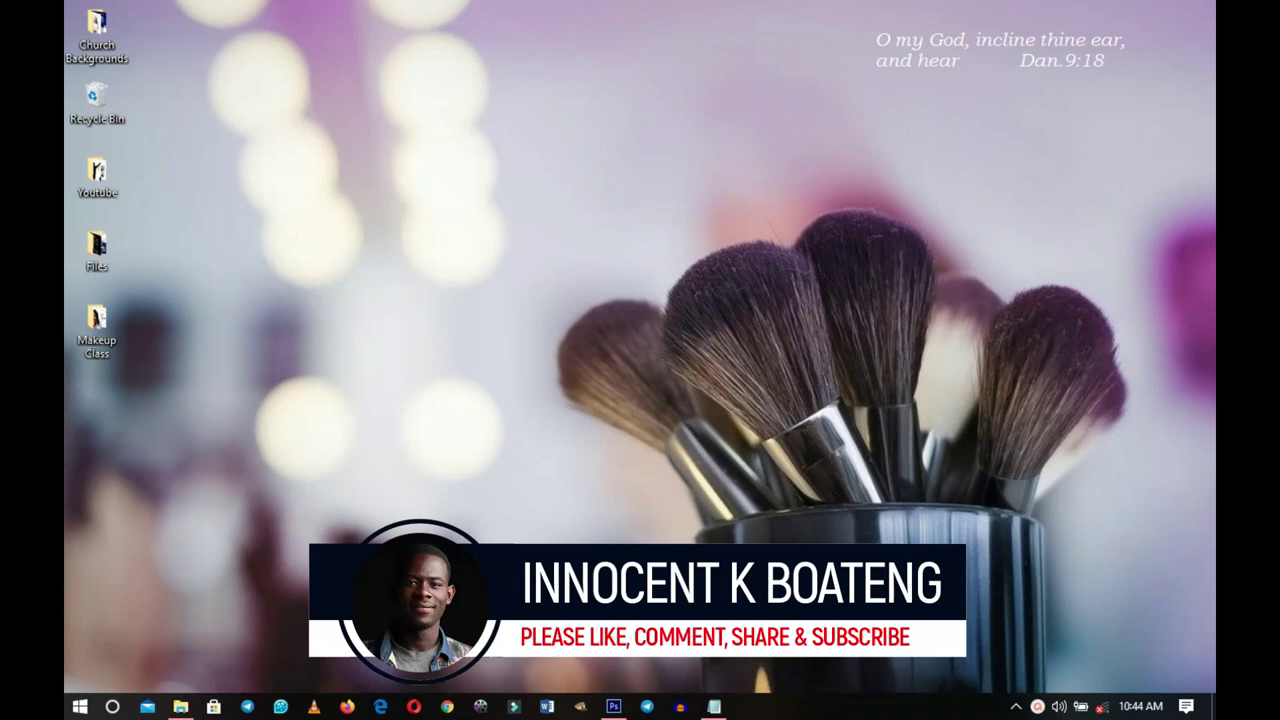
- Open the Makeup Class folder, look over its five images, and switch to Photoshop
double_click(97, 330)
drag(950, 374, 240, 244)
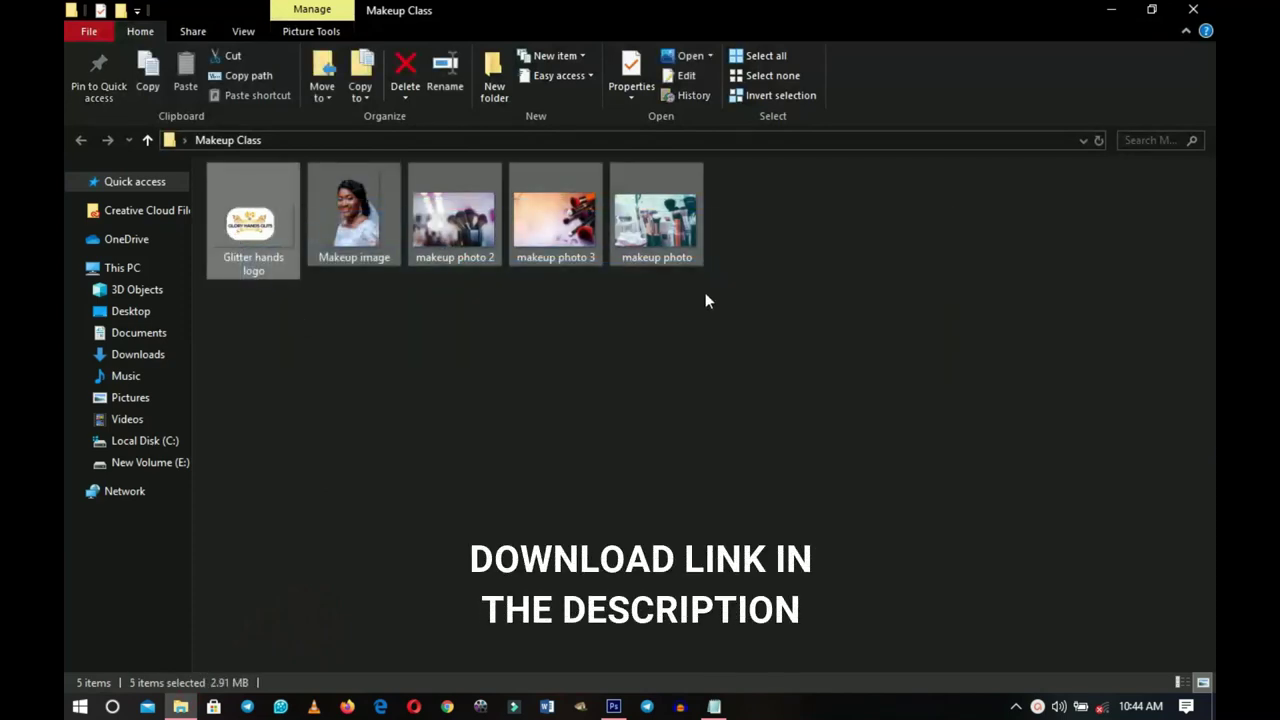
click(690, 443)
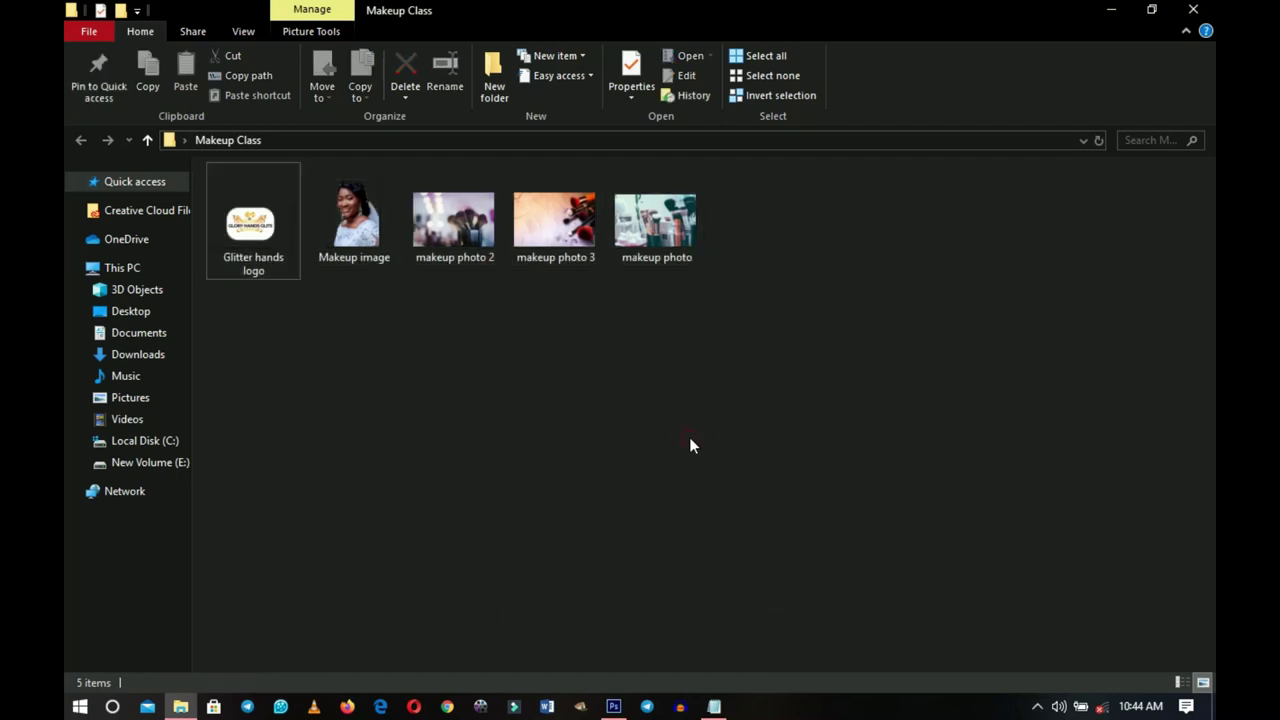
click(613, 706)
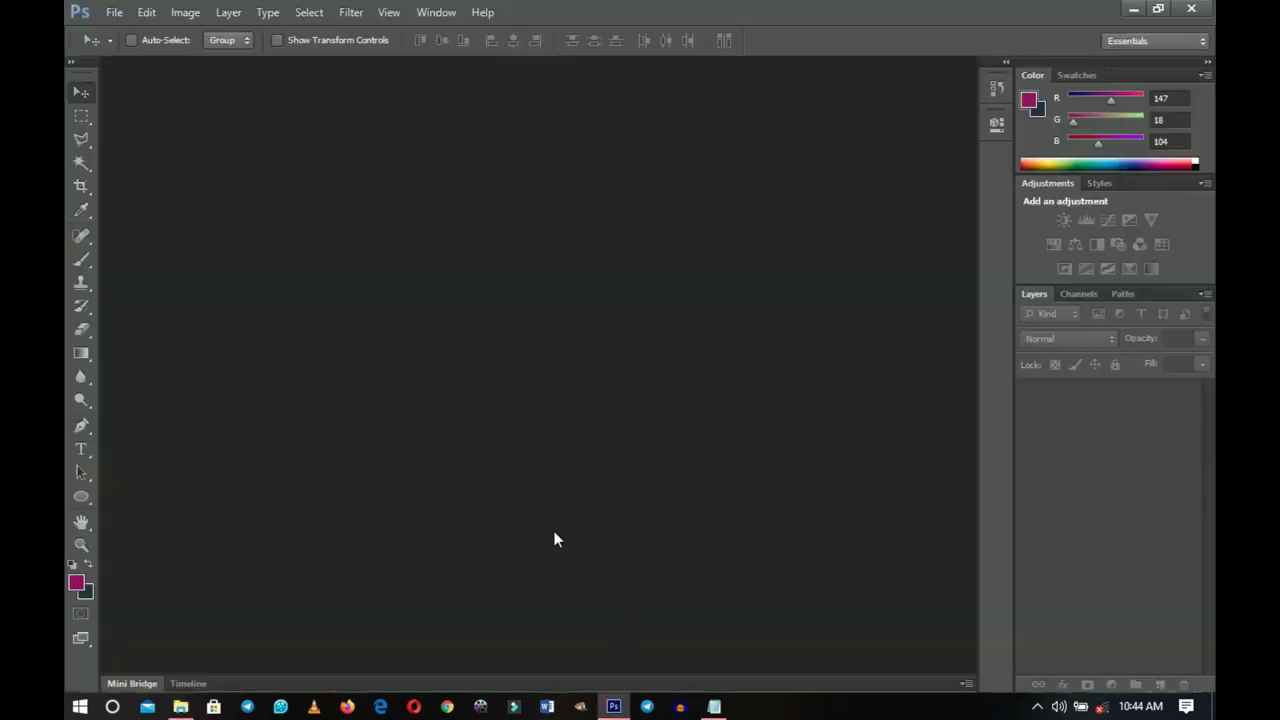
- Create a new International Paper A3 document, 297 × 420 mm at 300 ppi, white background
click(115, 14)
key(Escape)
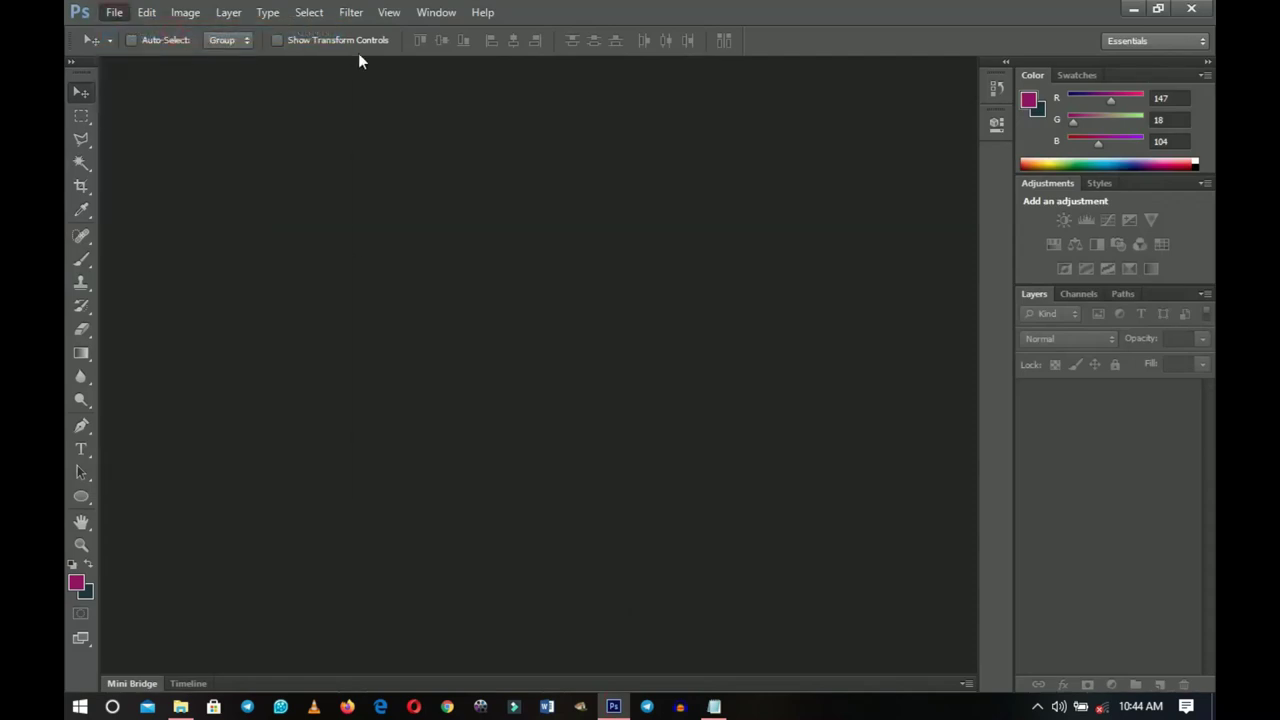
key(ctrl+n)
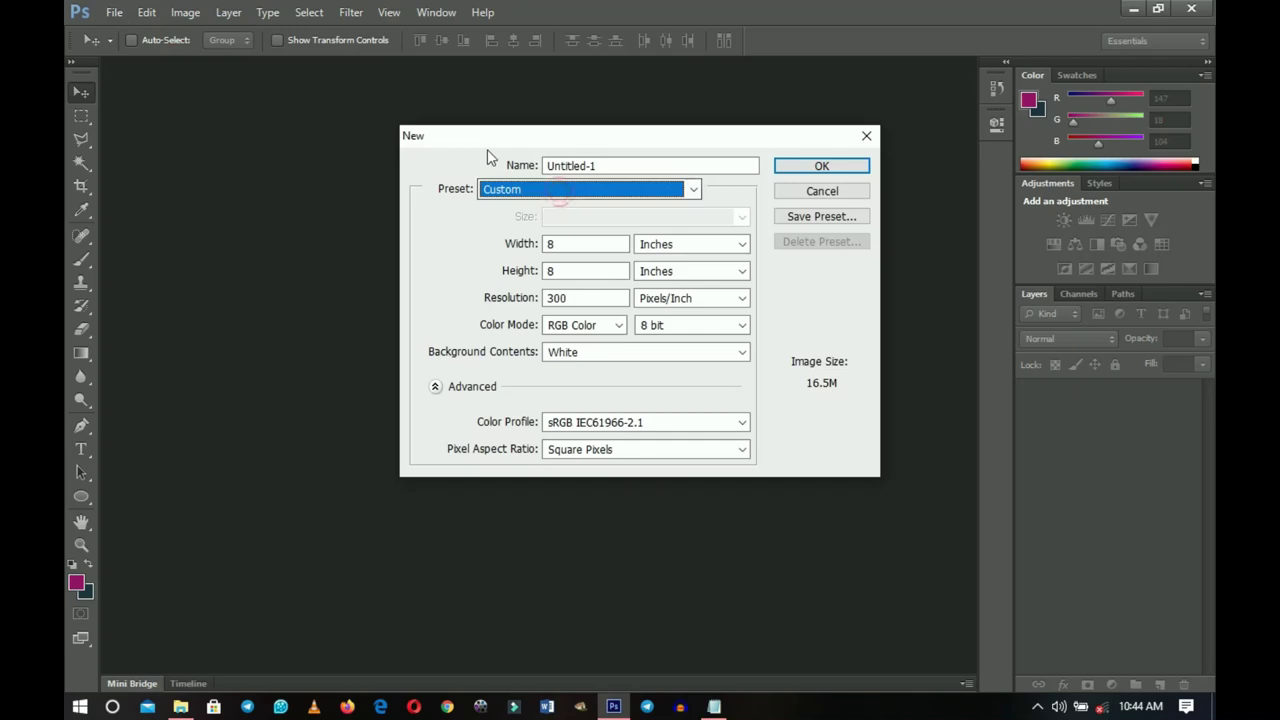
click(519, 199)
click(537, 266)
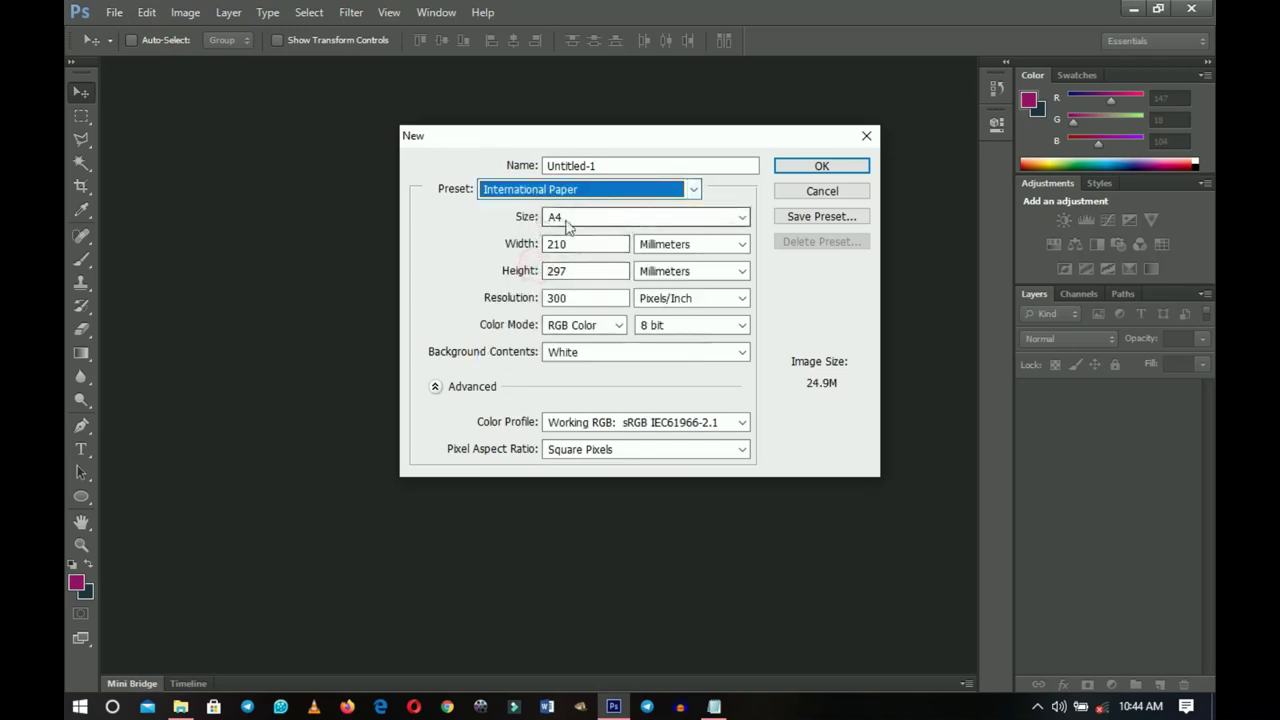
click(603, 220)
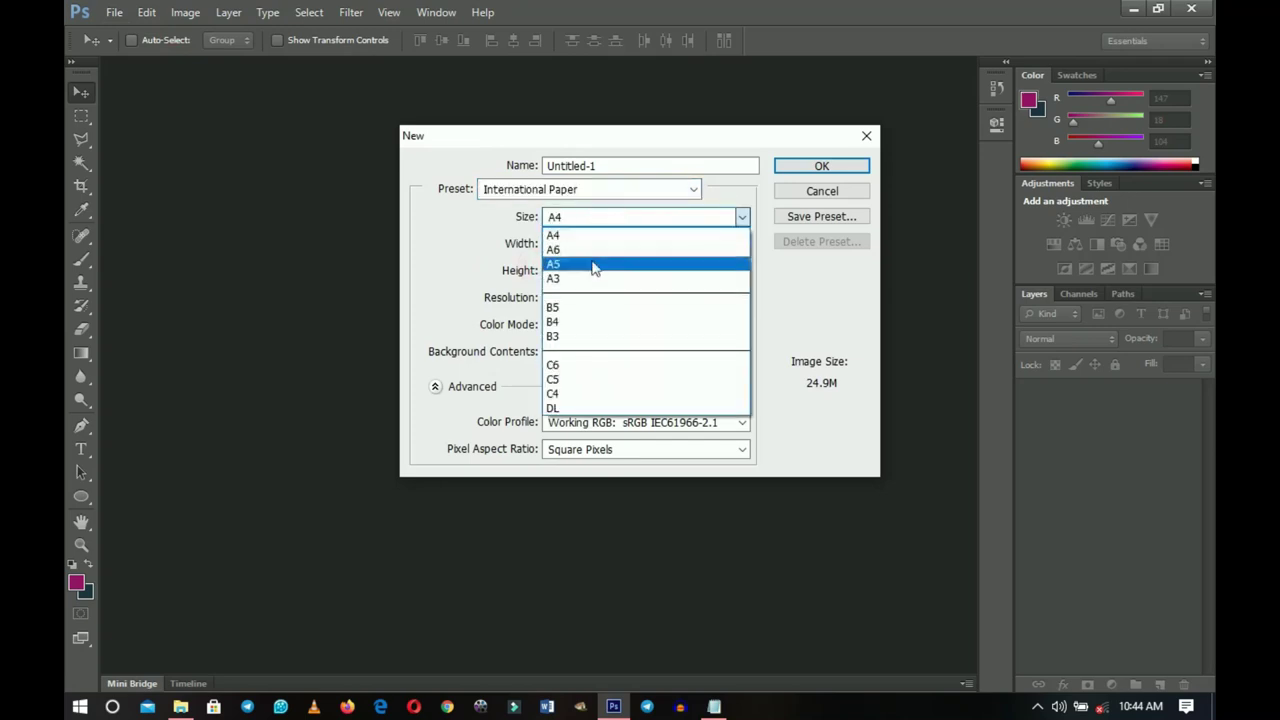
click(592, 280)
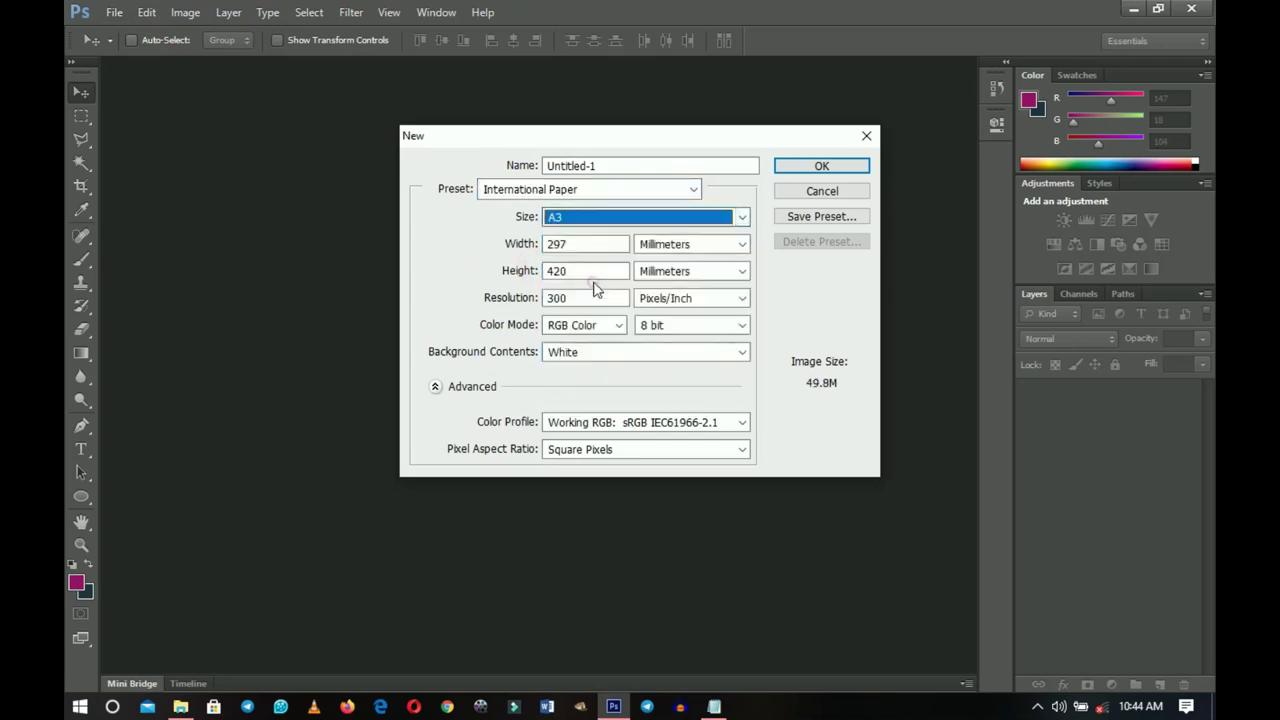
click(836, 168)
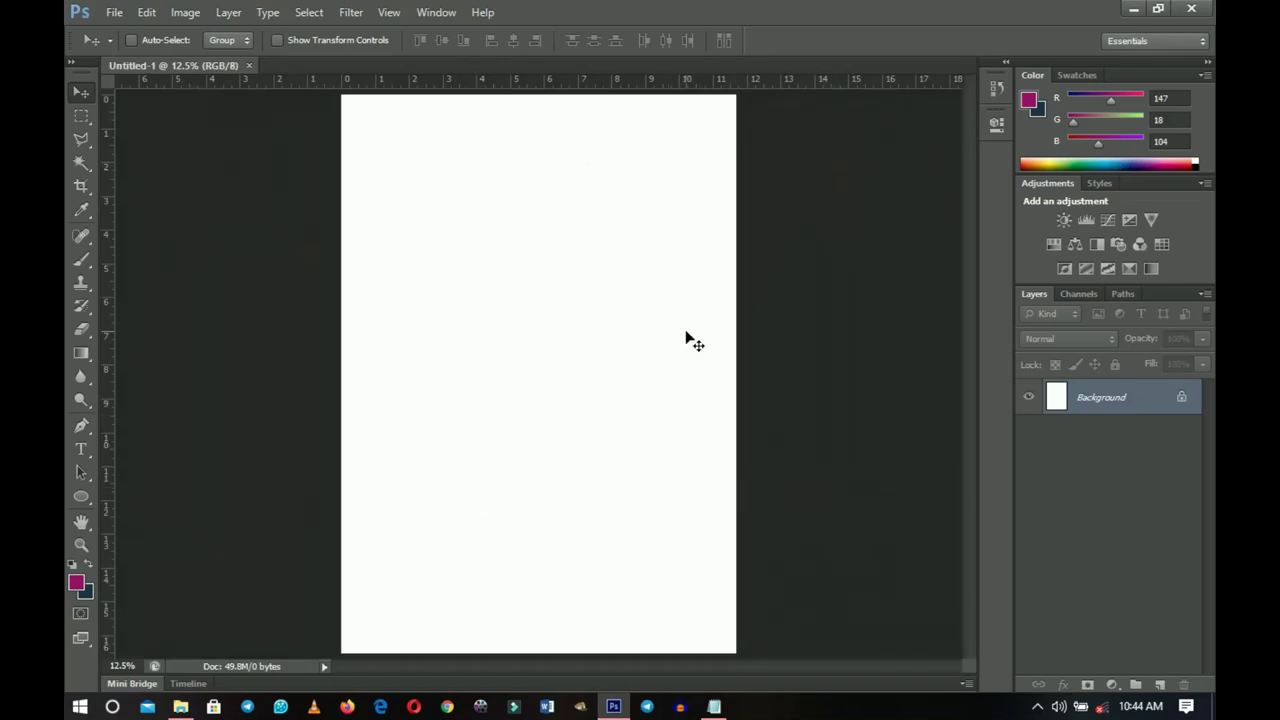
- Add a Gradient fill layer starting from a gold gradient preset
click(1111, 684)
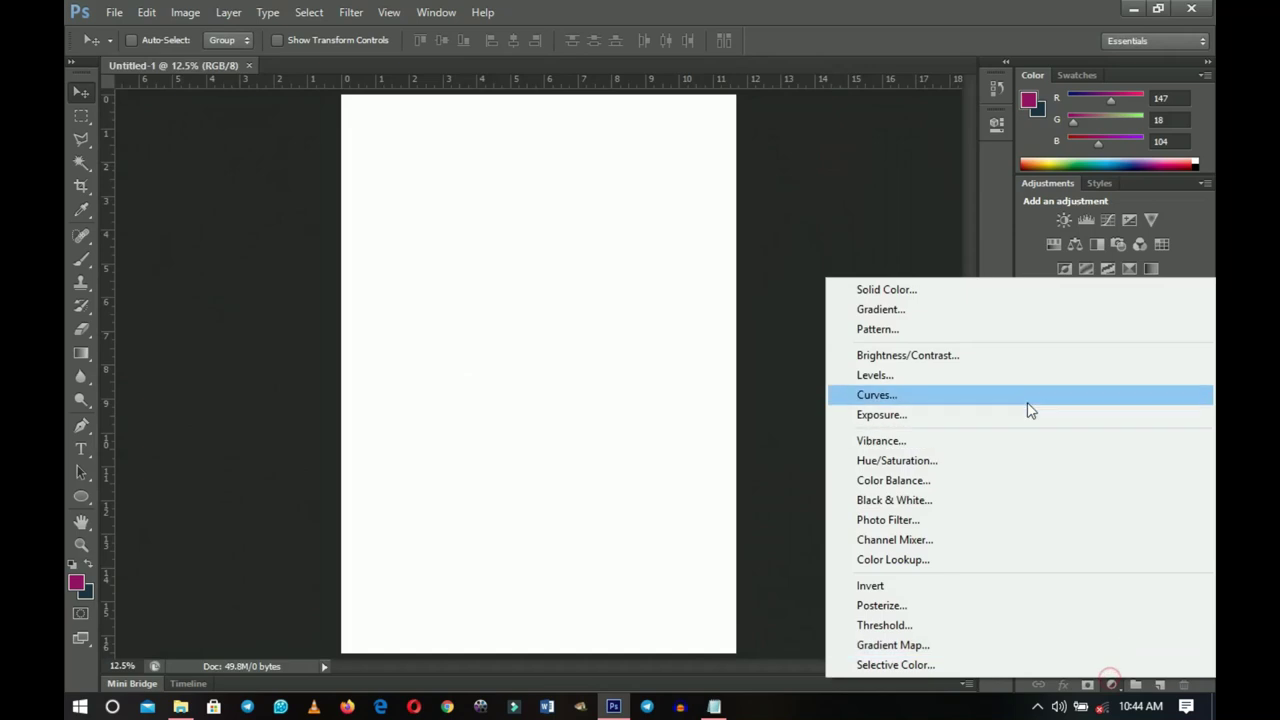
click(930, 309)
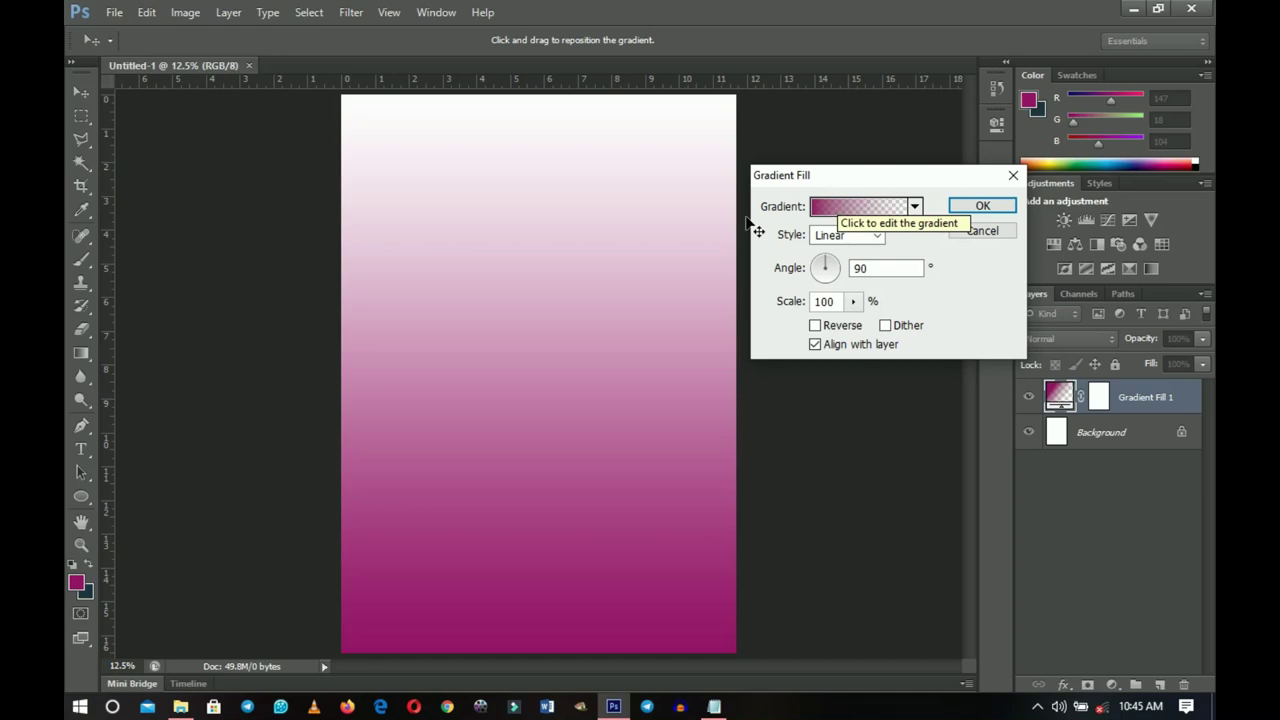
click(874, 208)
scroll(986, 180, down, 15)
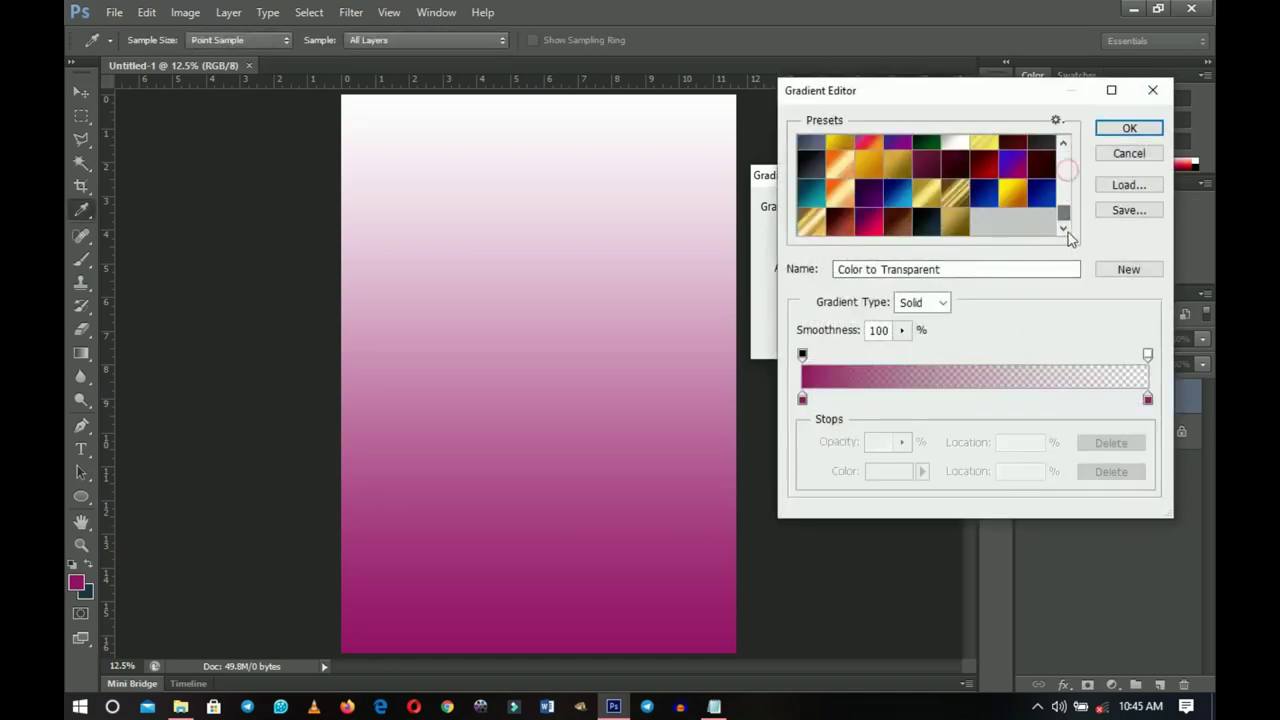
click(962, 228)
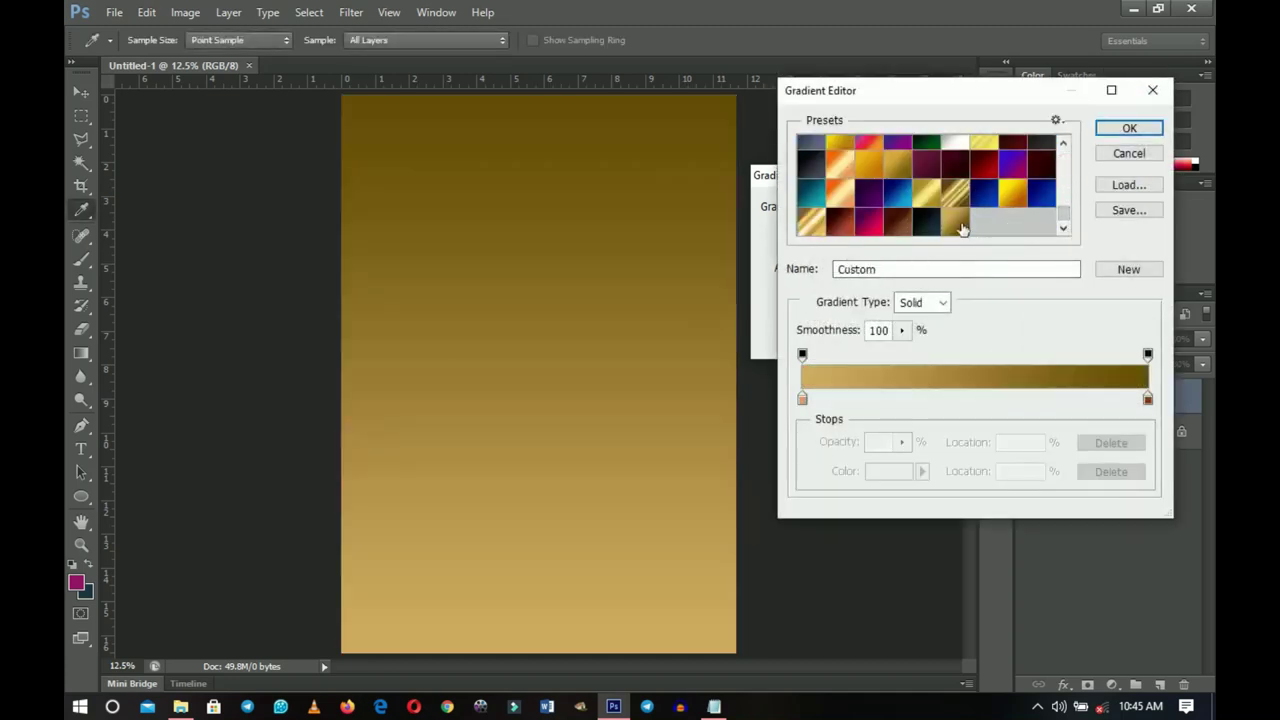
- Set the gradient stops to tan d1ac5d and dark brown 664d02, then accept the gradient
click(802, 398)
click(886, 471)
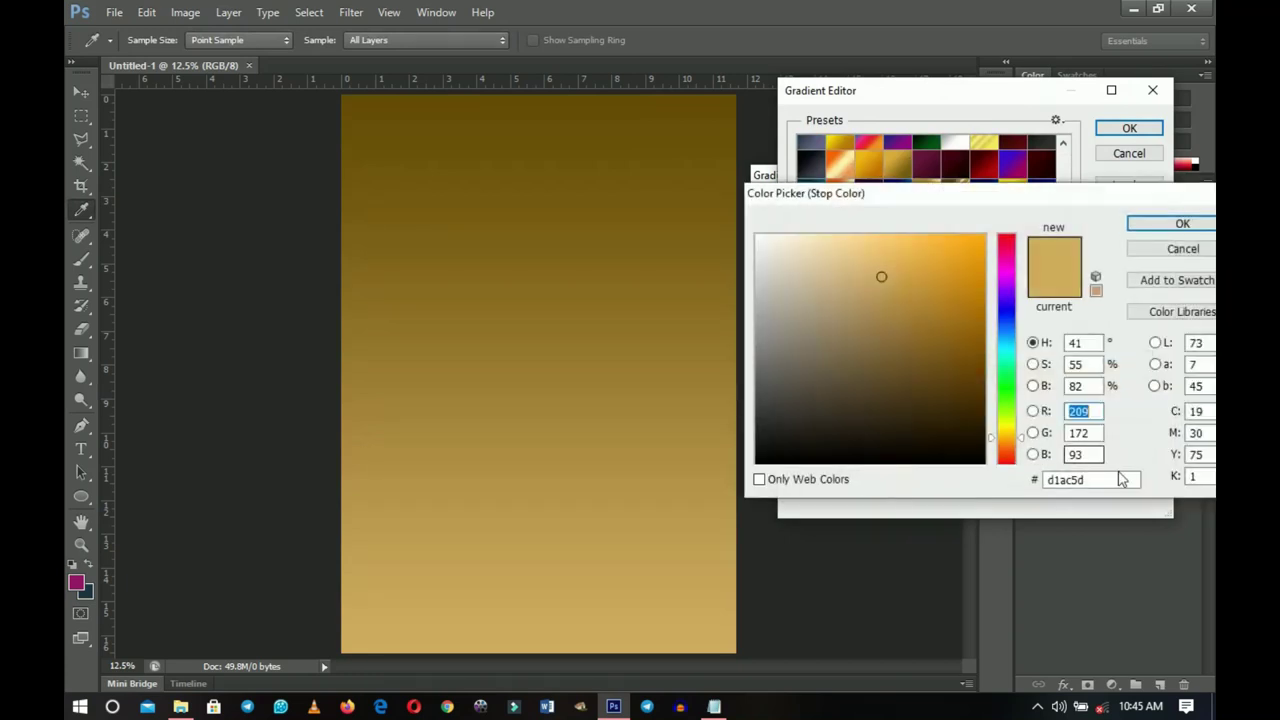
click(1120, 480)
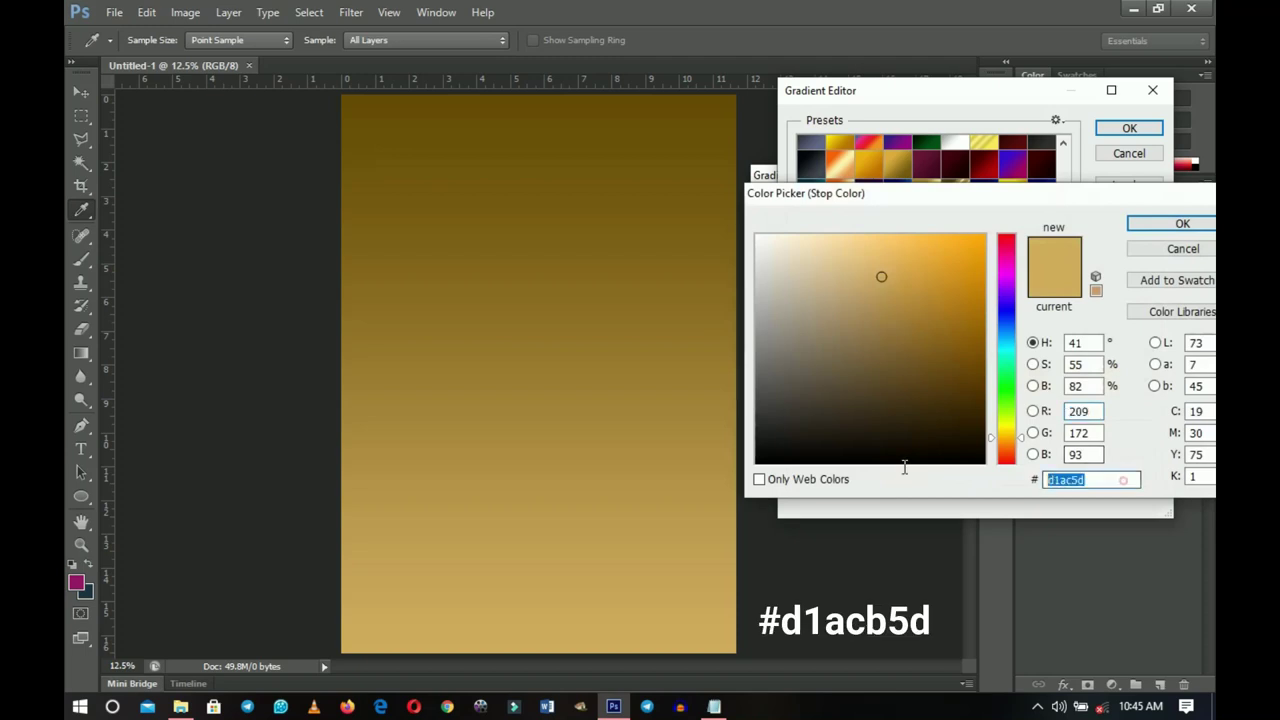
click(1180, 229)
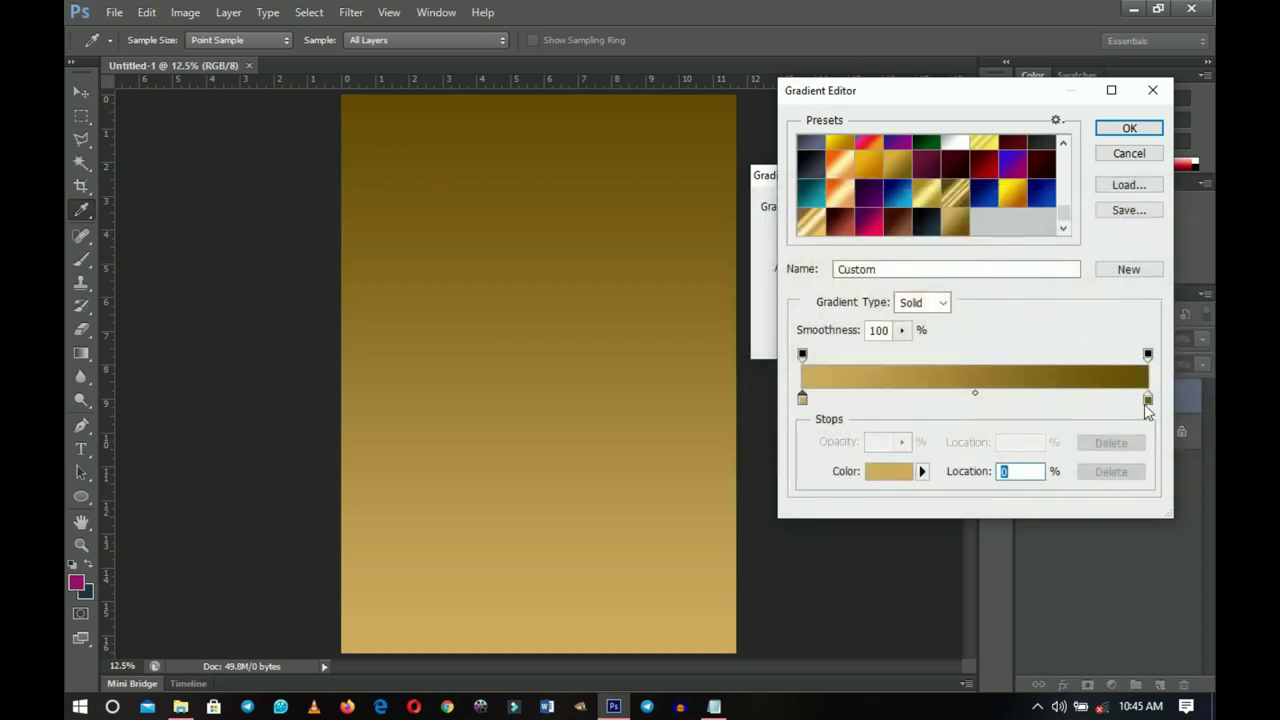
click(1148, 400)
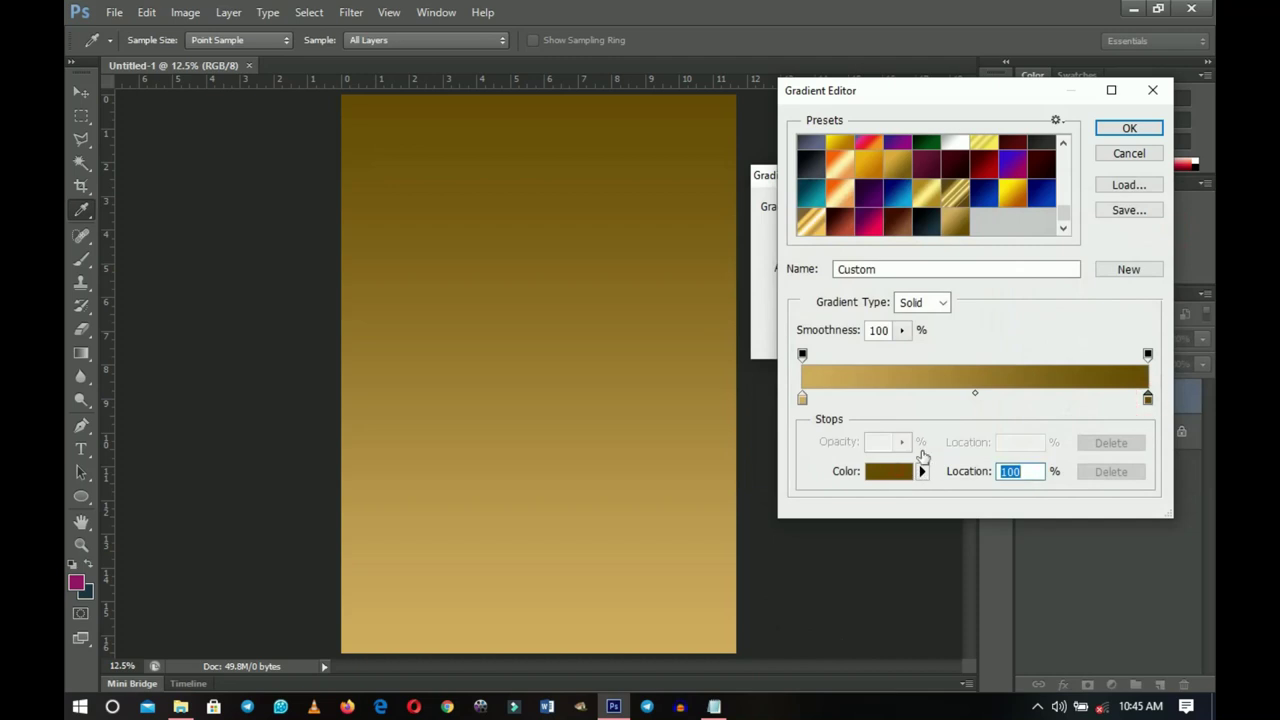
click(890, 471)
click(1189, 246)
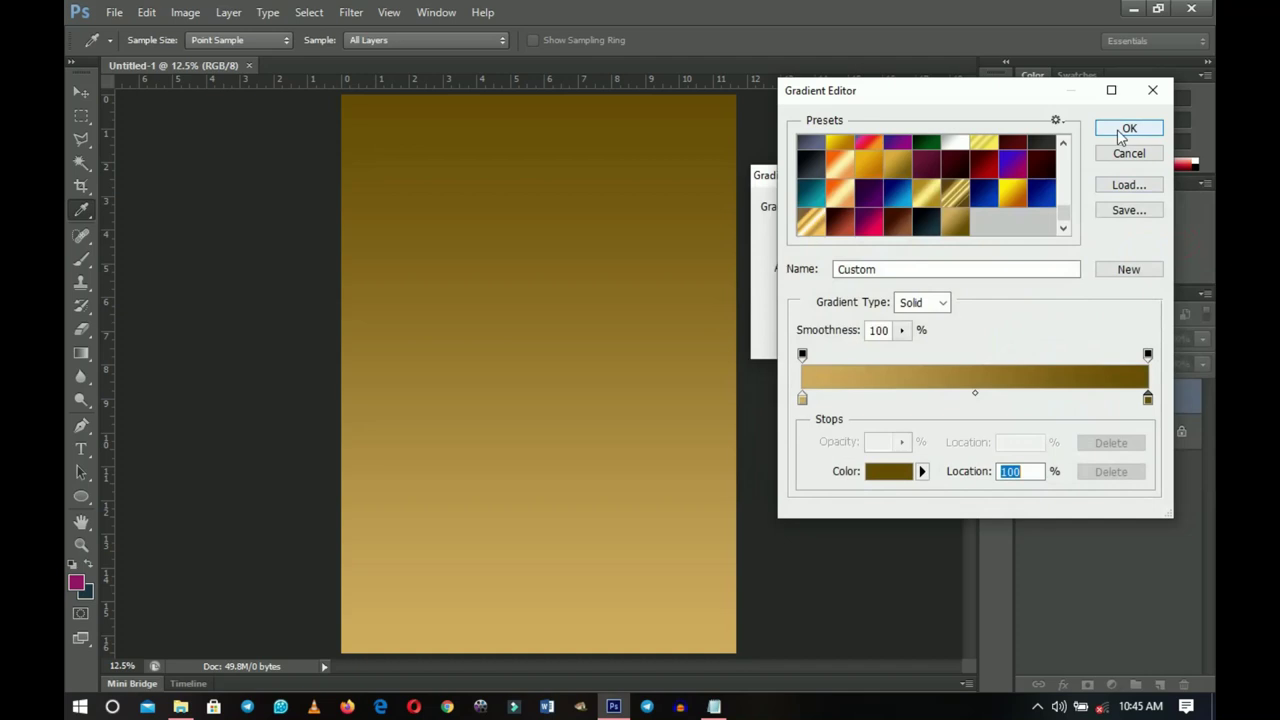
click(1121, 130)
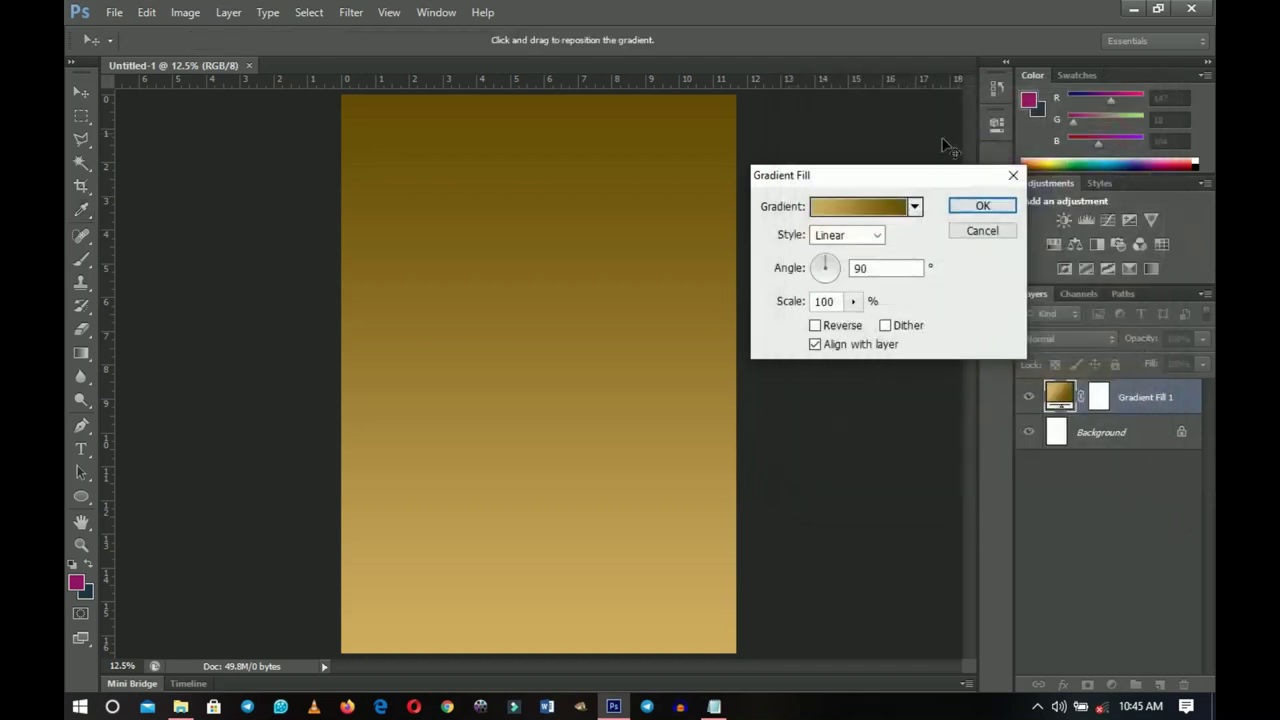
- Make the gradient Radial at 130% scale with its bright centre dragged to the upper right
click(864, 237)
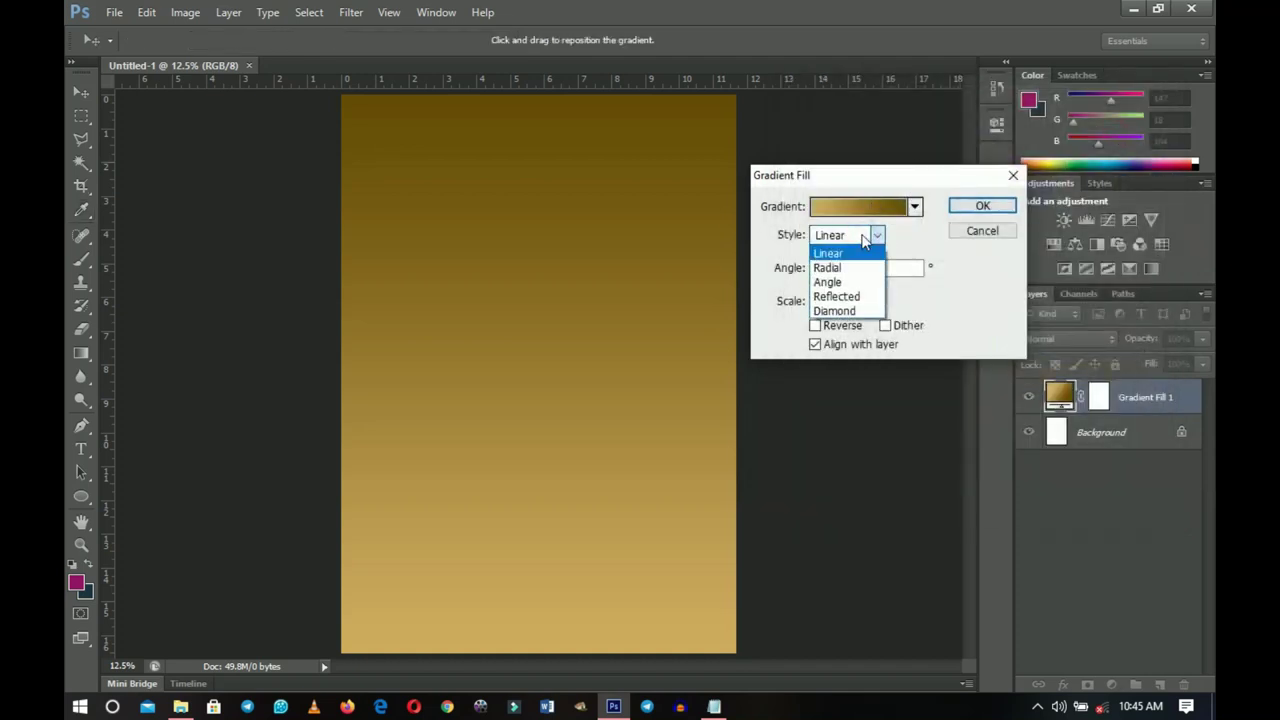
click(827, 267)
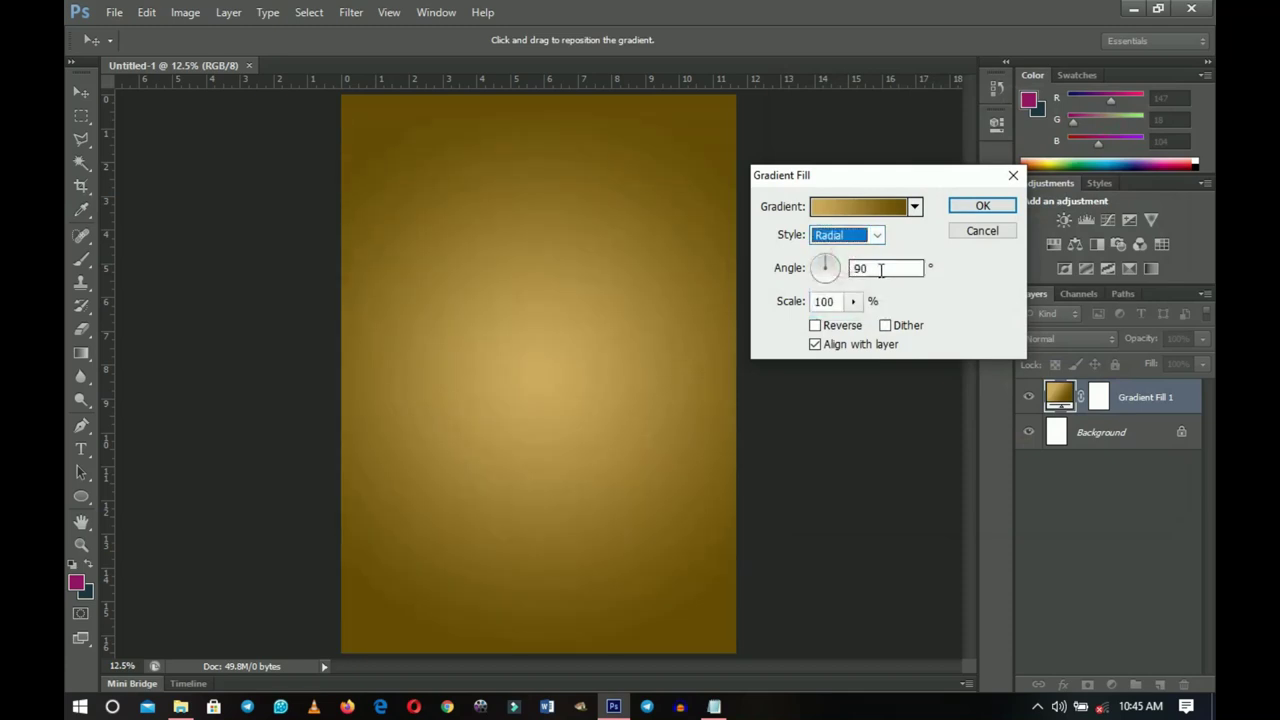
click(823, 301)
text(1)
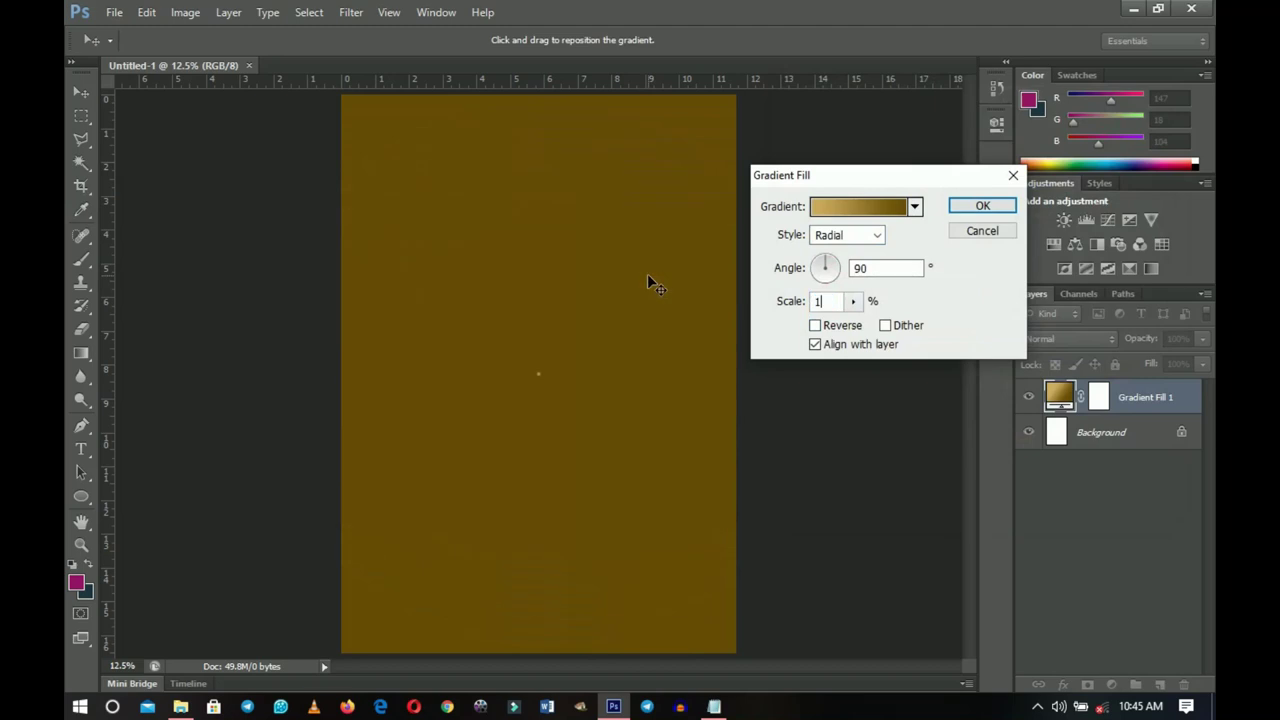
text(30)
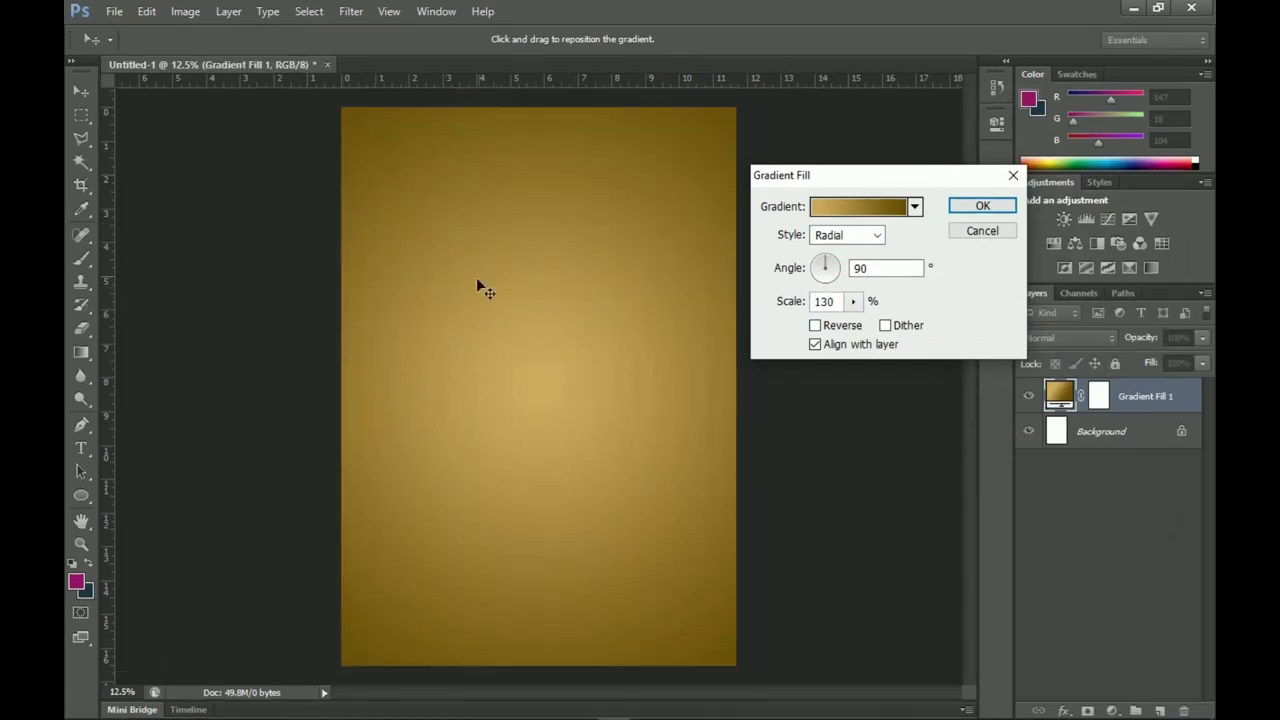
drag(488, 268, 625, 236)
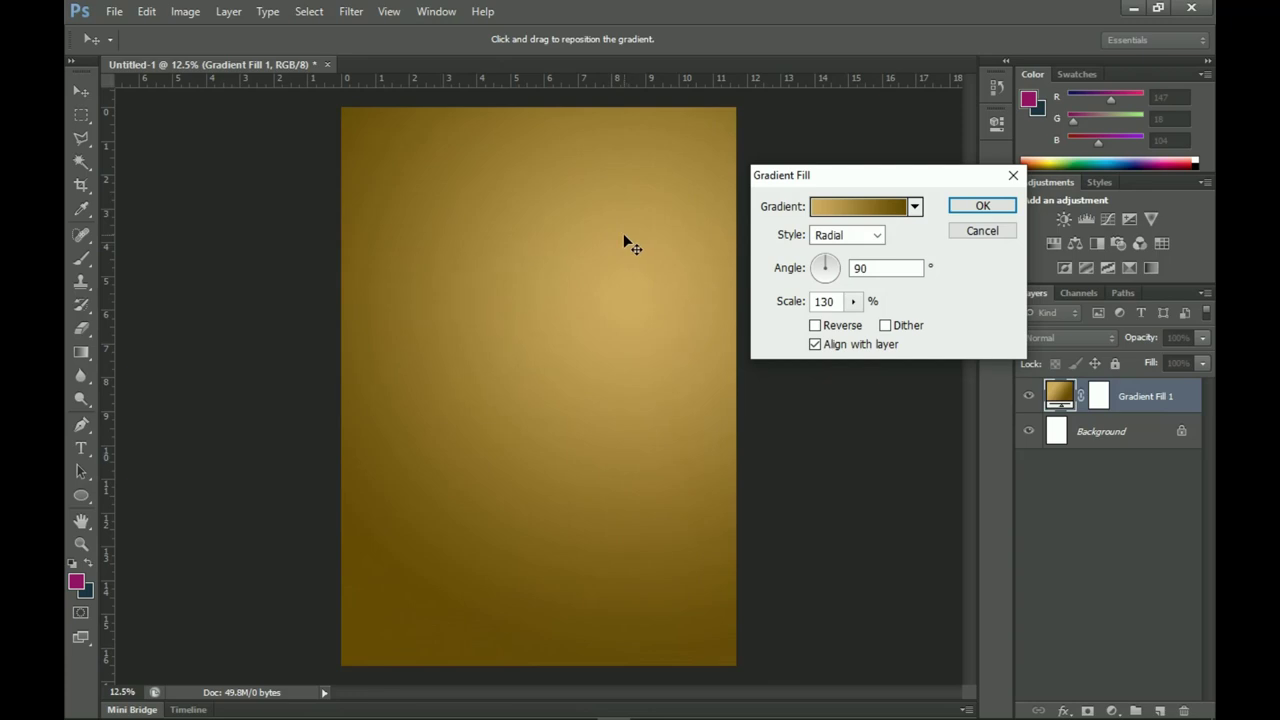
click(982, 207)
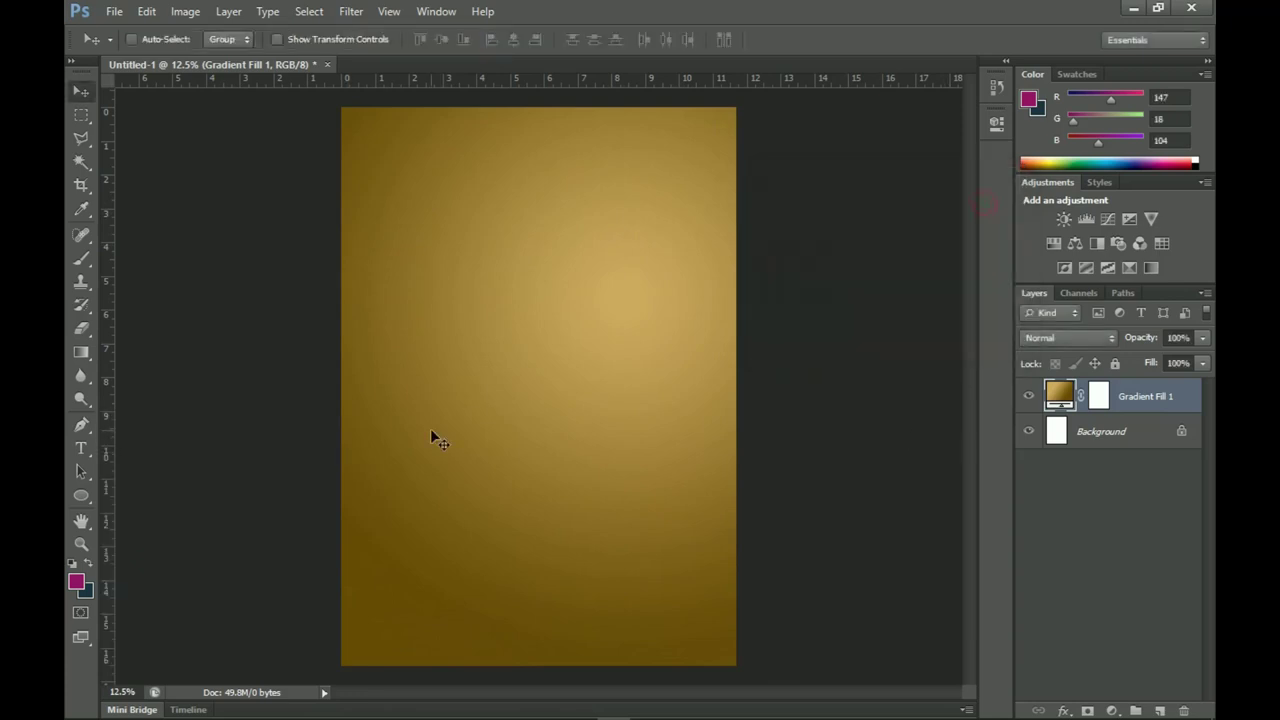
- Drag the makeup photo image from the Makeup Class folder onto the flyer
click(180, 706)
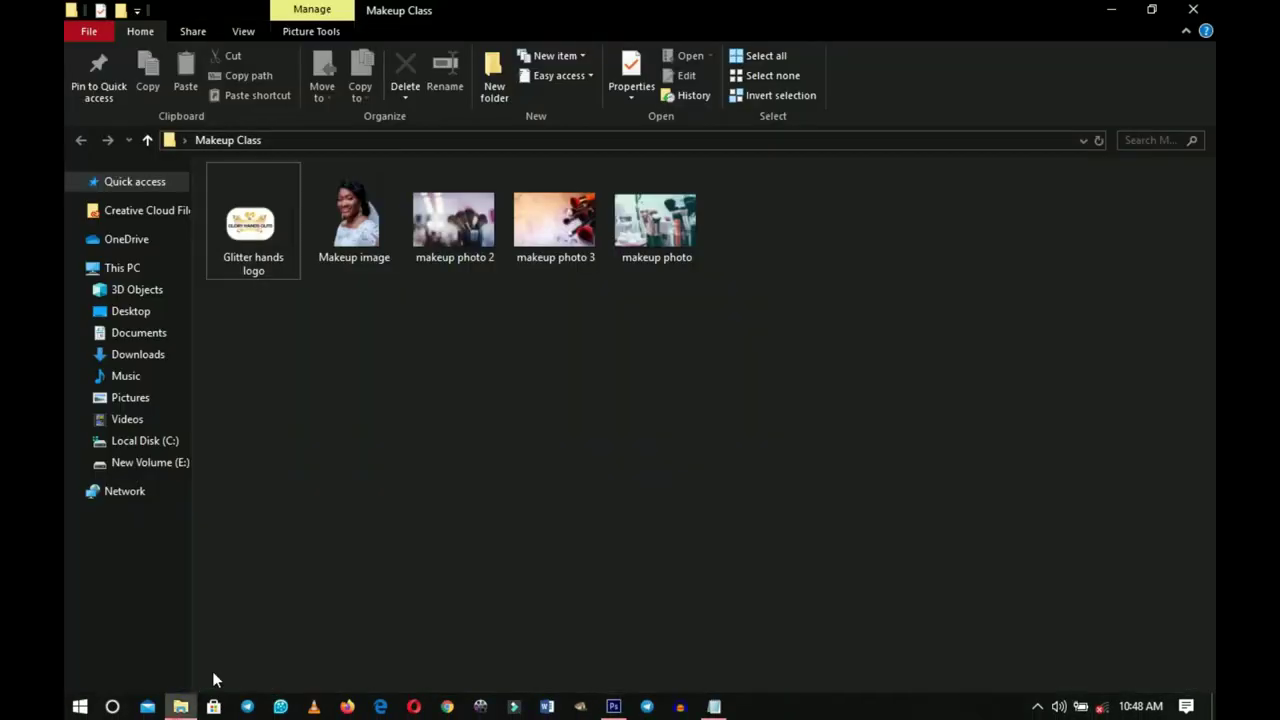
drag(820, 280, 440, 202)
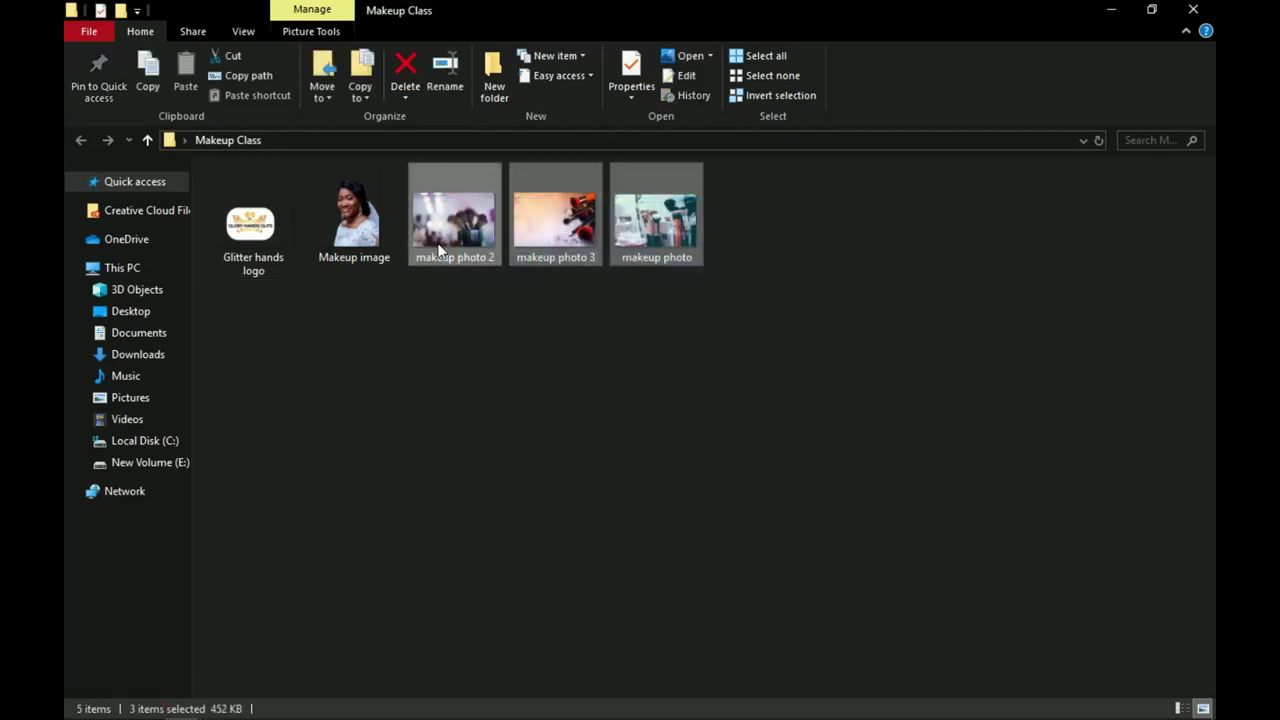
click(657, 260)
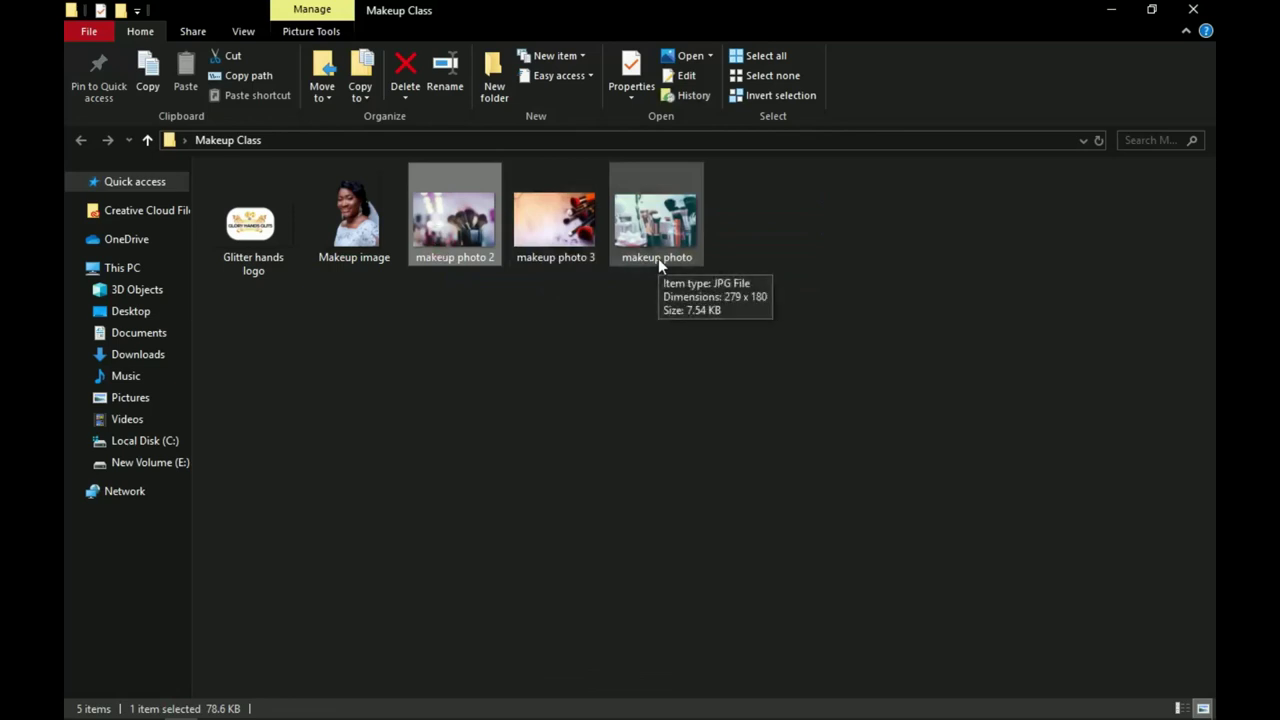
click(693, 250)
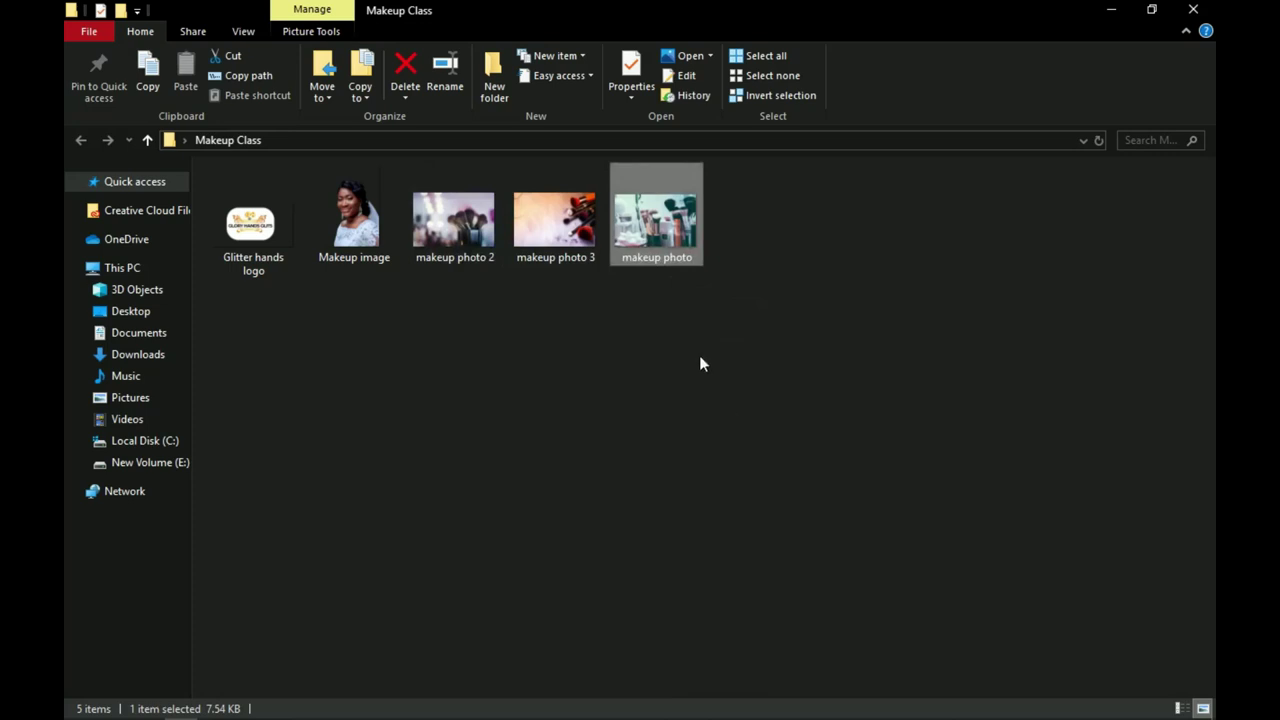
drag(672, 218, 592, 405)
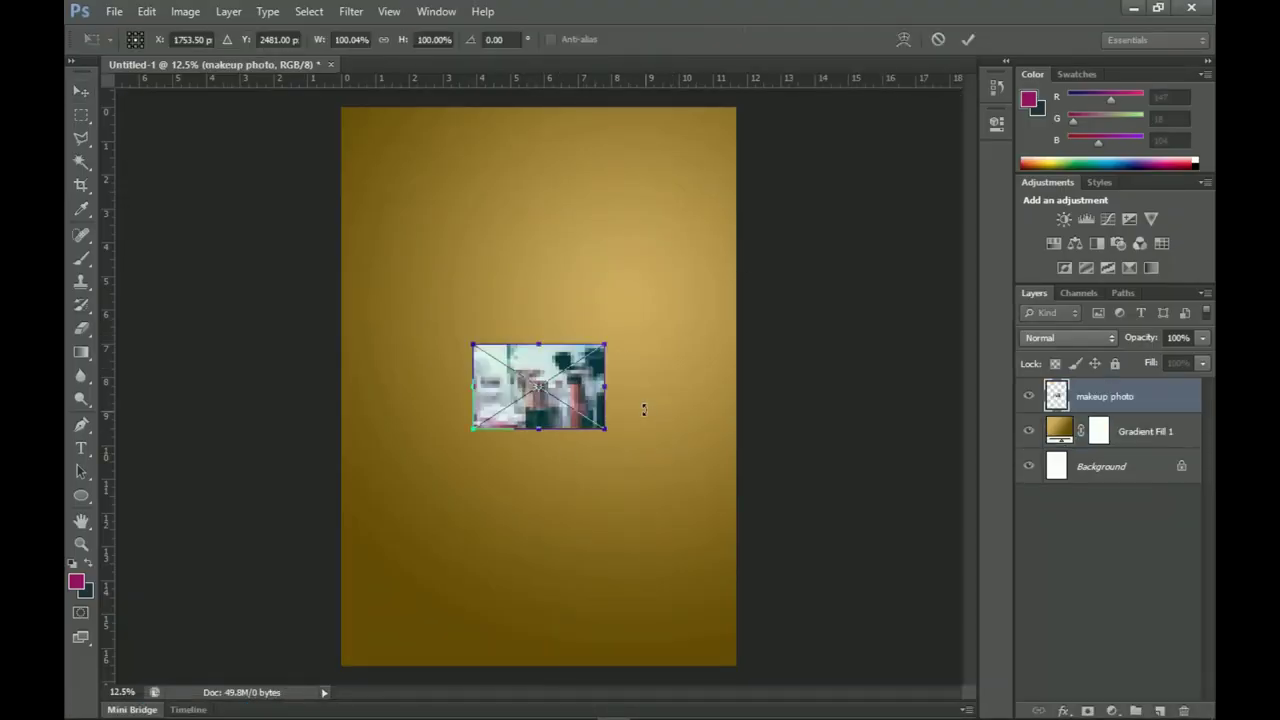
- Enlarge the placed photo to about 327%, commit it, and move it to the flyer's top edge
drag(610, 350, 730, 220)
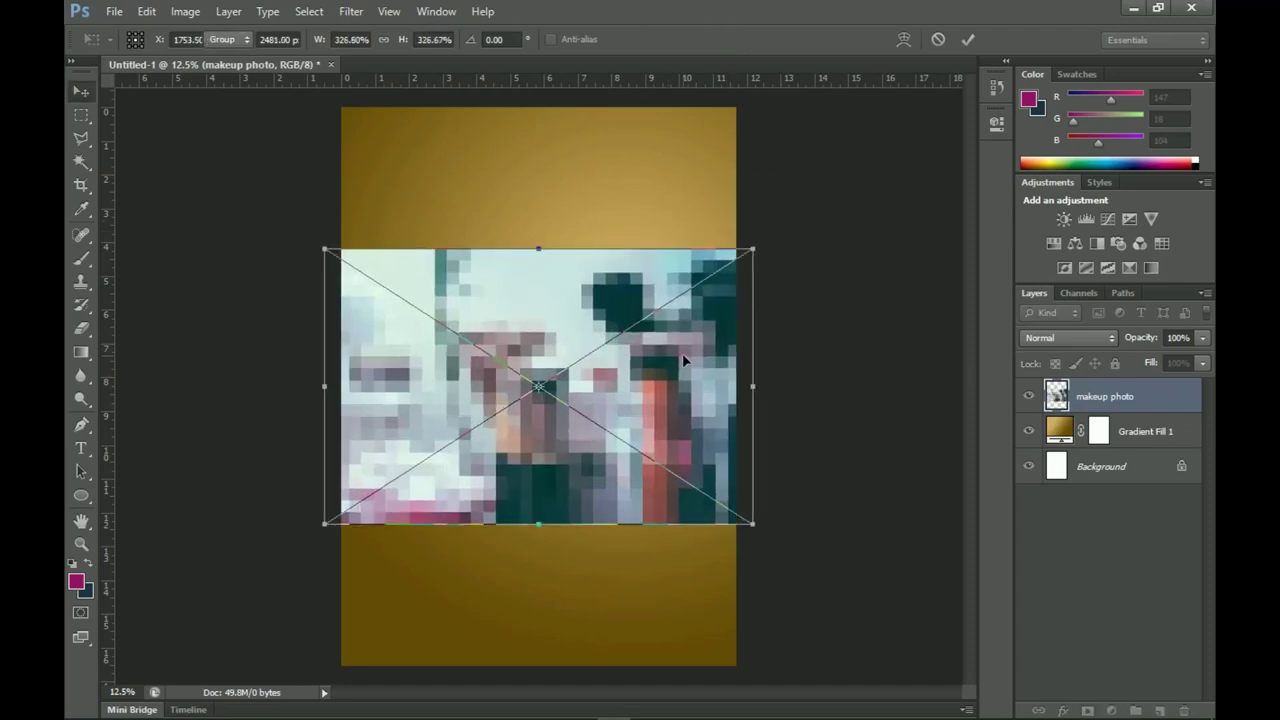
key(Return)
drag(672, 415, 653, 313)
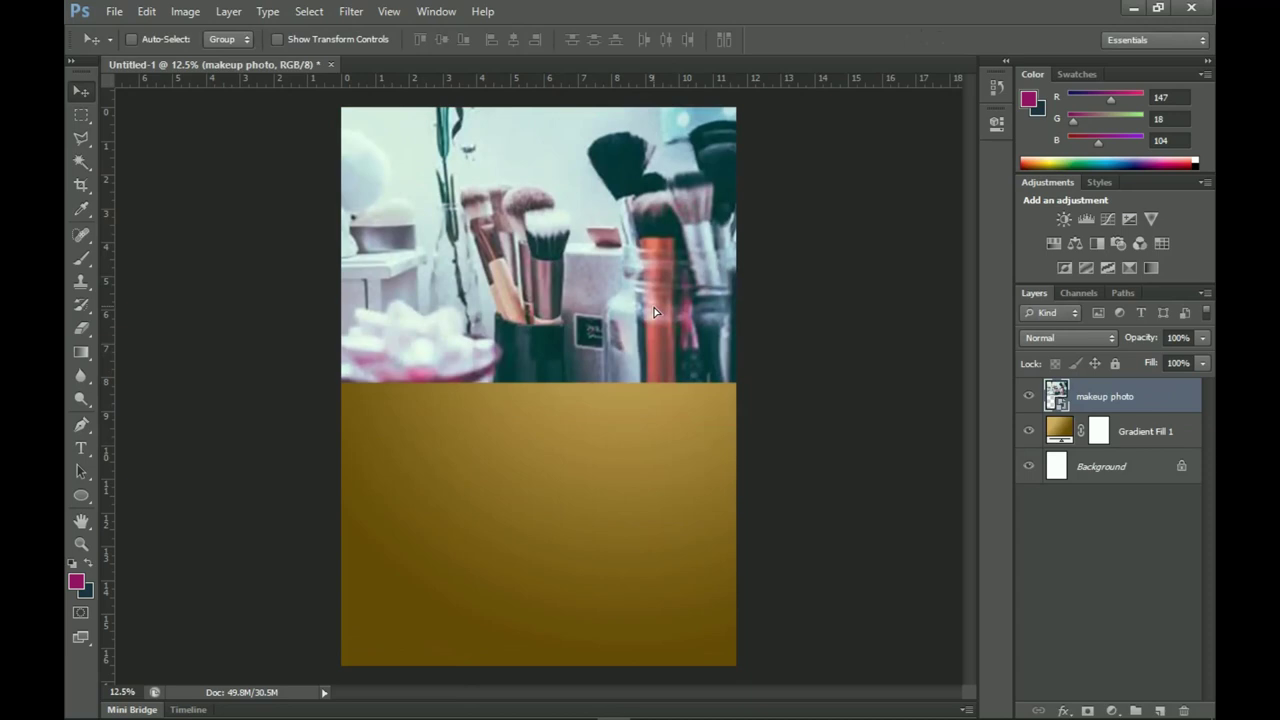
- Rasterize the makeup photo layer into an ordinary pixel layer
right_click(1111, 405)
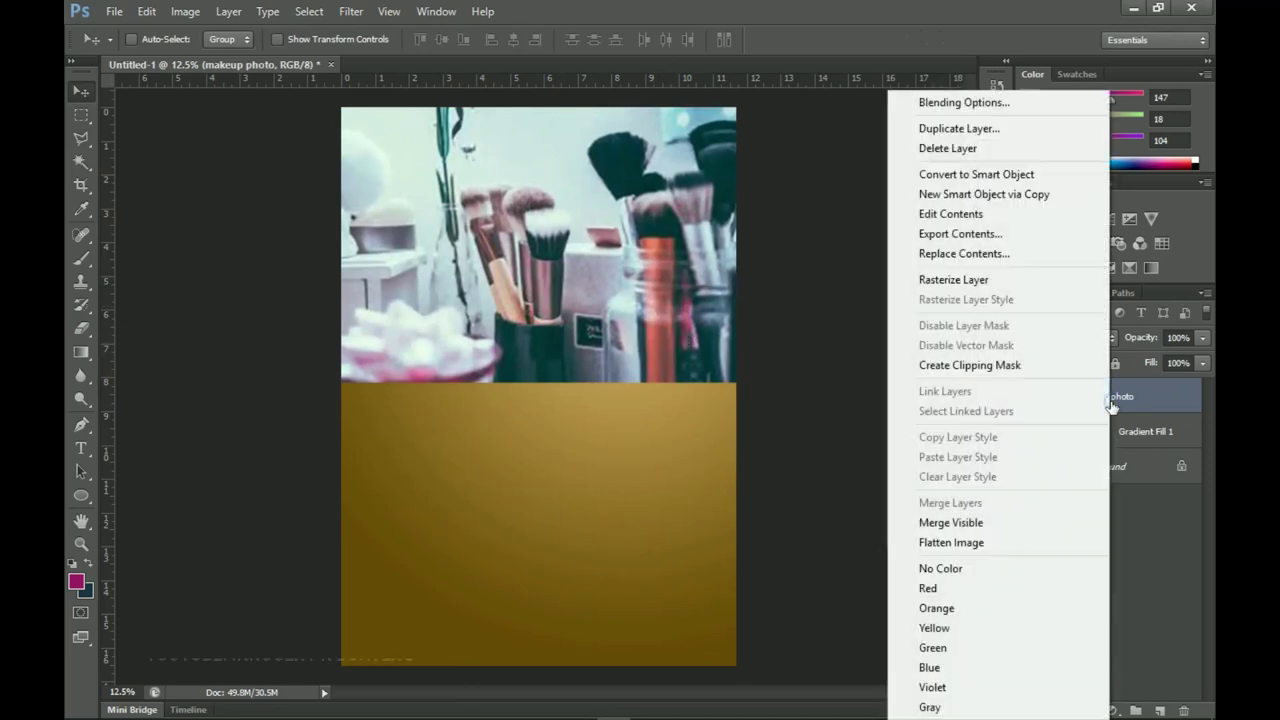
click(978, 280)
key(z)
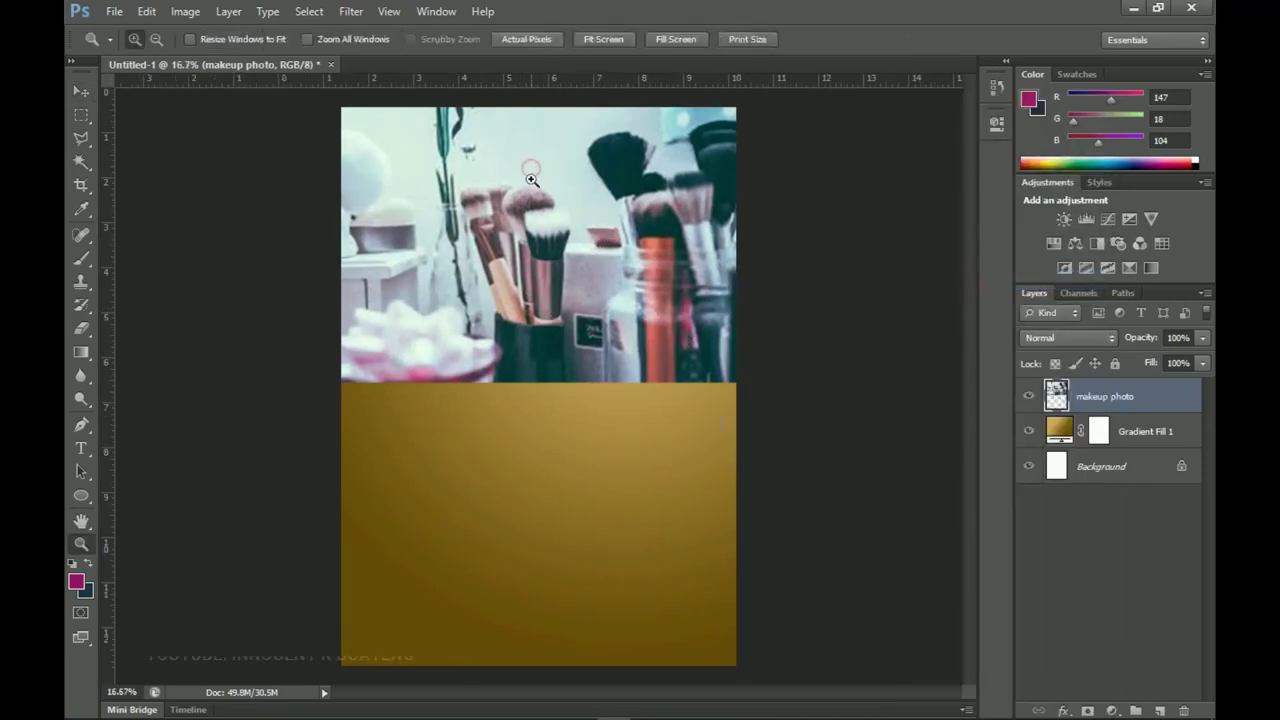
click(530, 166)
scroll(593, 316, up, 2)
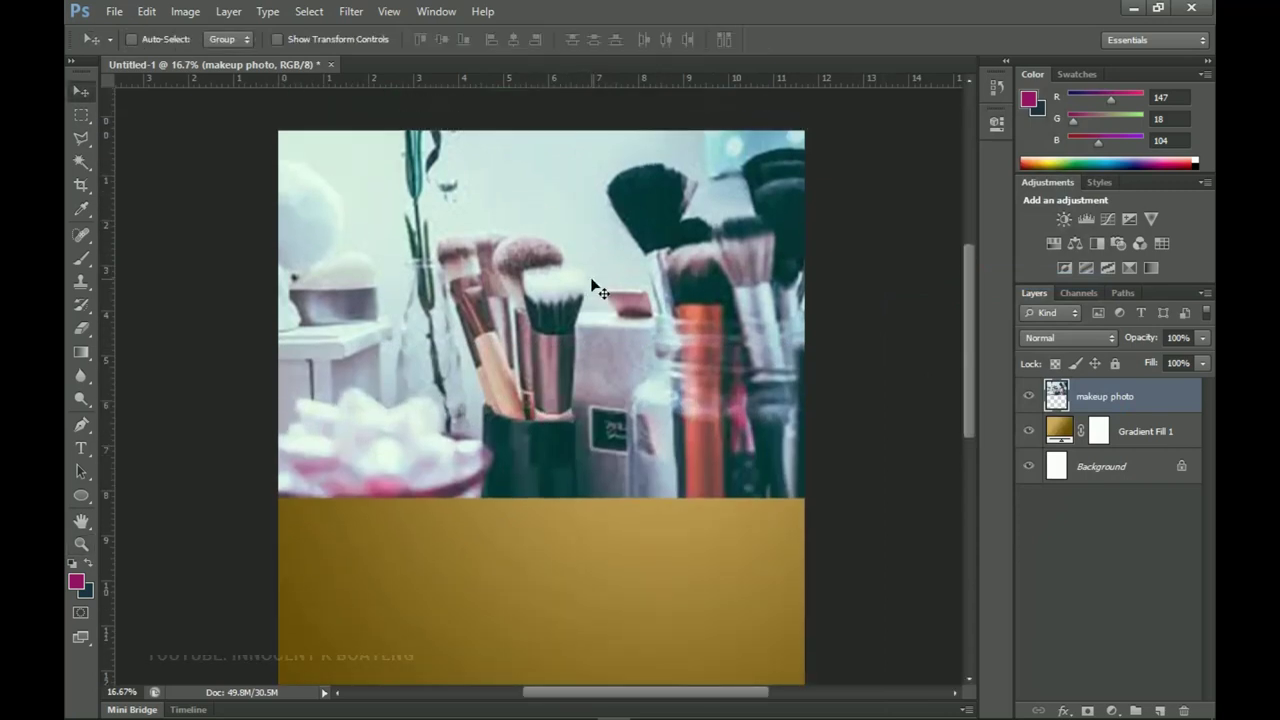
alt+scroll(597, 289, down, 2)
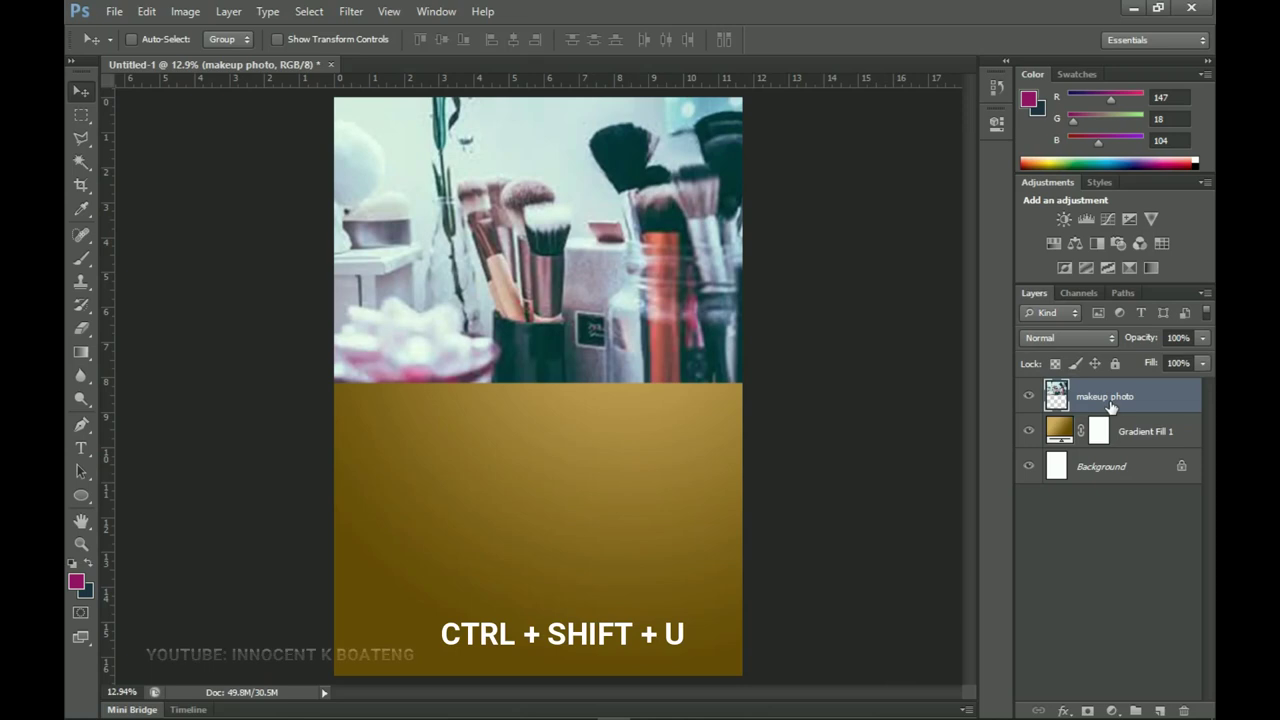
- Desaturate the makeup photo, set it to Soft Light, and scale it up to about 118%
key(ctrl+shift+u)
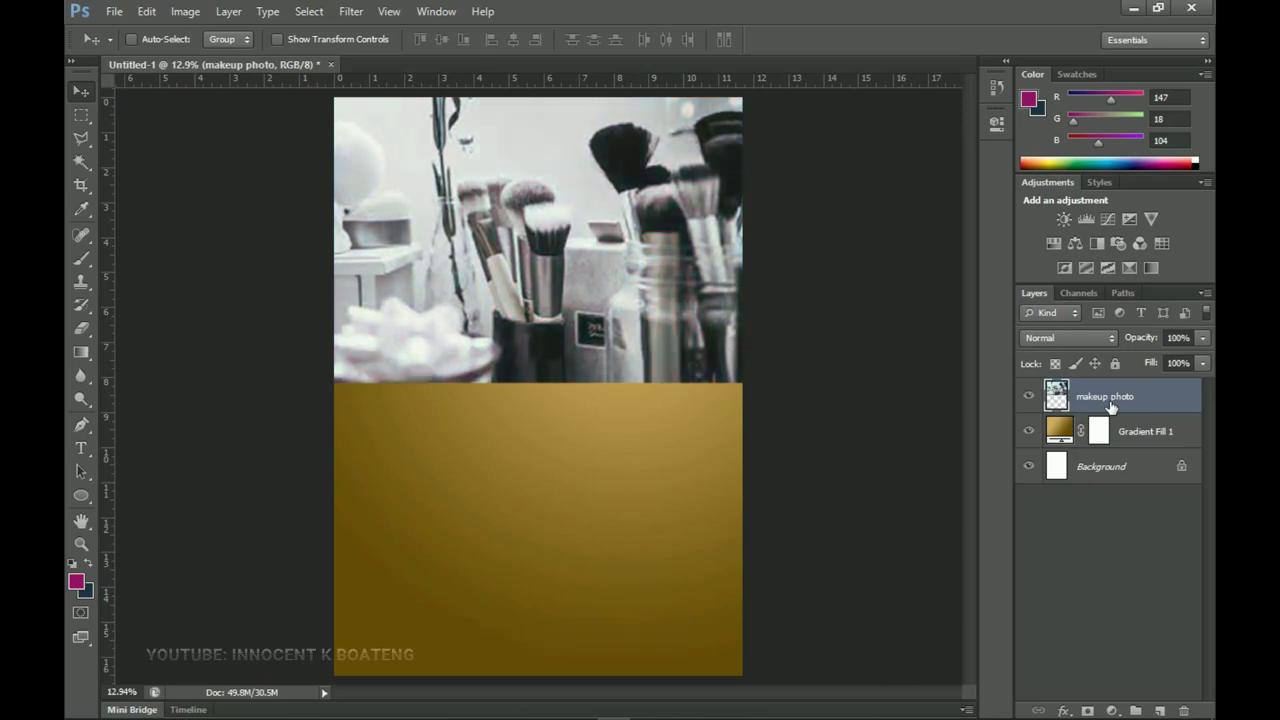
click(1070, 339)
click(1056, 241)
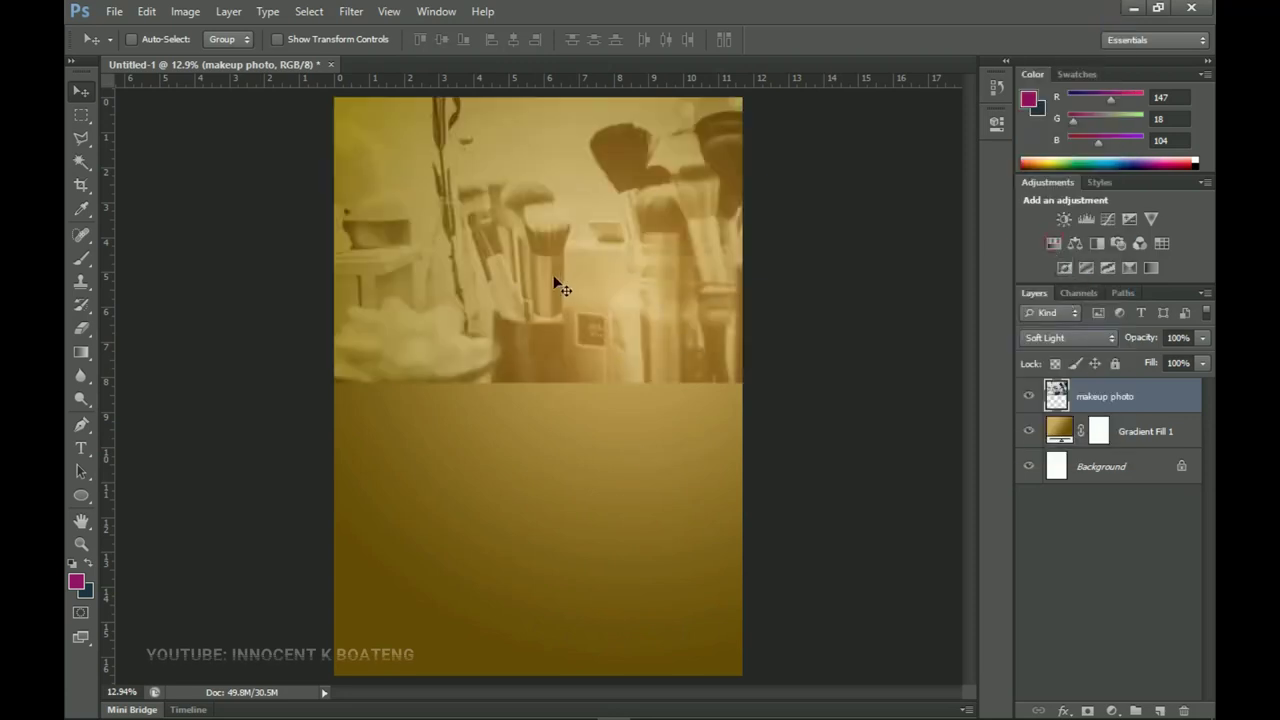
key(ctrl+t)
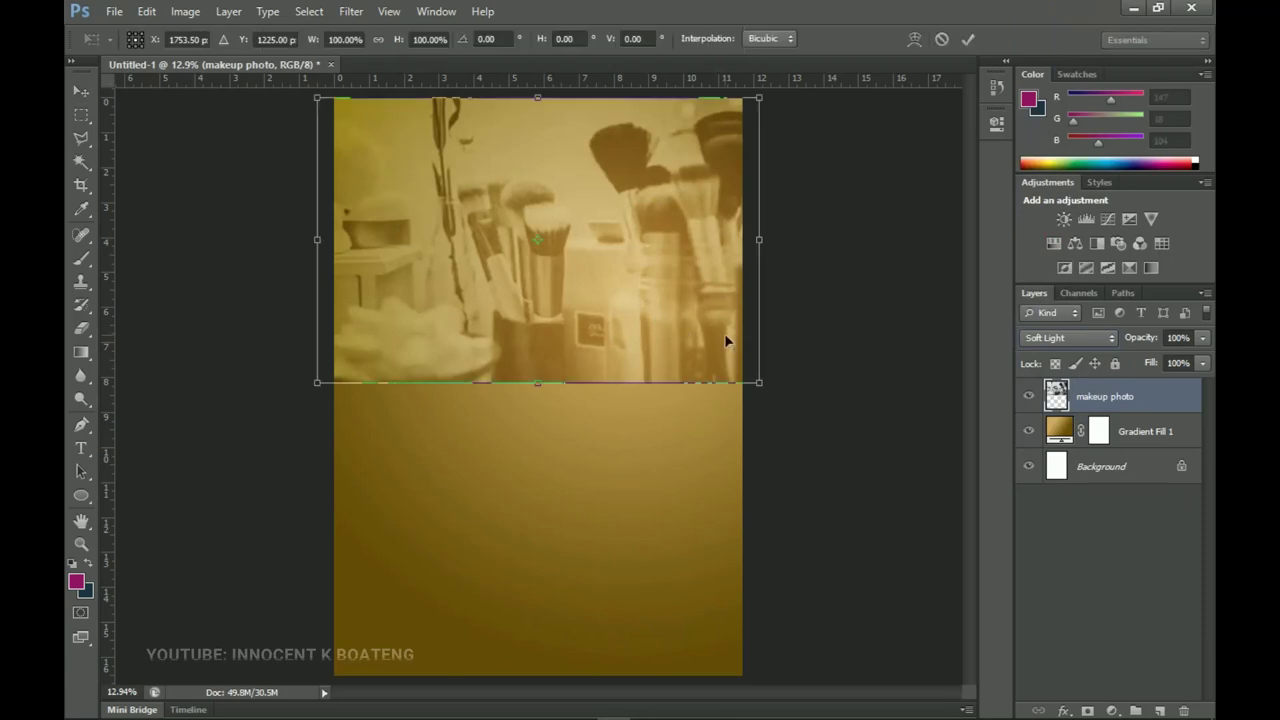
drag(760, 383, 800, 406)
key(Return)
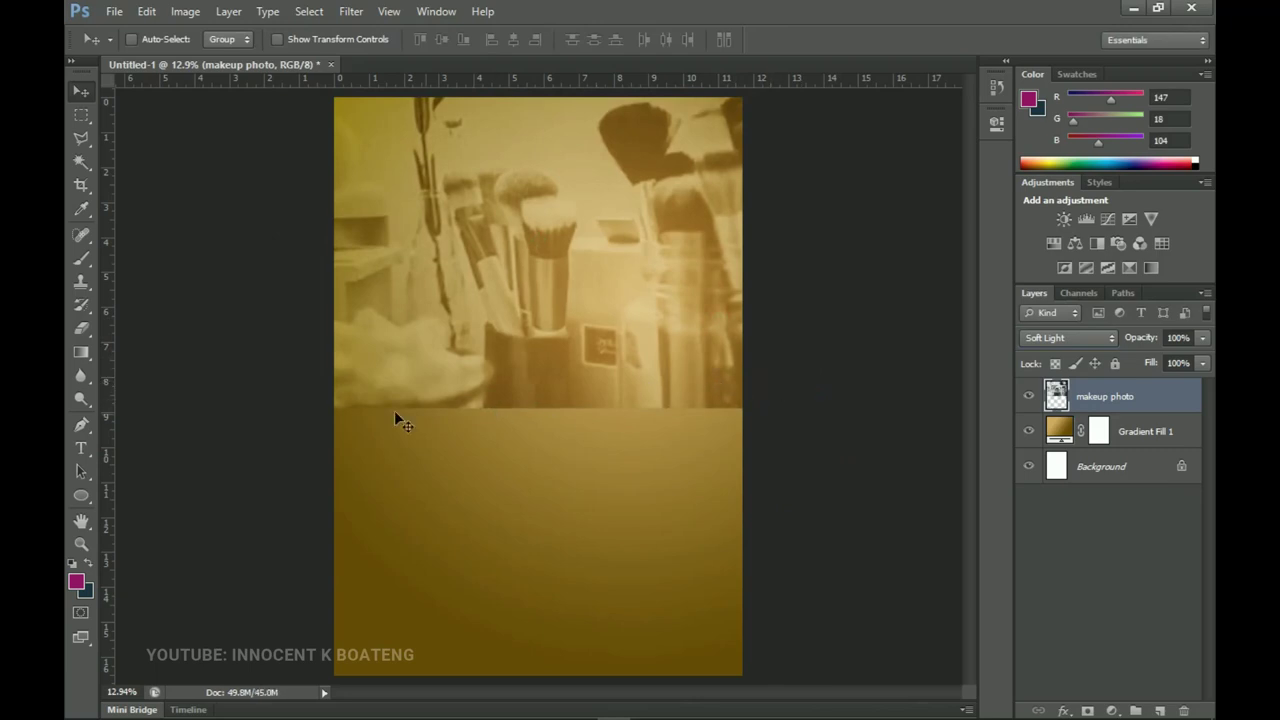
- Add a layer mask and paint black with a 1400 px brush across the photo's bottom edge
click(1087, 710)
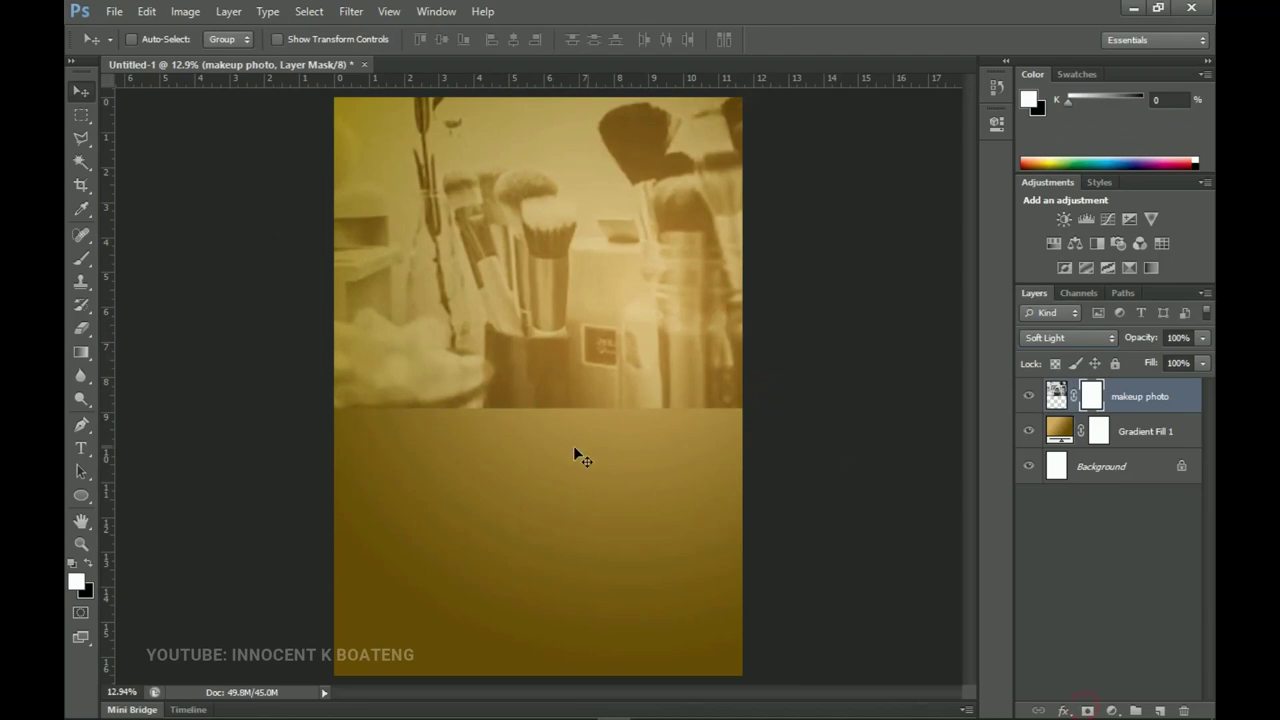
key(b)
key(bracketright)
key(bracketright)
key(bracketright)
key(bracketright)
key(bracketright)
key(bracketright)
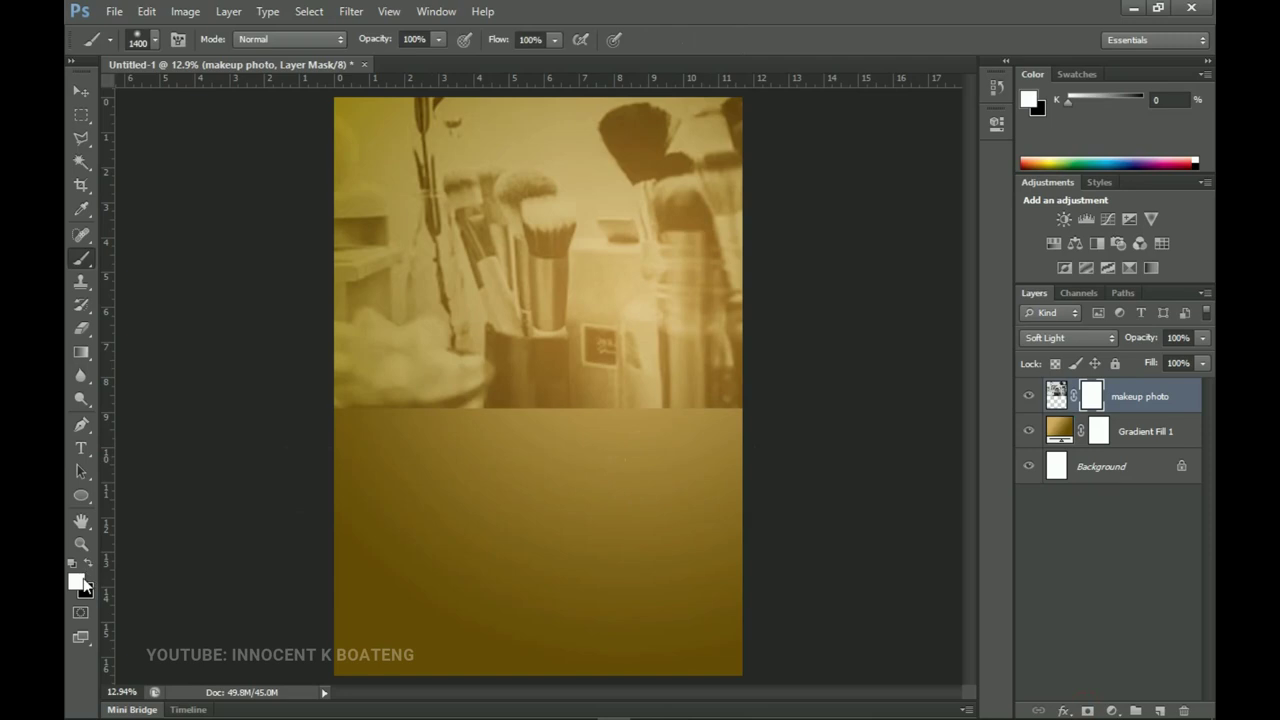
key(x)
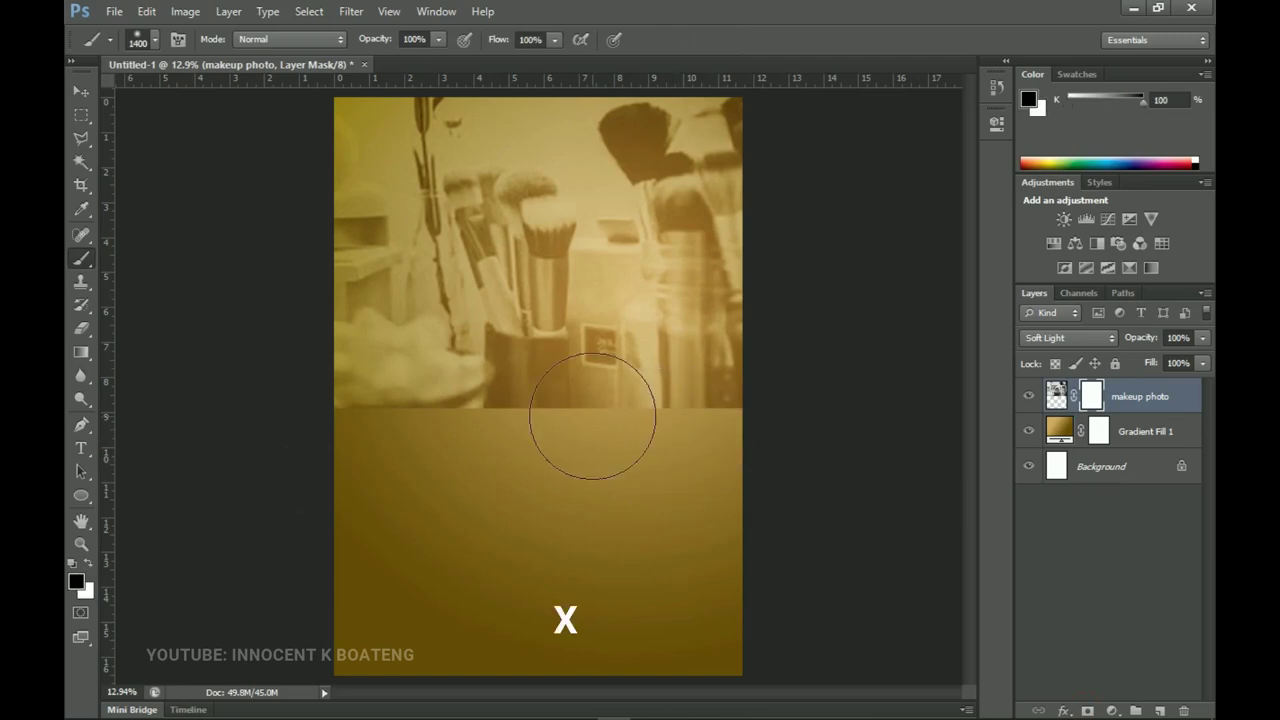
mouse_move(751, 452)
mouse_down()
mouse_move(599, 456)
mouse_move(601, 437)
mouse_move(555, 426)
mouse_move(397, 421)
mouse_move(333, 434)
mouse_up()
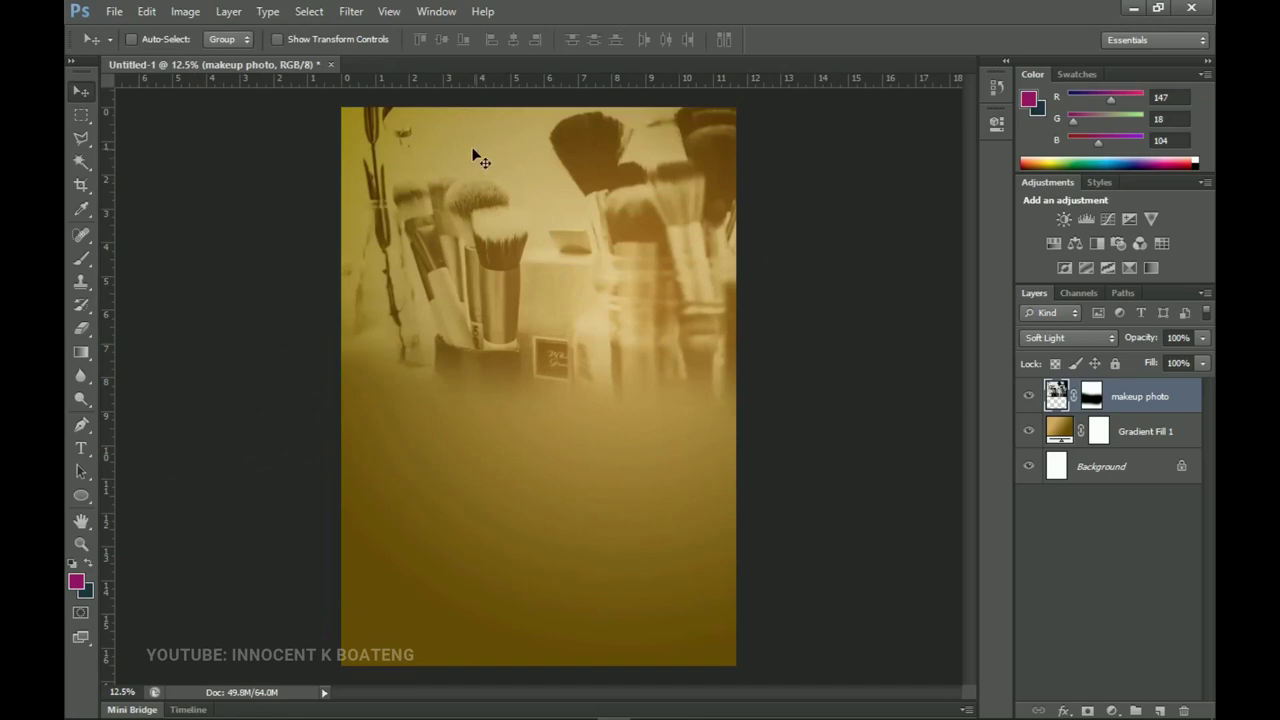
click(389, 11)
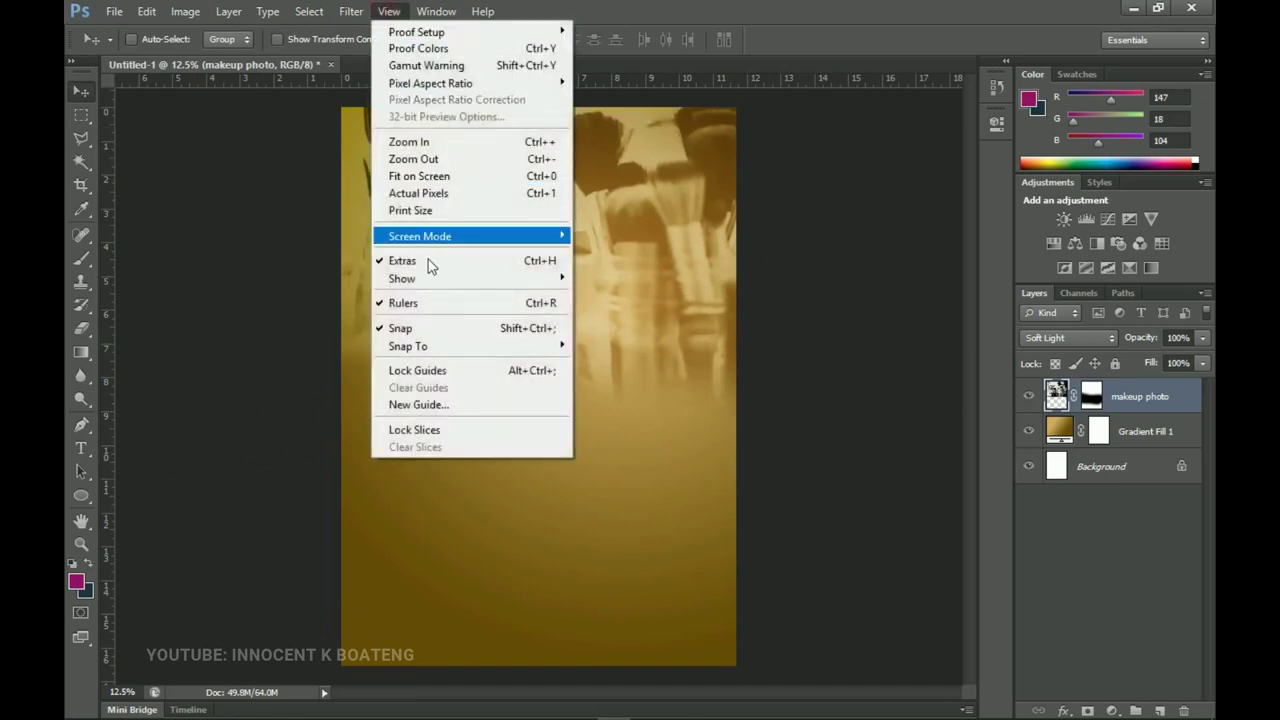
- Add a vertical guide at the 50% position down the flyer's centre
click(450, 405)
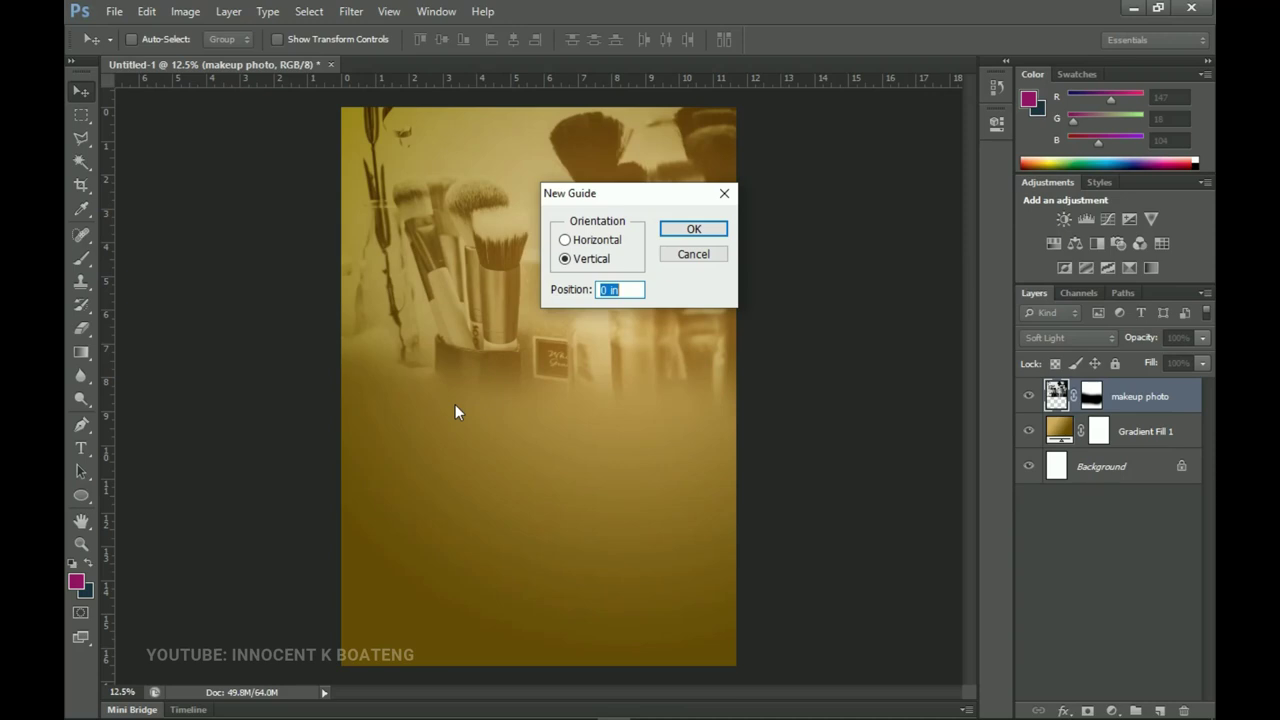
text(50%)
key(Return)
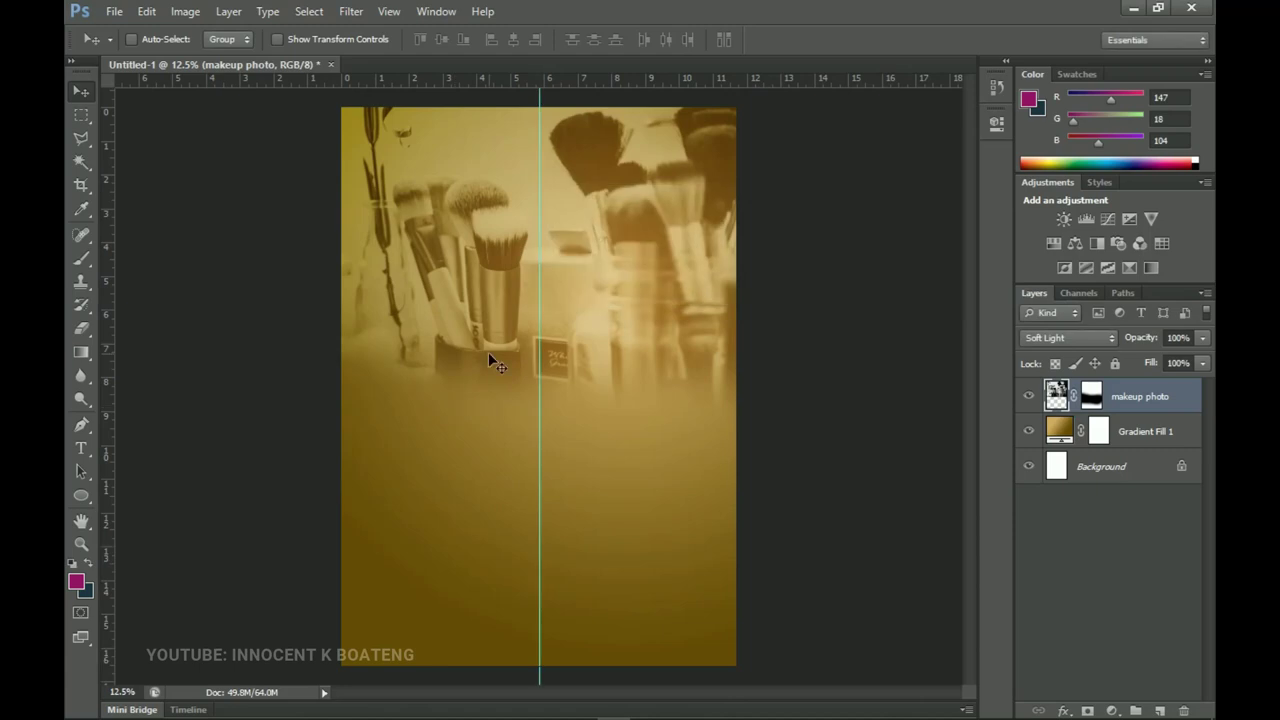
click(91, 500)
- Draw a circle on the flyer's upper right and duplicate it, shrinking the copy to about 96%
click(148, 529)
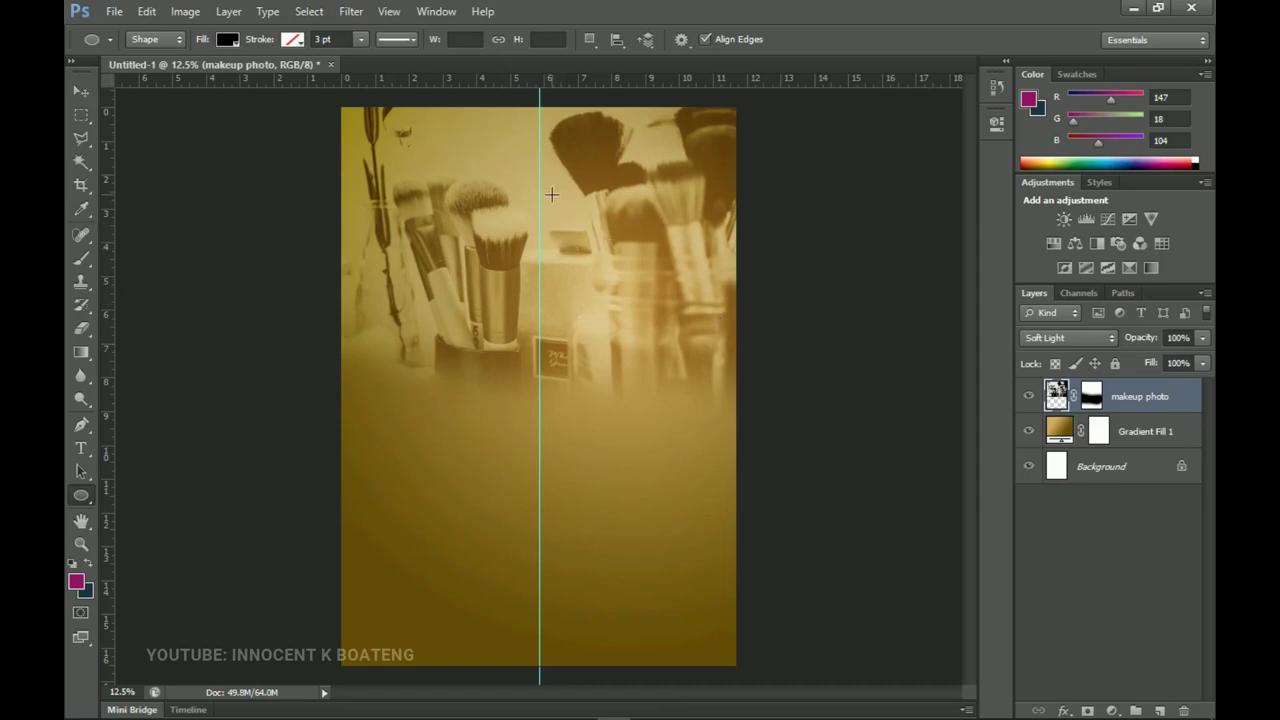
drag(545, 193, 737, 396)
key(v)
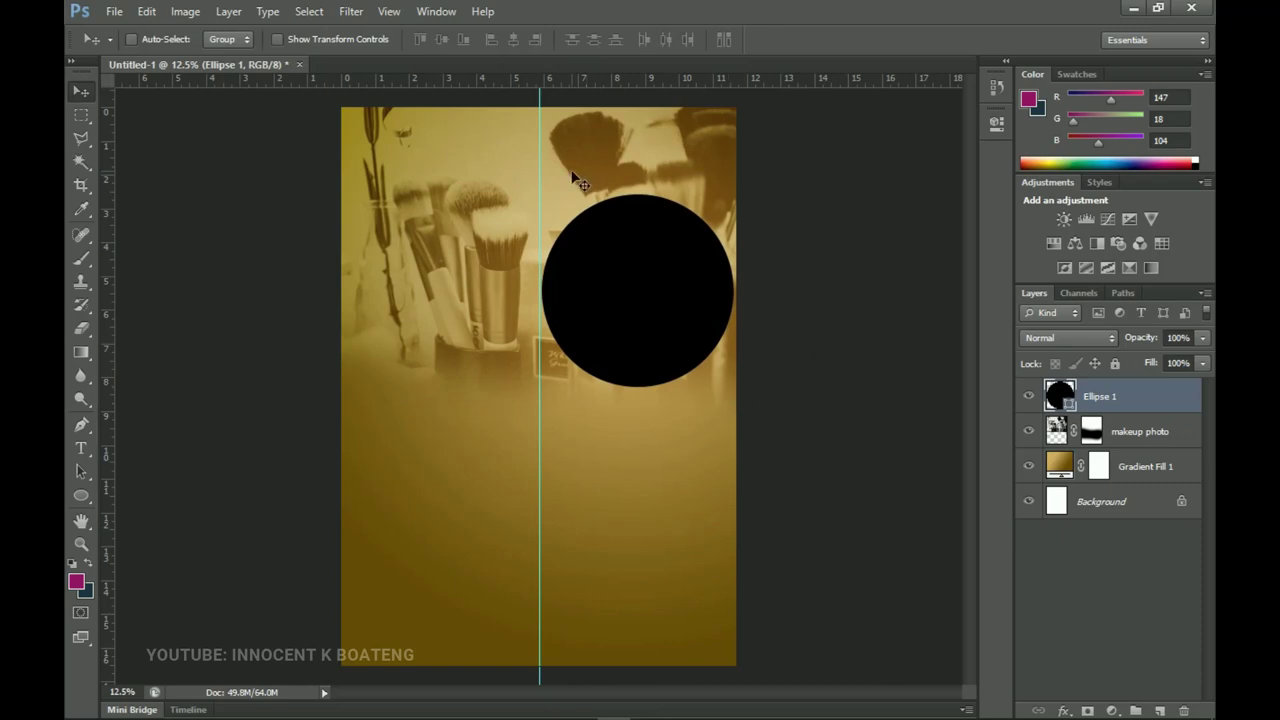
key(ctrl+j)
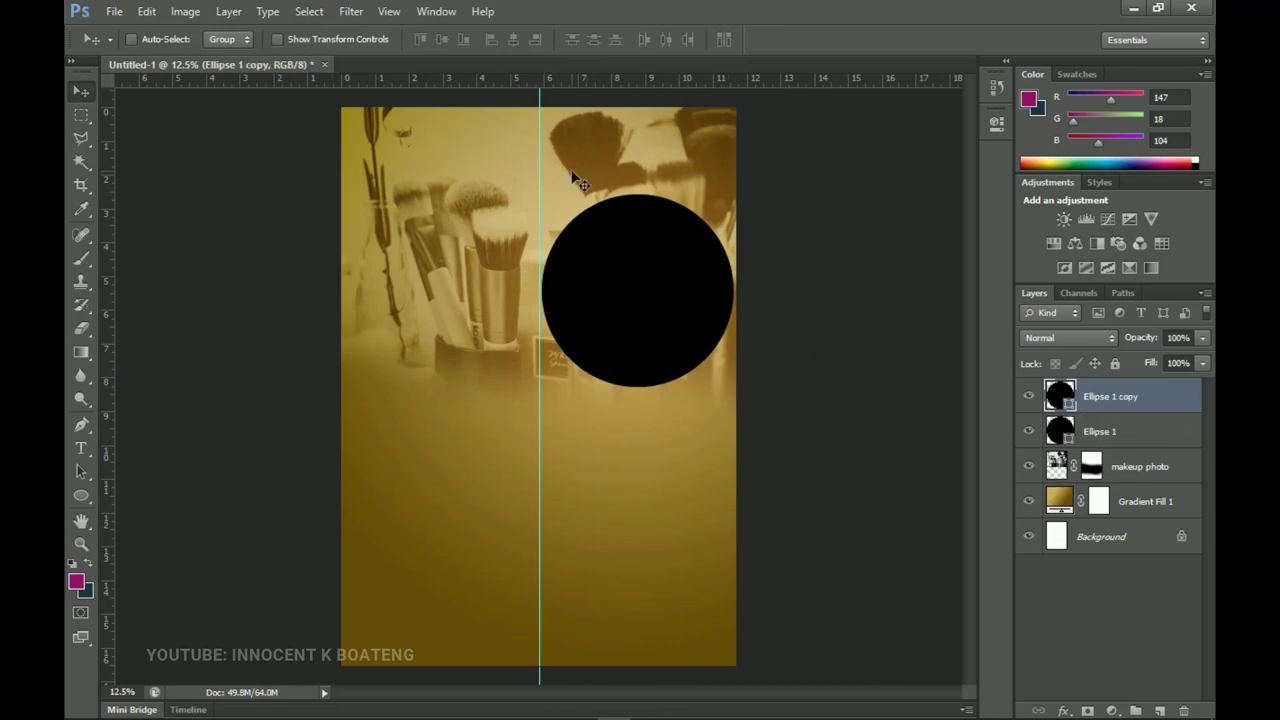
key(ctrl+t)
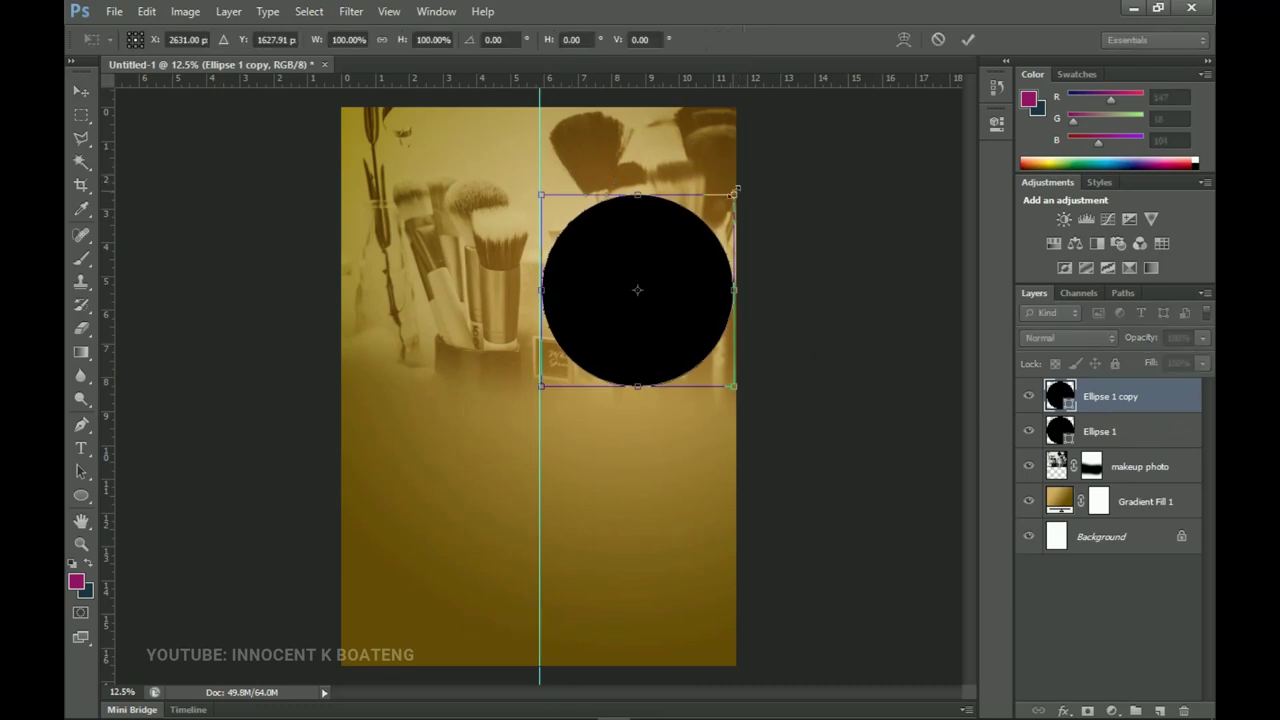
drag(733, 193, 730, 196)
key(Return)
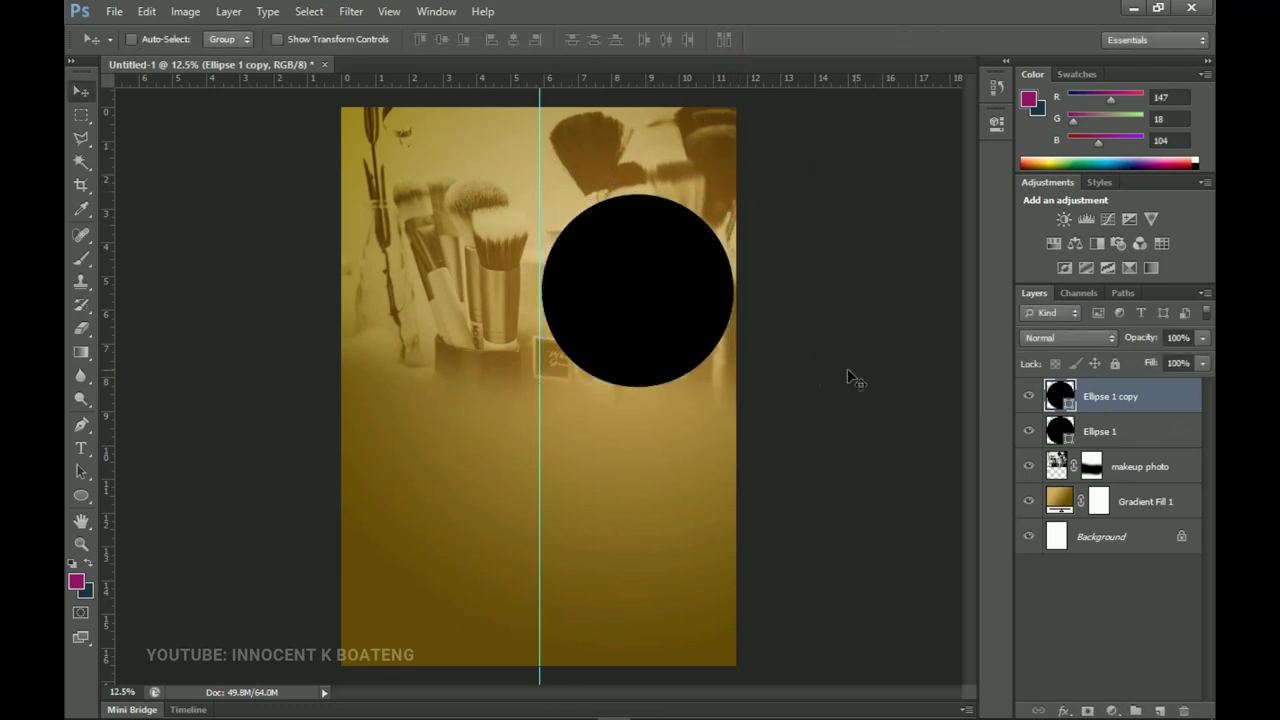
- Fill the circle copy white and set the Ellipse 1 circle beneath it to 30% opacity
double_click(1062, 397)
click(757, 236)
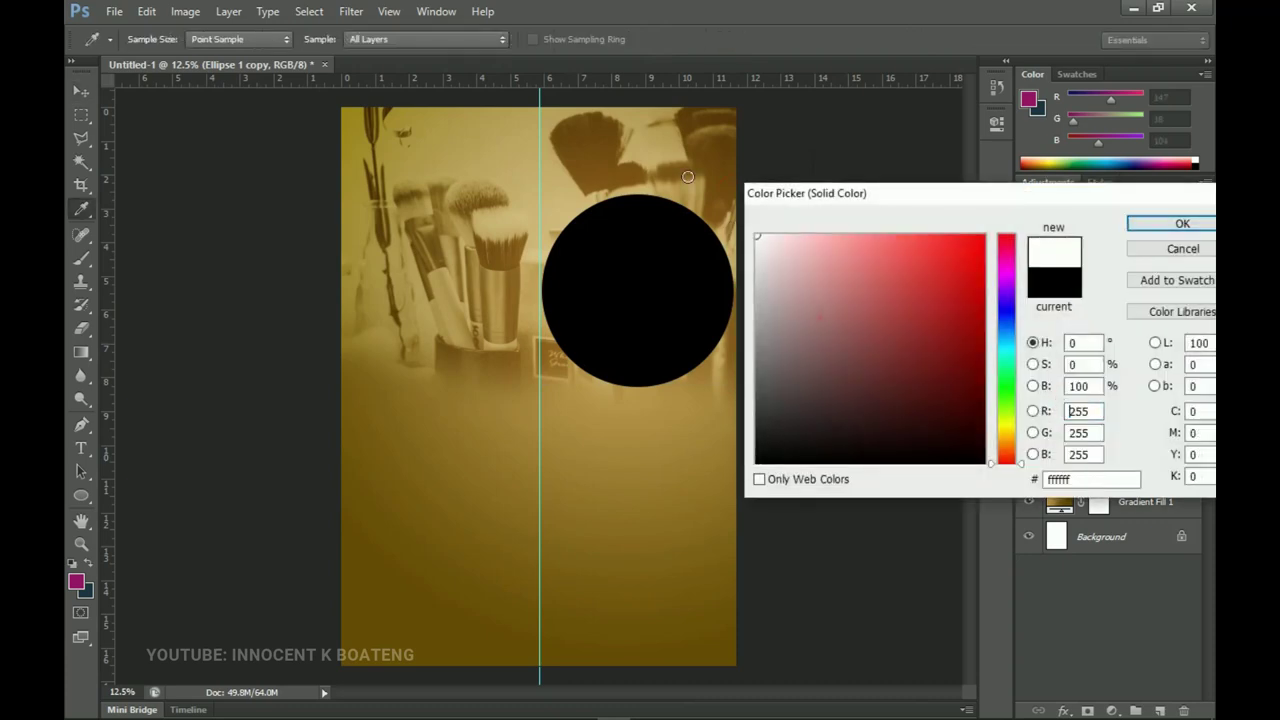
click(1176, 224)
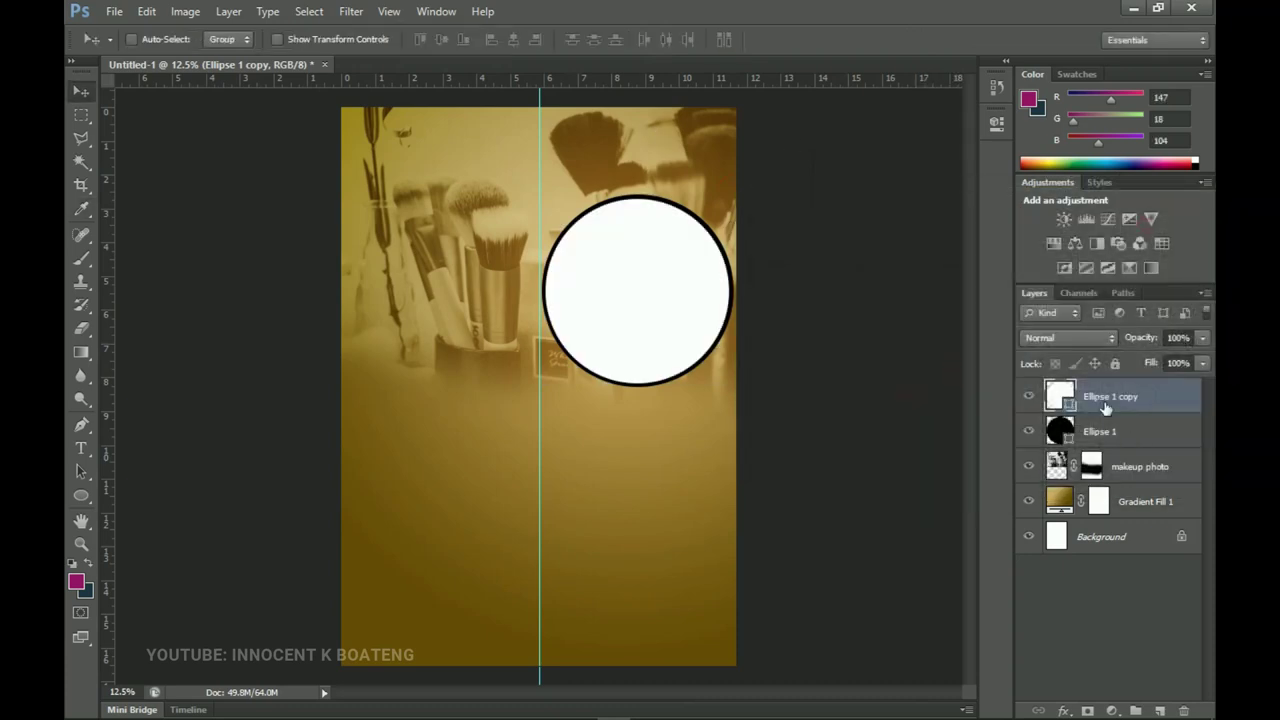
click(1113, 431)
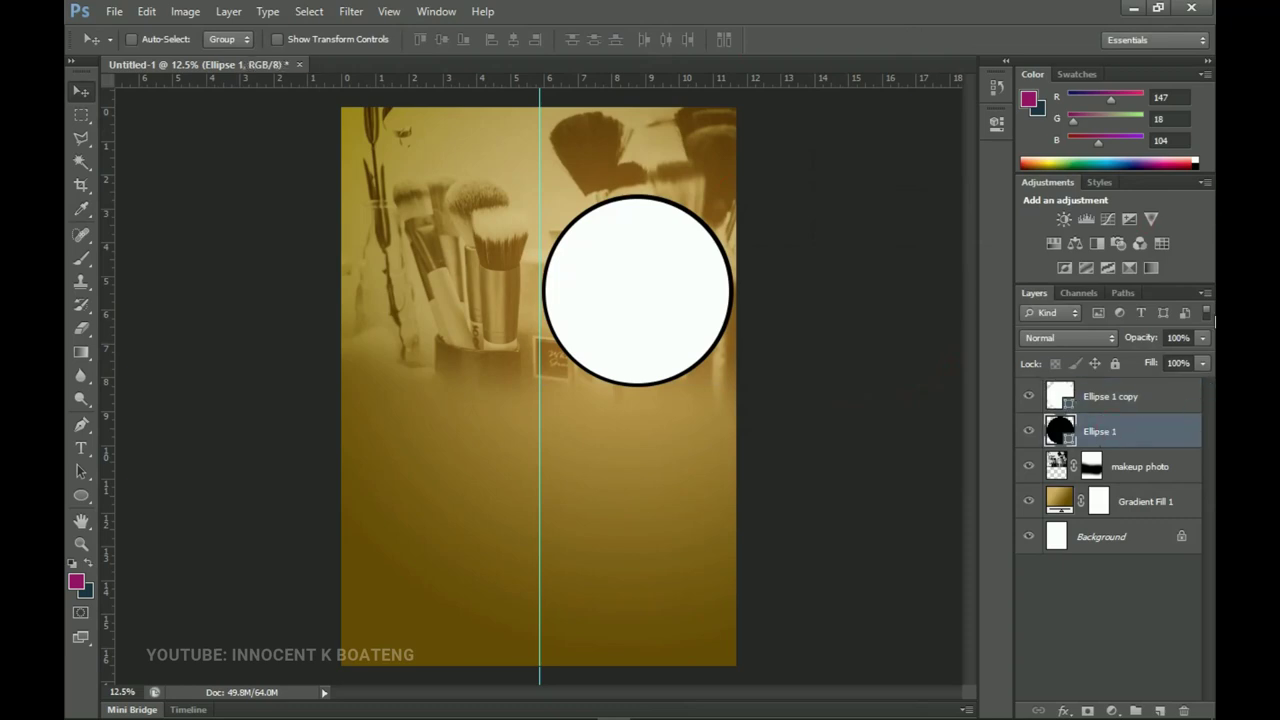
drag(1140, 339, 1115, 339)
text(30)
key(Return)
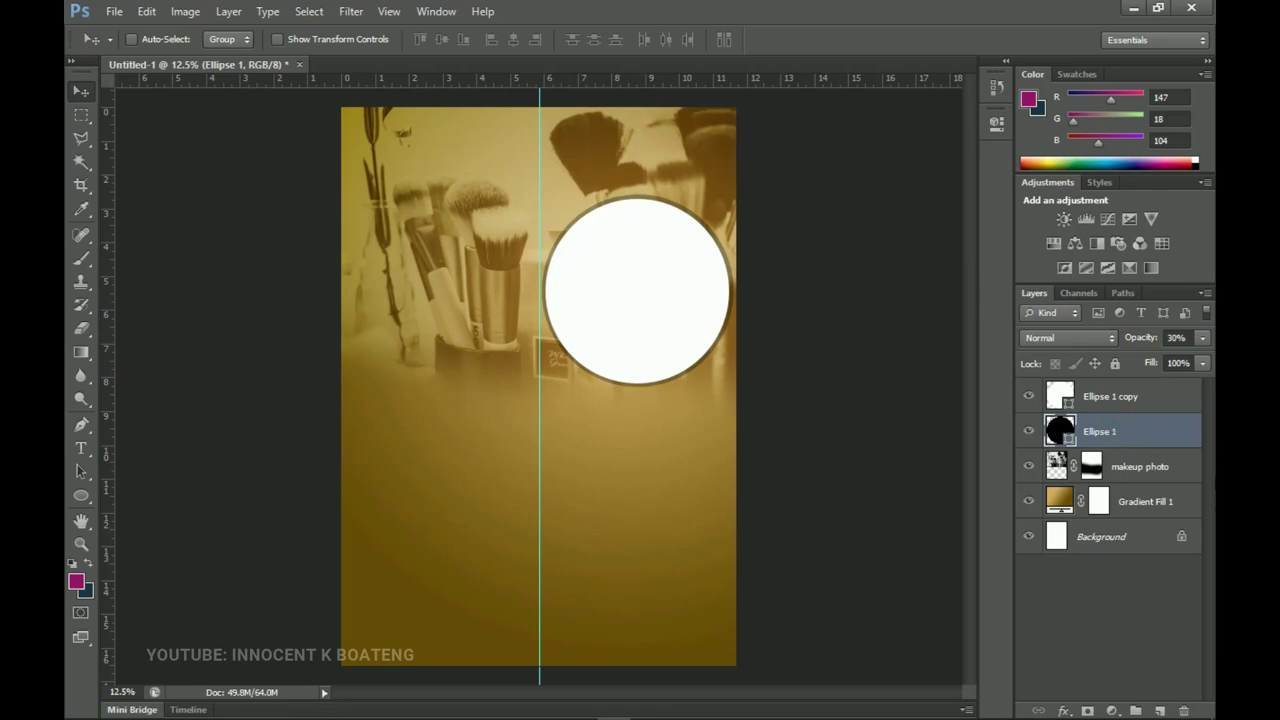
click(1124, 398)
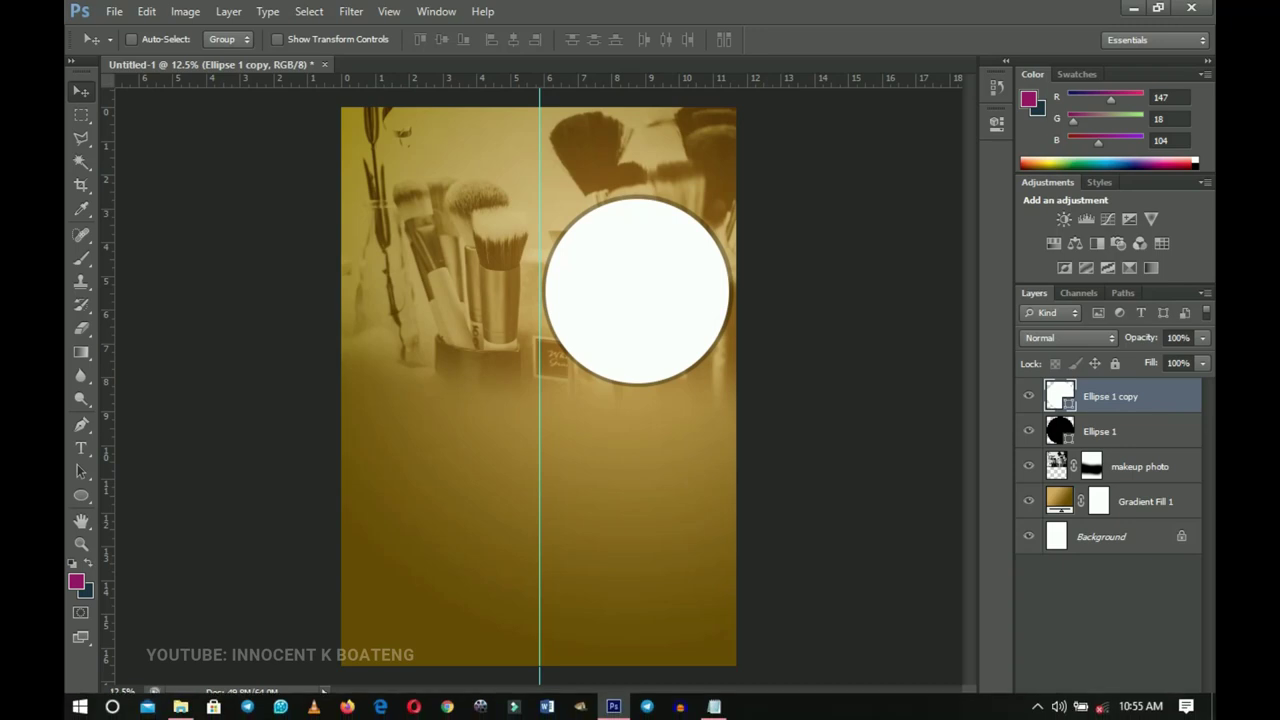
- Place the Makeup image portrait from the Makeup Class folder over the white circle
click(180, 706)
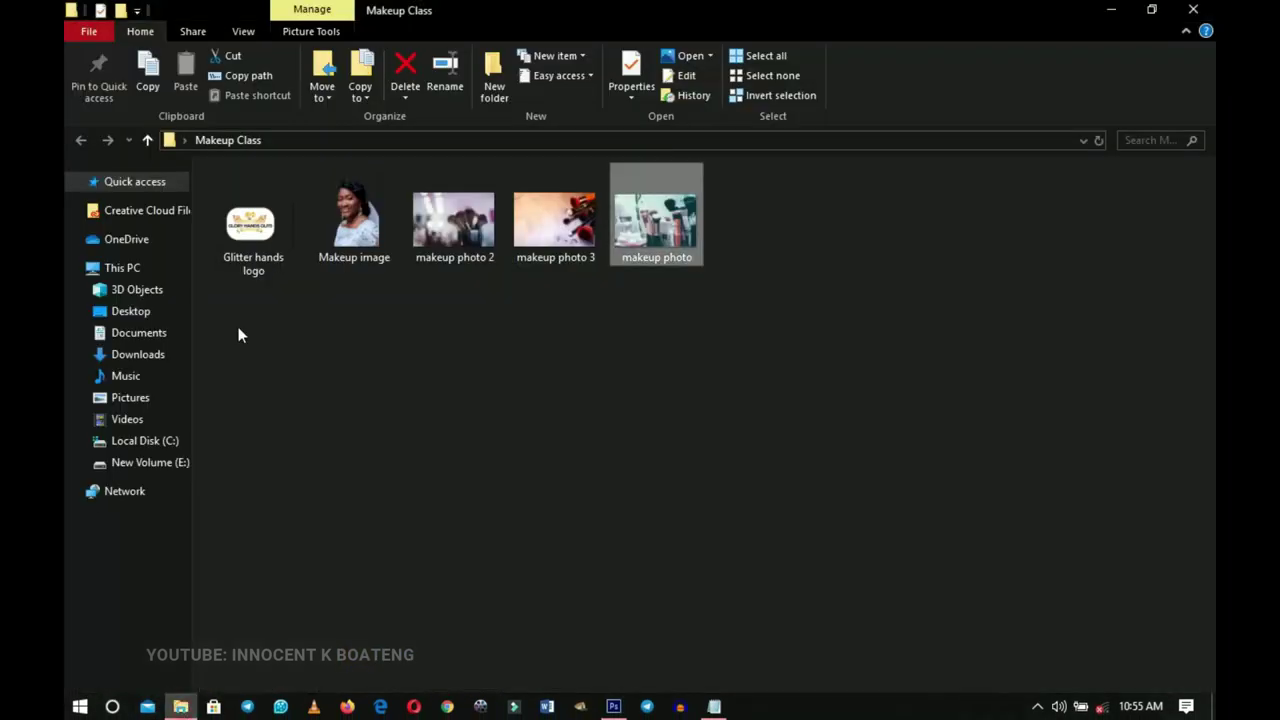
click(365, 232)
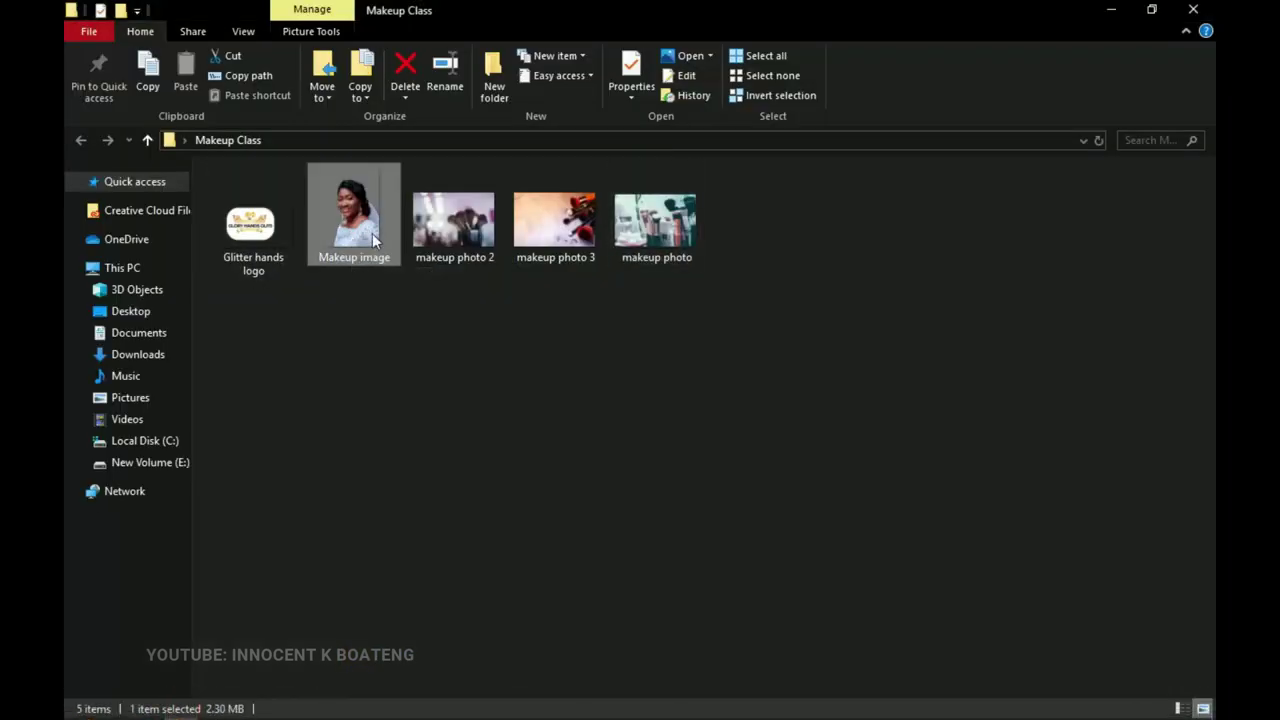
drag(353, 233, 1151, 414)
drag(594, 407, 670, 302)
key(Return)
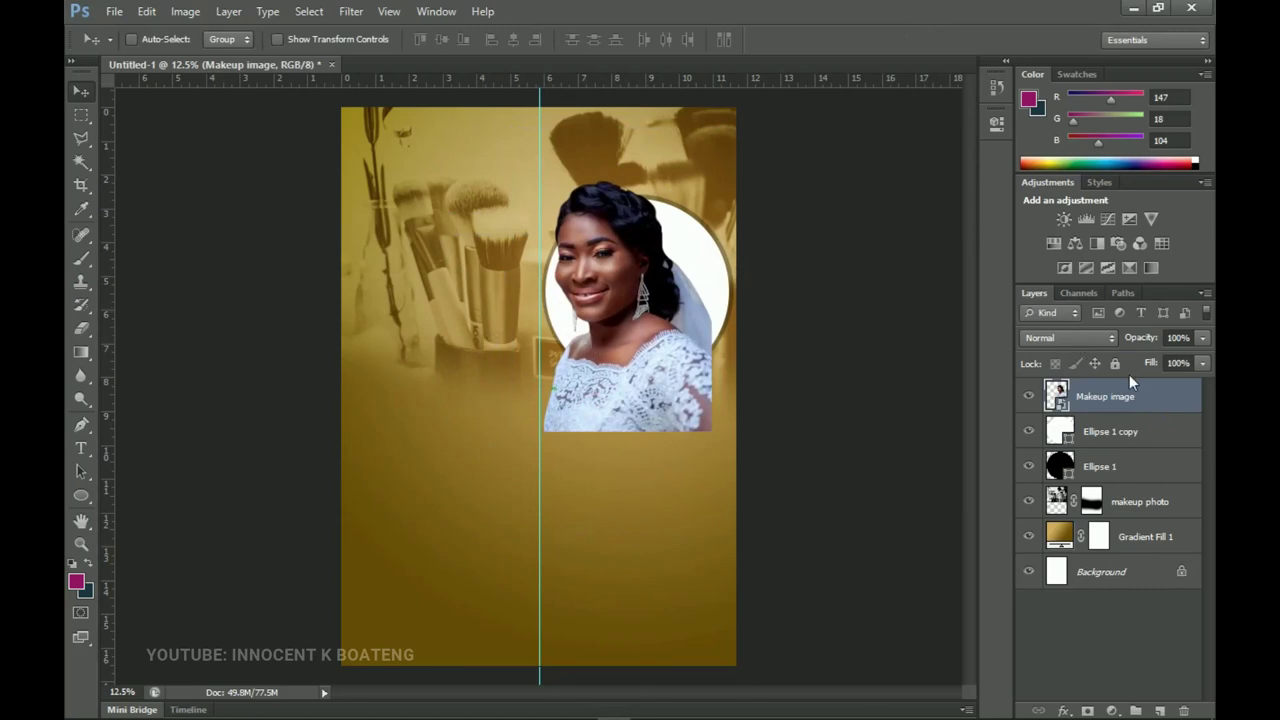
- Clip the Makeup image portrait to the white circle and shift it down-right
right_click(1133, 400)
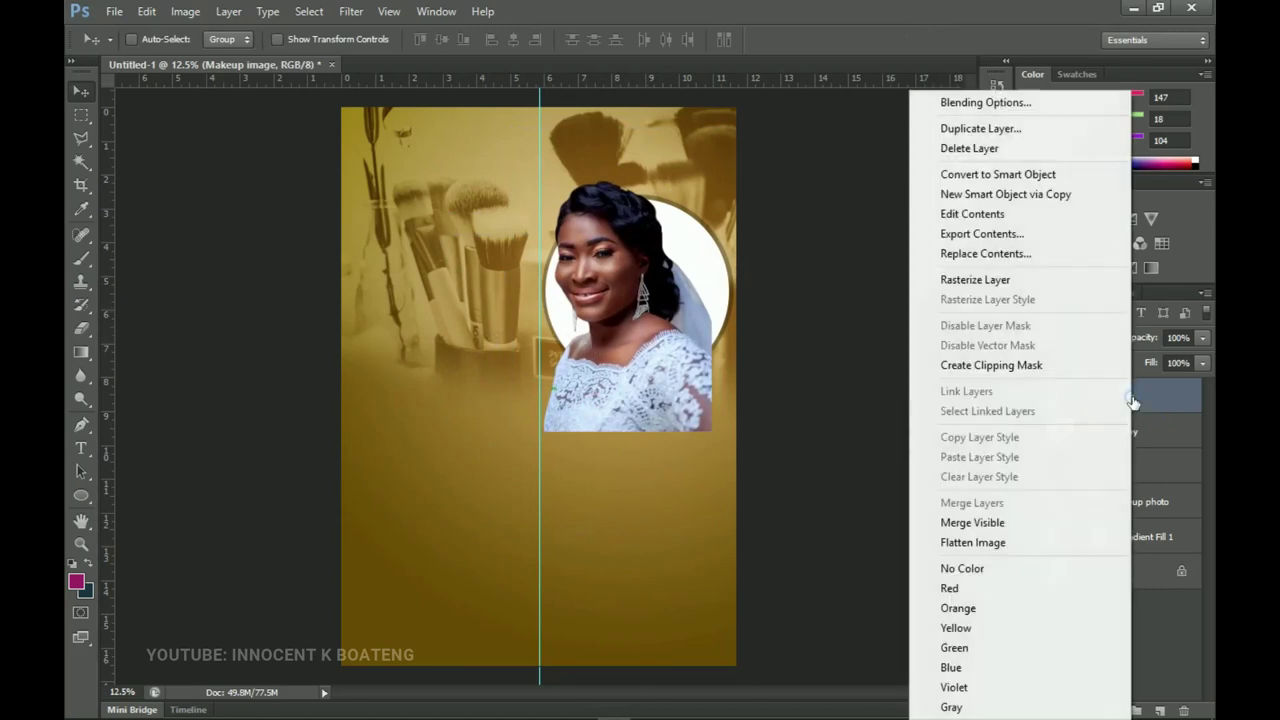
click(992, 366)
drag(660, 357, 690, 387)
- Scale the portrait to about 80% and reposition it so the face fills the circle
key(ctrl+t)
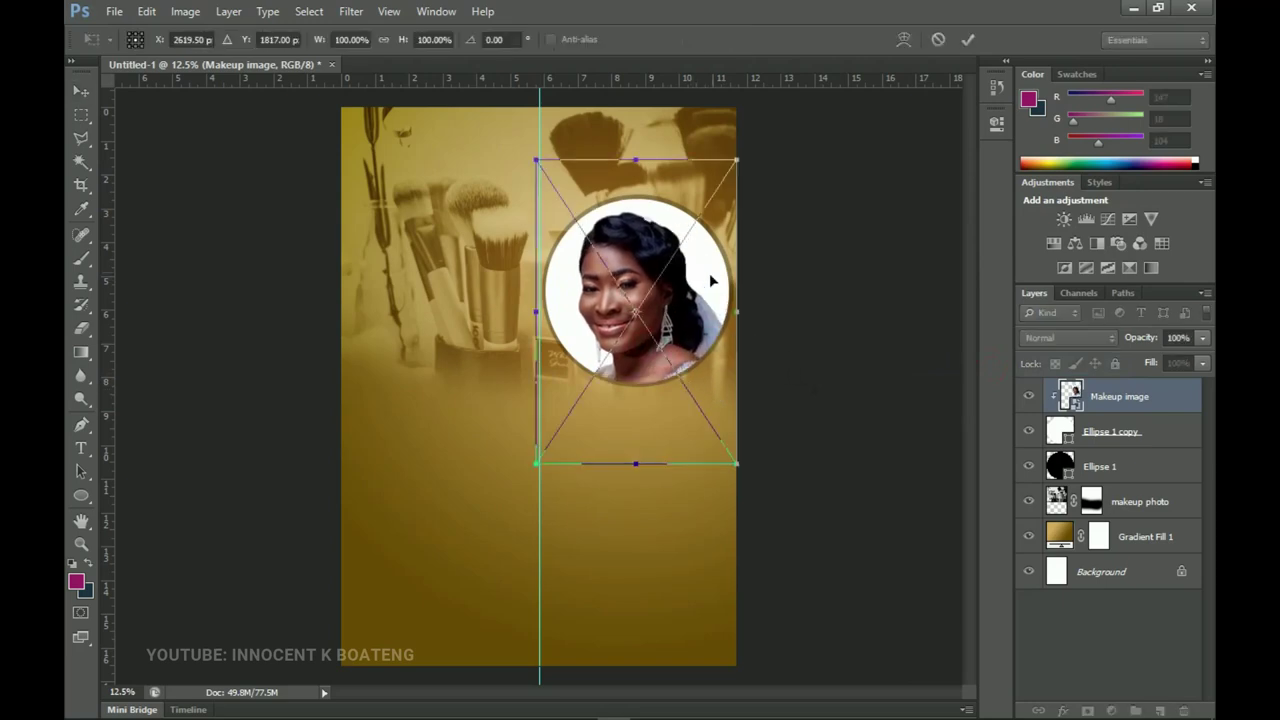
drag(735, 160, 733, 205)
drag(686, 333, 679, 312)
drag(706, 176, 710, 170)
key(Return)
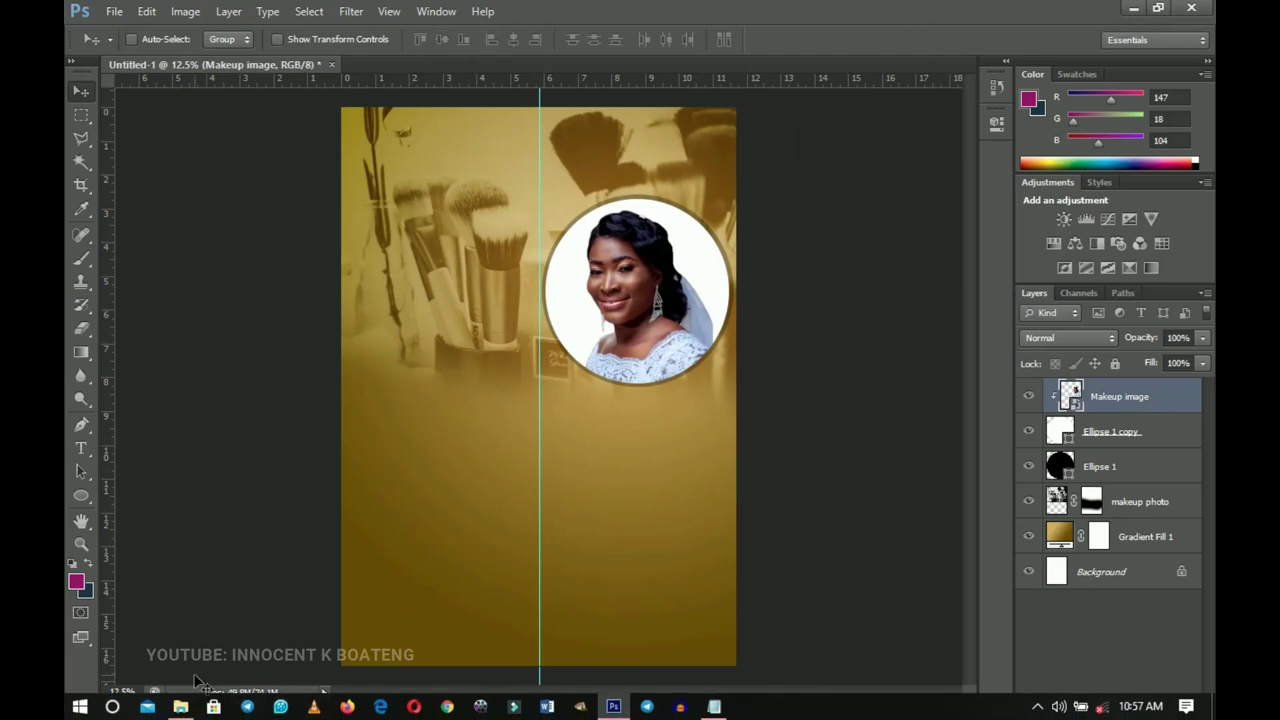
- Drag the Glitter hands logo from the Makeup Class folder to the flyer's top-left corner
click(181, 703)
click(252, 222)
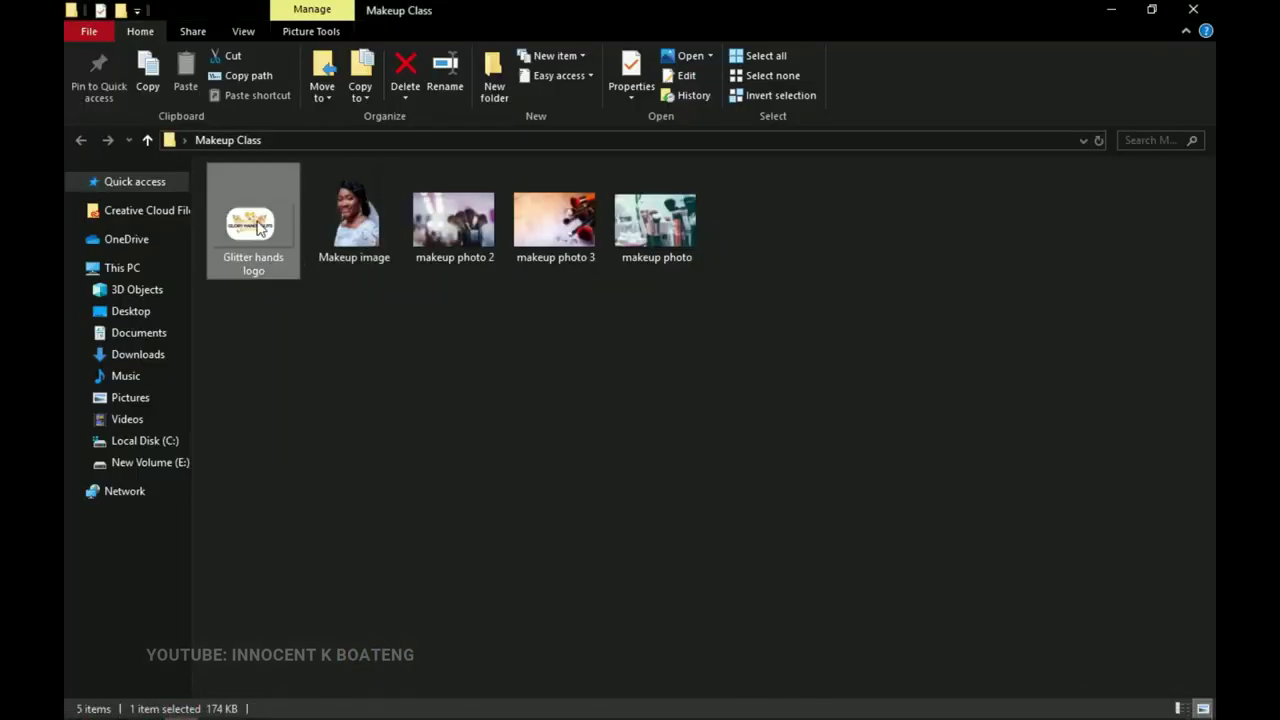
drag(252, 222, 425, 176)
drag(590, 424, 486, 164)
- Commit the logo placement and scale the logo down slightly to 98%
key(Return)
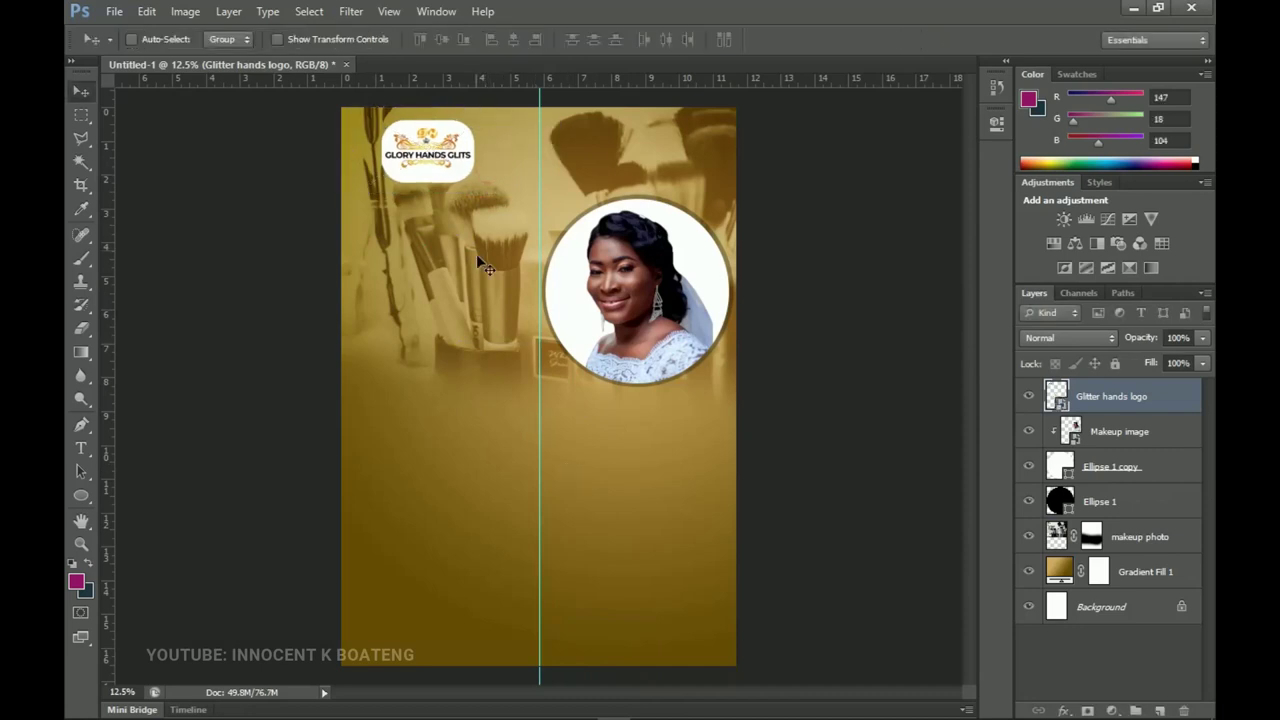
key(ctrl+plus)
key(ctrl+plus)
drag(517, 366, 585, 349)
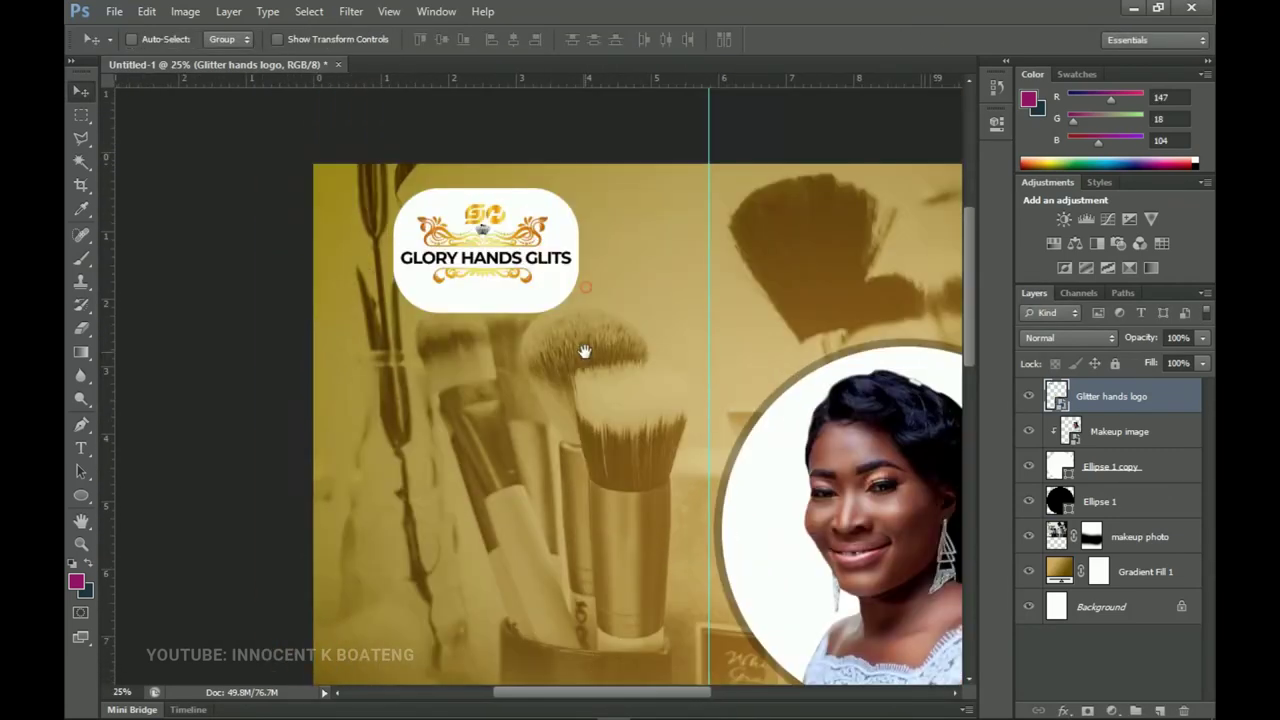
drag(512, 290, 427, 258)
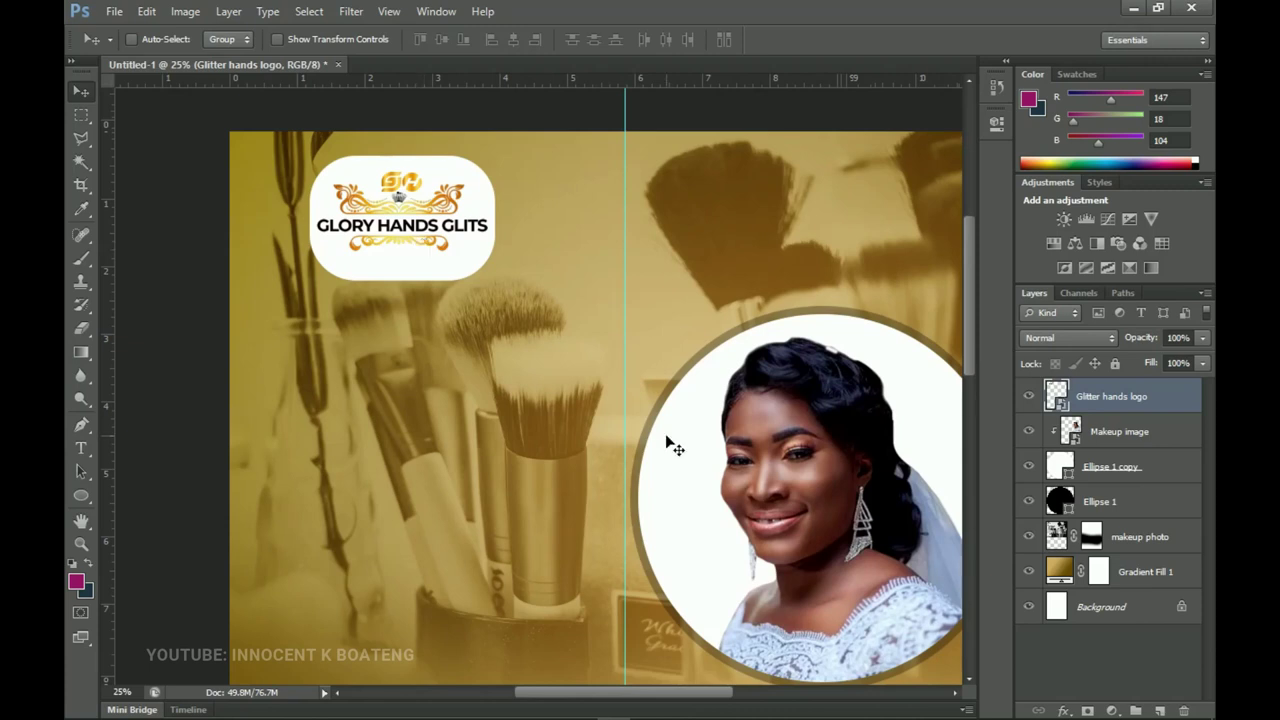
drag(577, 391, 531, 398)
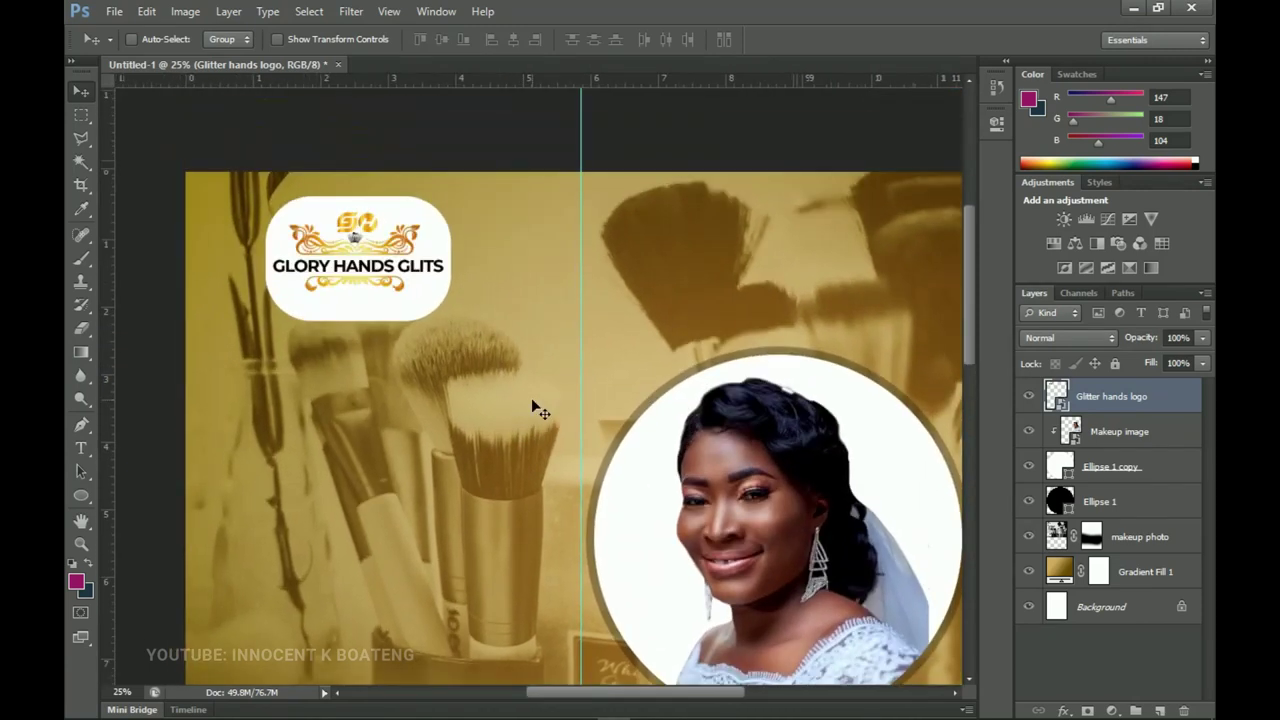
key(ctrl+t)
drag(522, 344, 509, 338)
key(Return)
- Add a vertical guide about 0.17 in inside the flyer's left edge
drag(443, 306, 537, 262)
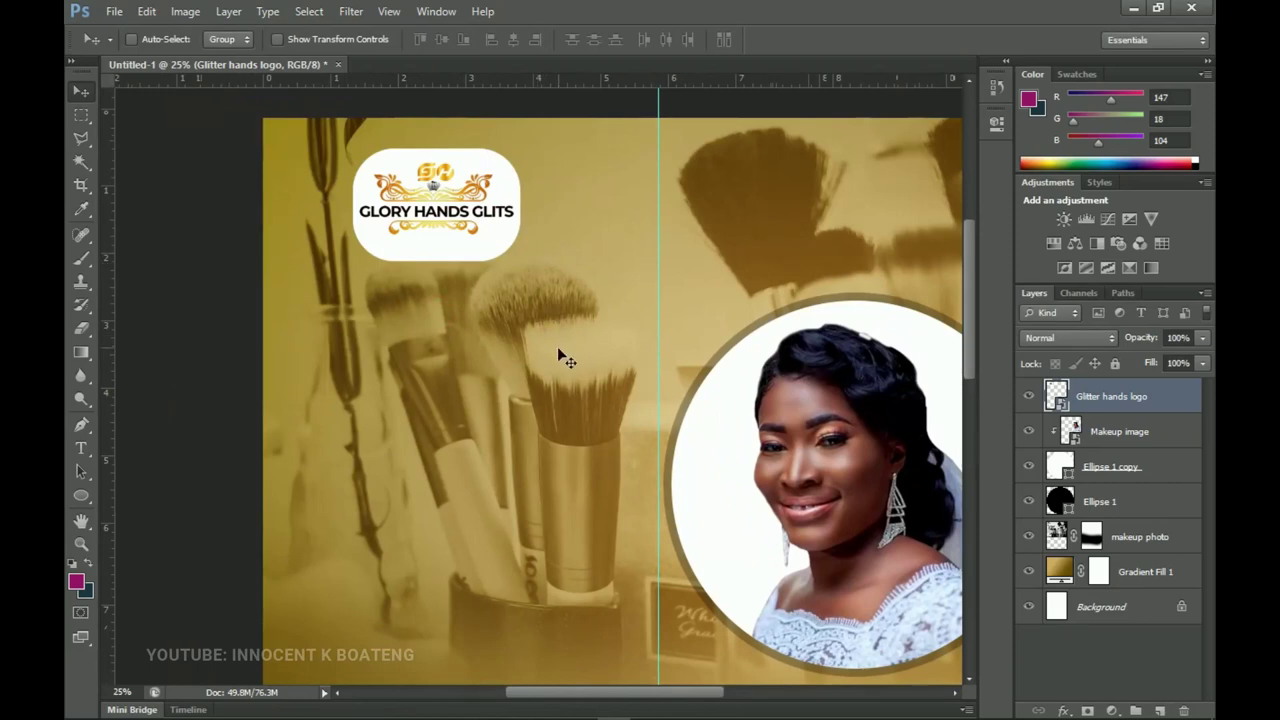
drag(112, 292, 275, 288)
drag(374, 303, 518, 331)
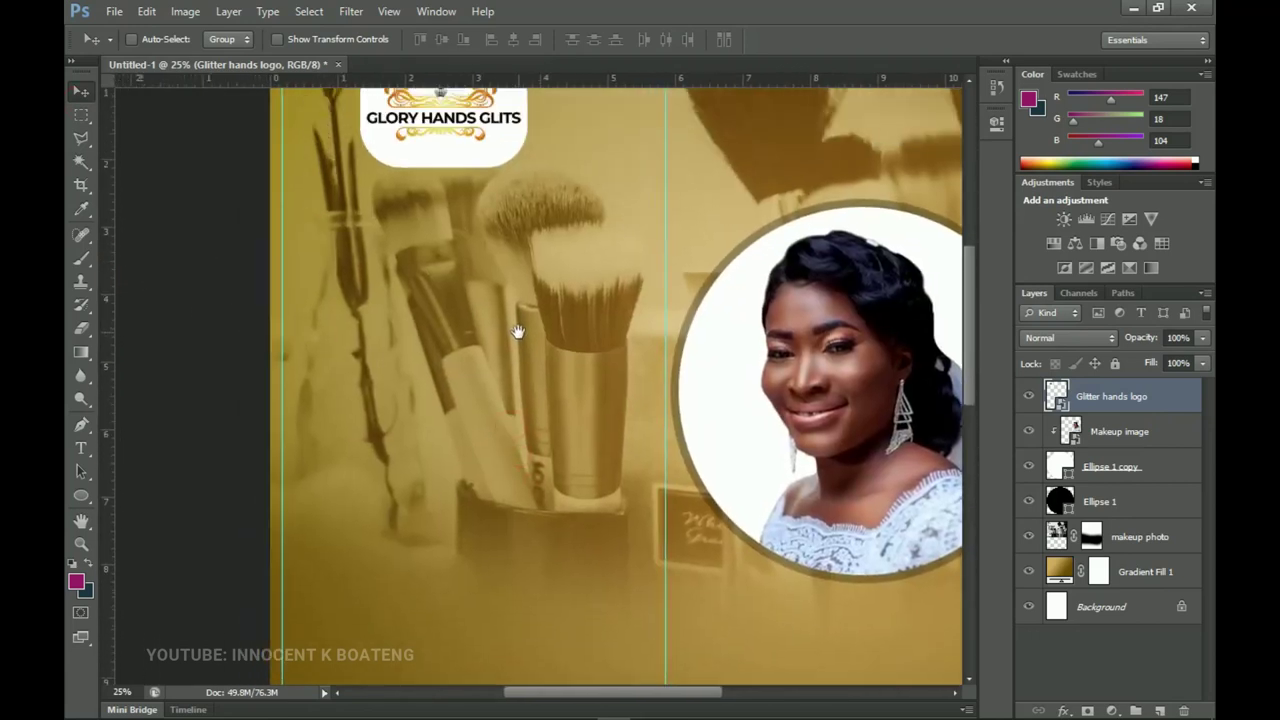
scroll(507, 332, down, 2)
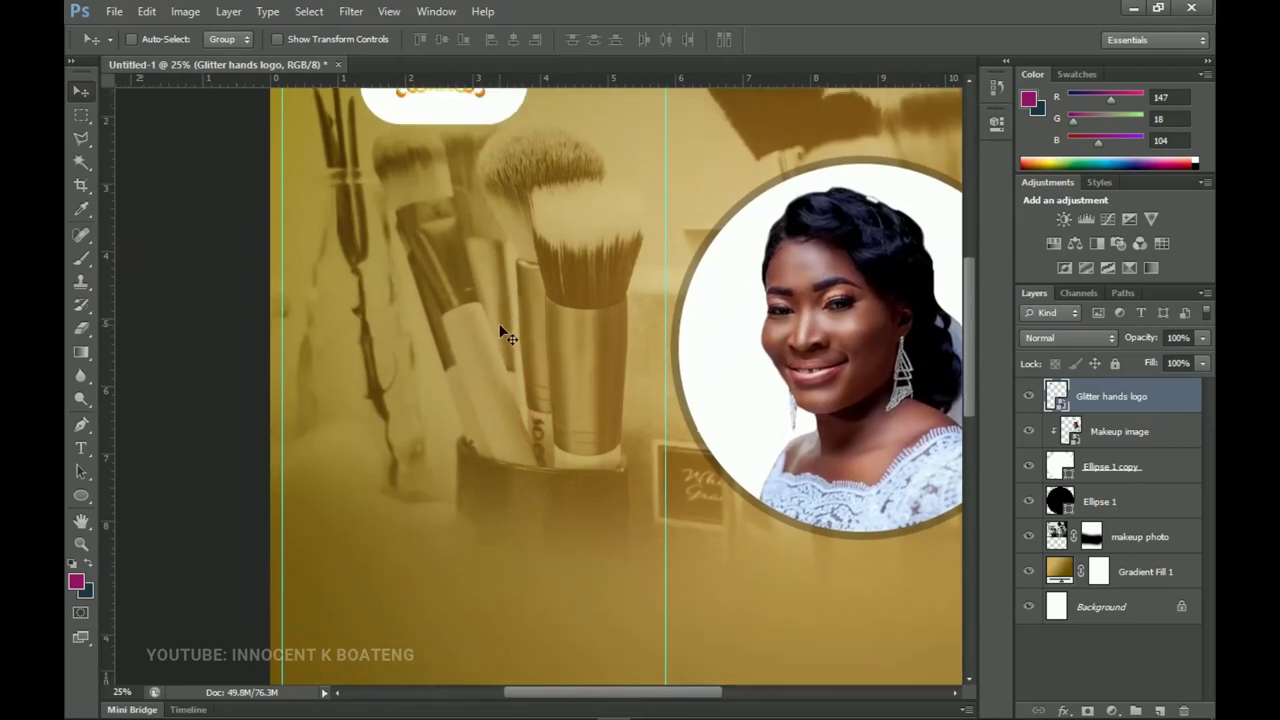
scroll(497, 323, down, 1)
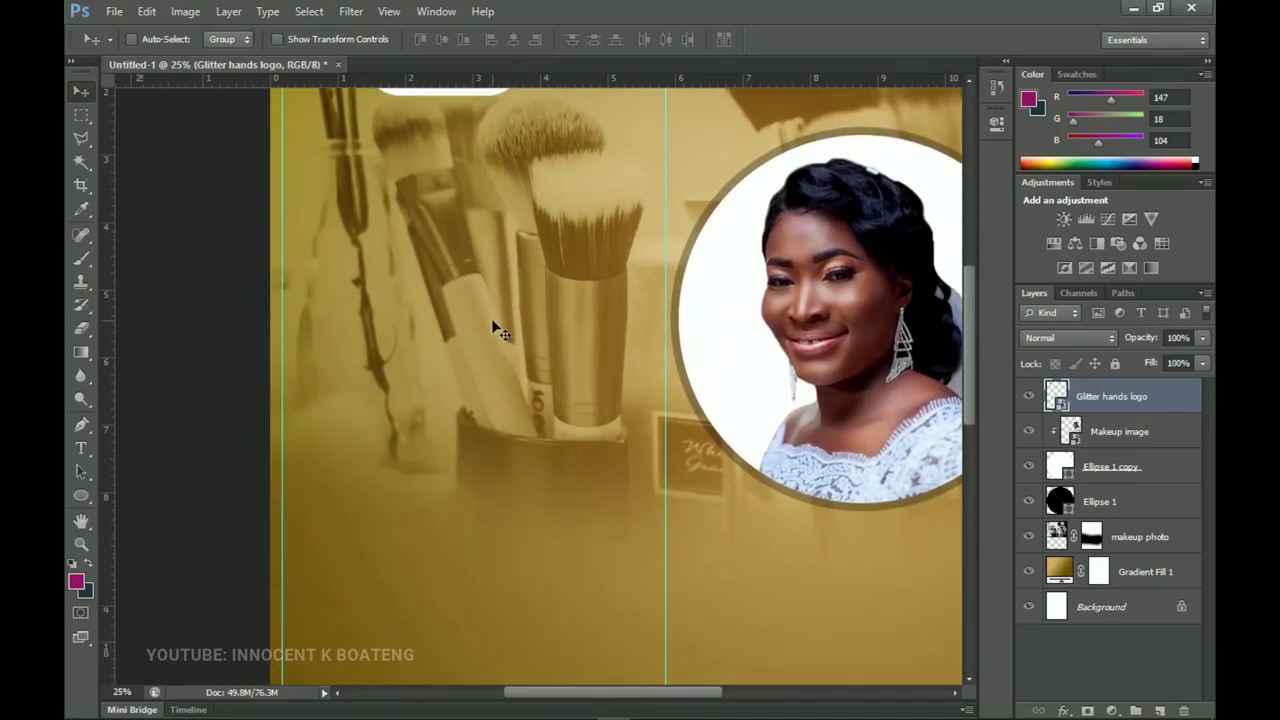
scroll(486, 323, up, 3)
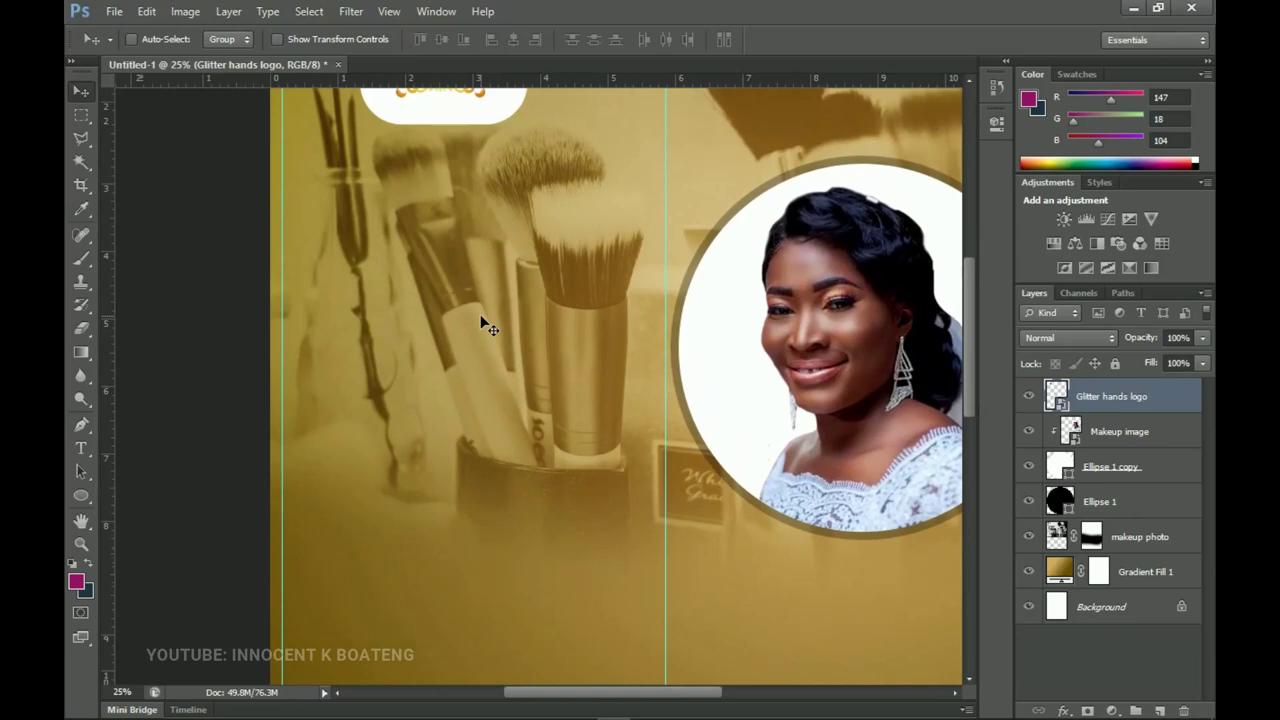
scroll(320, 420, left, 2)
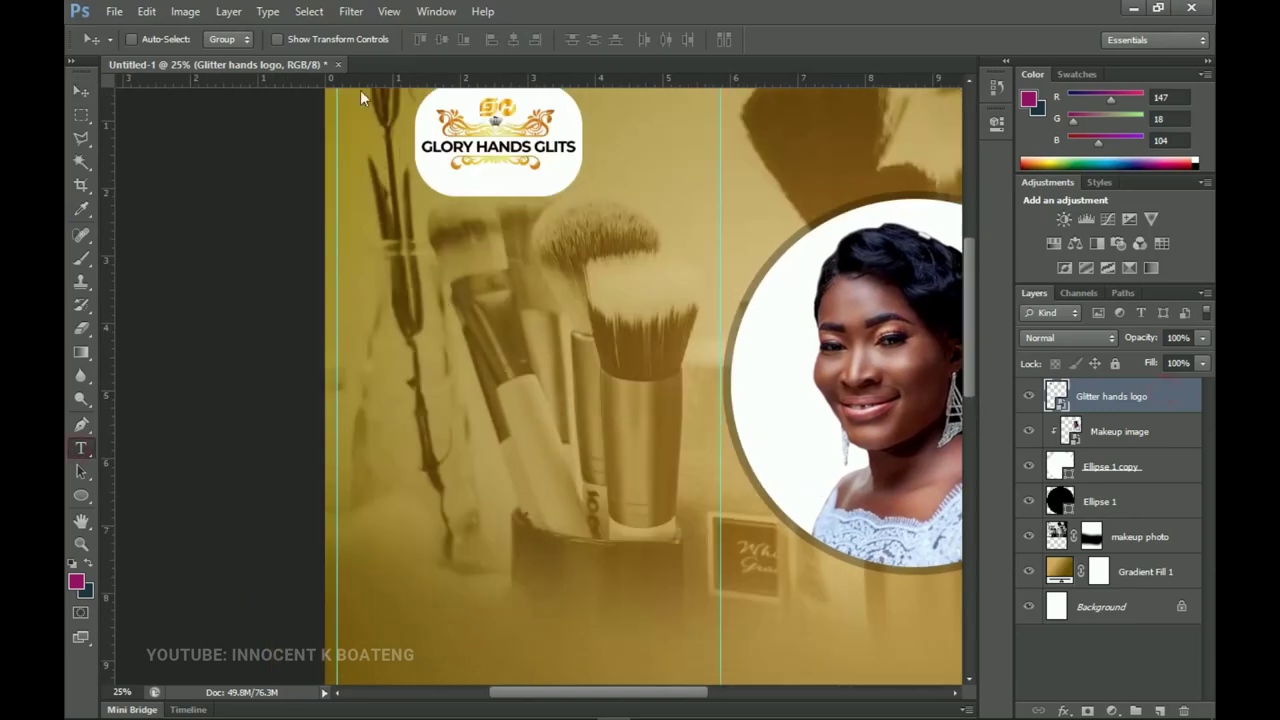
- Set the type font to Poppins Bold and start a text line below the logo
key(t)
click(222, 39)
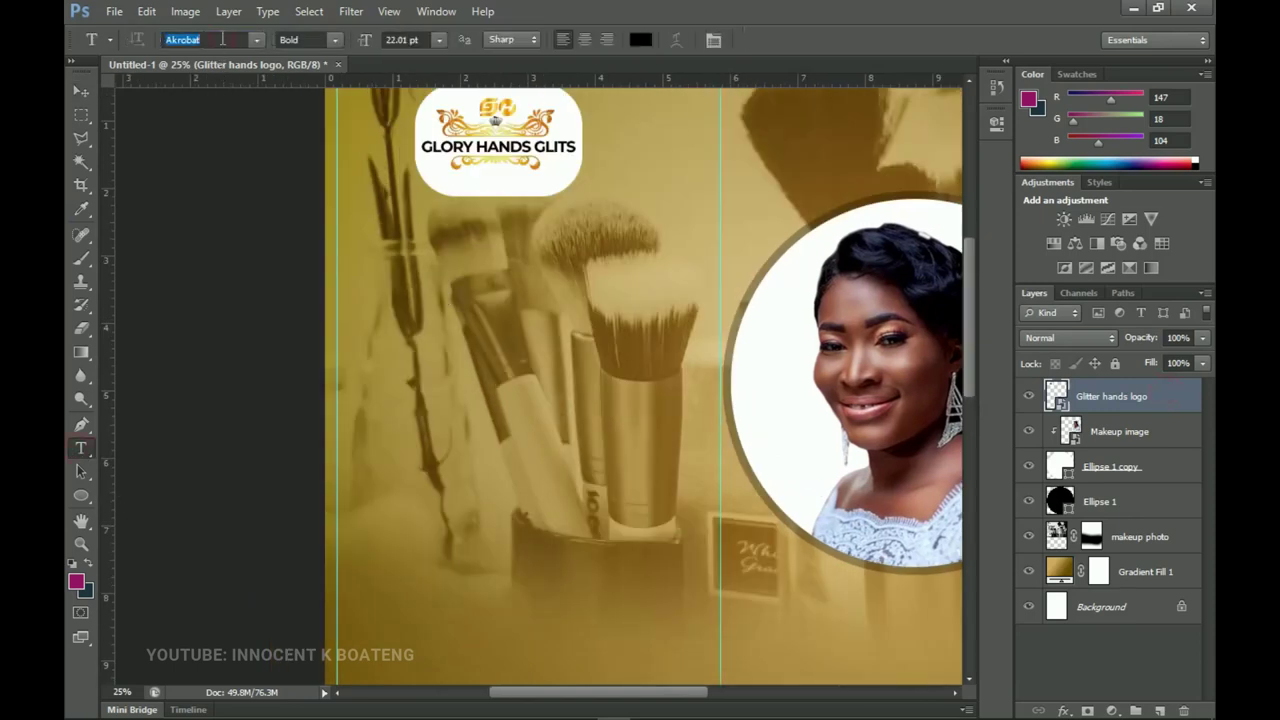
text(Poppins)
click(370, 256)
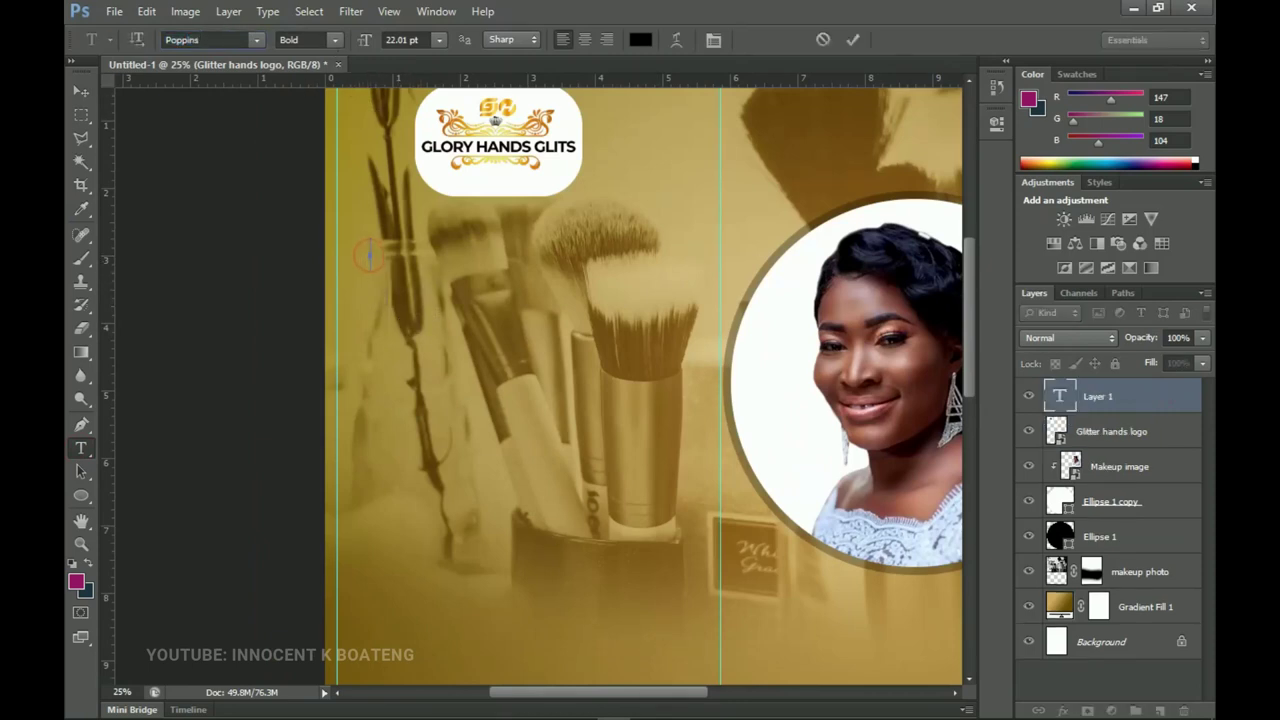
- Copy the line '5 DAYS INTENSIVE' from the Notepad notes
click(731, 709)
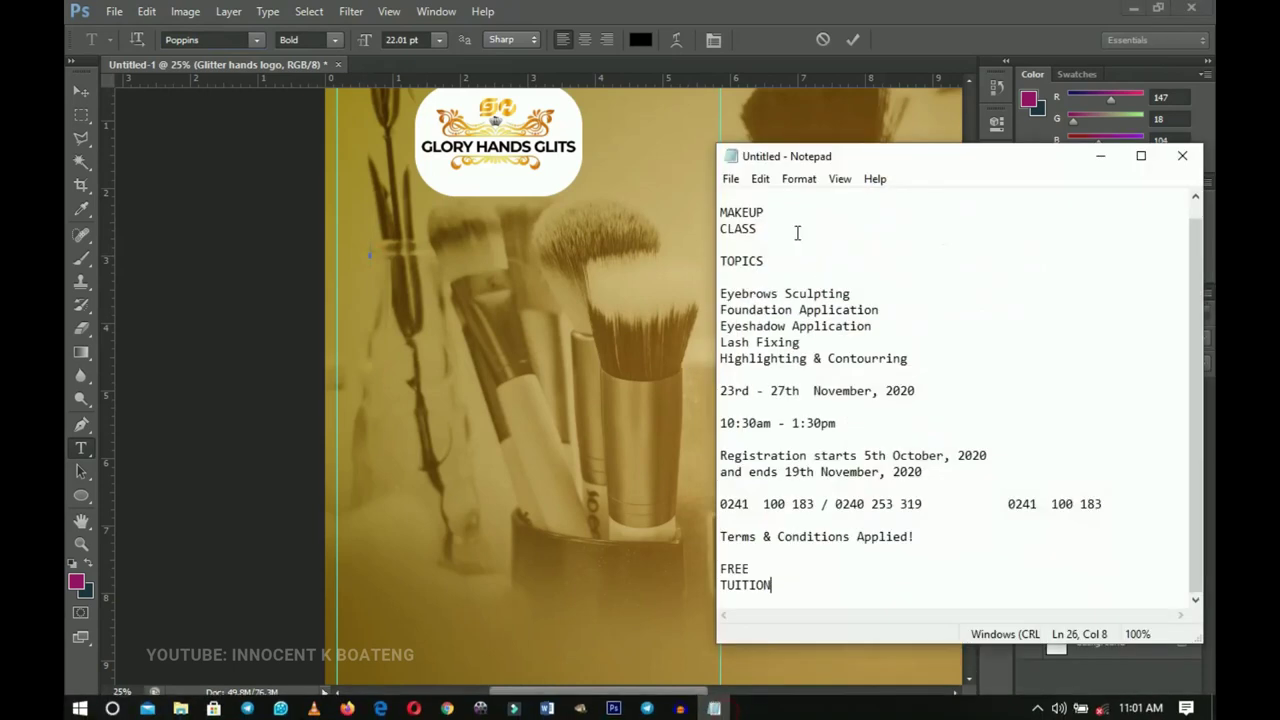
scroll(772, 222, up, 1)
click(883, 206)
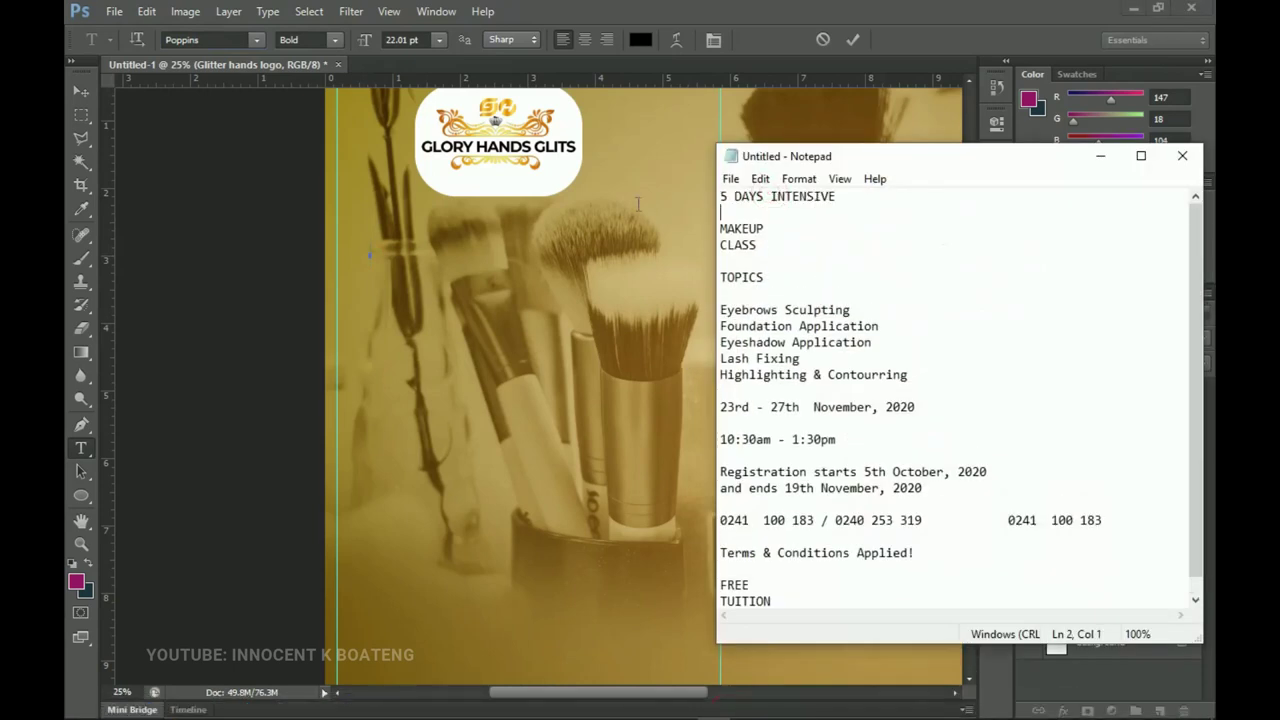
drag(865, 195, 720, 196)
key(ctrl+c)
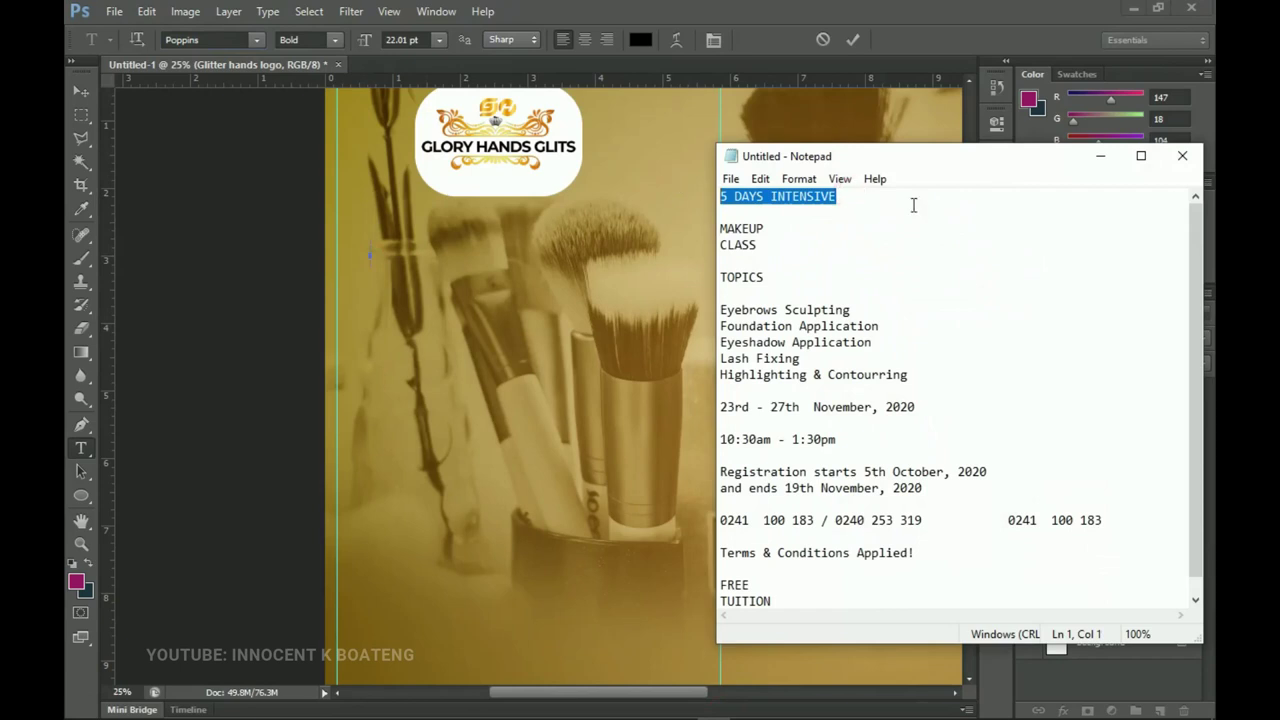
click(1096, 157)
- Paste '5 DAYS INTENSIVE' as the heading and colour it white
key(ctrl+v)
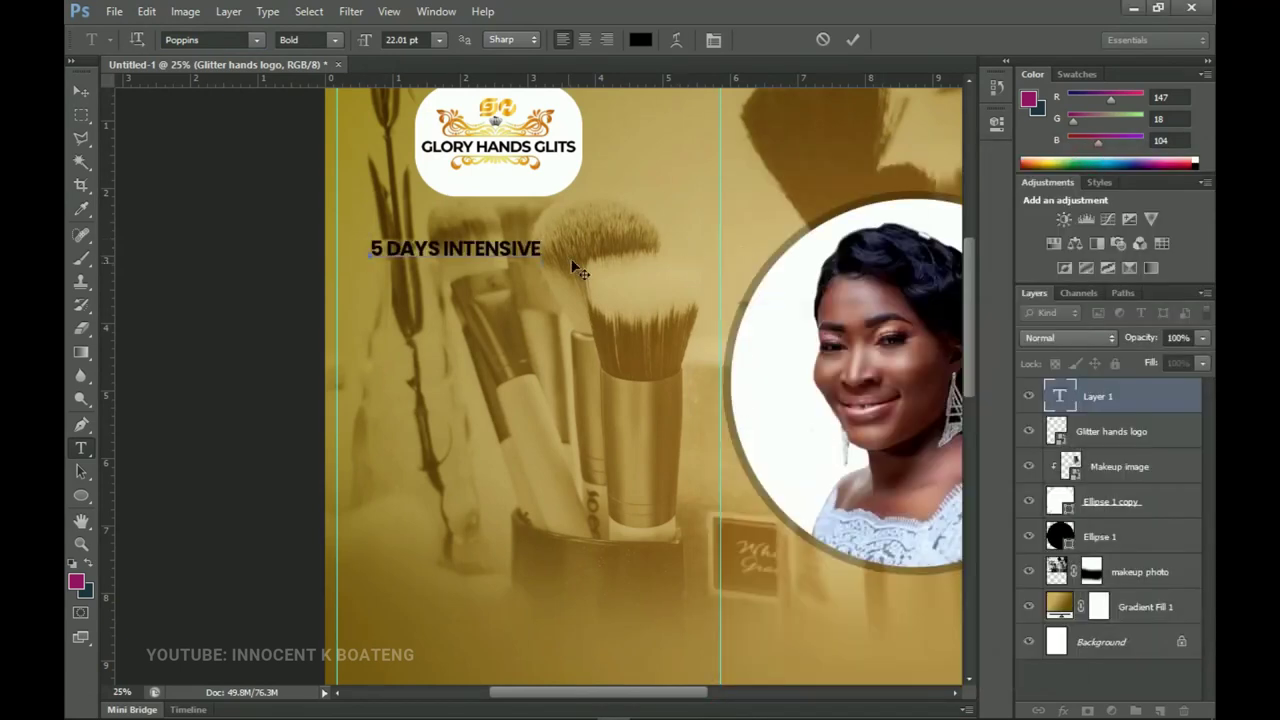
key(ctrl+a)
click(640, 40)
drag(788, 268, 757, 236)
click(1182, 226)
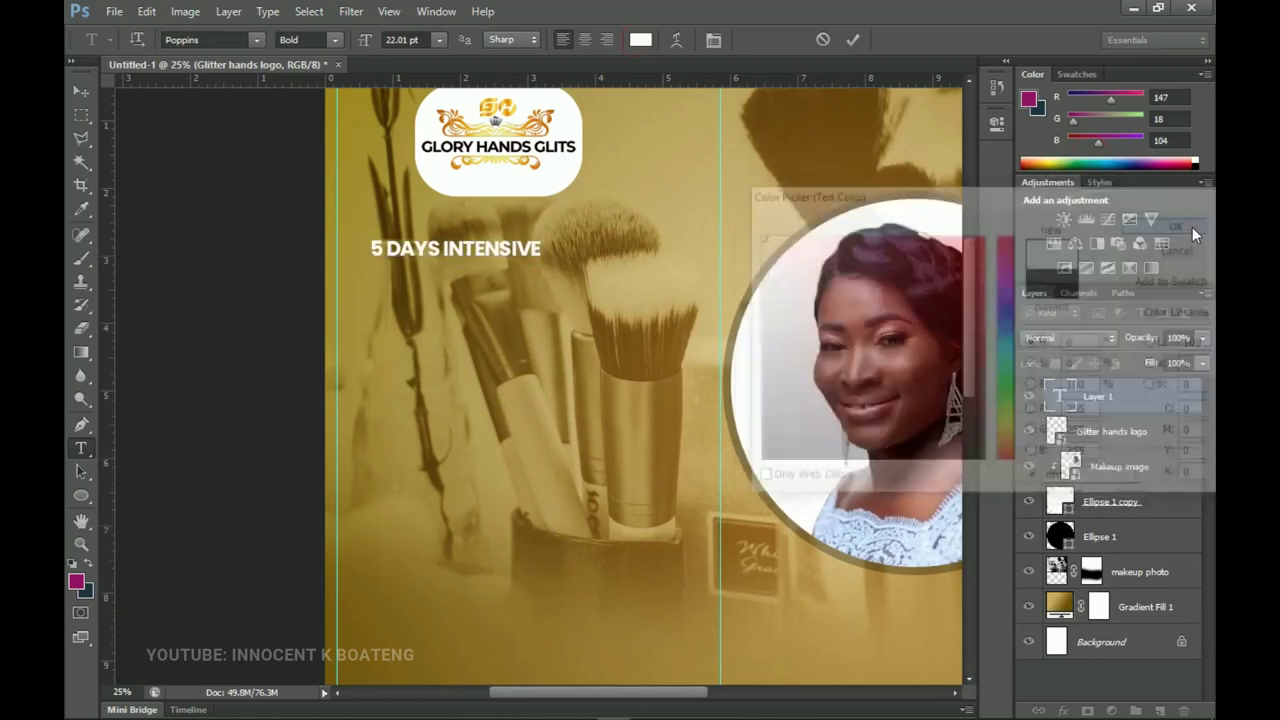
key(ctrl+Return)
- Enlarge the 5 DAYS INTENSIVE heading to about 185%
key(v)
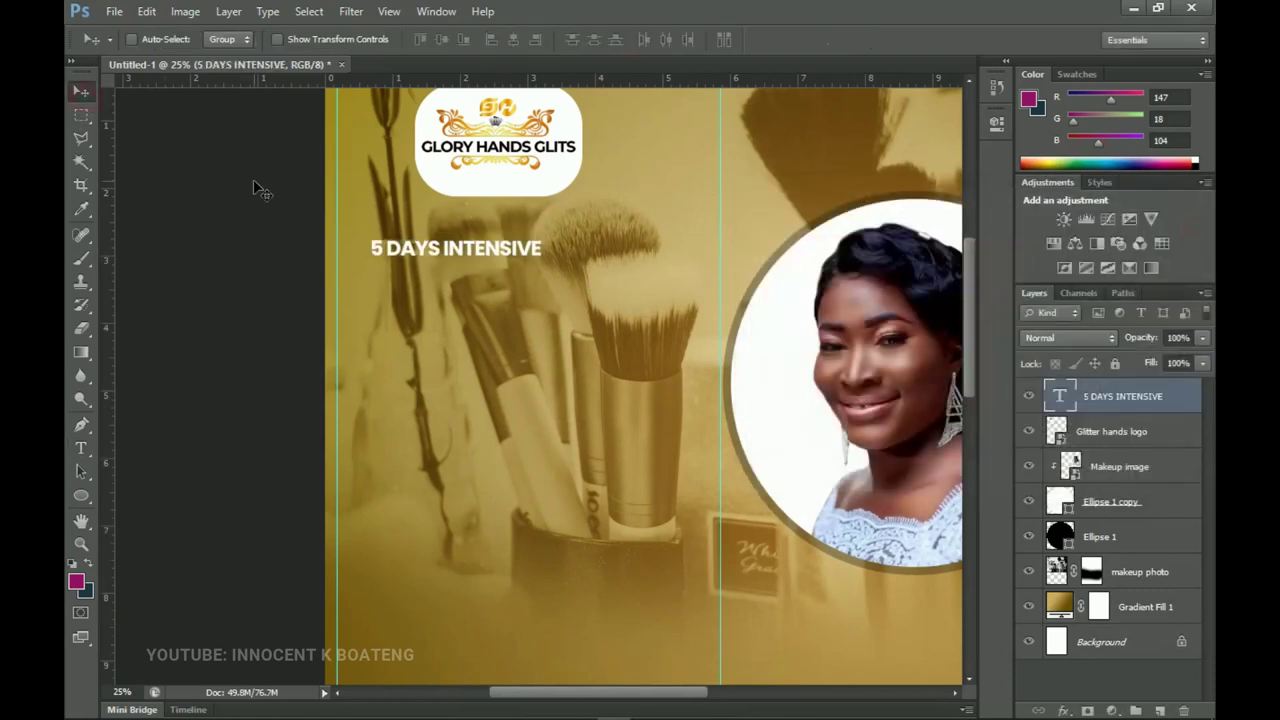
key(ctrl+t)
drag(545, 269, 688, 293)
key(Return)
- Change the heading's weight to SemiBold and move it up and left
key(t)
triple_click(553, 258)
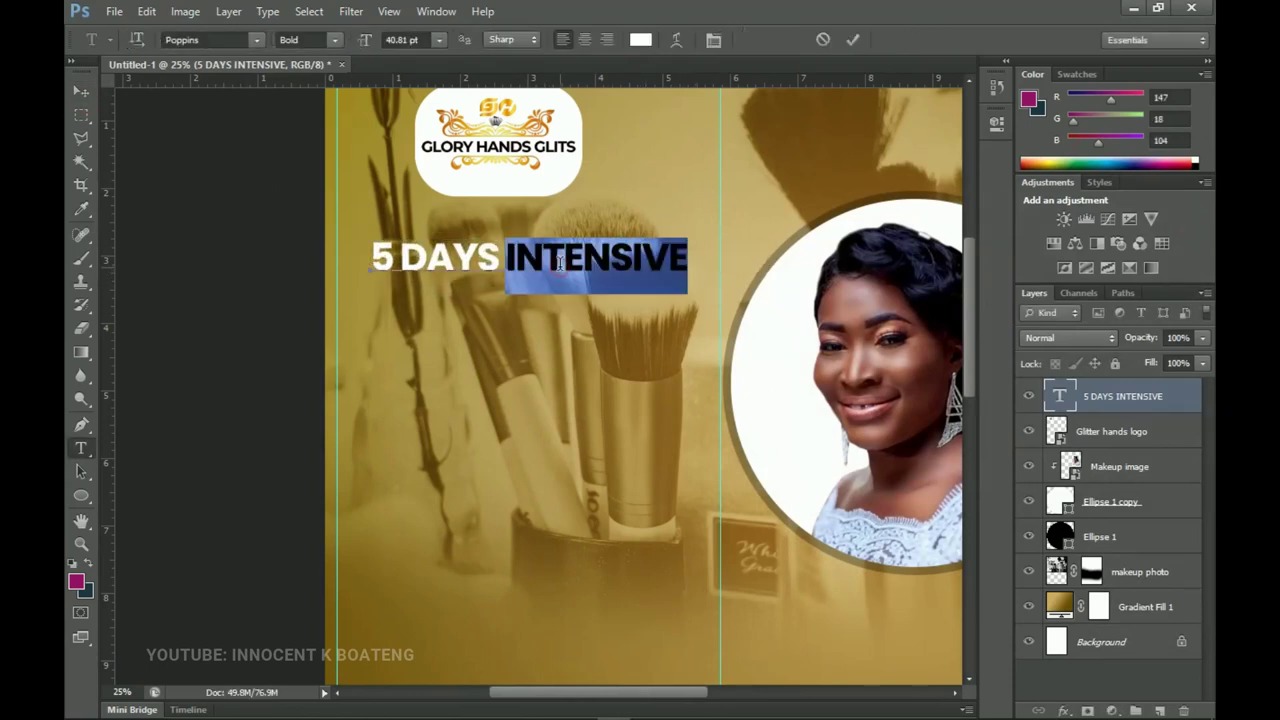
click(334, 39)
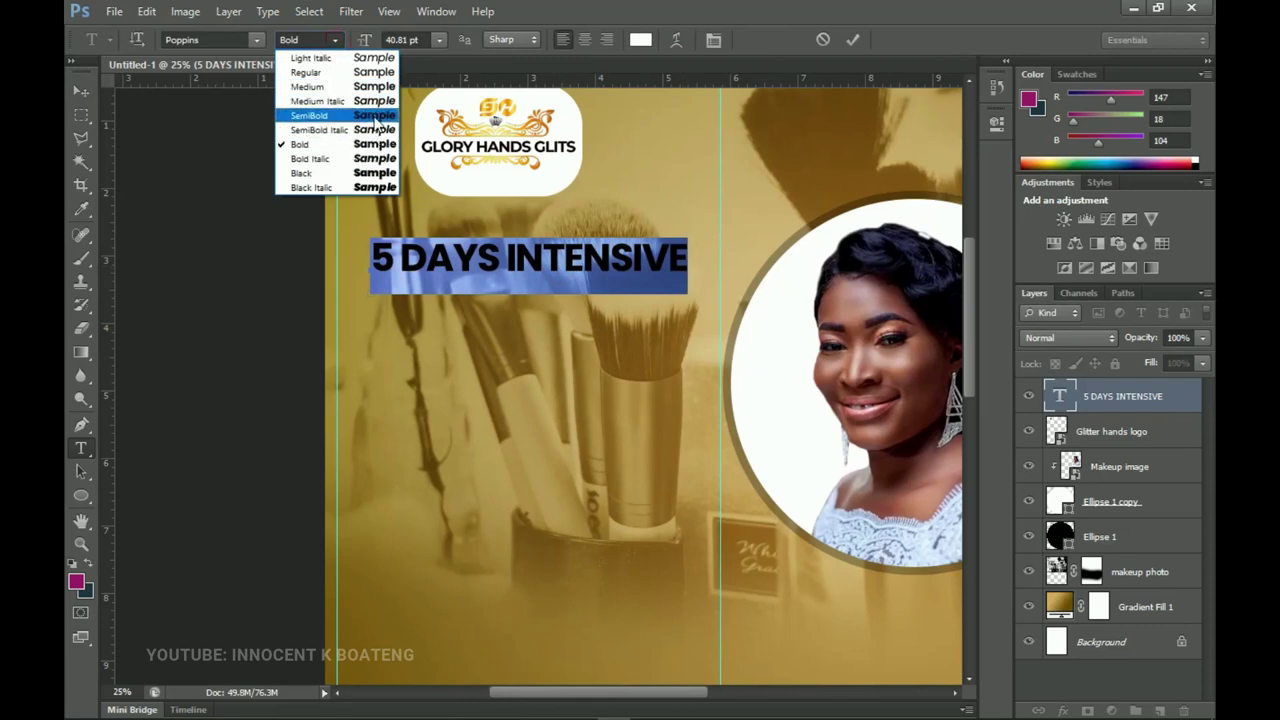
click(374, 115)
click(80, 90)
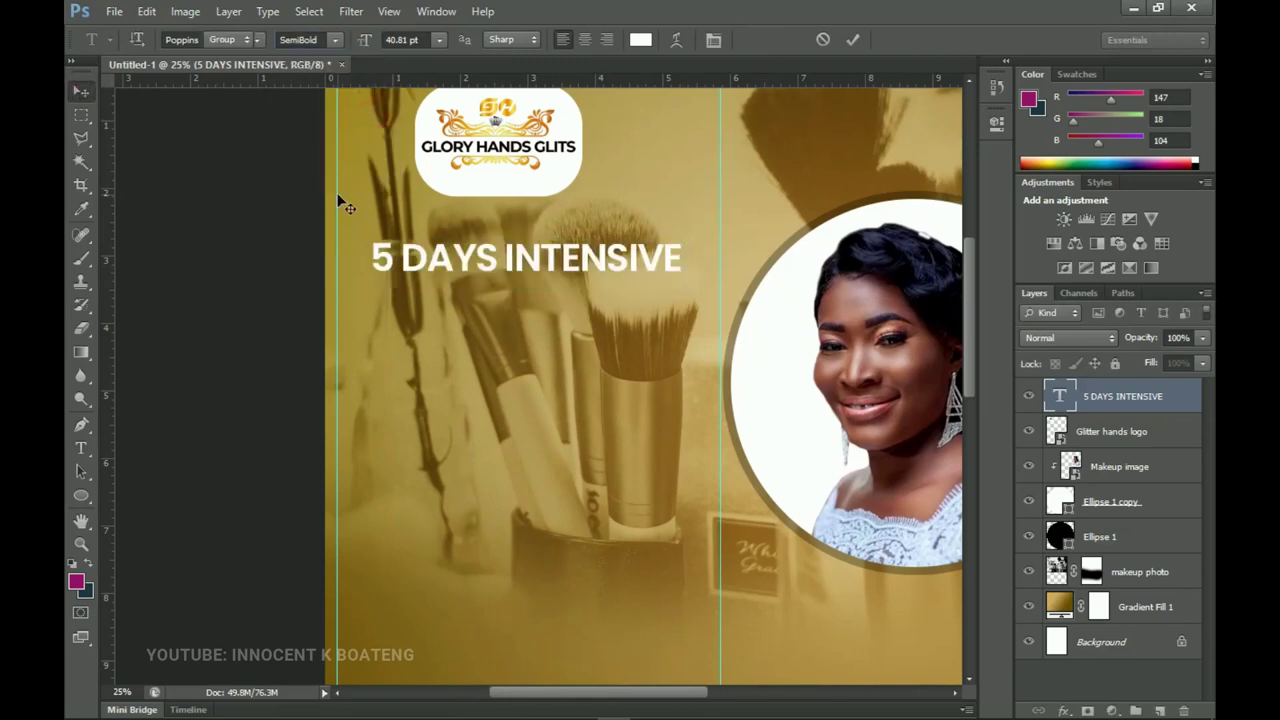
drag(537, 275, 511, 261)
- Line up the heading's left edge with the left guide
key(t)
double_click(512, 254)
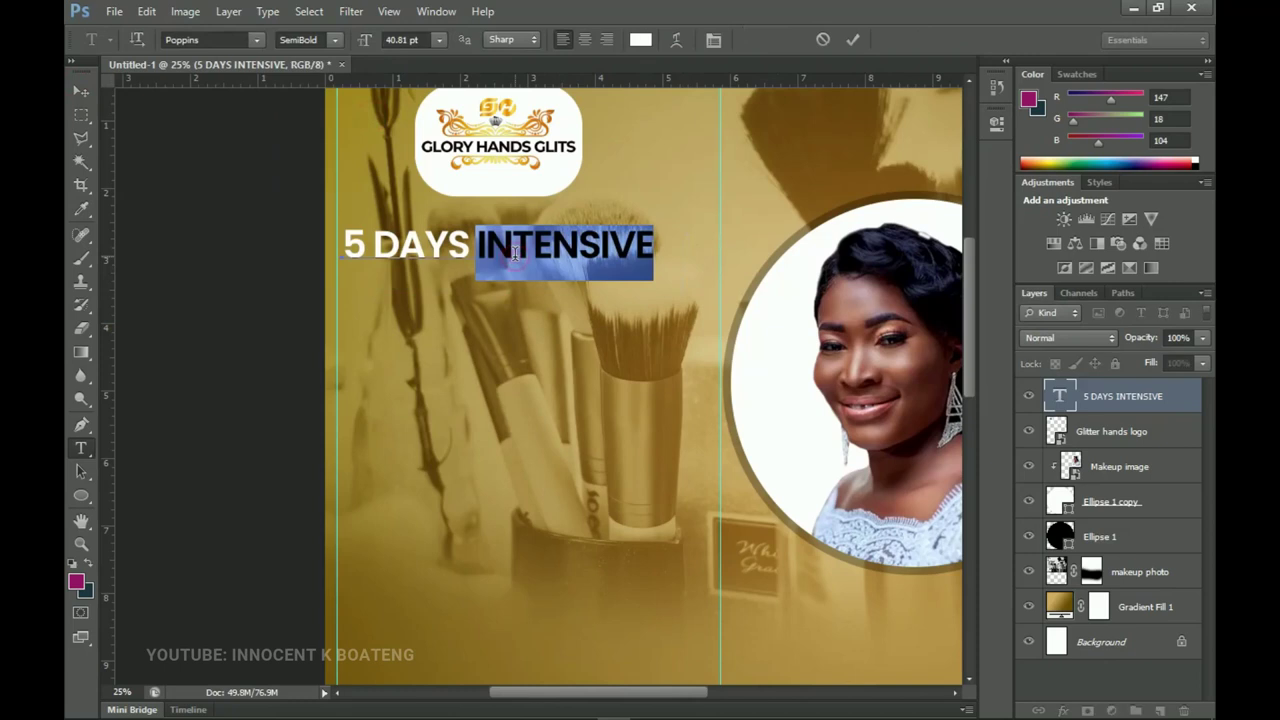
key(ctrl+a)
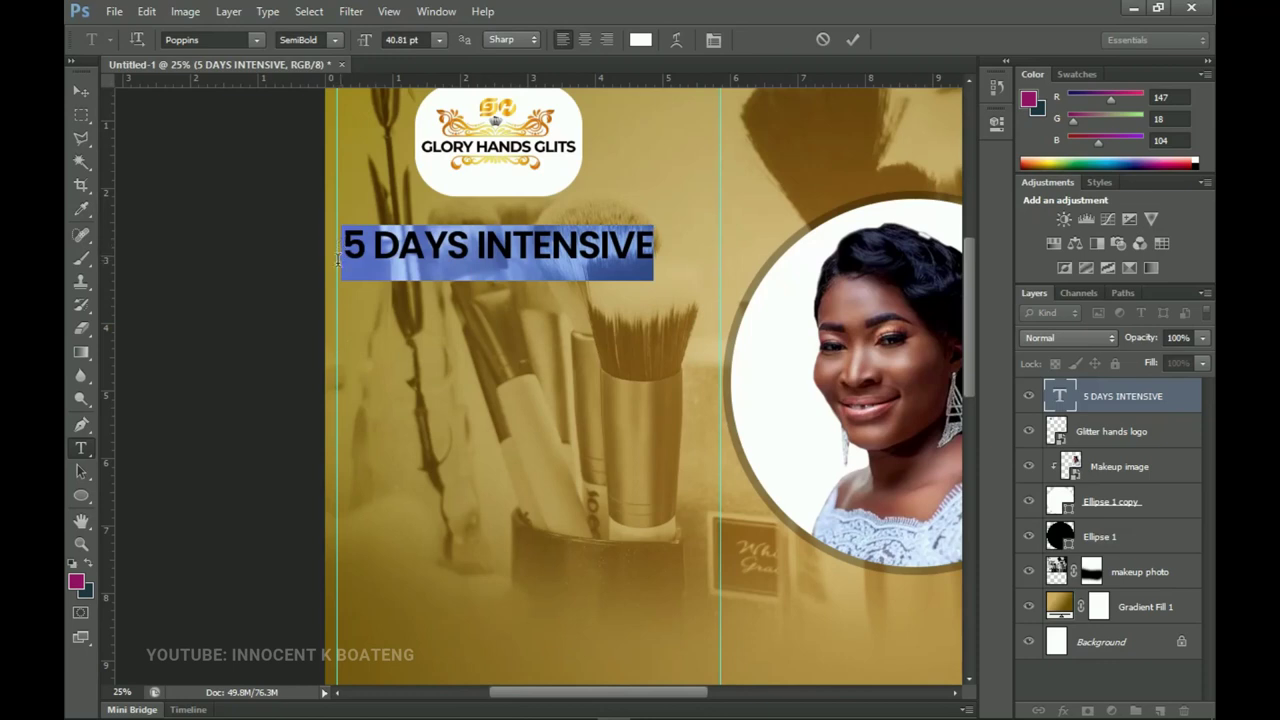
click(91, 90)
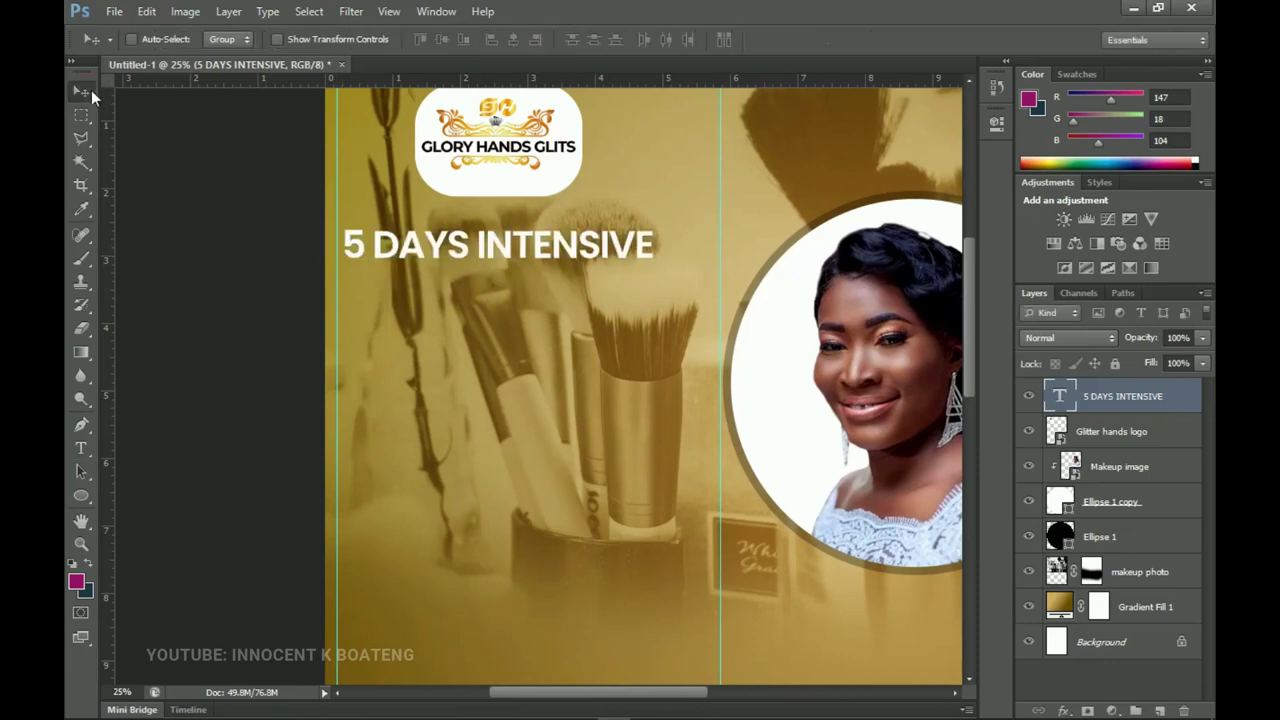
key(Left)
key(Left)
key(Left)
key(Left)
key(Left)
key(Left)
key(Left)
key(Left)
key(Left)
key(Left)
key(Left)
key(Left)
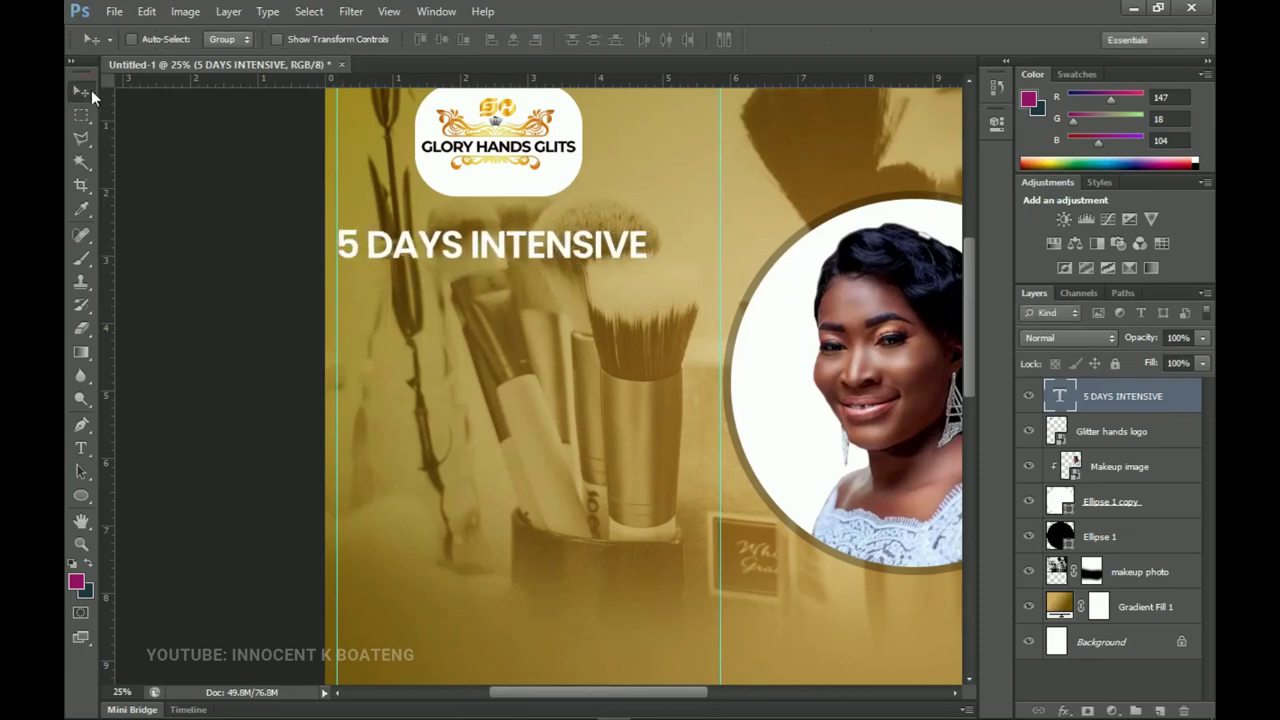
key(z)
click(303, 233)
click(314, 232)
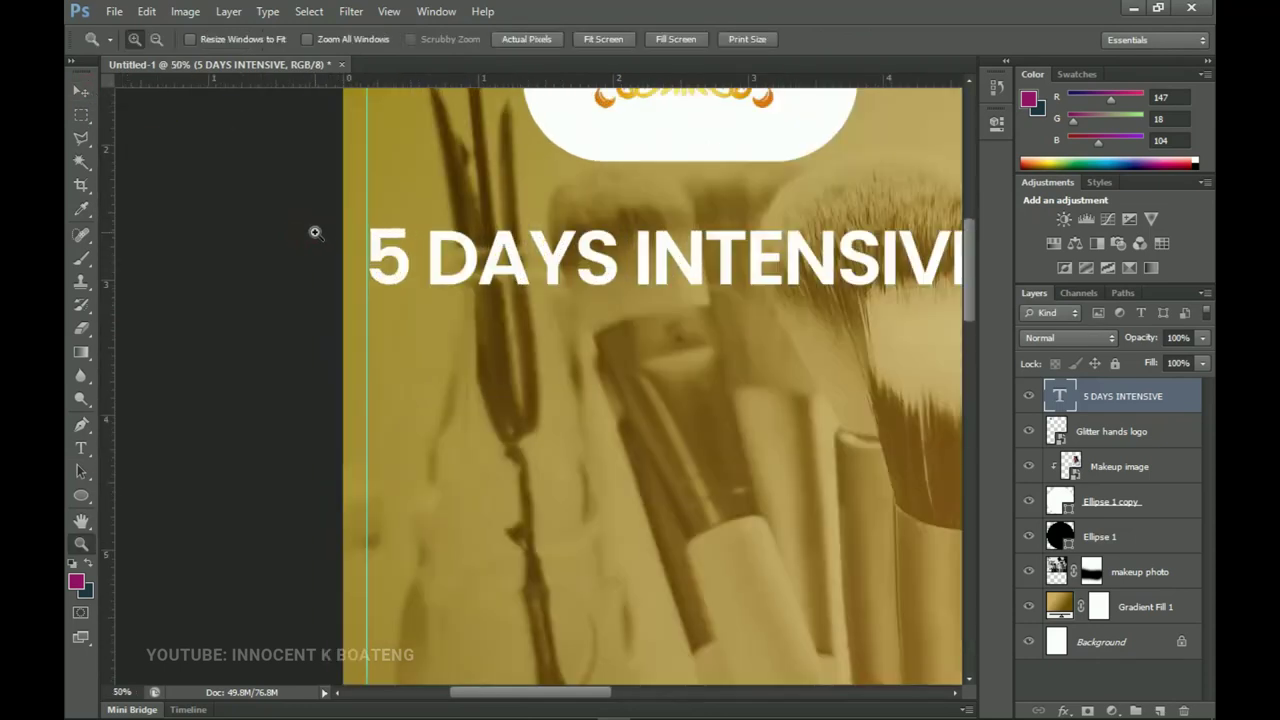
key(v)
key(Left)
key(Left)
key(Left)
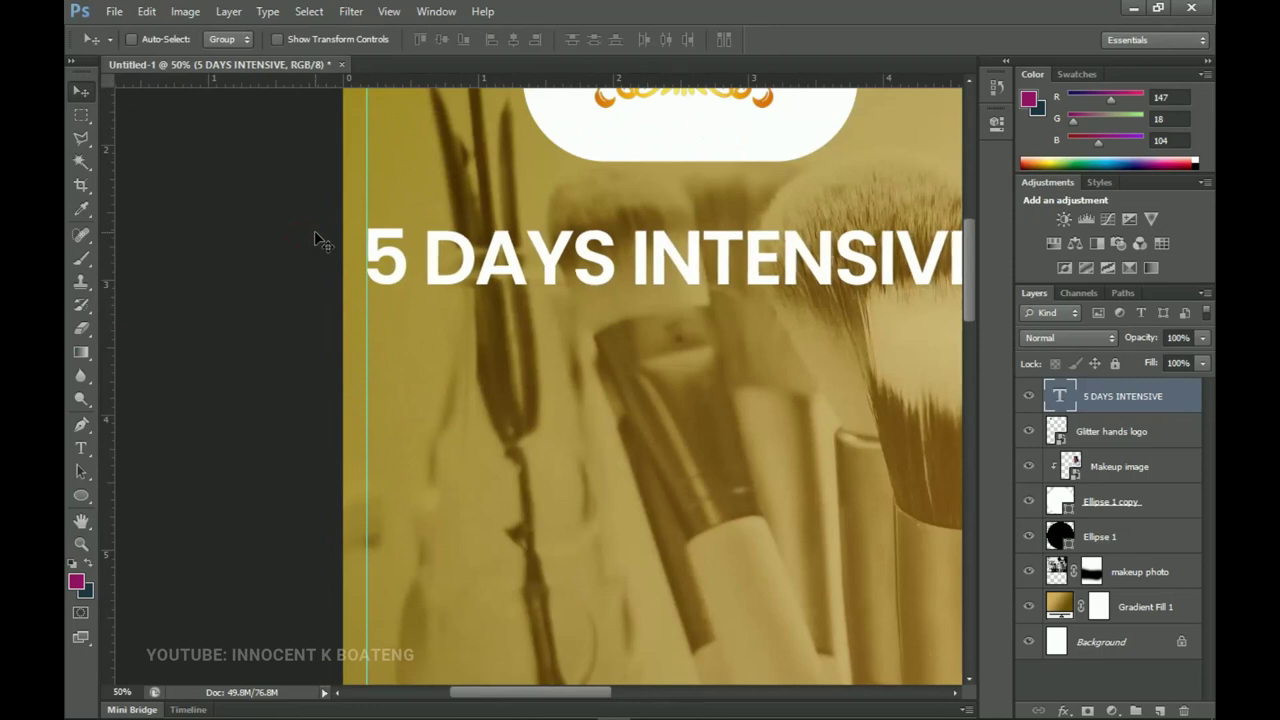
key(ctrl+minus)
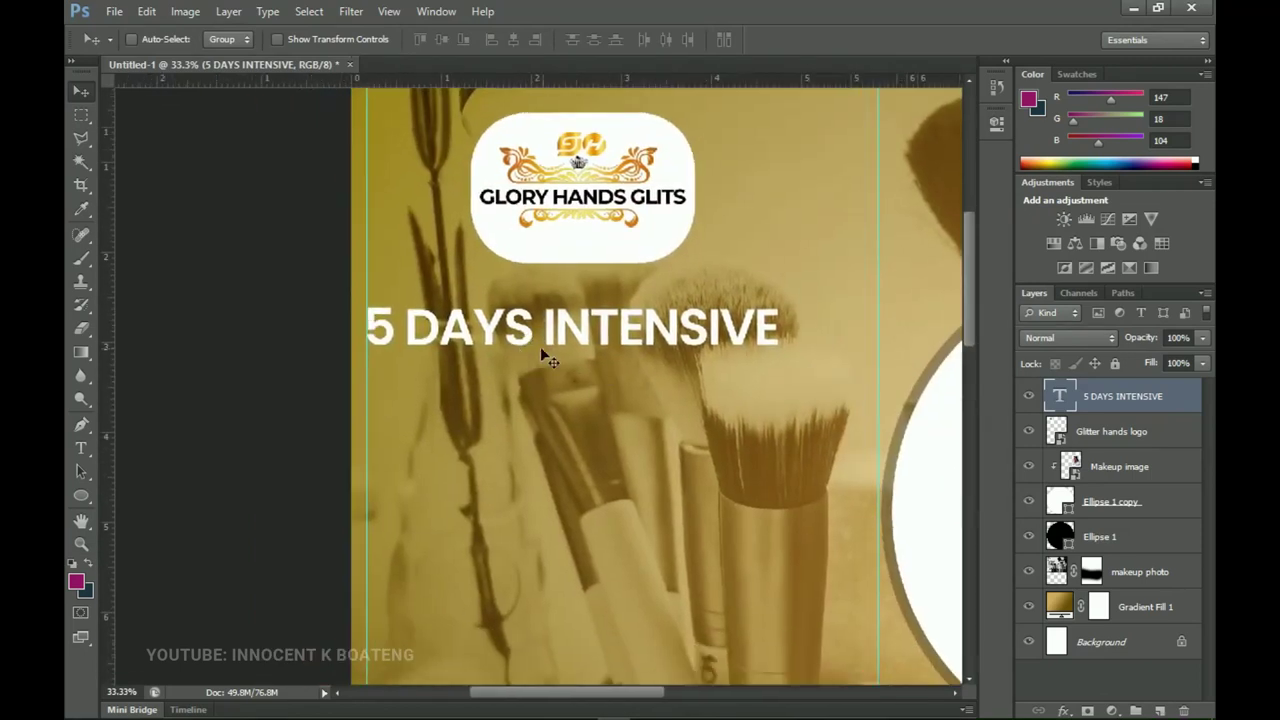
scroll(590, 346, down, 5)
- Duplicate the 5 DAYS INTENSIVE title just below itself and copy 'MAKEUP' from the notes
key(ctrl+j)
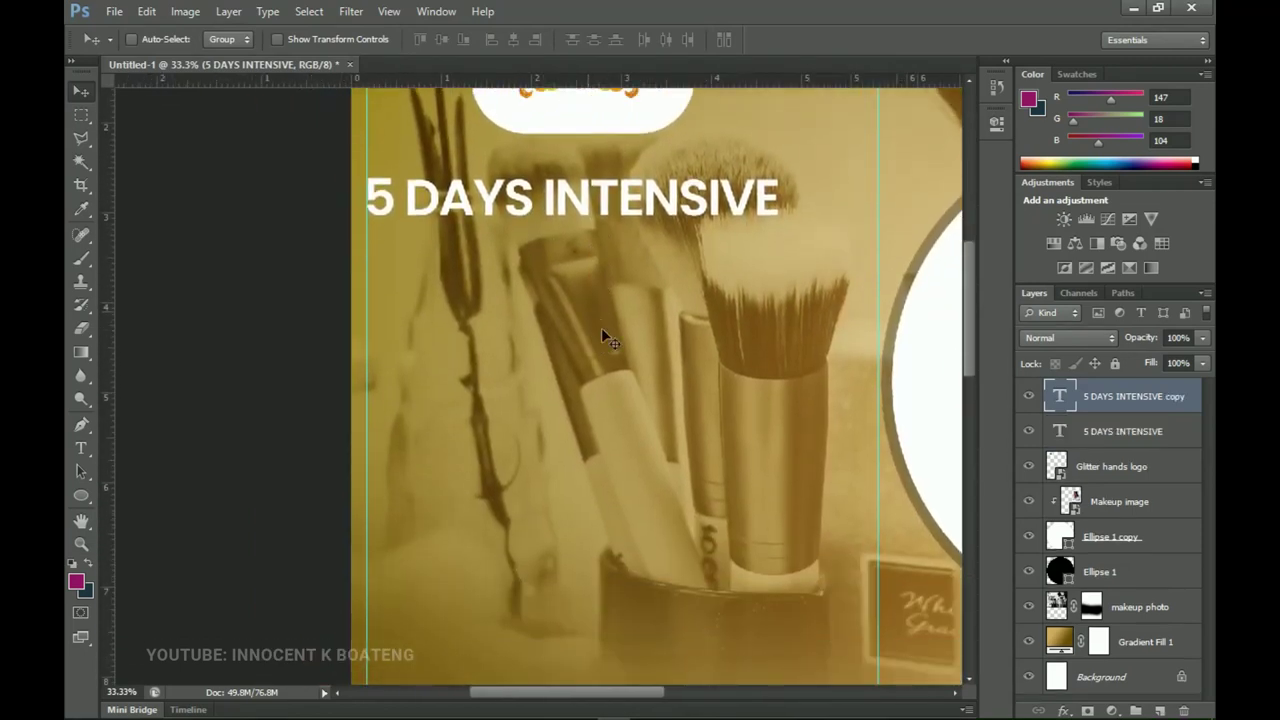
drag(638, 214, 640, 275)
click(726, 707)
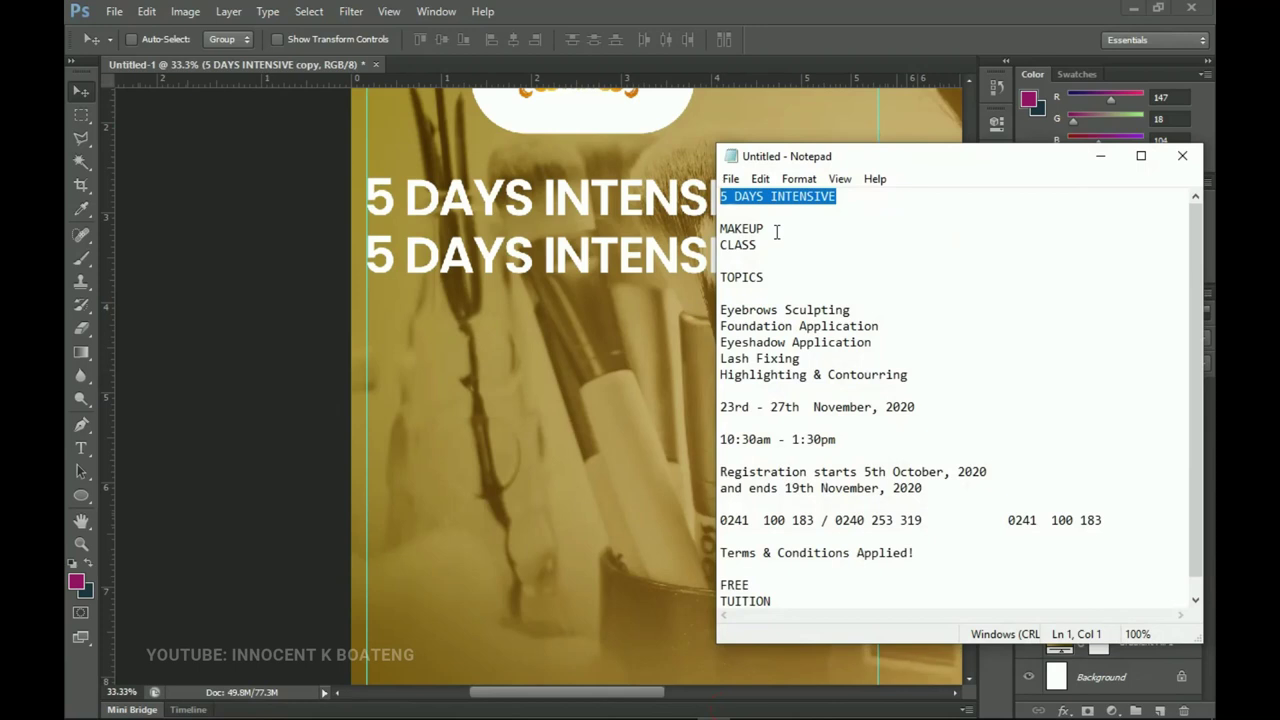
double_click(752, 230)
key(ctrl+c)
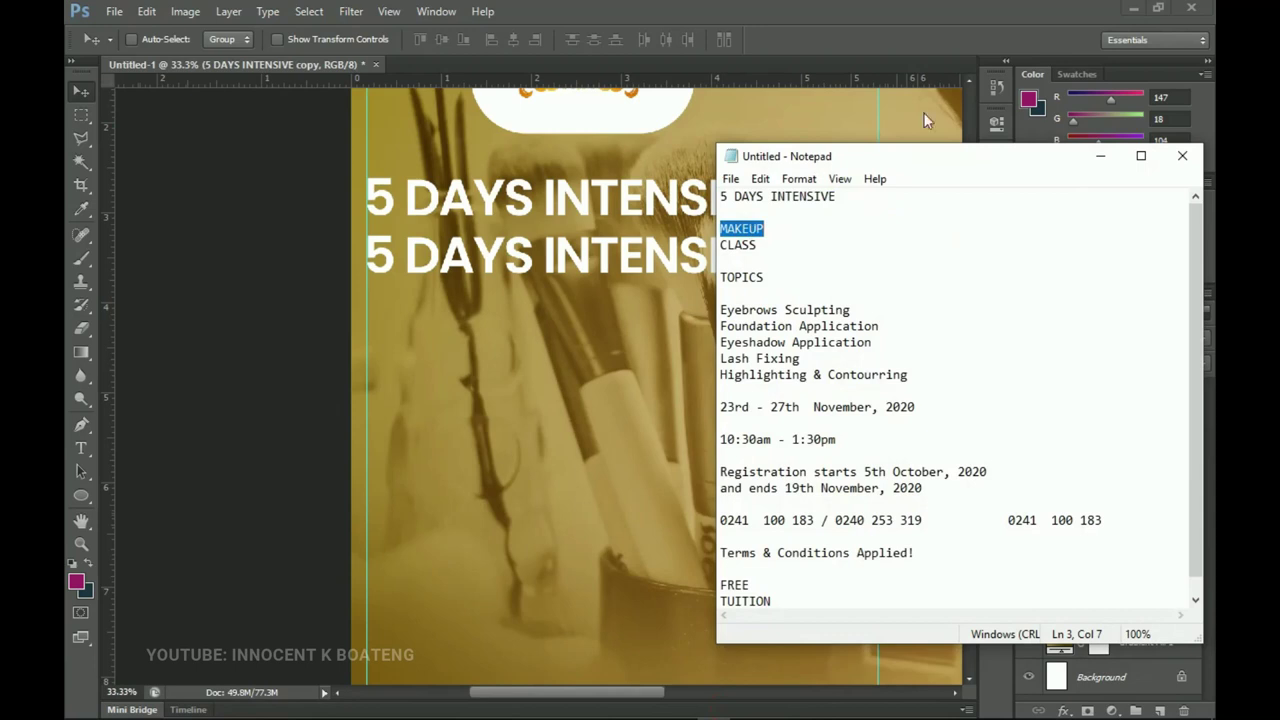
click(1100, 156)
- Replace the copy's text with MAKEUP and enlarge it to roughly double size
key(t)
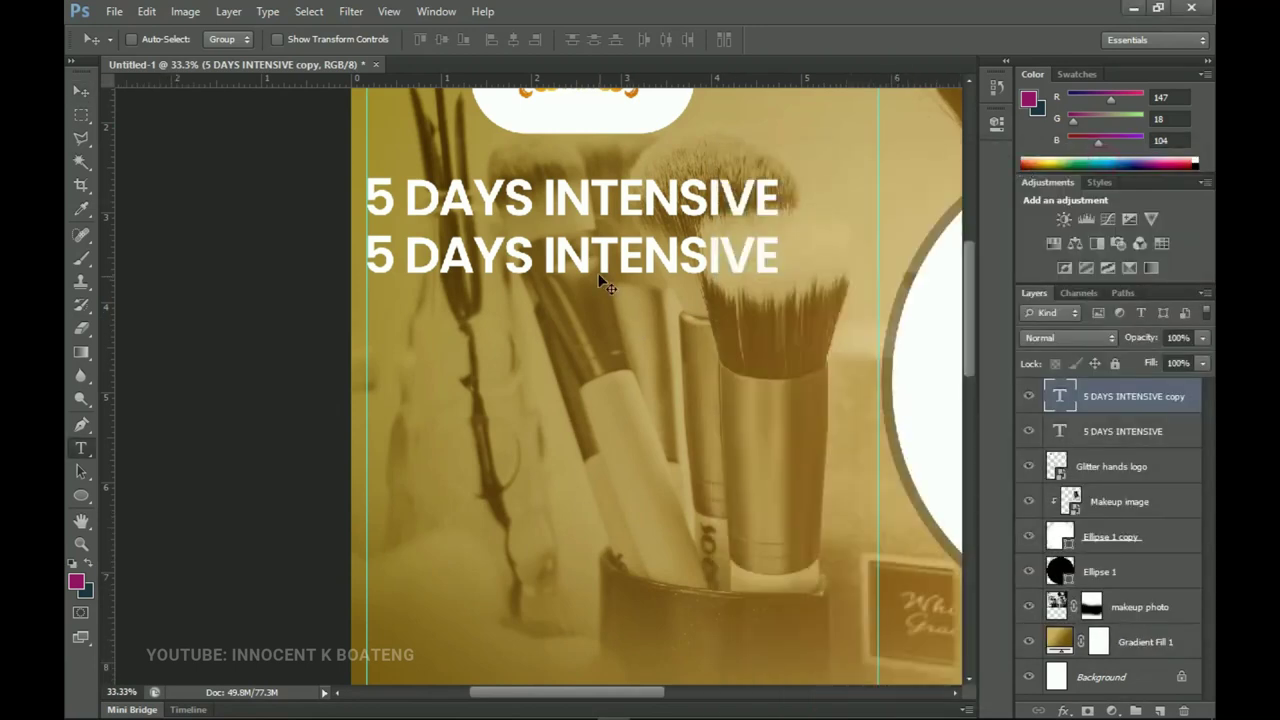
click(602, 258)
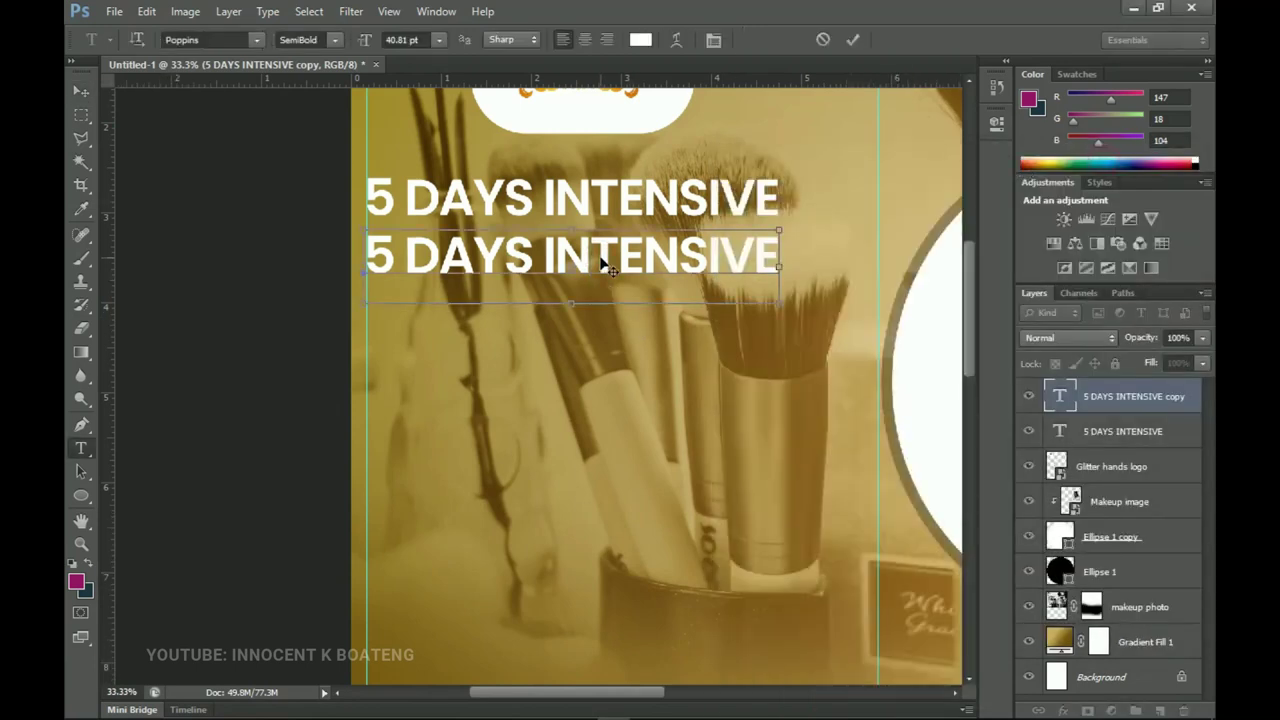
key(ctrl+a)
key(ctrl+v)
click(82, 91)
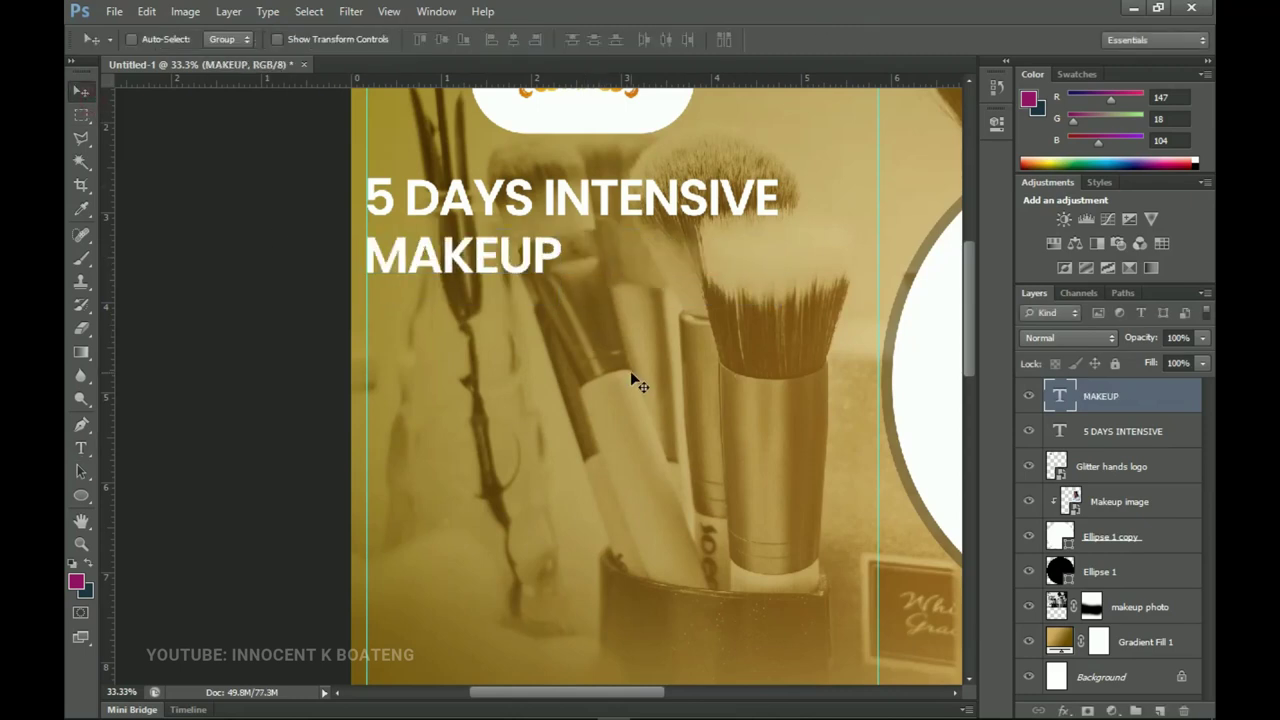
key(ctrl+t)
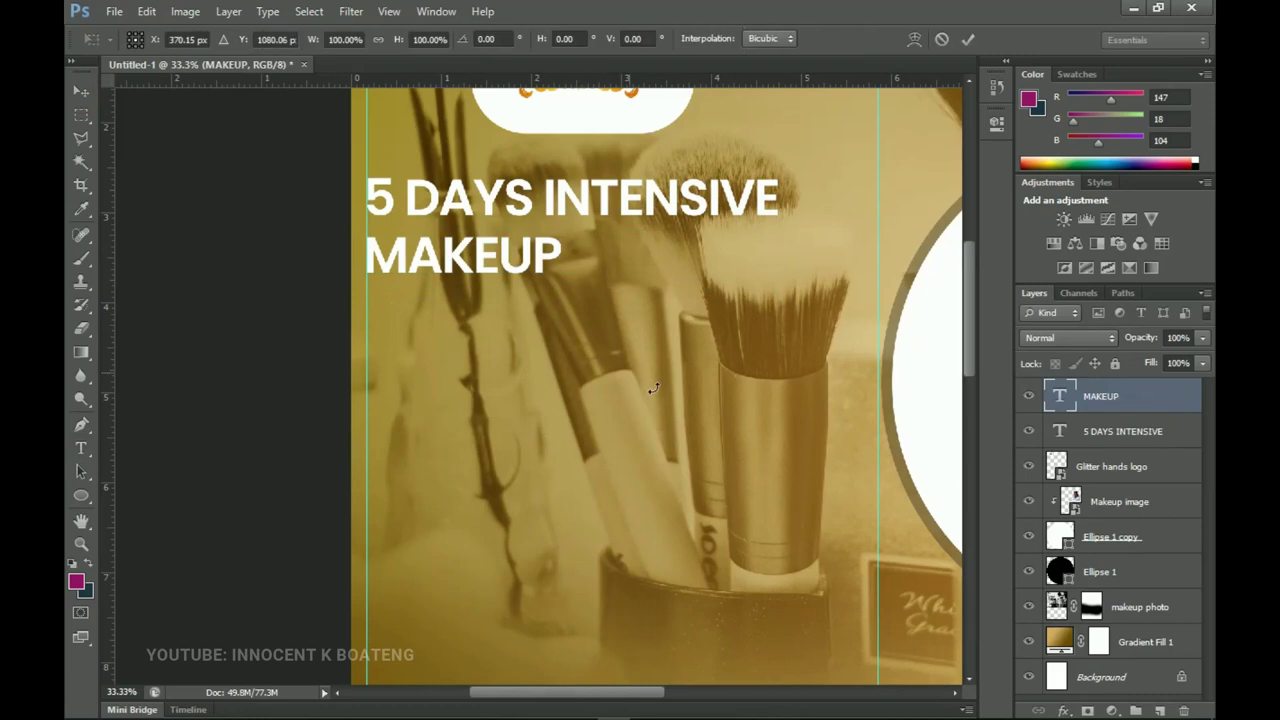
drag(561, 303, 796, 347)
key(Return)
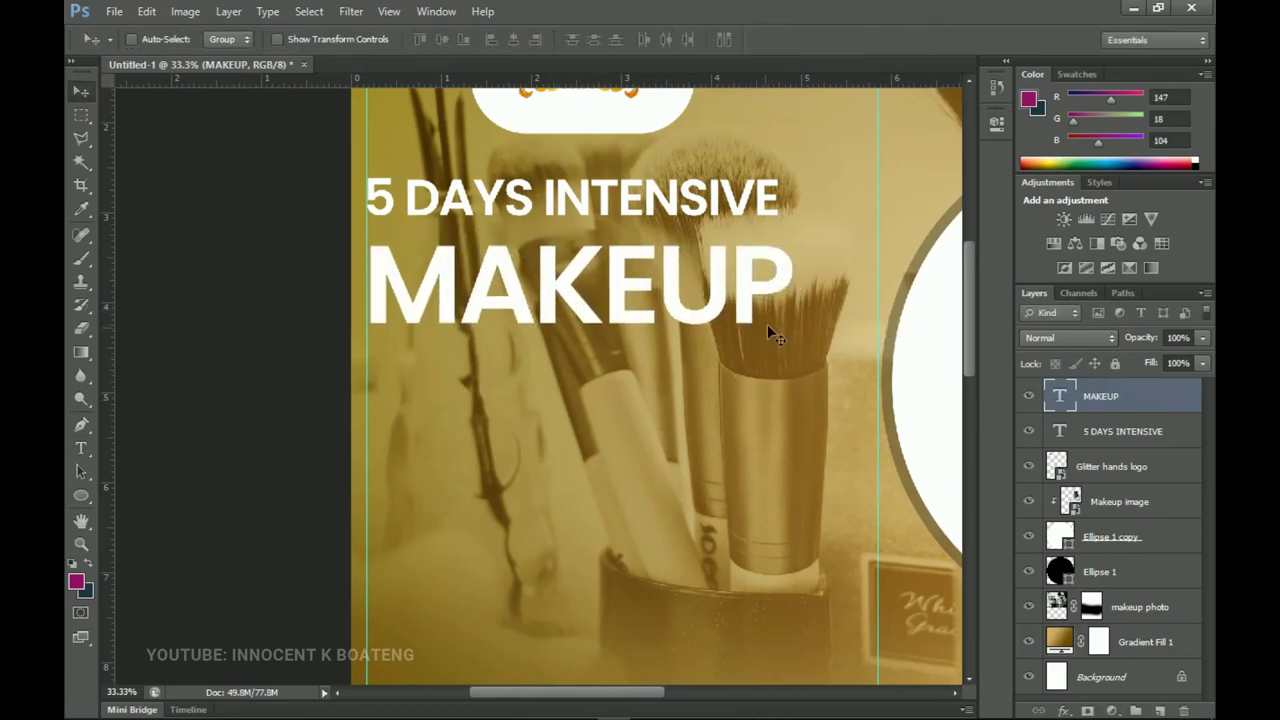
- Scale both heading lines to about 92% and nudge MAKEUP up slightly
shift+click(1107, 428)
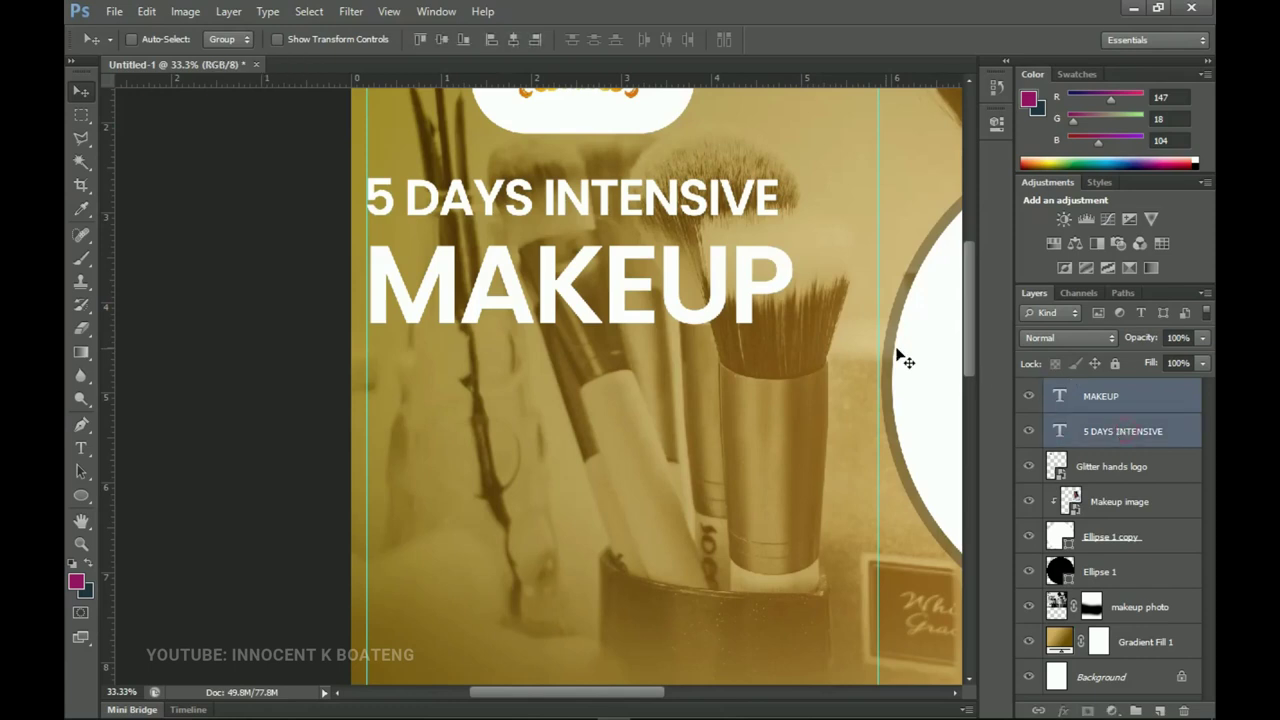
key(ctrl+t)
drag(788, 323, 757, 310)
key(Return)
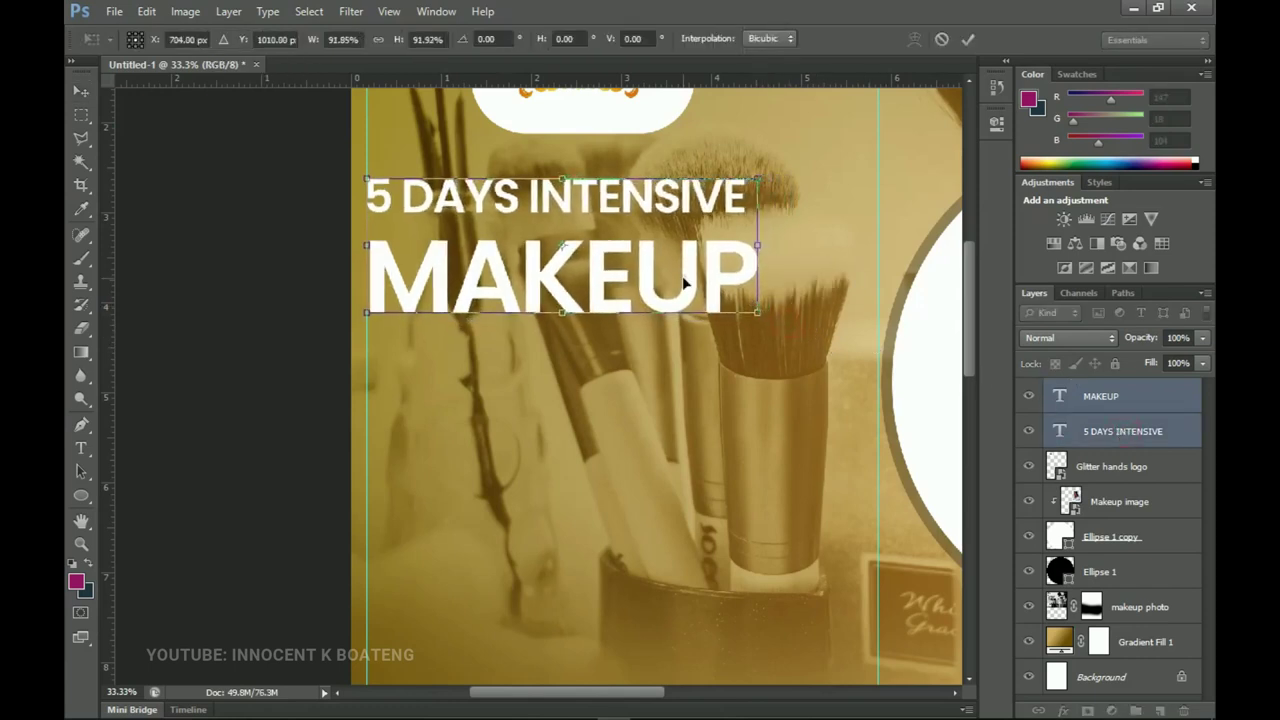
key(v)
right_click(675, 284)
click(718, 296)
key(Up)
key(Up)
key(Up)
key(Up)
key(Up)
key(Up)
key(Up)
key(Up)
key(Up)
key(Up)
scroll(765, 319, down, 1)
scroll(765, 319, up, 1)
scroll(765, 319, down, 1)
- Colour the MAKEUP text golden yellow (#ffcc00)
key(b)
key(t)
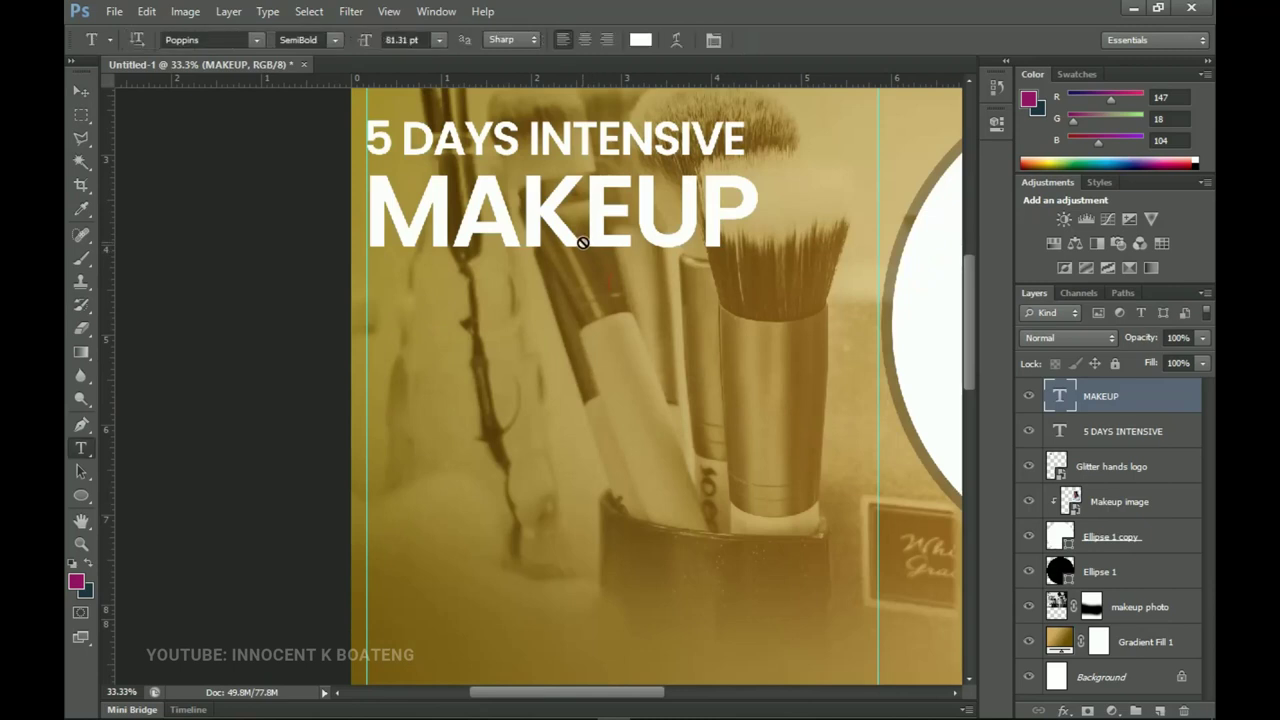
double_click(610, 210)
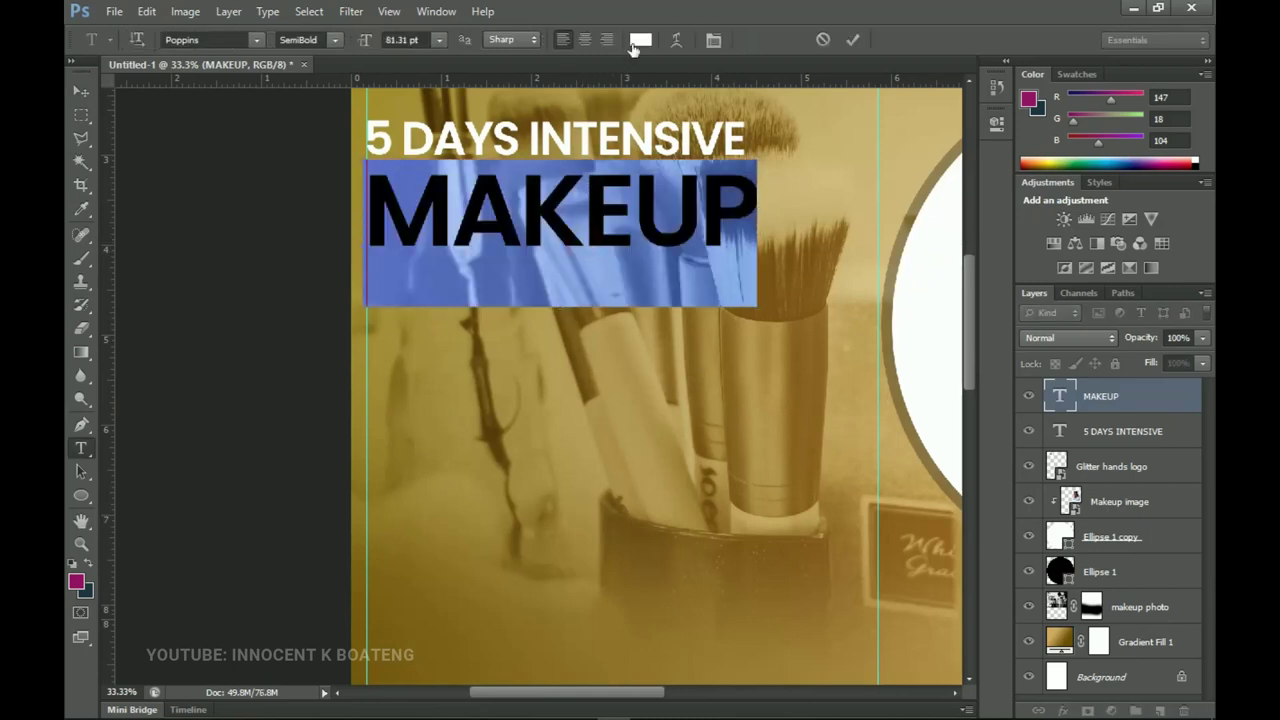
click(640, 40)
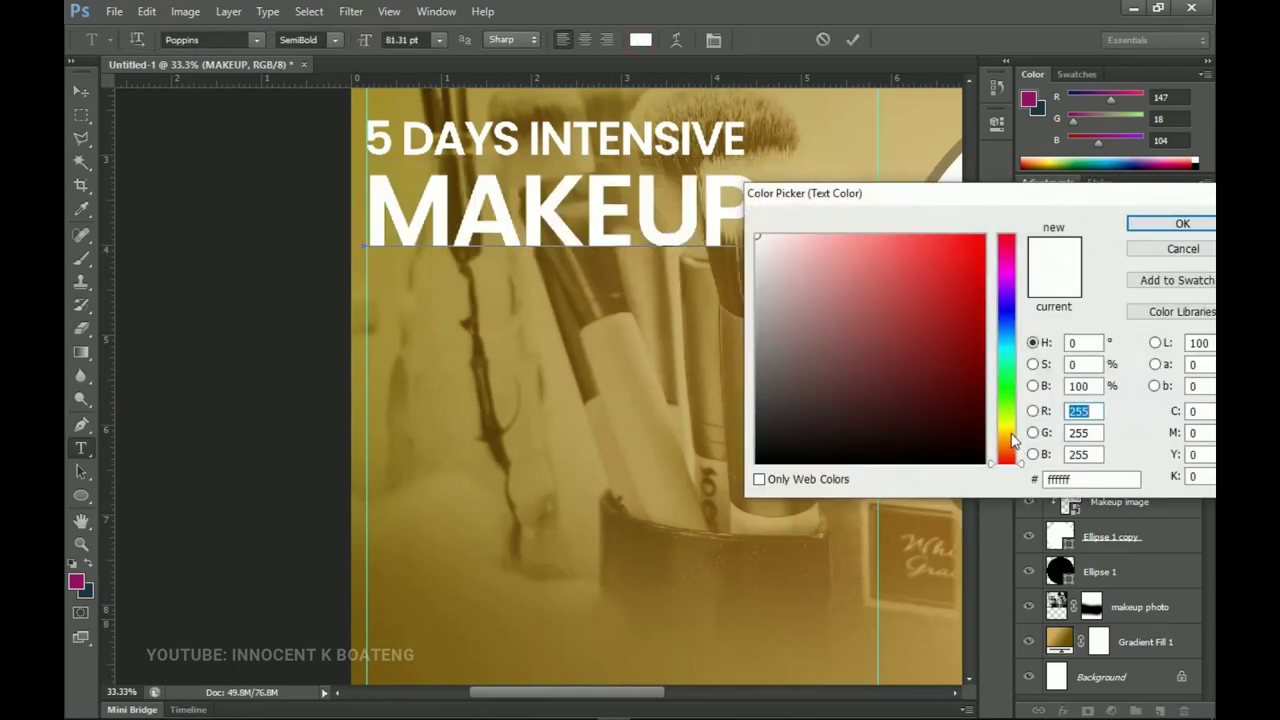
click(1008, 426)
drag(1010, 425, 1010, 434)
drag(960, 255, 1016, 224)
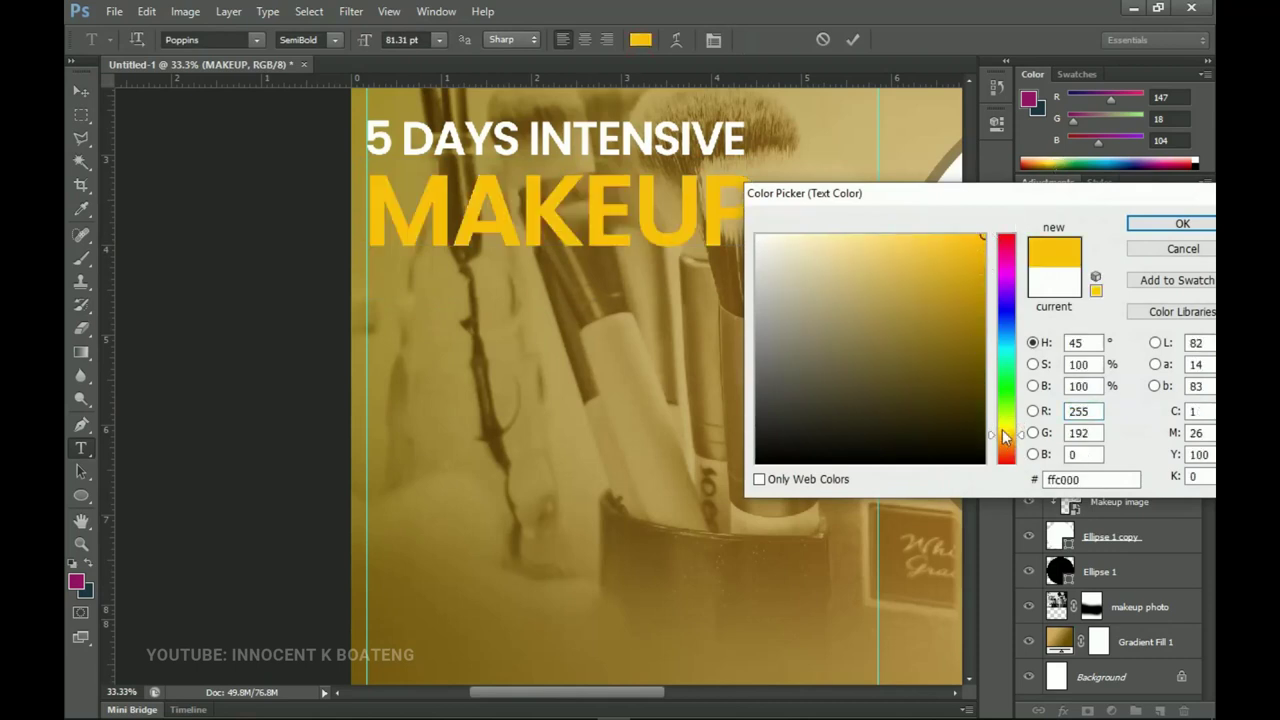
drag(1008, 429, 1009, 434)
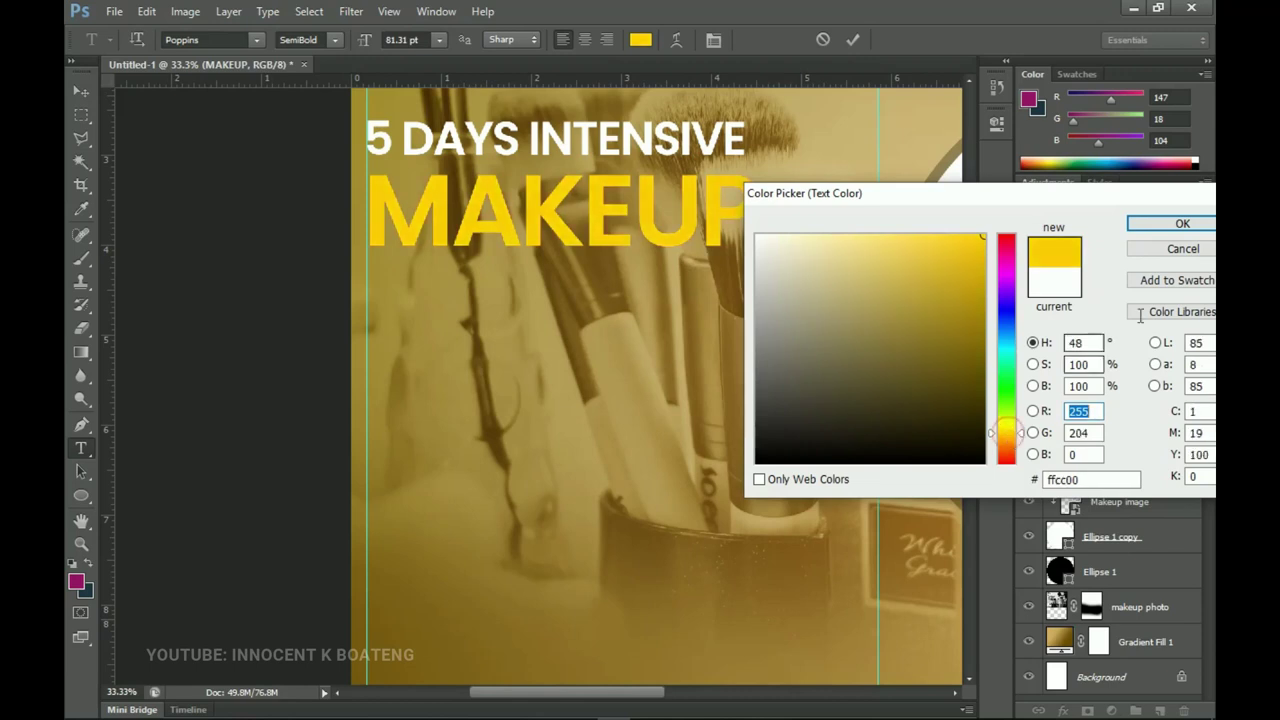
click(1177, 225)
click(851, 44)
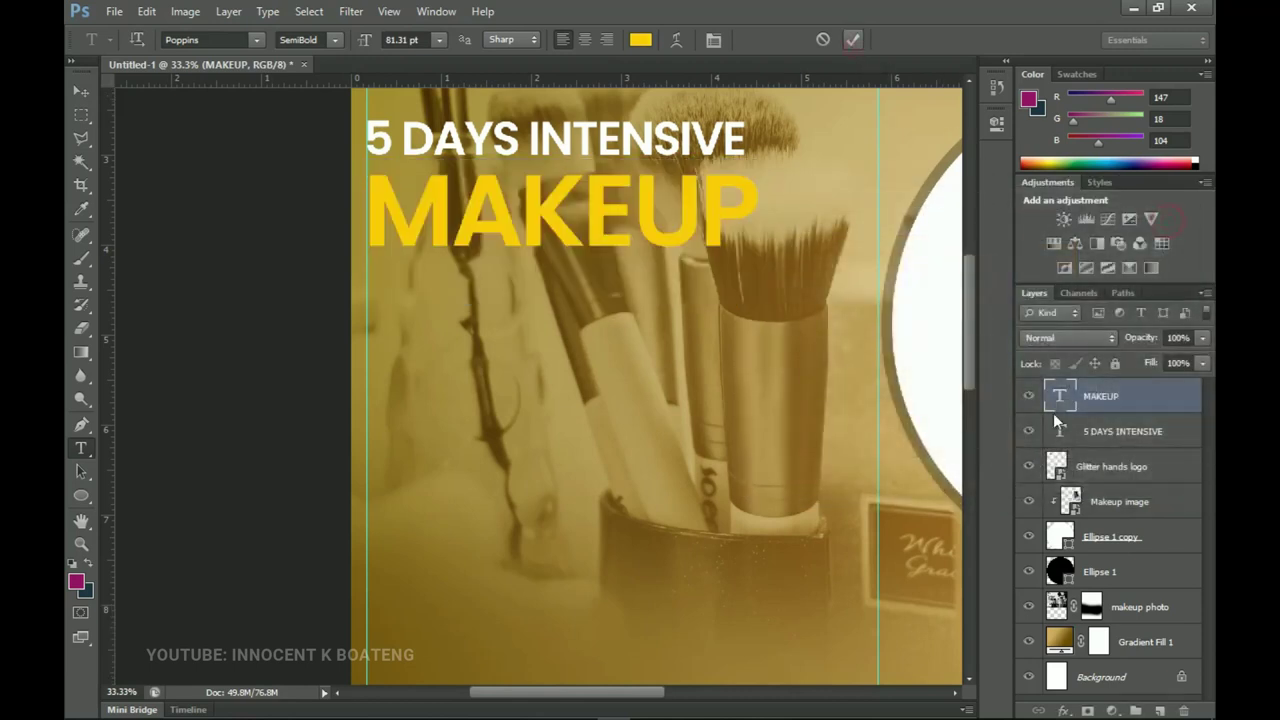
- Give MAKEUP a soft Multiply drop shadow at 75% opacity with a larger size
right_click(1133, 398)
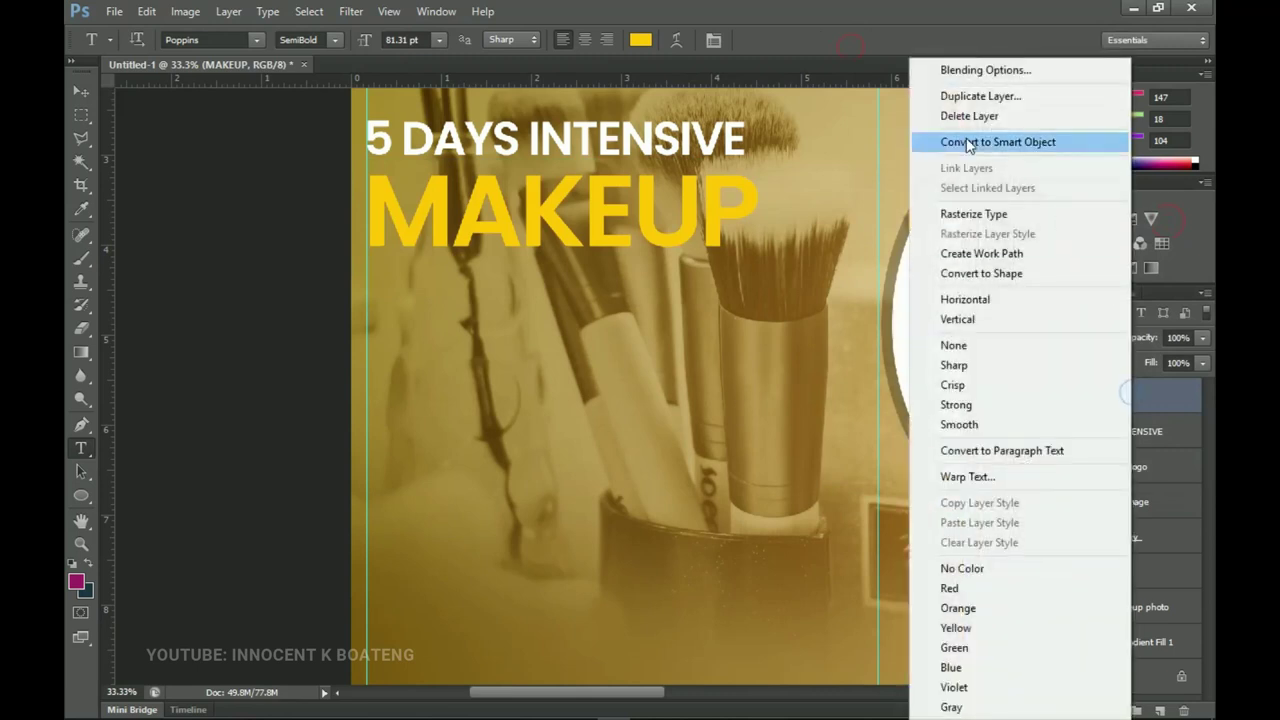
key(Escape)
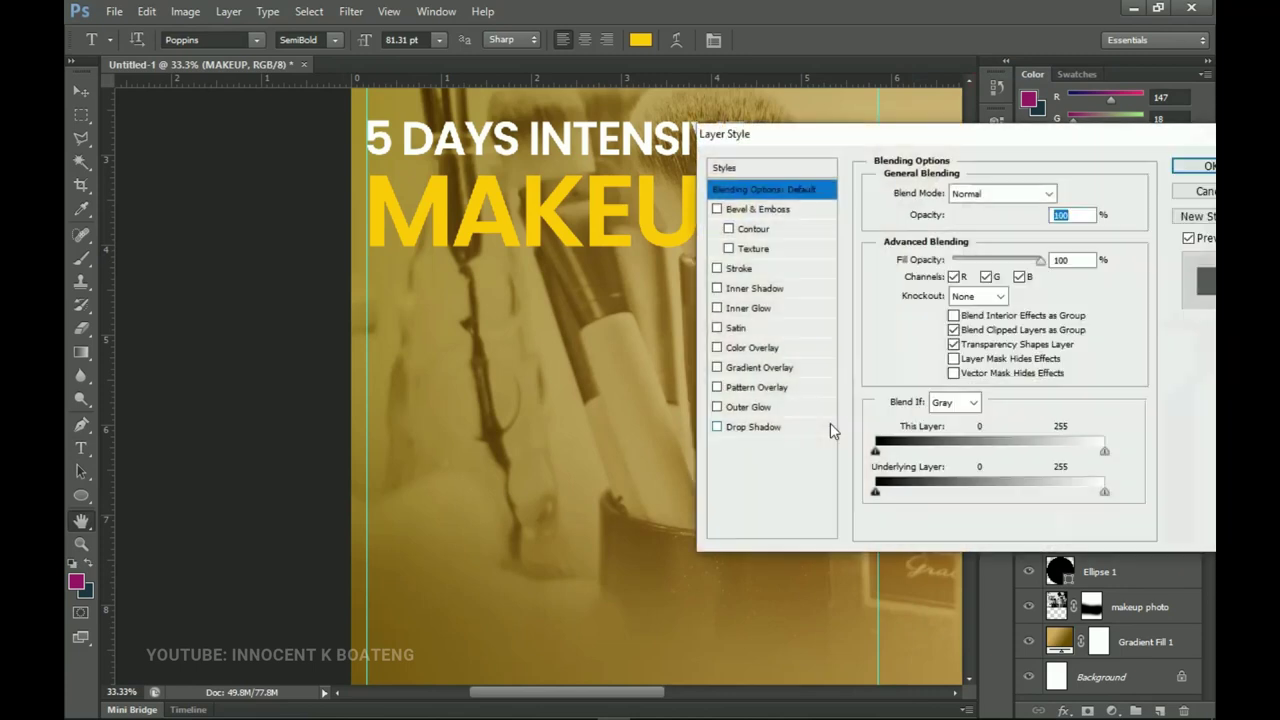
click(756, 428)
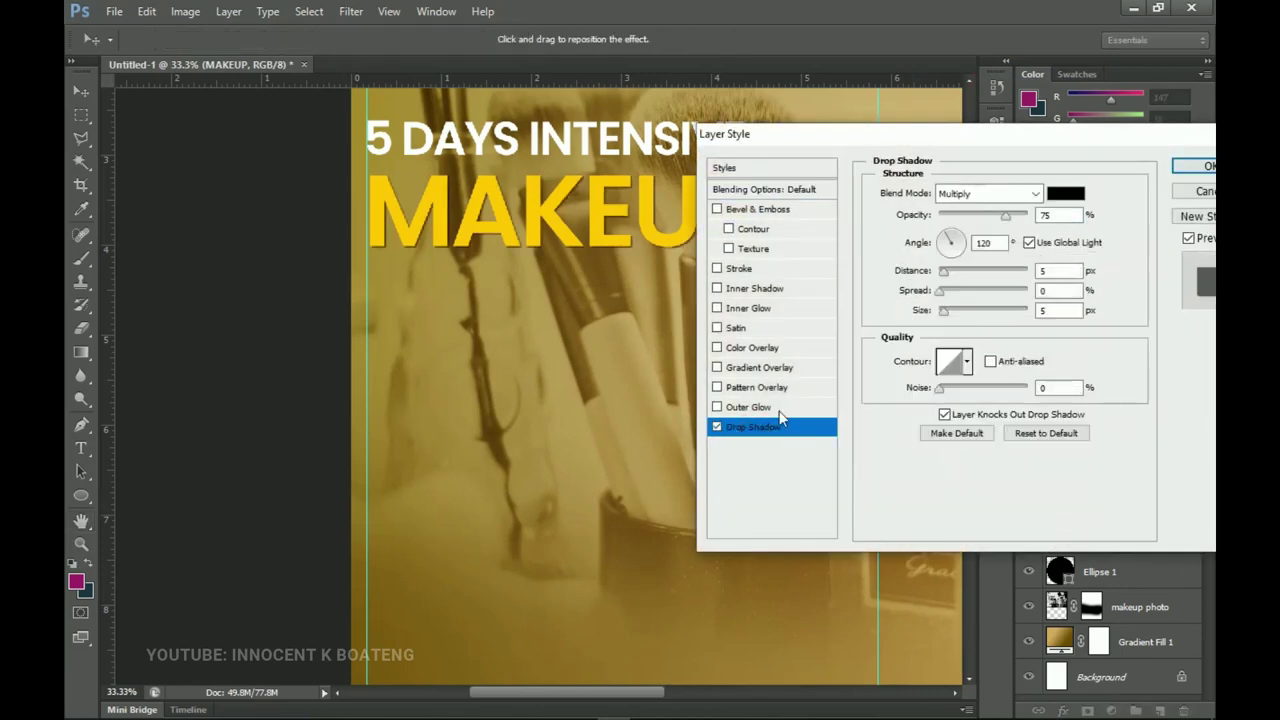
drag(949, 313, 966, 316)
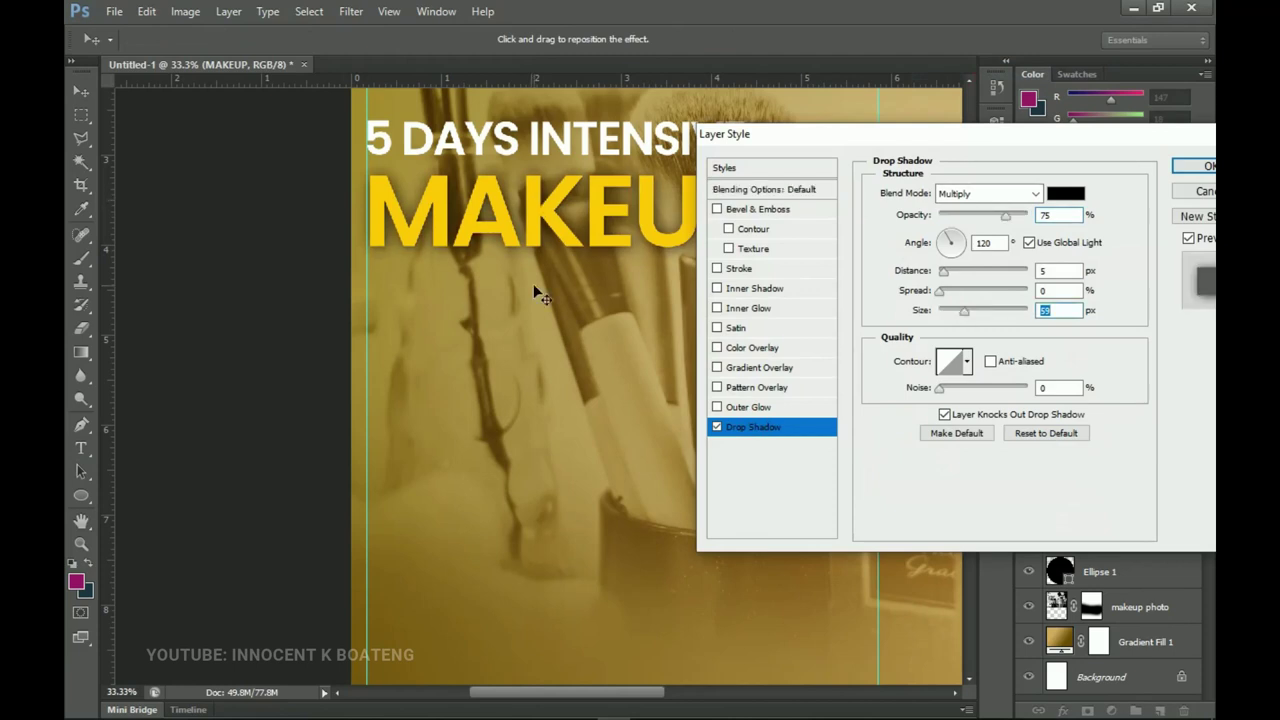
click(1192, 168)
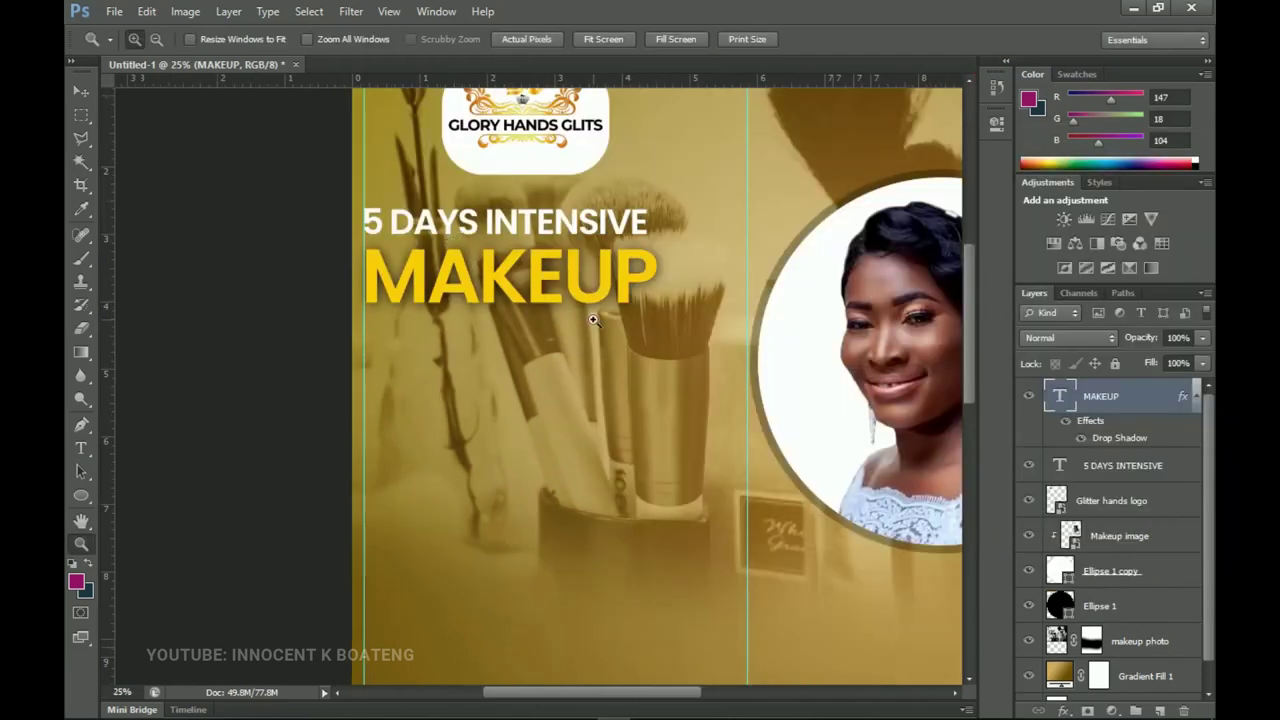
- Duplicate the MAKEUP heading and move the copy just below the original
key(b)
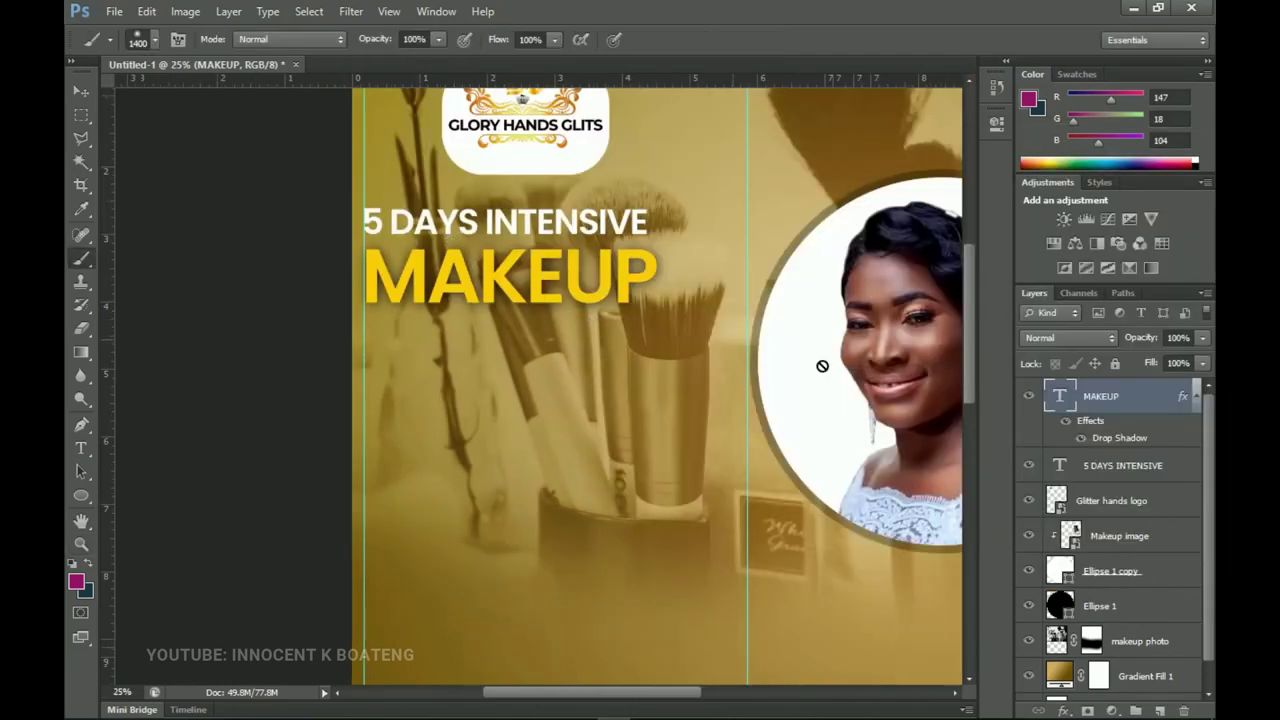
click(1196, 397)
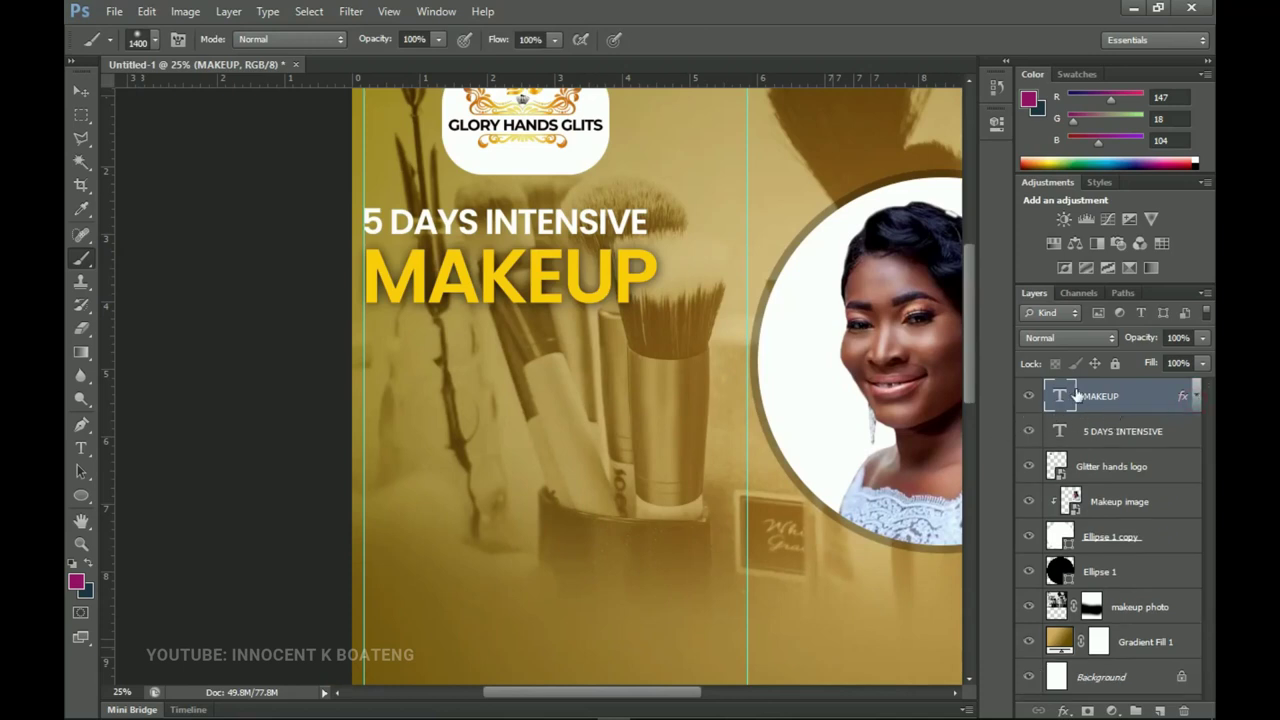
key(ctrl+j)
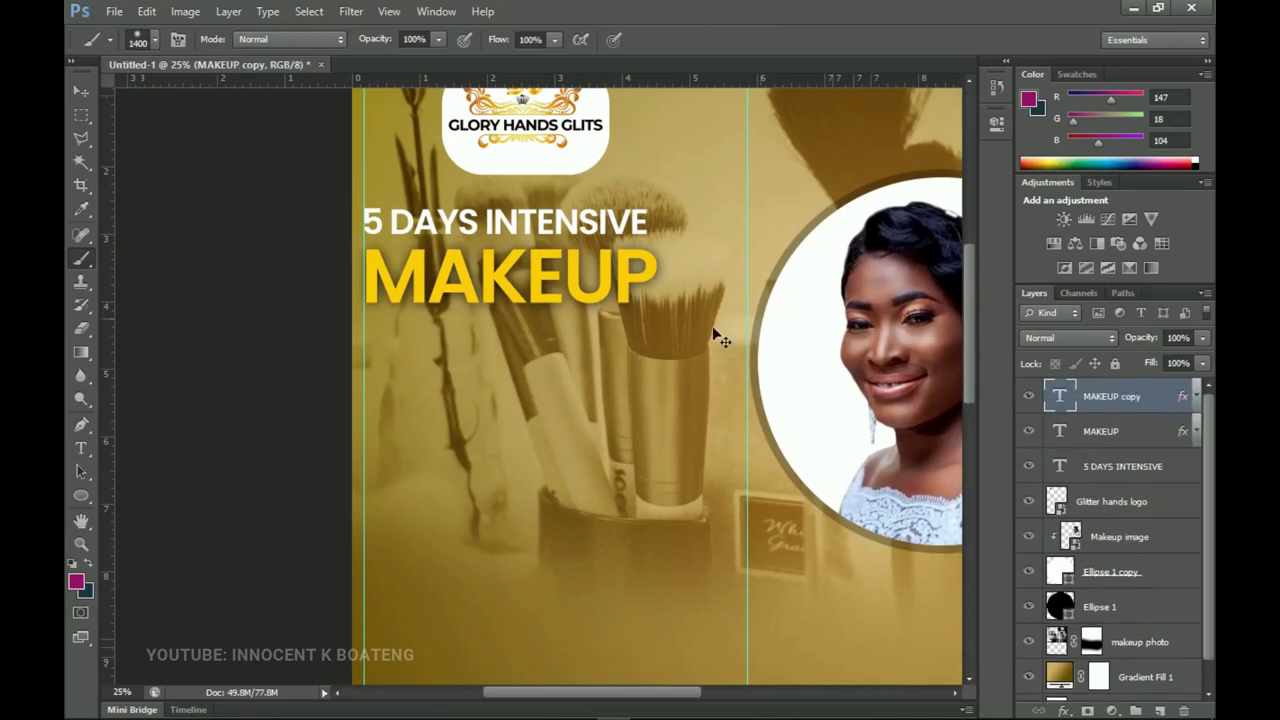
key(v)
drag(578, 305, 595, 357)
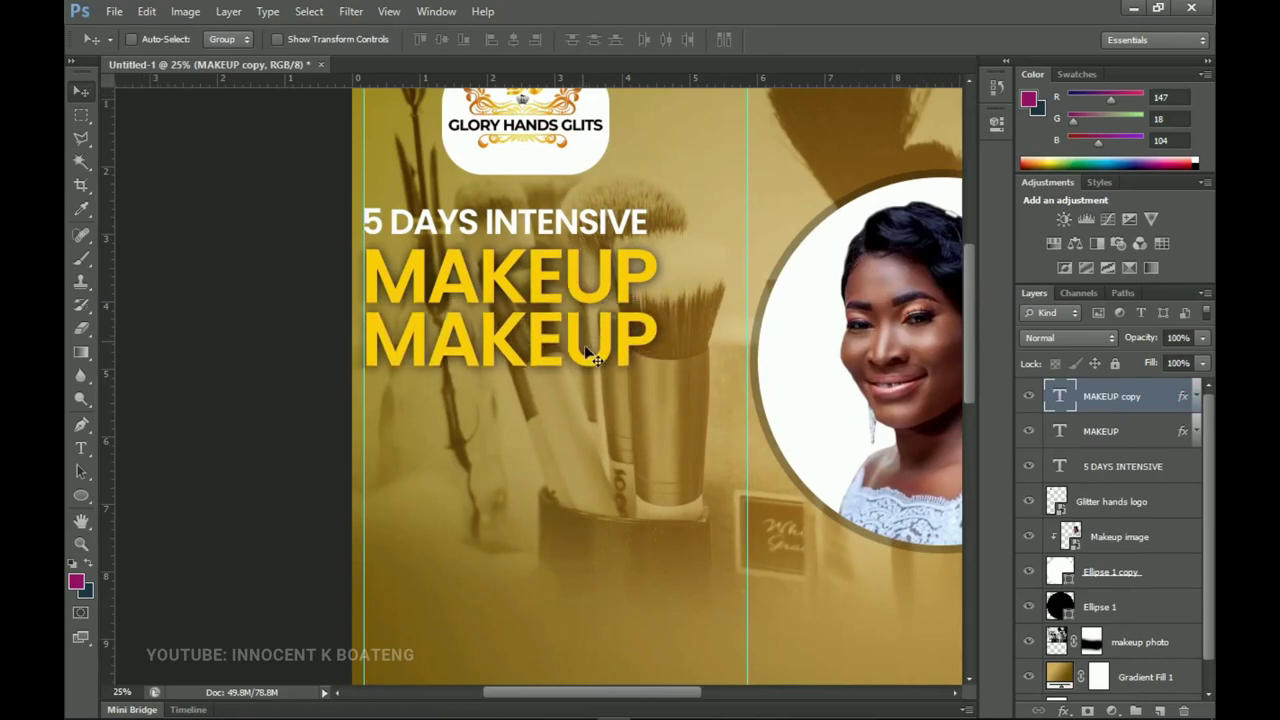
right_click(541, 276)
click(568, 288)
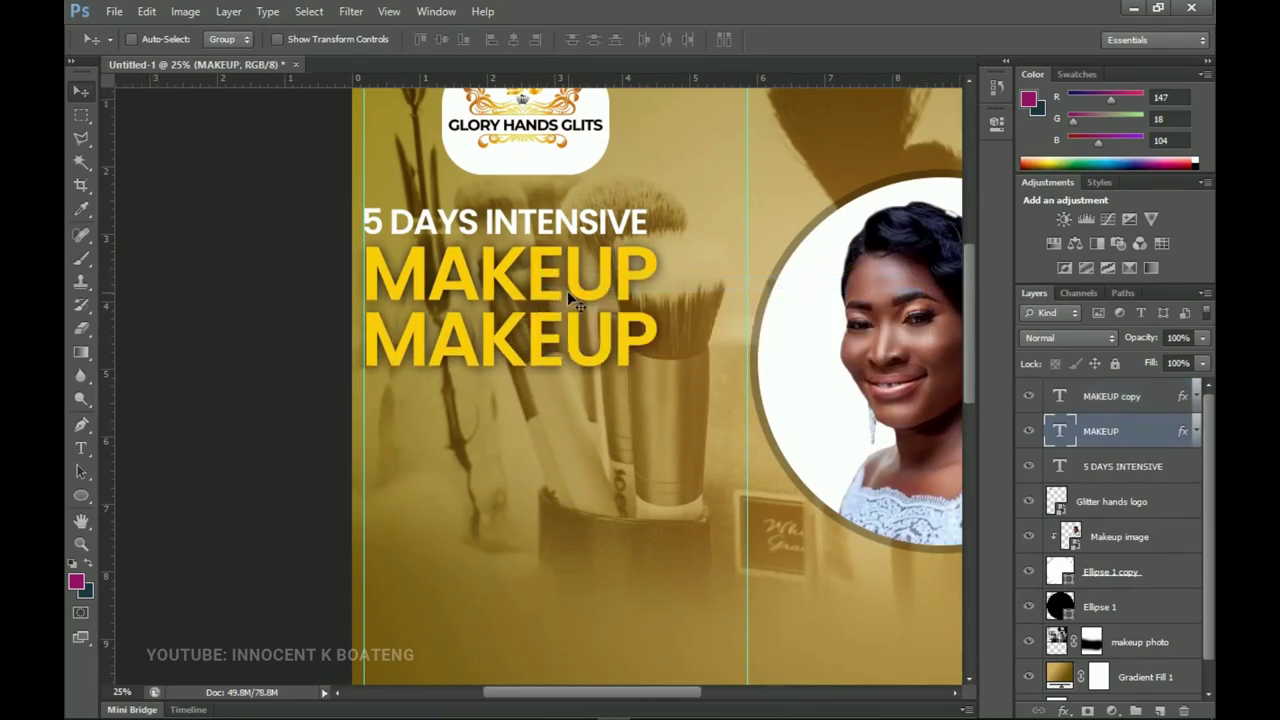
- Make the duplicated MAKEUP line white
scroll(563, 380, left, 1)
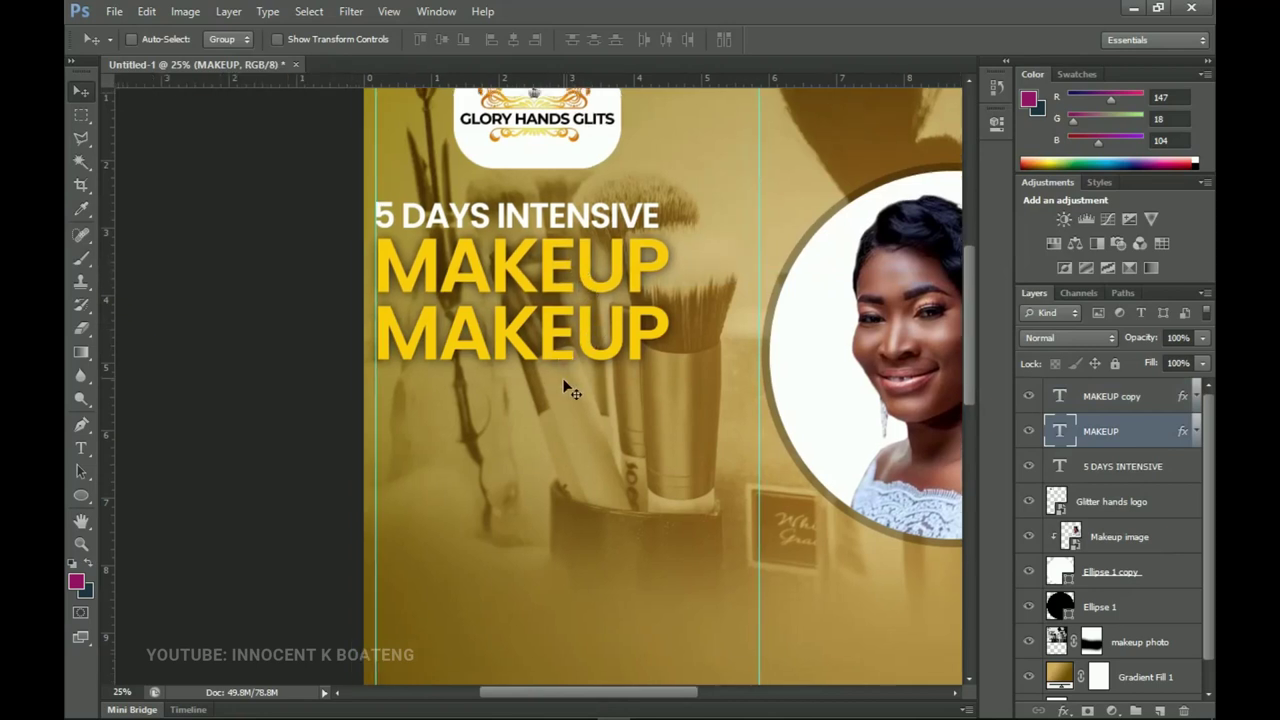
key(t)
double_click(533, 340)
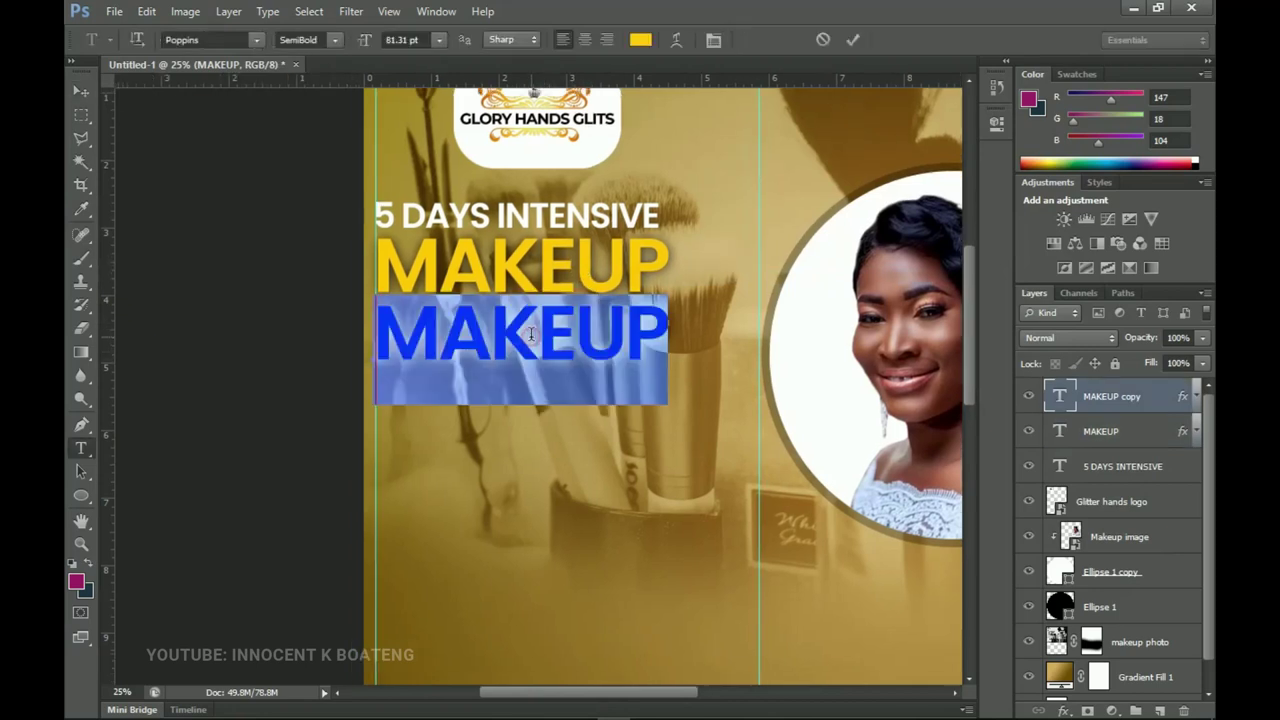
click(640, 39)
drag(808, 344, 757, 236)
click(1182, 223)
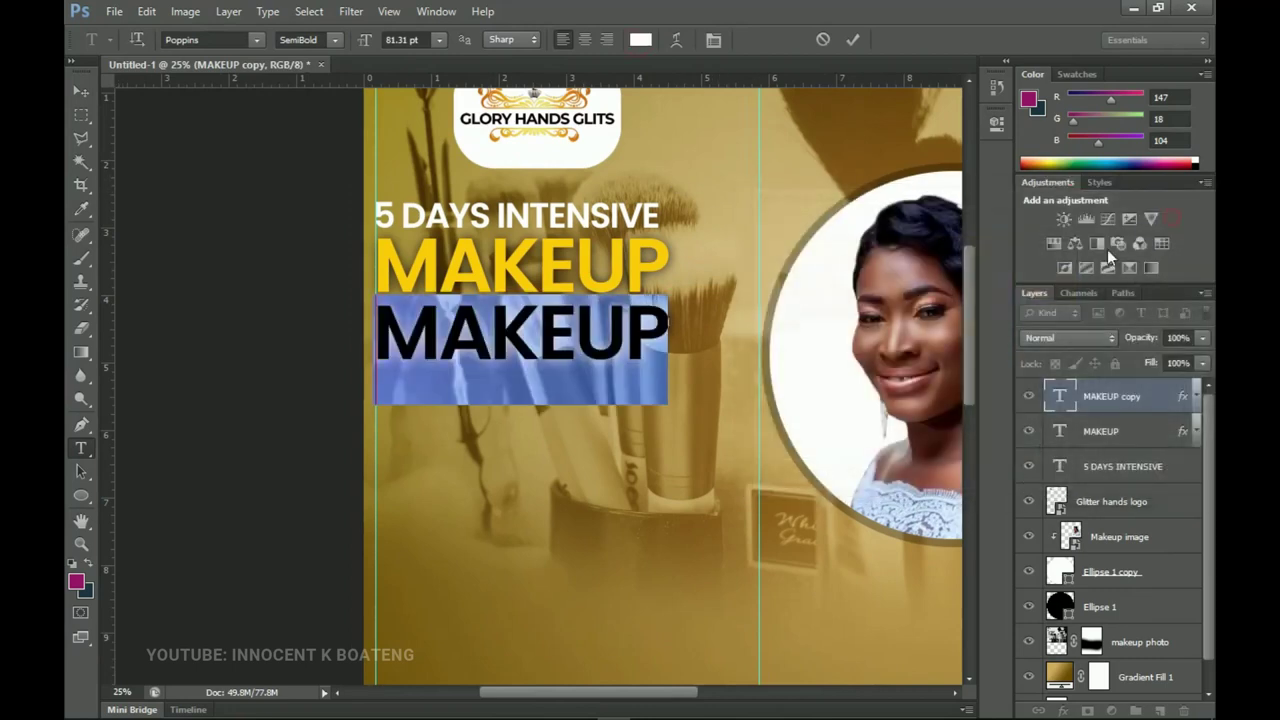
- Replace the duplicate's text with CLASS from the notes and enlarge it to about 127%
mouse_move(755, 707)
click(714, 707)
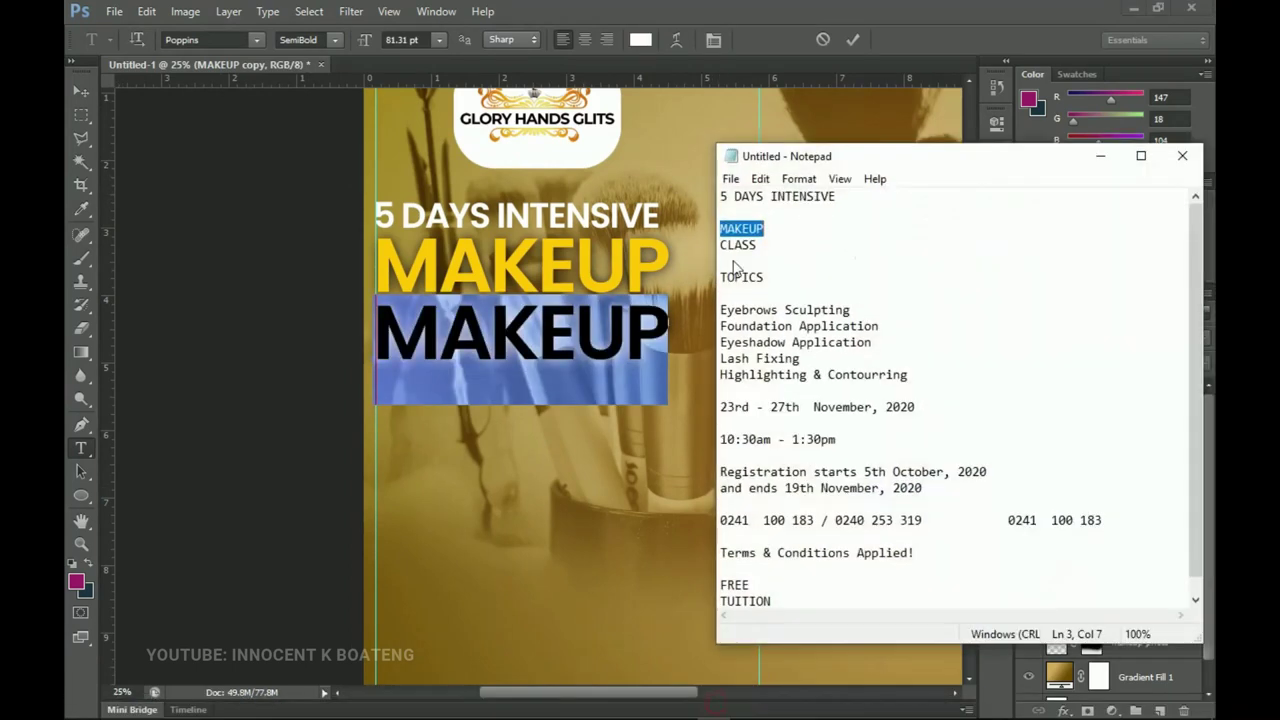
drag(759, 246, 720, 246)
key(ctrl+c)
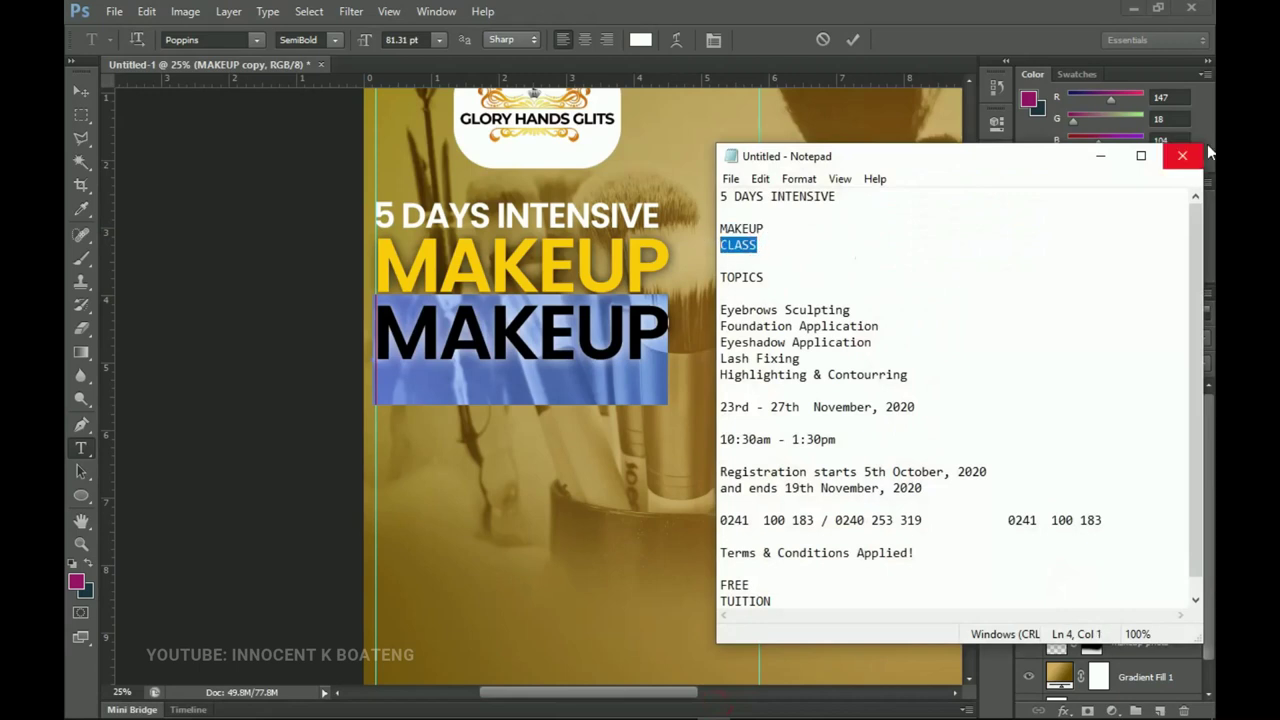
click(1103, 158)
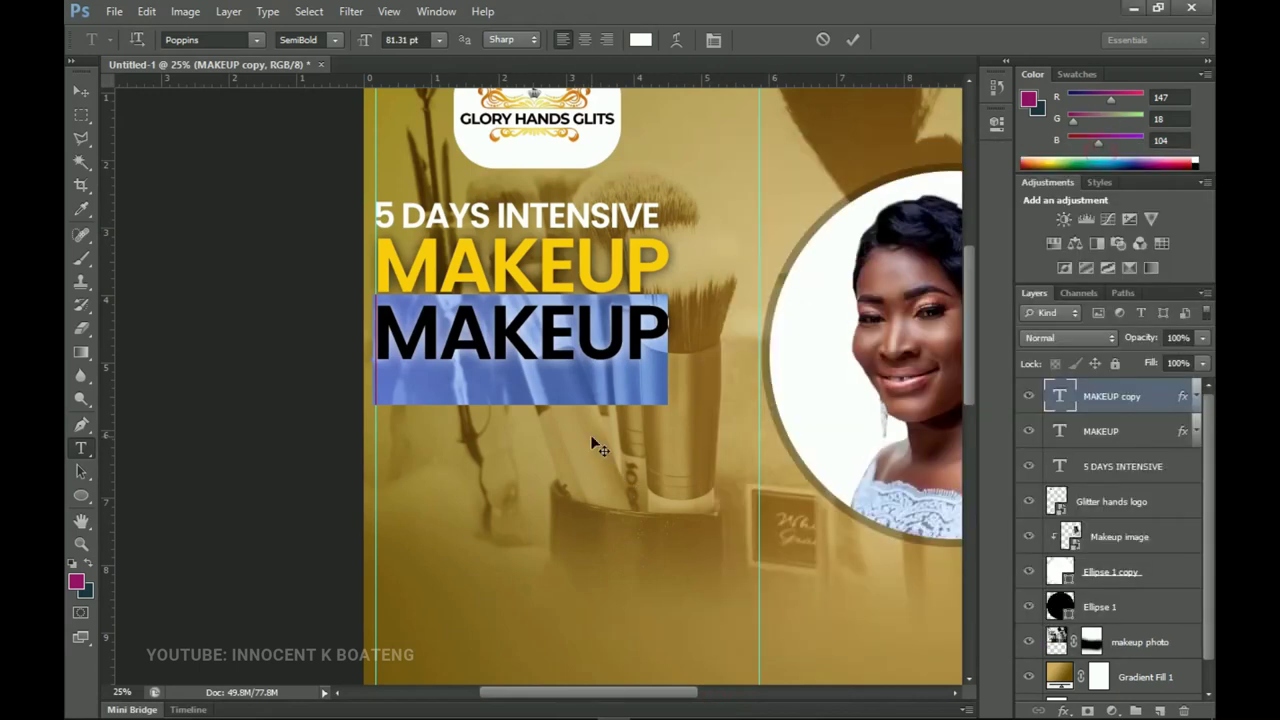
key(ctrl+v)
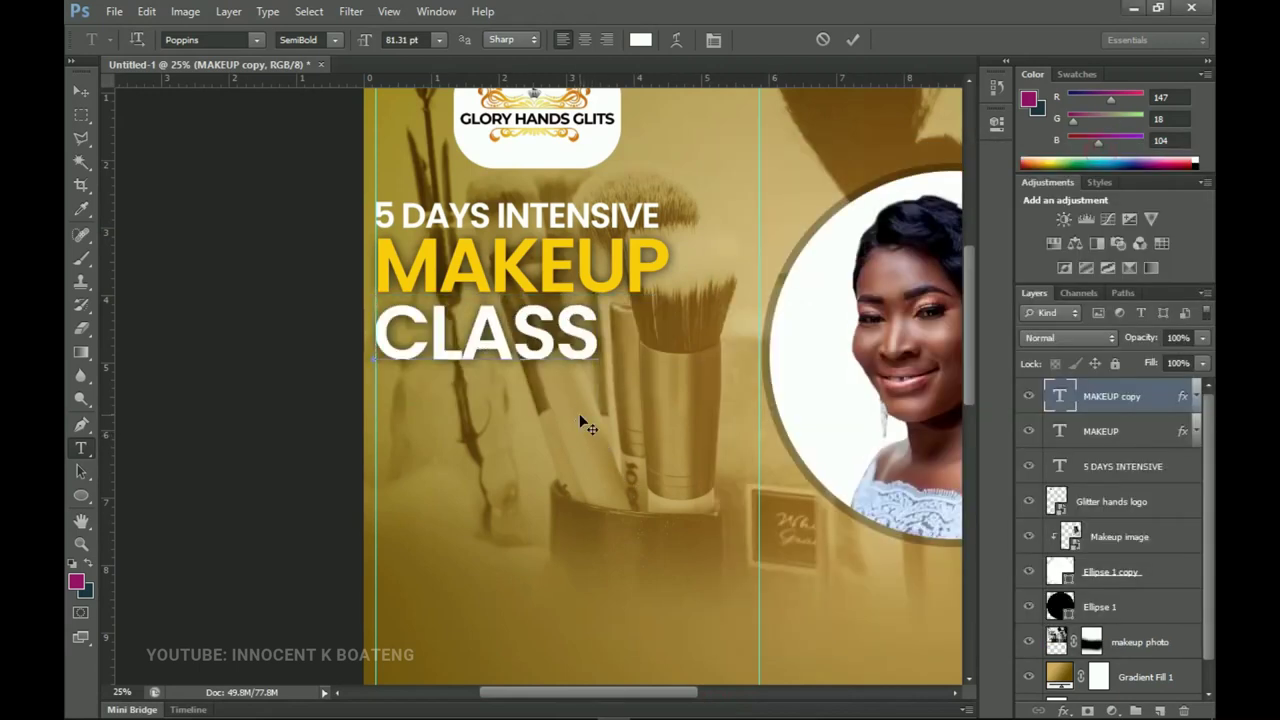
click(81, 92)
key(ctrl+t)
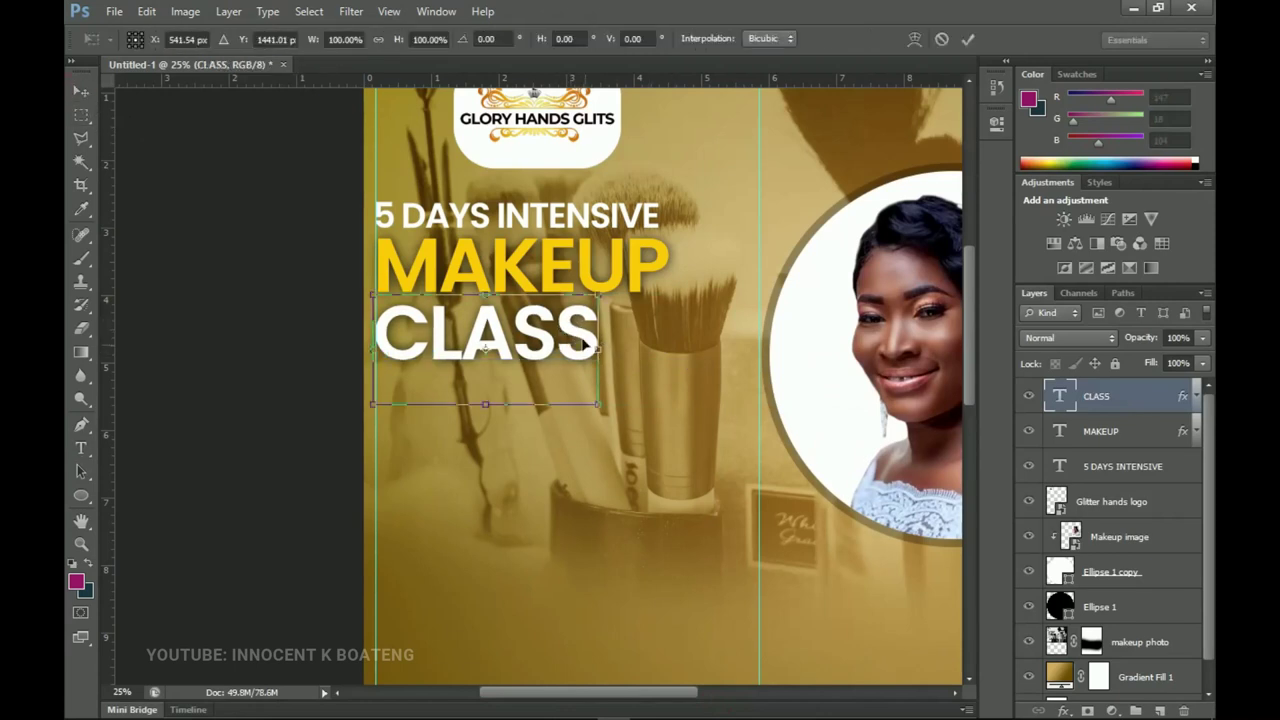
drag(598, 403, 665, 428)
key(Return)
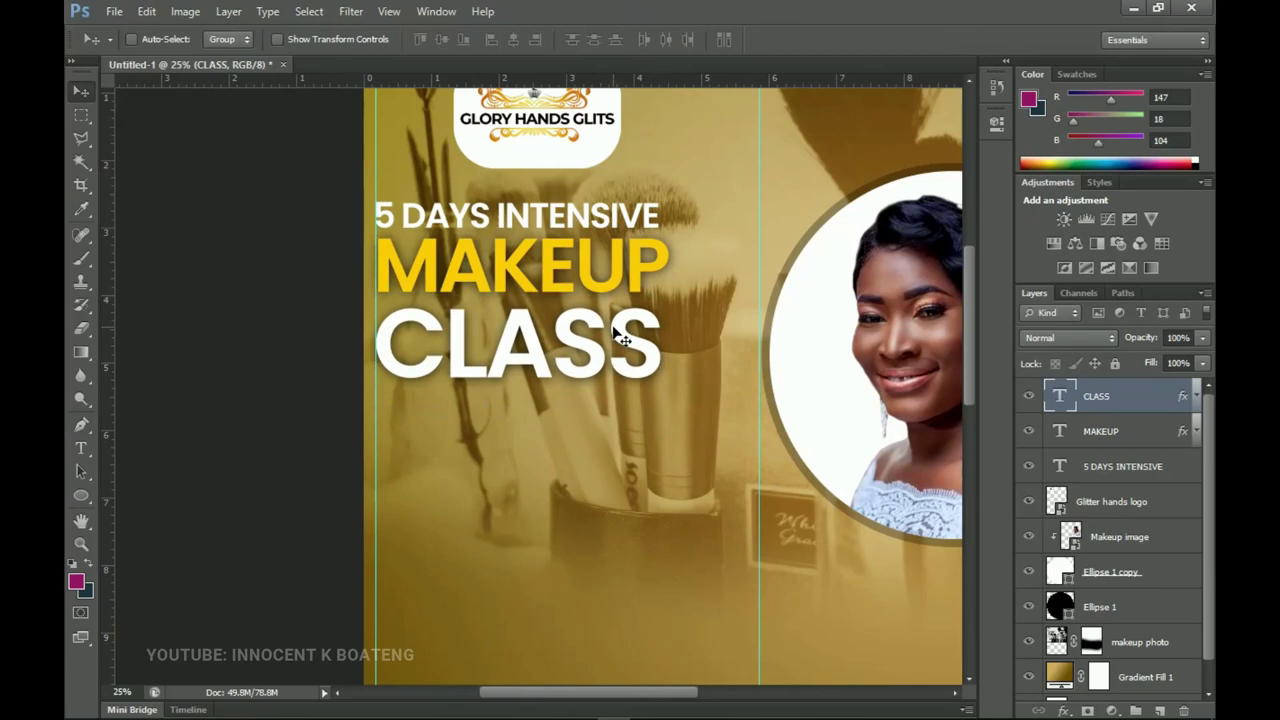
- Enlarge all three title lines together to about 117%
scroll(522, 272, up, 2)
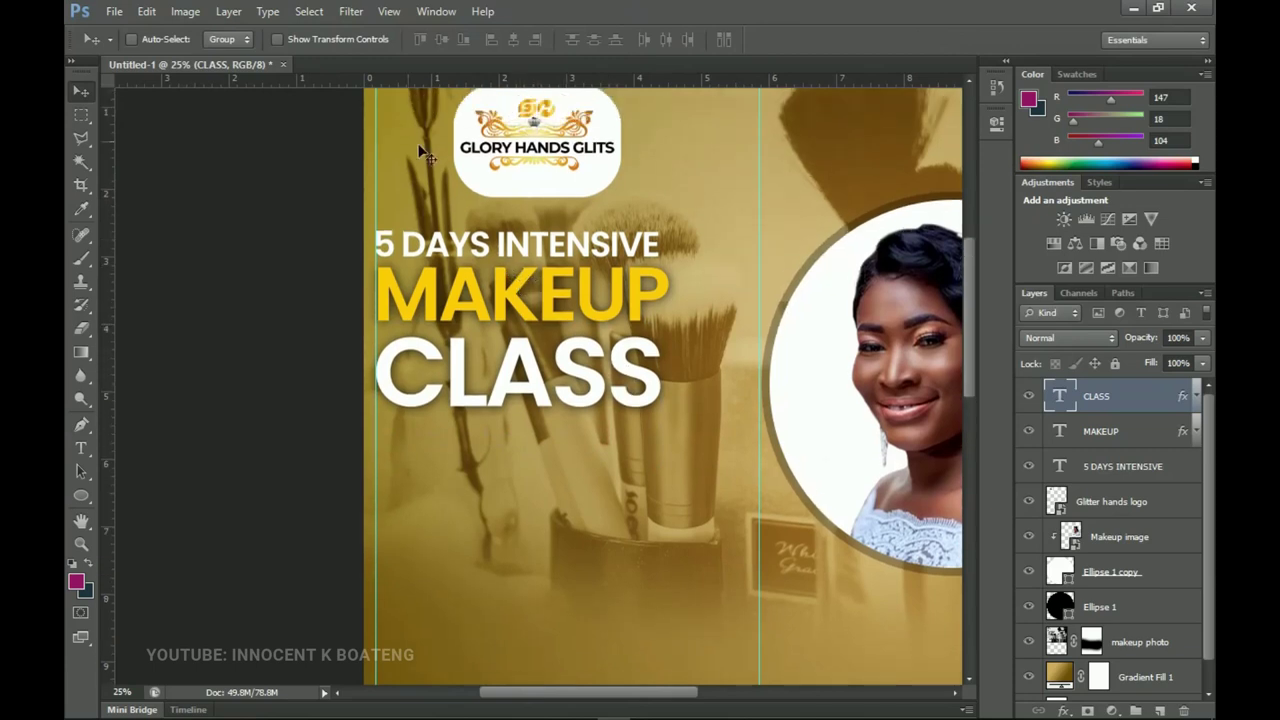
key(z)
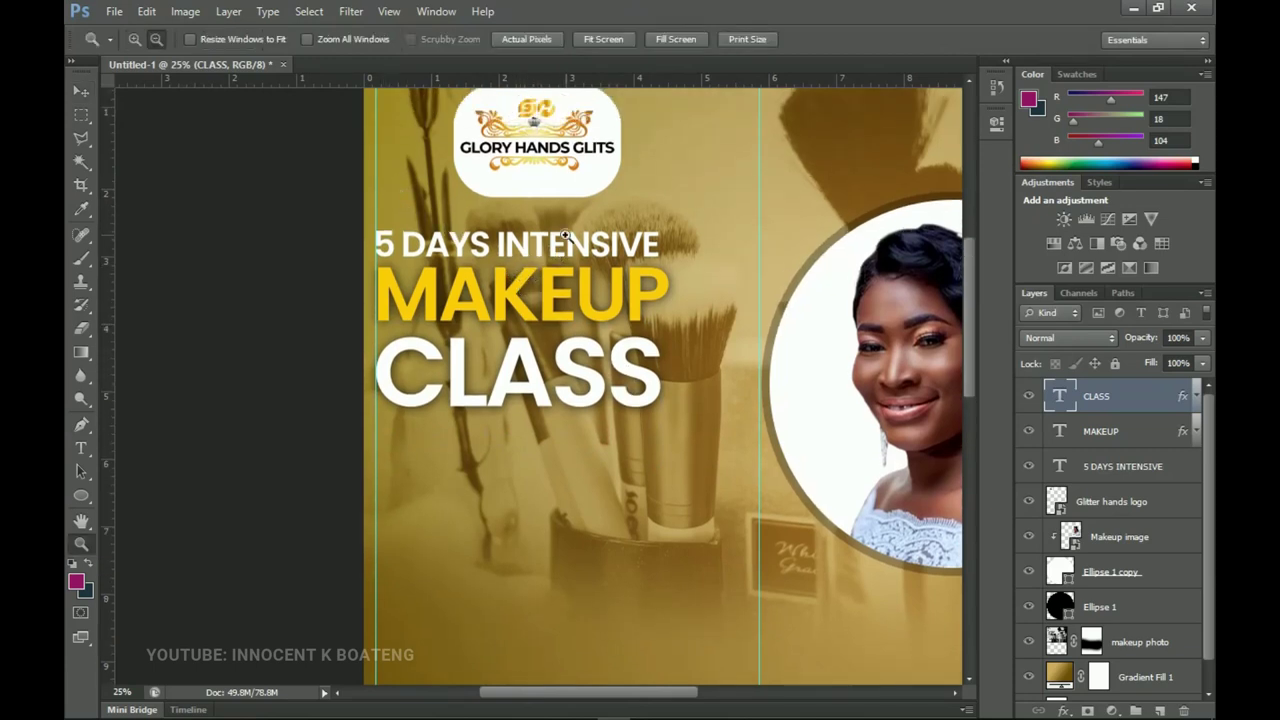
alt+click(568, 240)
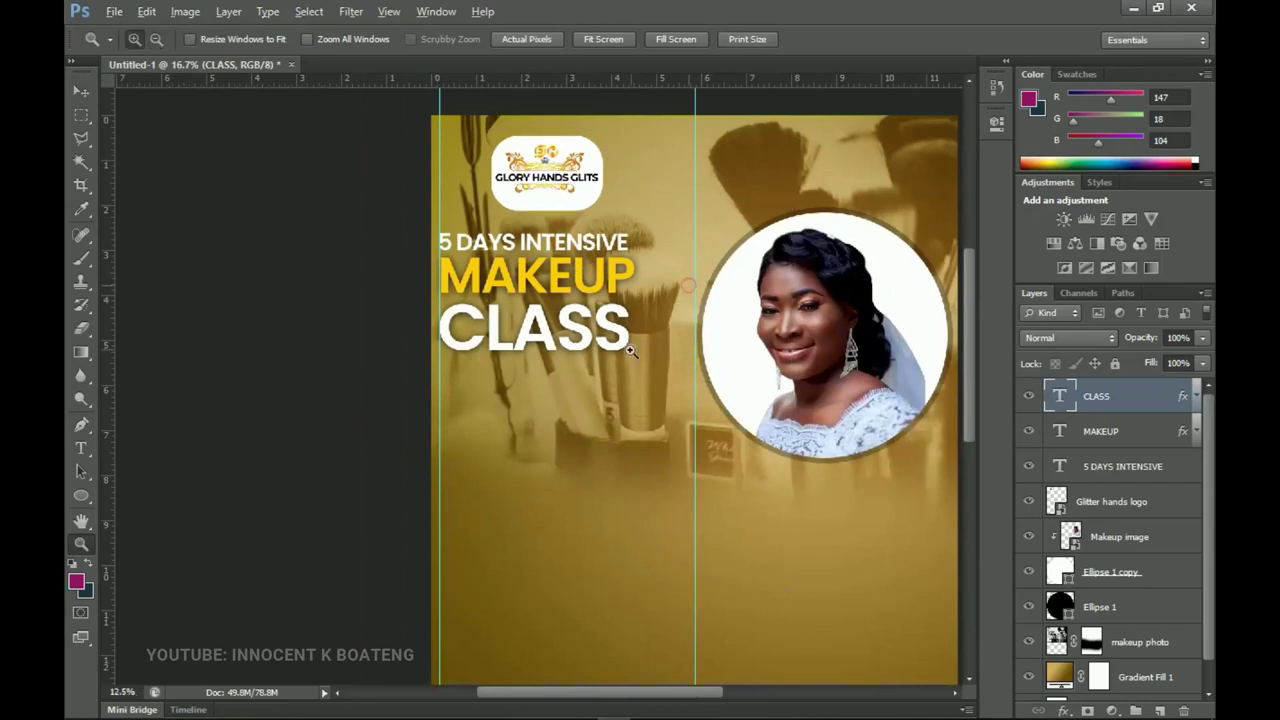
alt+click(676, 306)
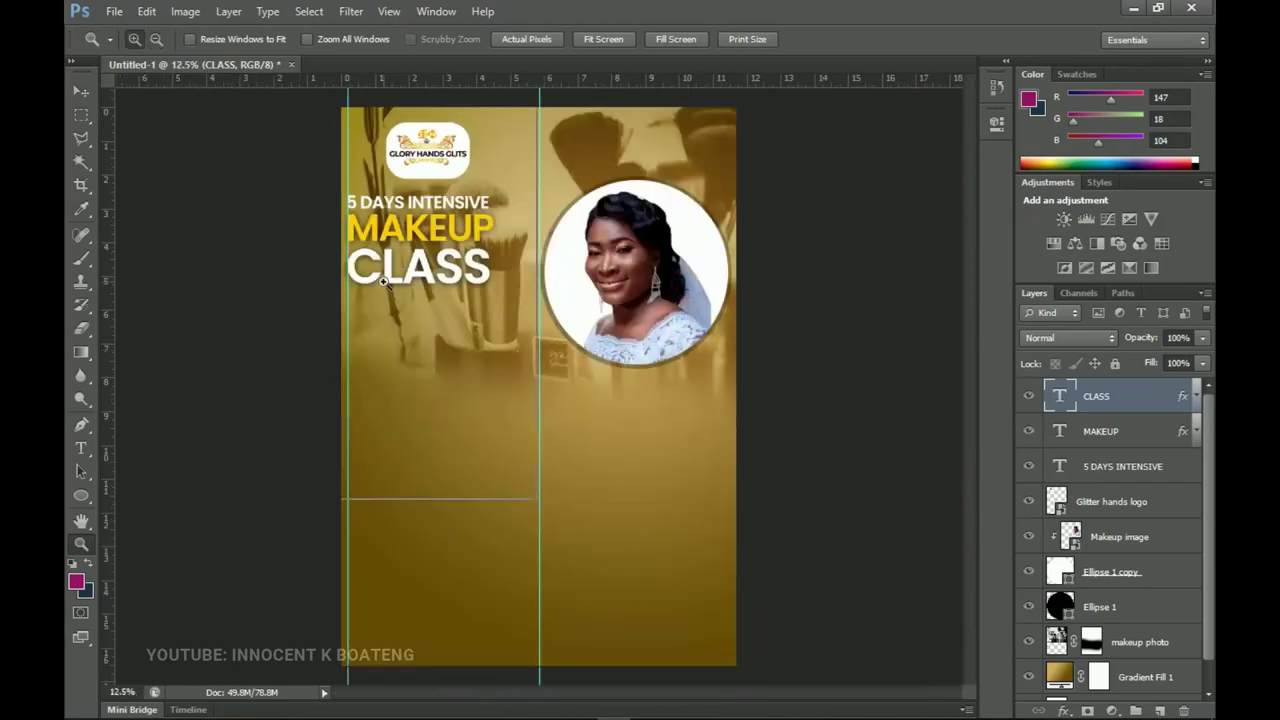
click(386, 285)
click(384, 301)
key(v)
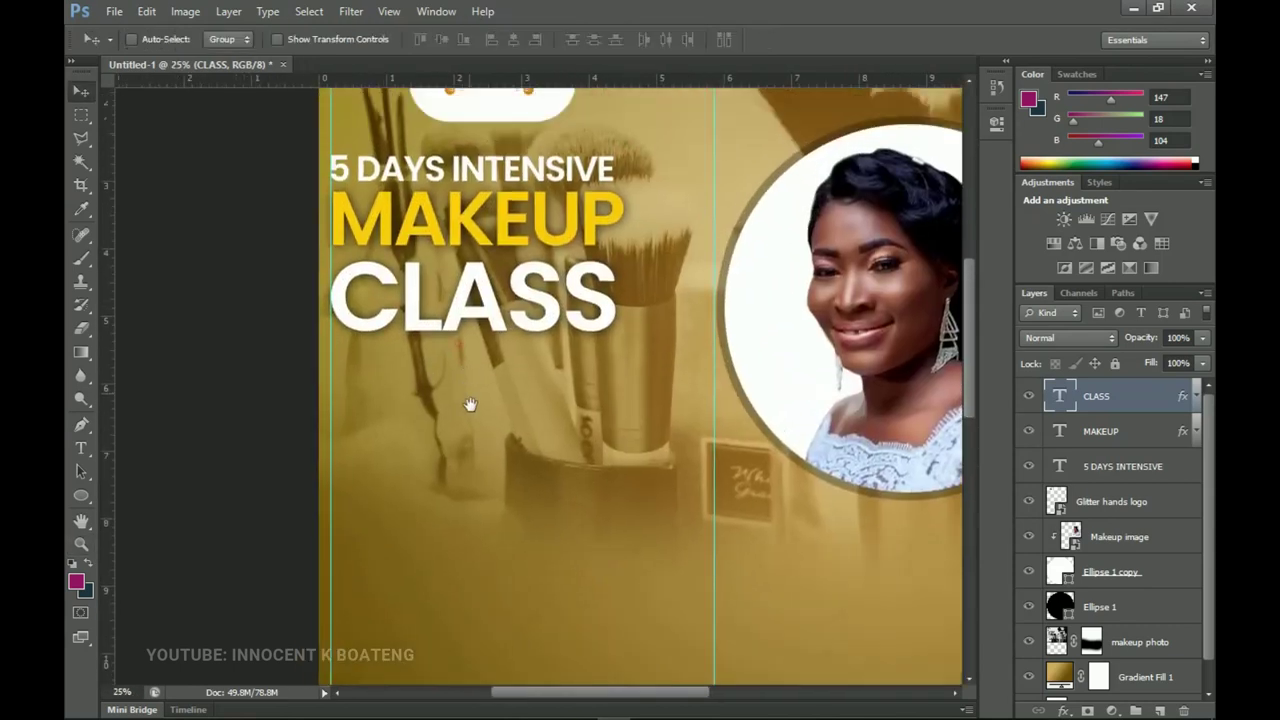
shift+click(1108, 468)
key(ctrl+t)
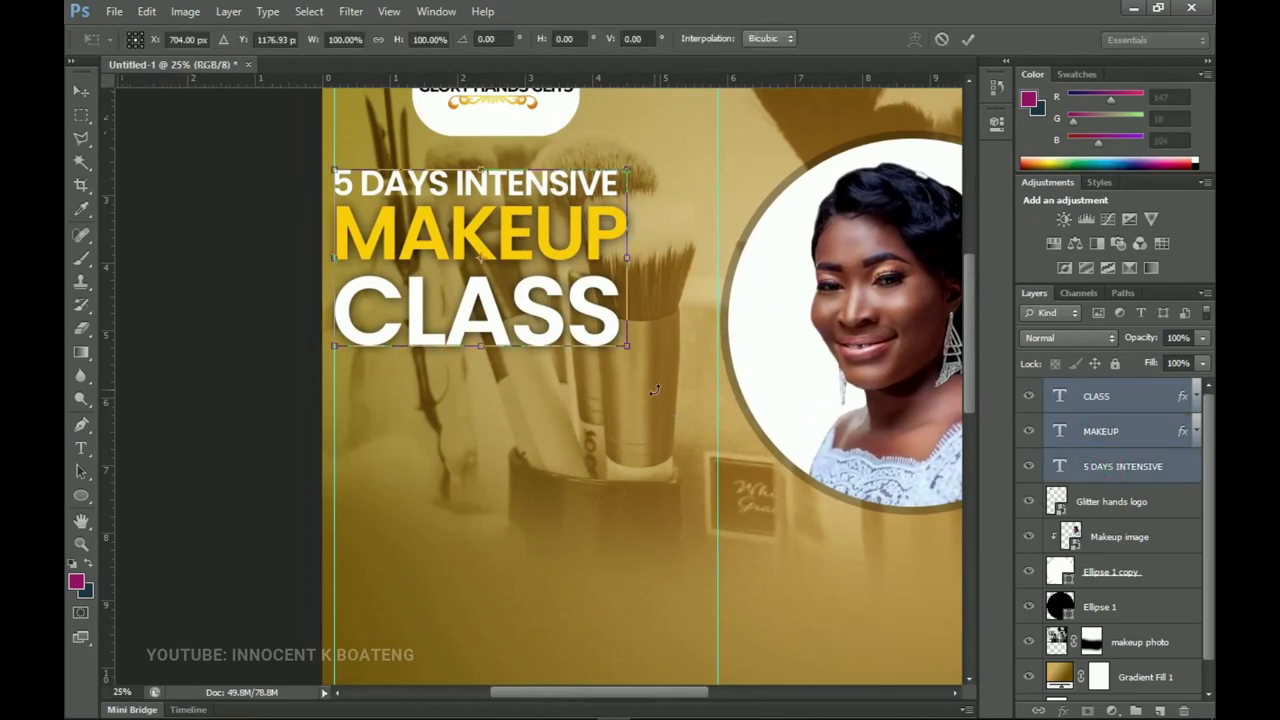
drag(628, 345, 683, 358)
key(Return)
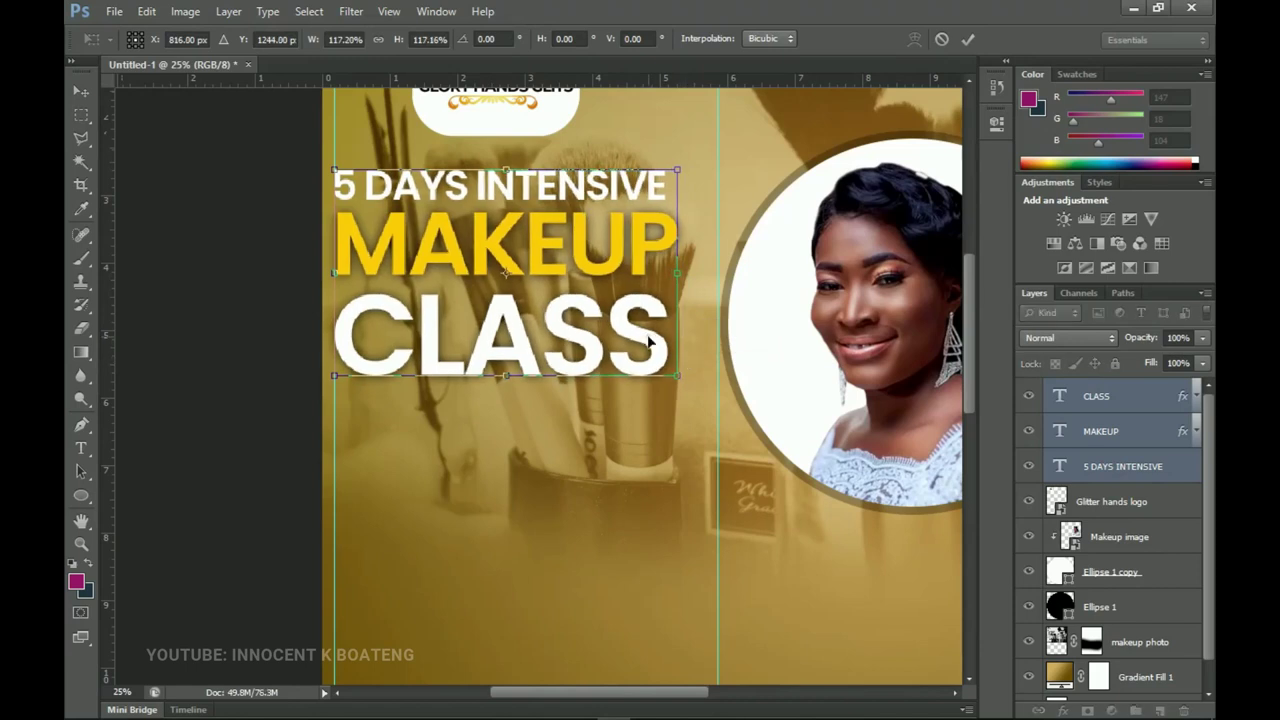
- Group CLASS, MAKEUP and 5 DAYS INTENSIVE into a group named Main
drag(637, 411, 647, 373)
click(1104, 398)
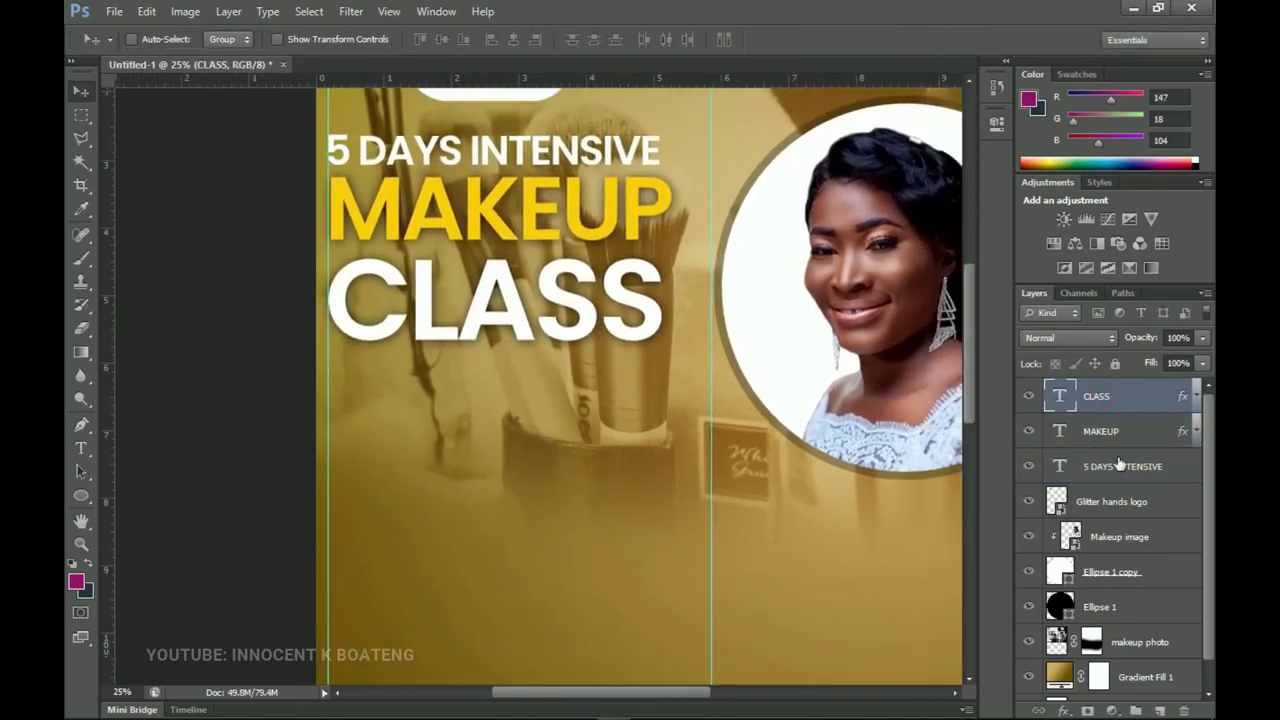
shift+click(1120, 465)
key(ctrl+g)
double_click(1104, 390)
text(mAK)
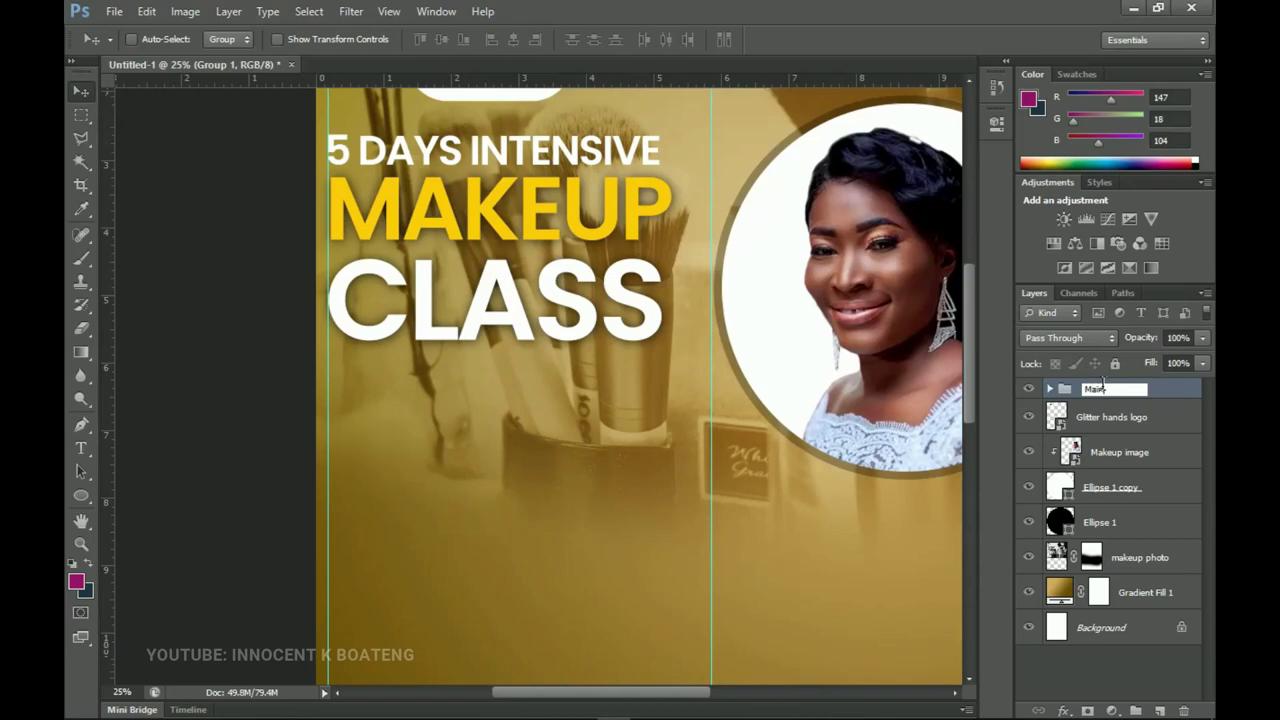
key(Return)
scroll(534, 357, down, 3)
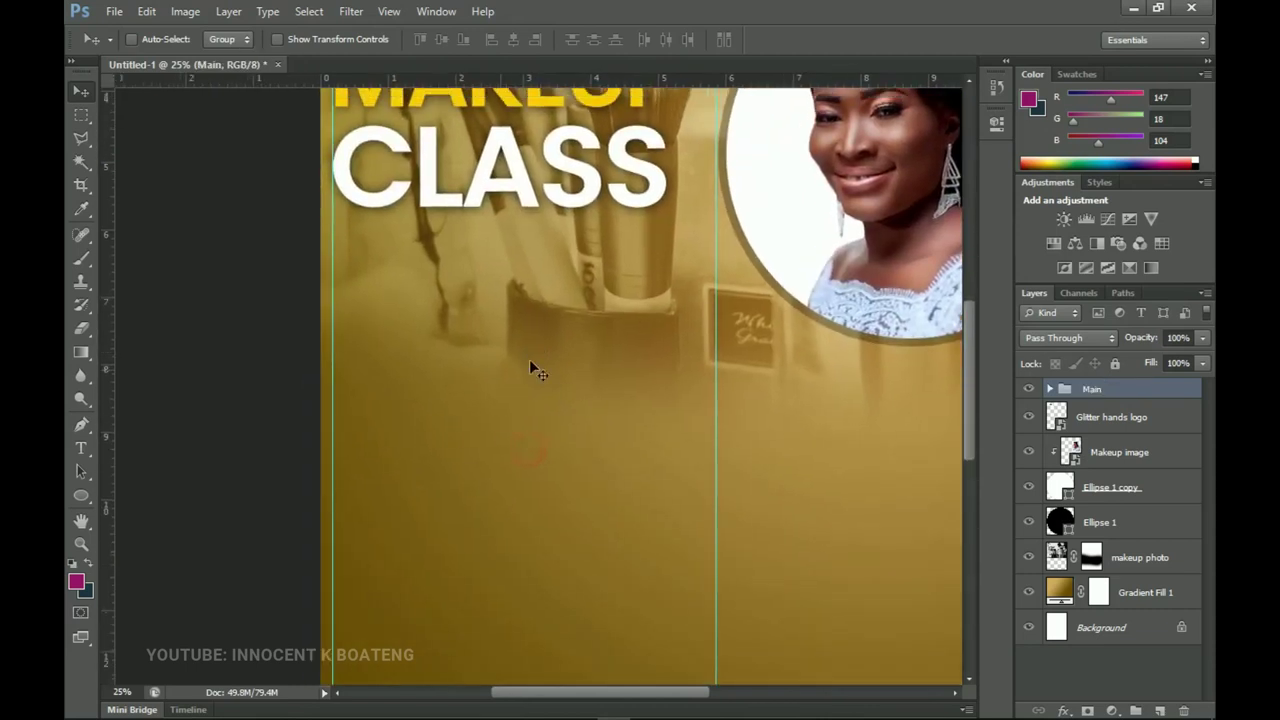
- Draw a black Rectangle 1 box under CLASS, nudge it into place, and set 30% opacity
drag(81, 495, 195, 494)
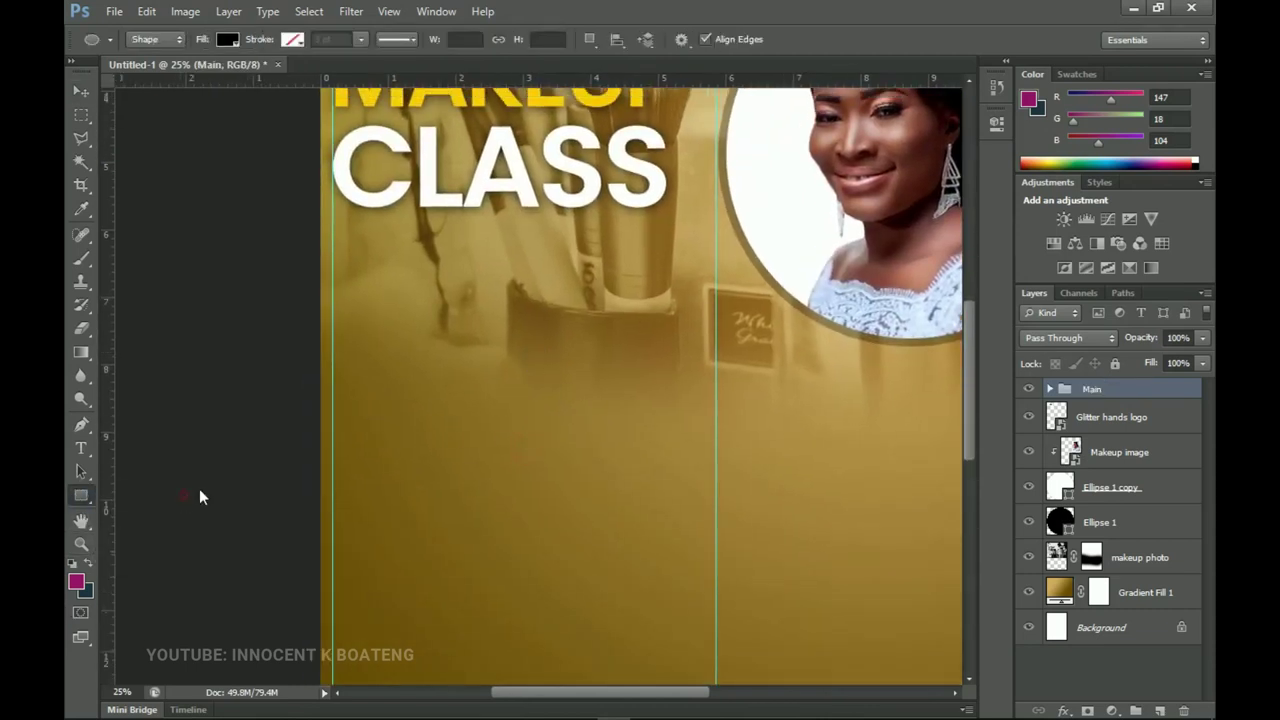
drag(339, 270, 746, 493)
key(v)
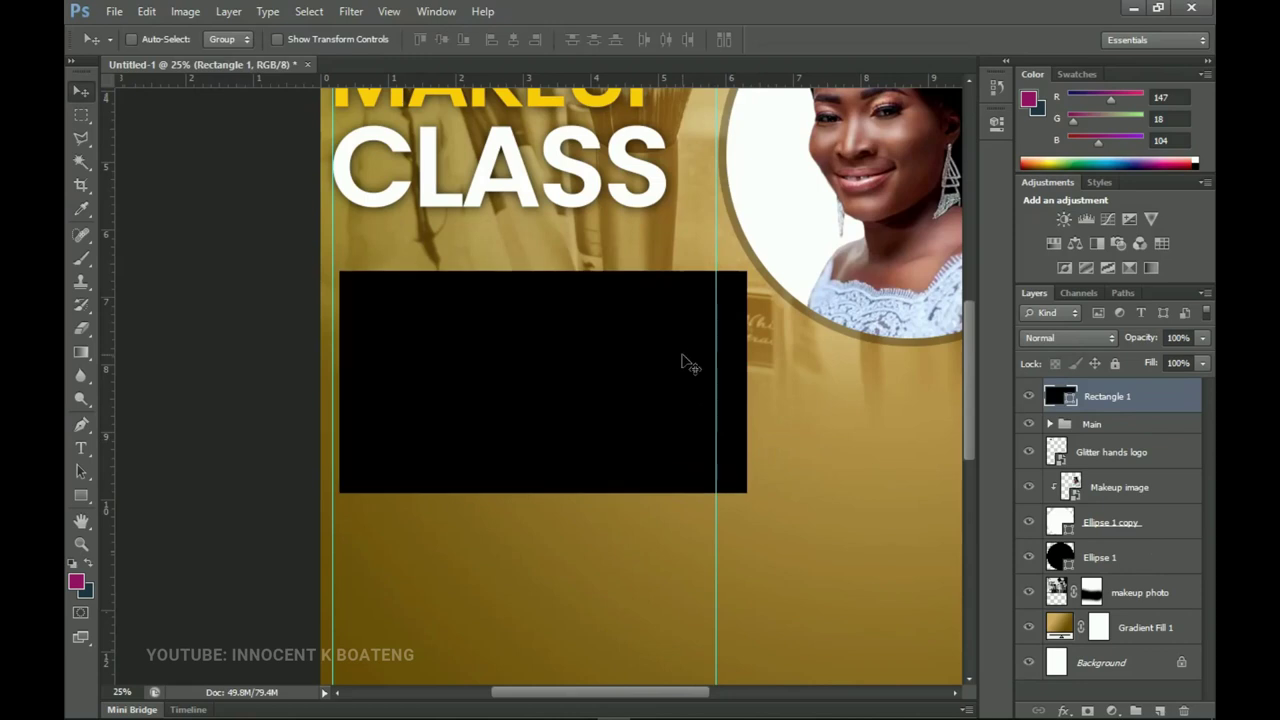
mouse_move(682, 364)
mouse_down()
mouse_move(686, 346)
mouse_move(687, 384)
mouse_up()
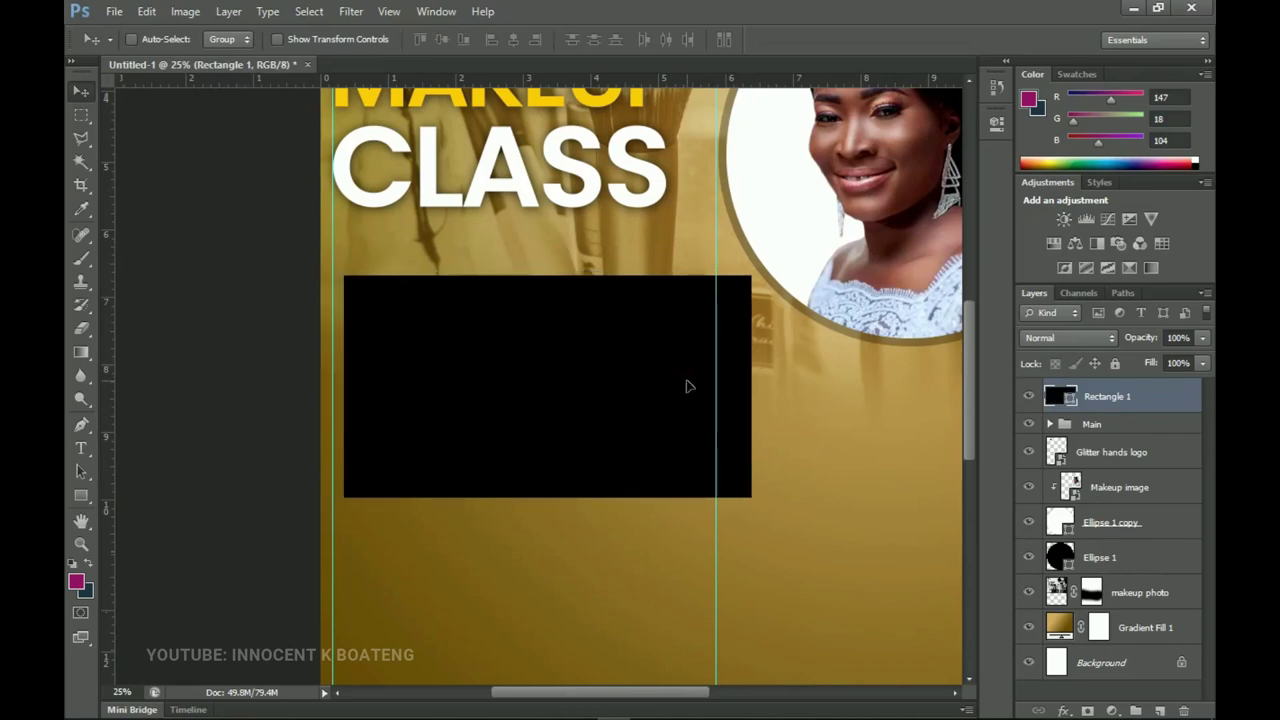
key(shift+Left)
key(shift+Left)
key(shift+Down)
key(shift+Down)
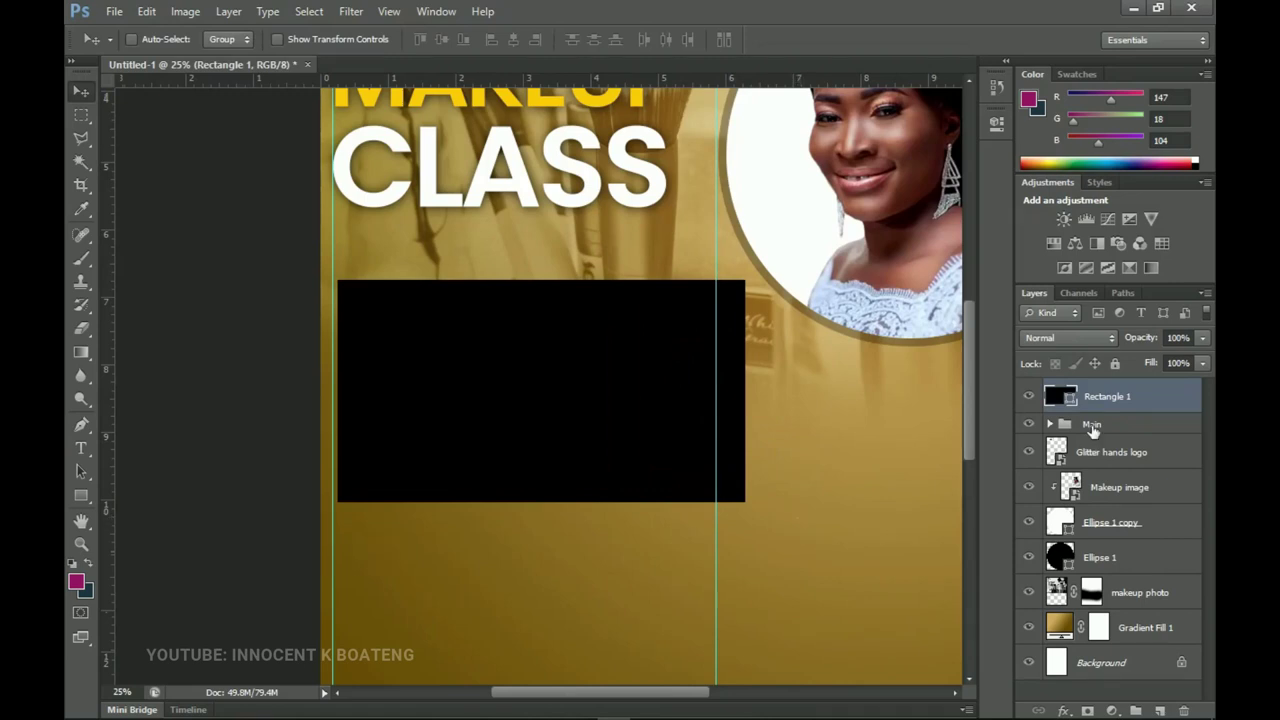
key(2)
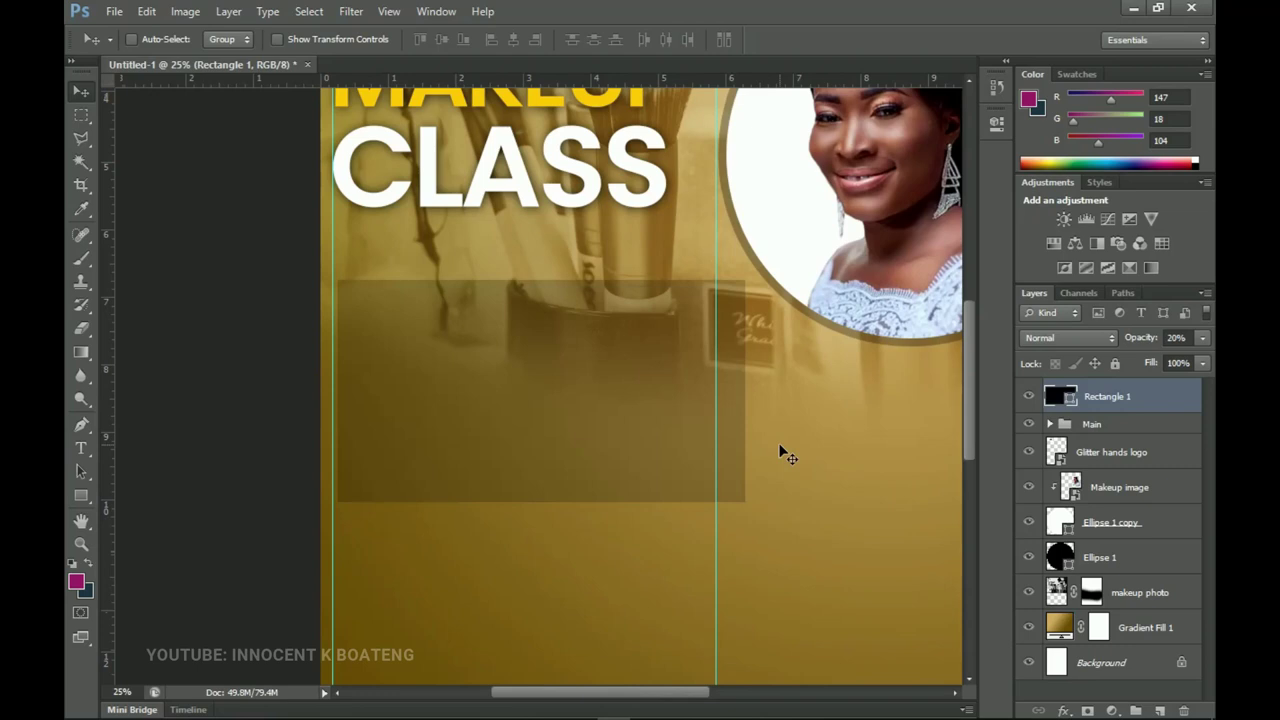
key(3)
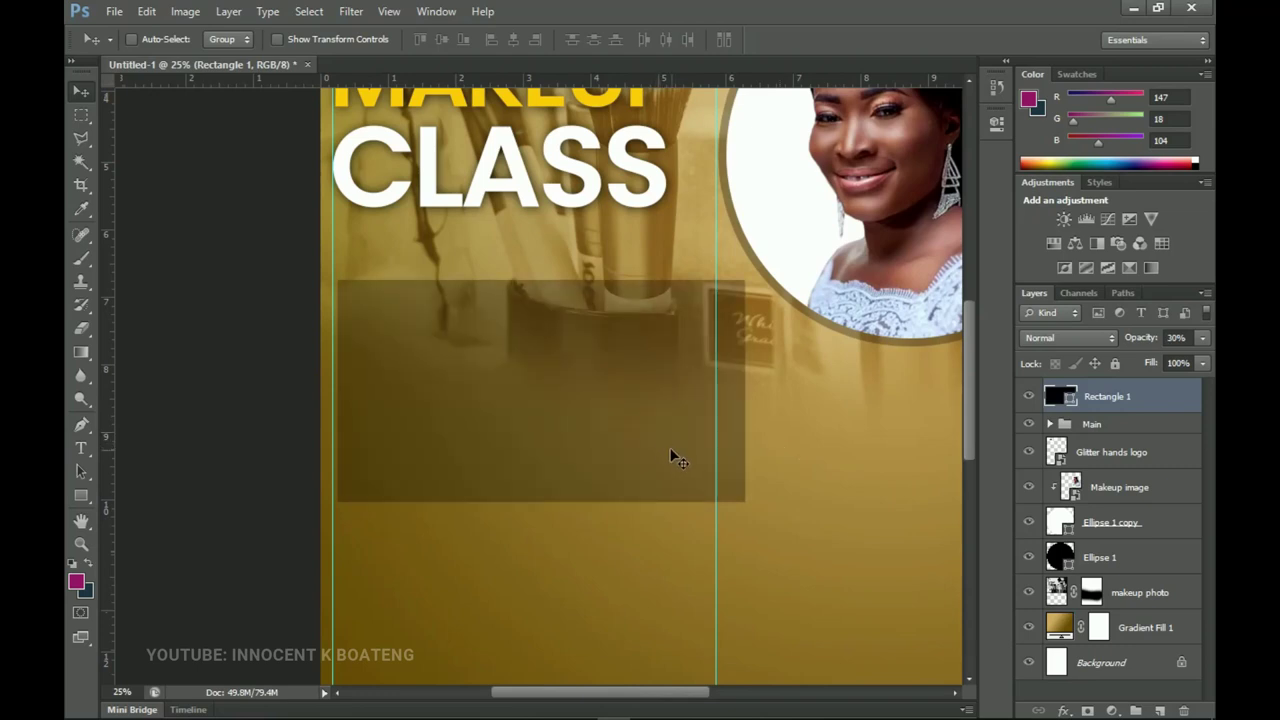
right_click(1138, 410)
- Add a 24 px ffffff white Stroke to Rectangle 1 through Blending Options
click(987, 120)
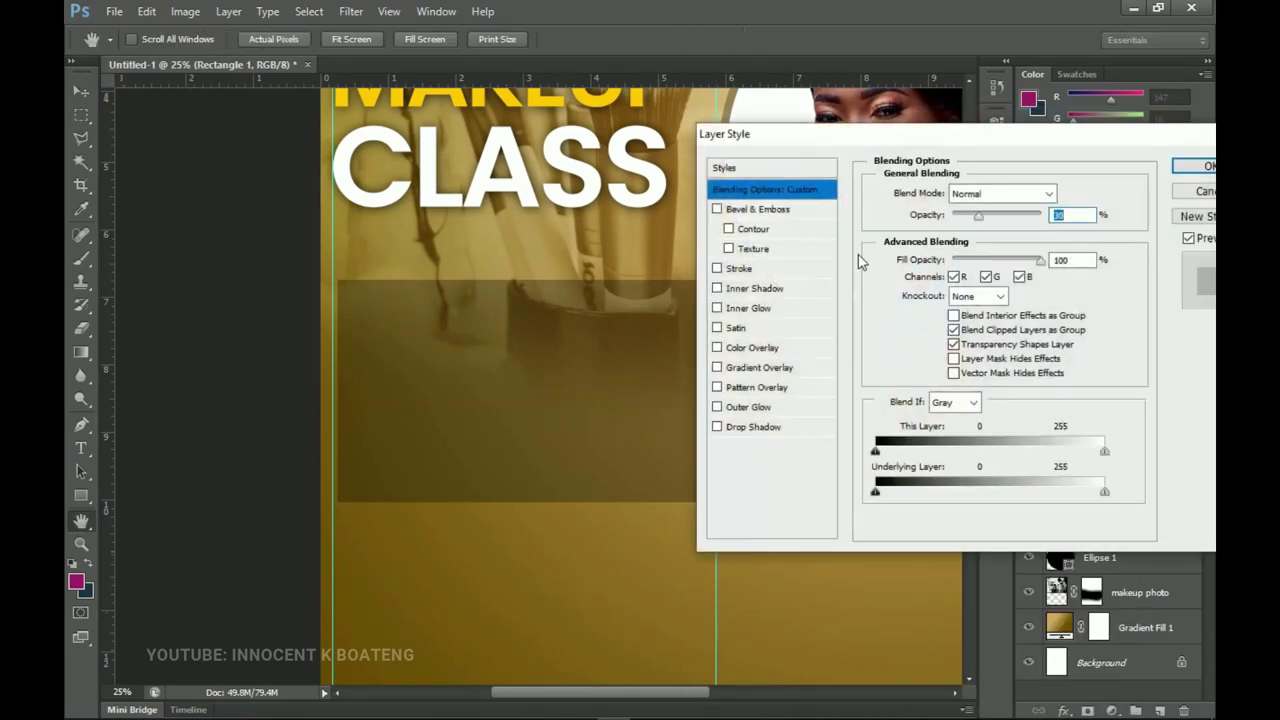
click(740, 269)
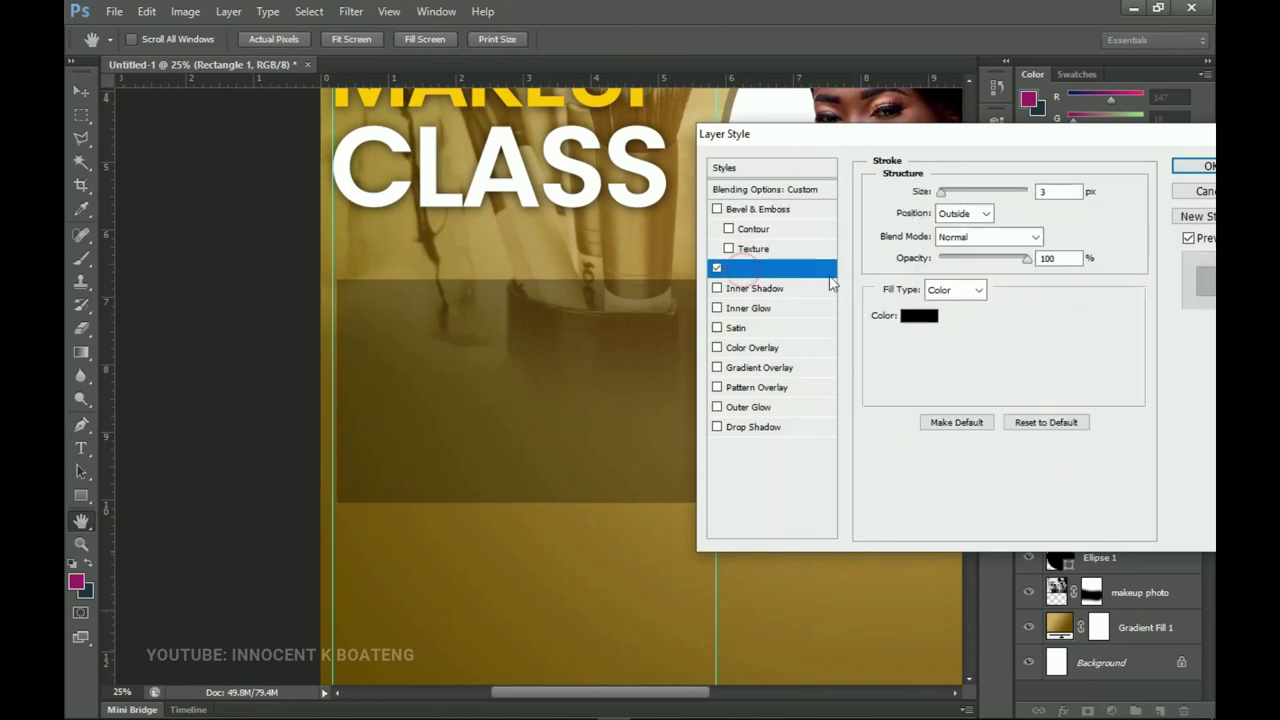
click(928, 317)
text(ffffff)
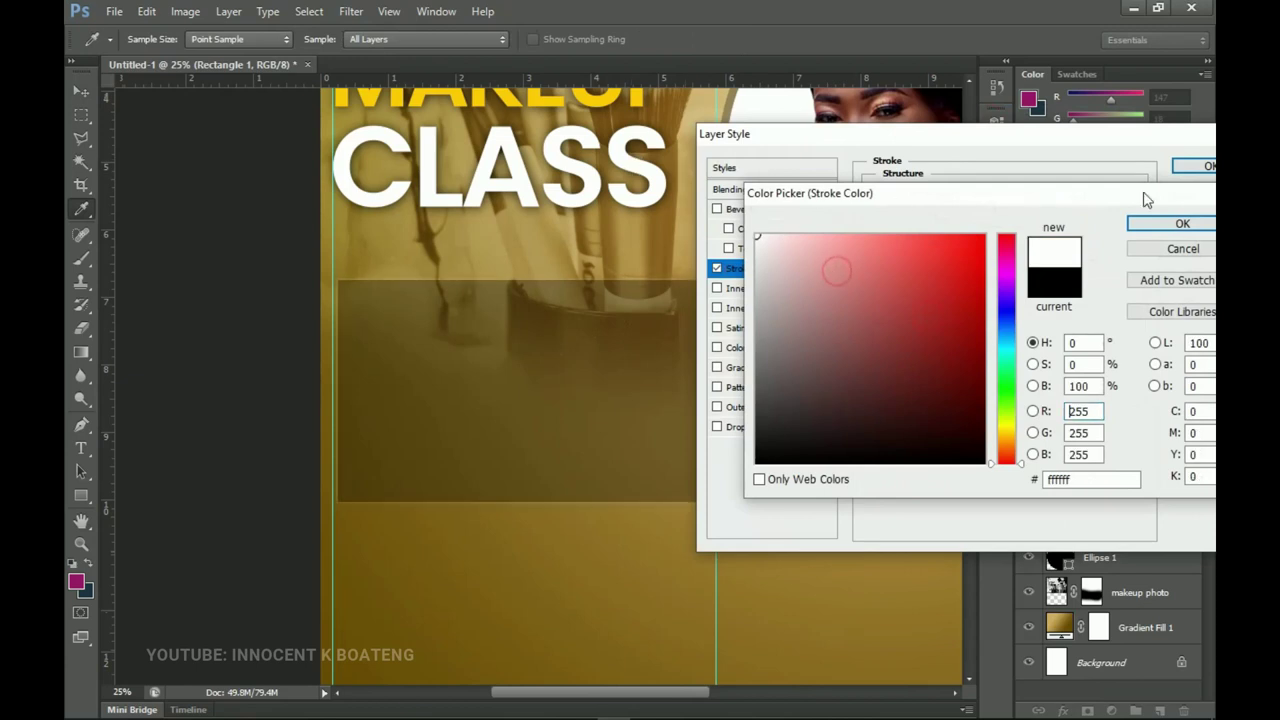
click(1180, 222)
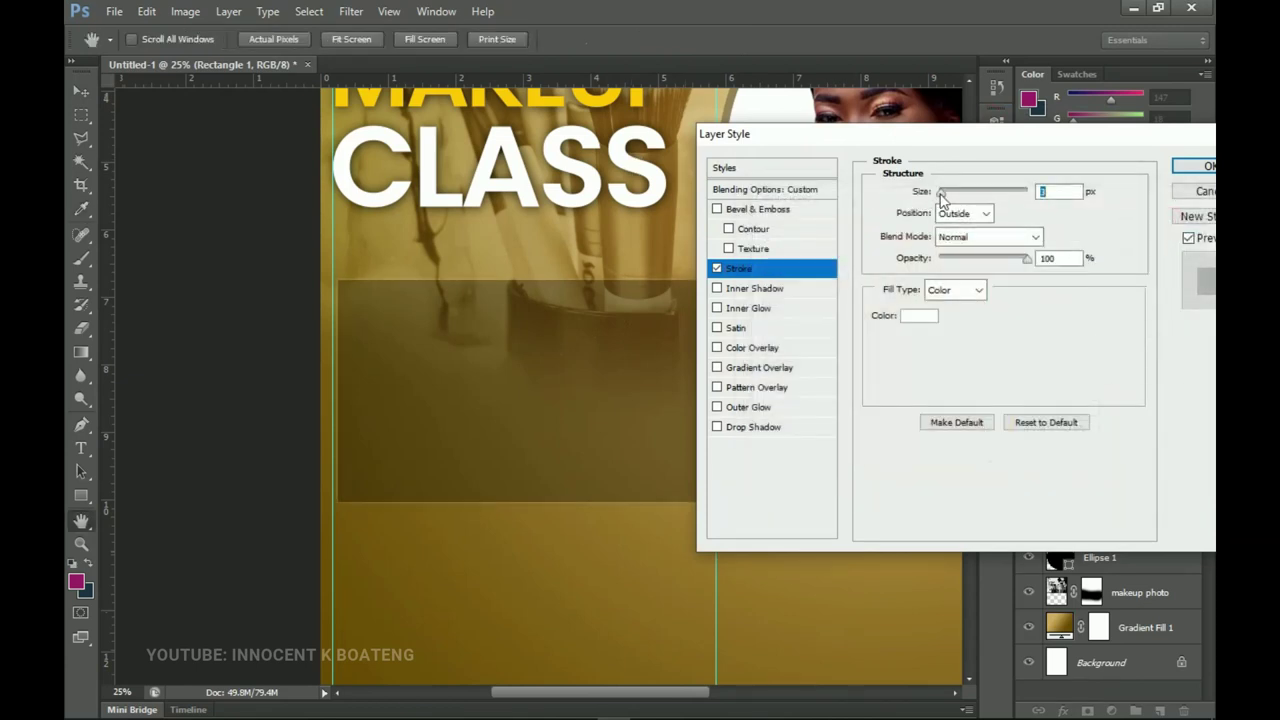
drag(941, 194, 953, 194)
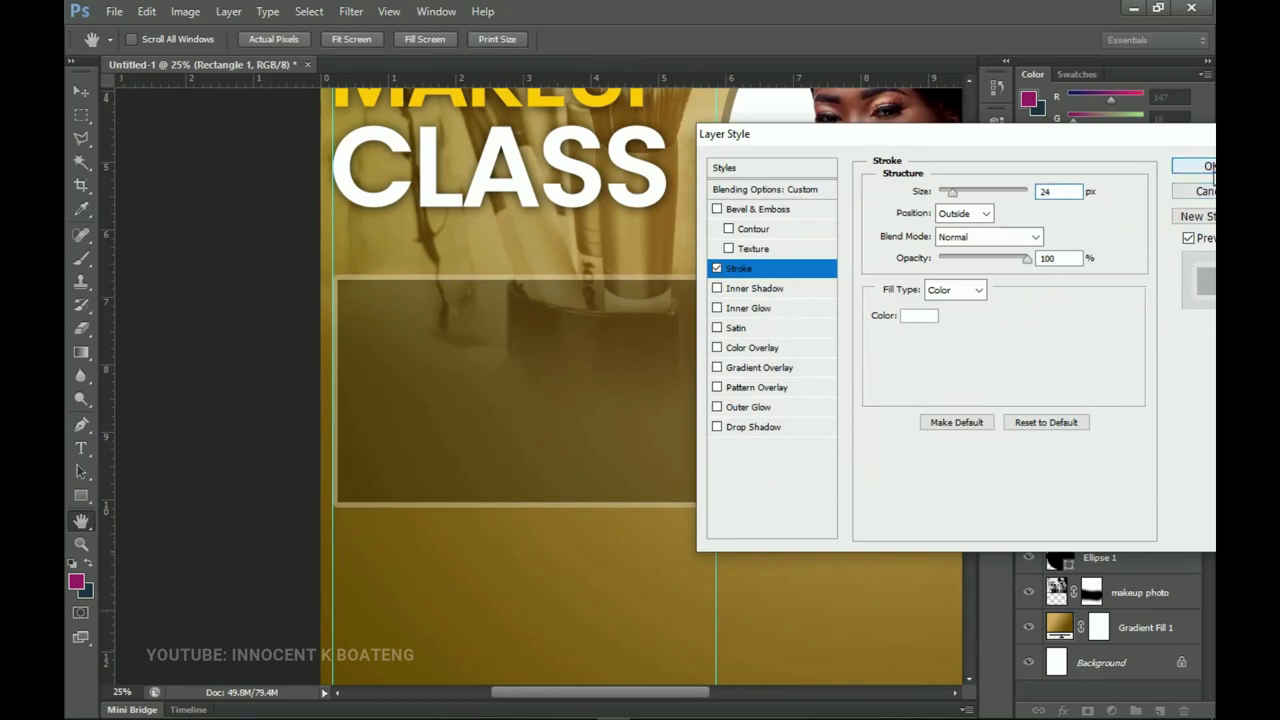
click(1208, 167)
key(z)
alt+click(654, 357)
mouse_move(734, 420)
mouse_down()
mouse_move(726, 438)
mouse_move(726, 414)
mouse_up()
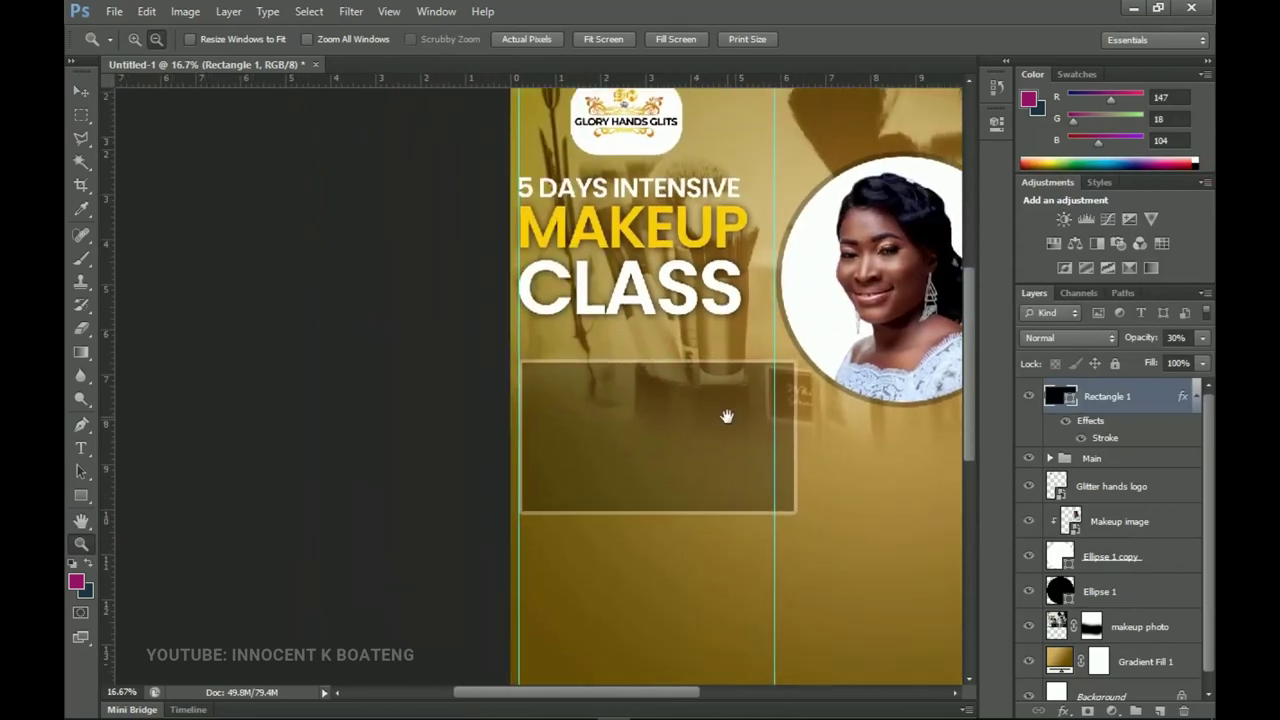
- Select the TOPICS line in the Notepad notes, then zoom the flyer to 25% on the title area
key(v)
click(1196, 396)
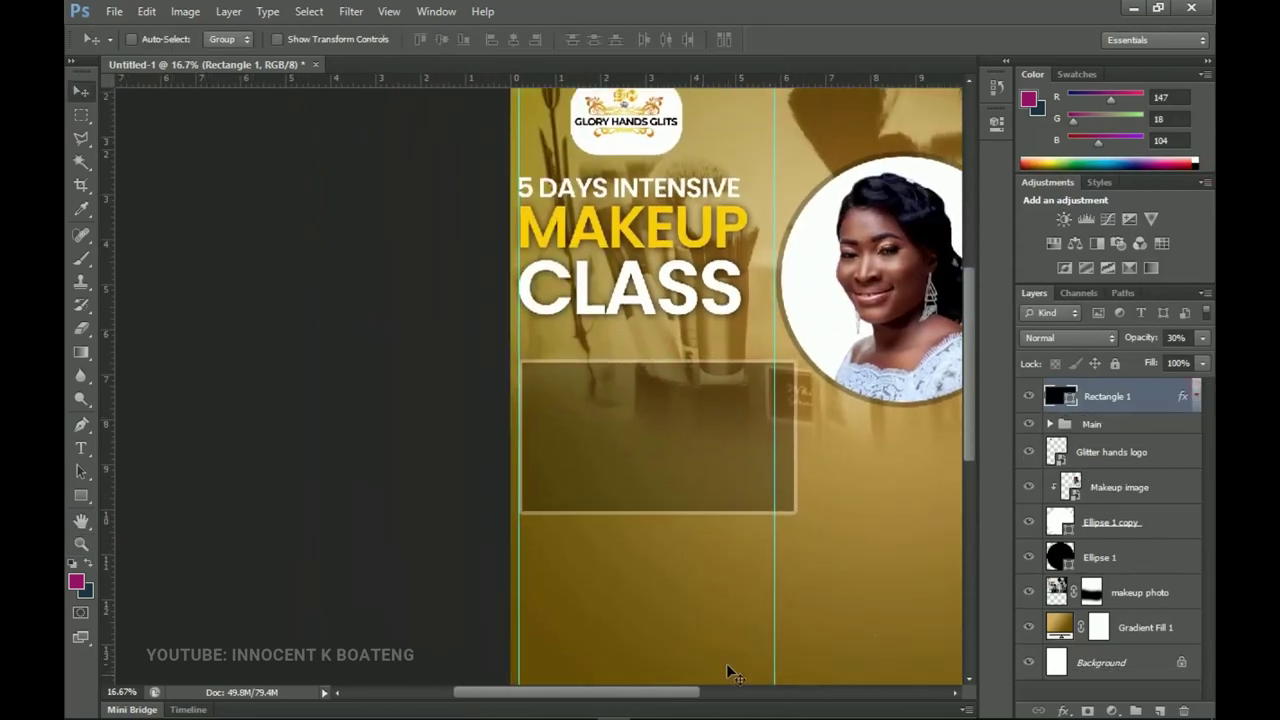
click(713, 707)
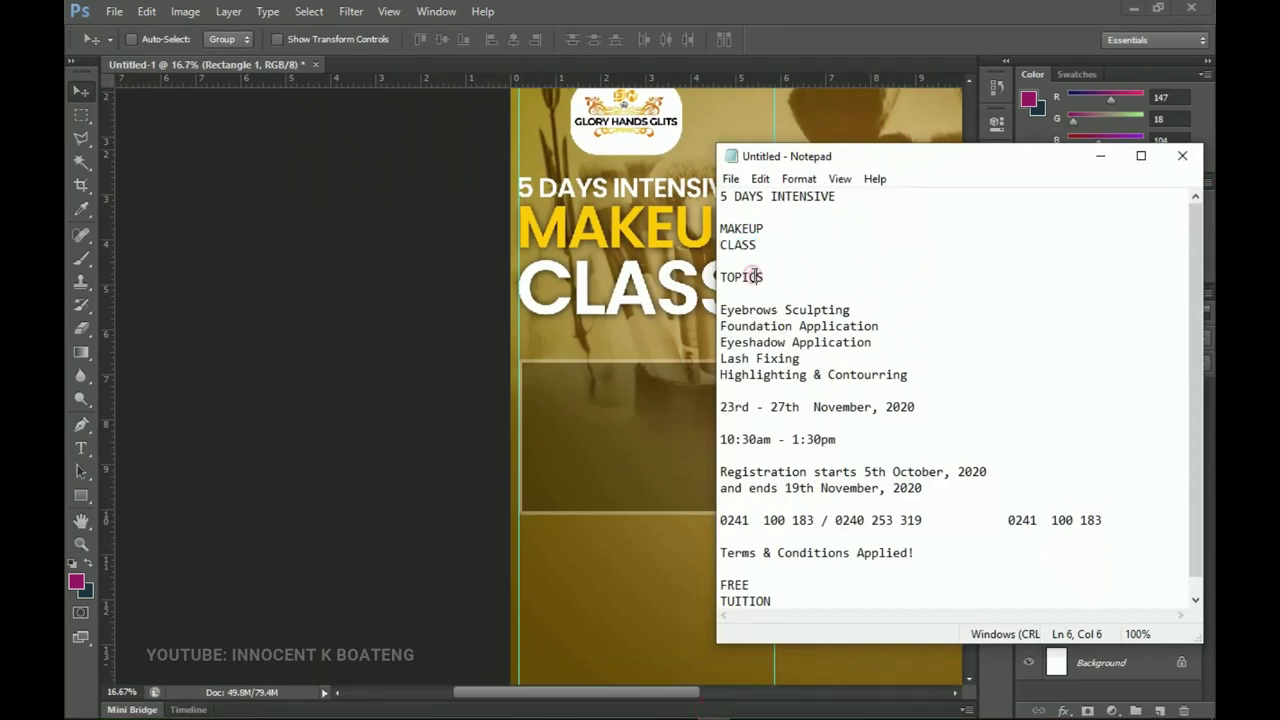
drag(766, 277, 720, 260)
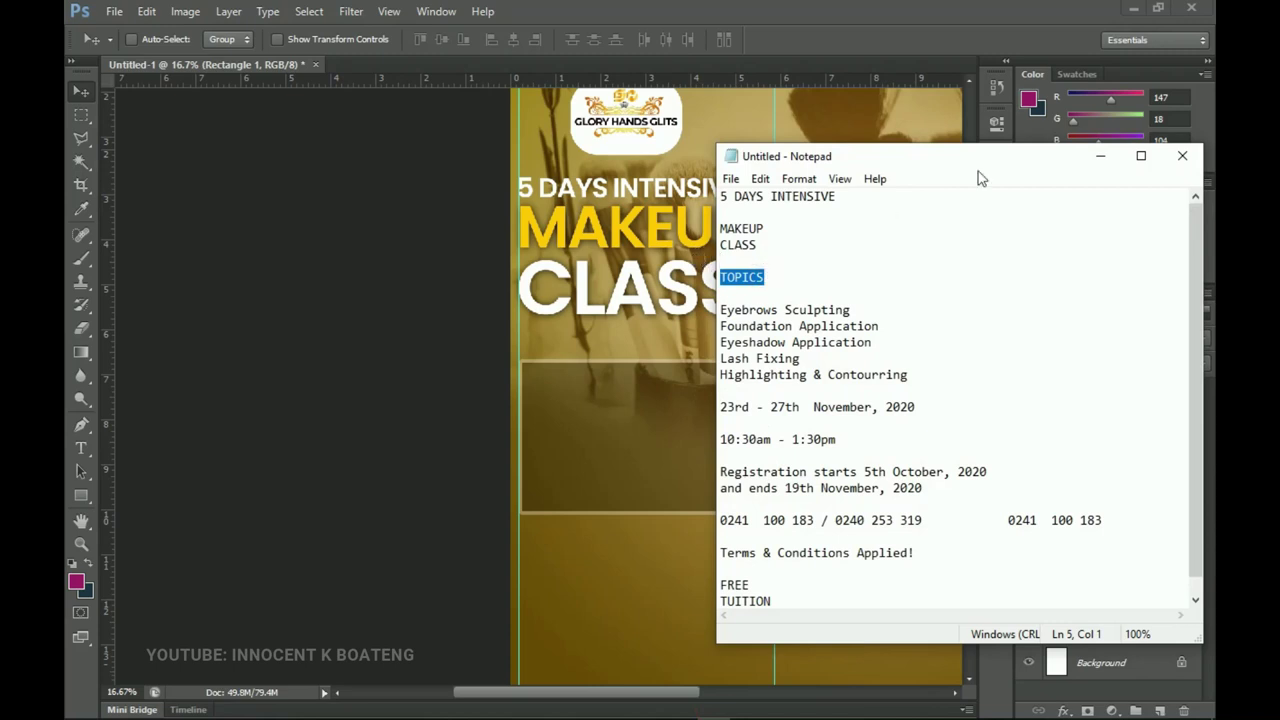
click(1100, 155)
key(ctrl+space)
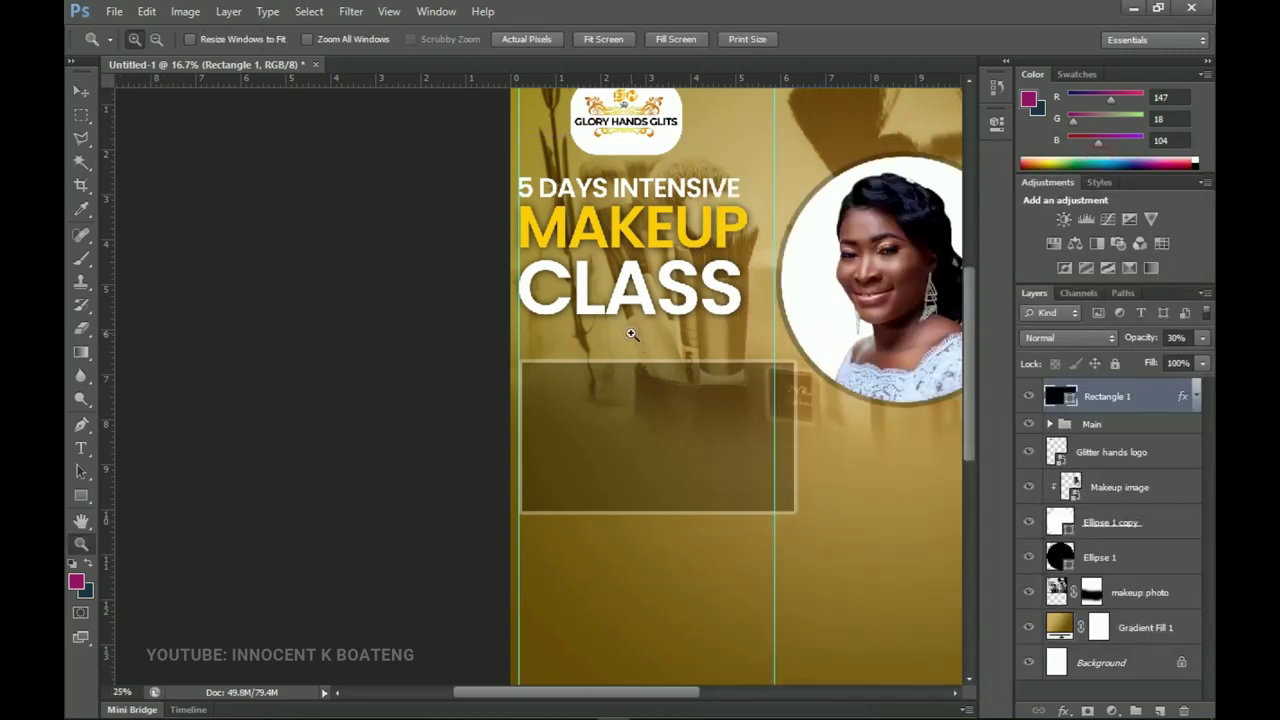
click(628, 336)
drag(680, 380, 670, 415)
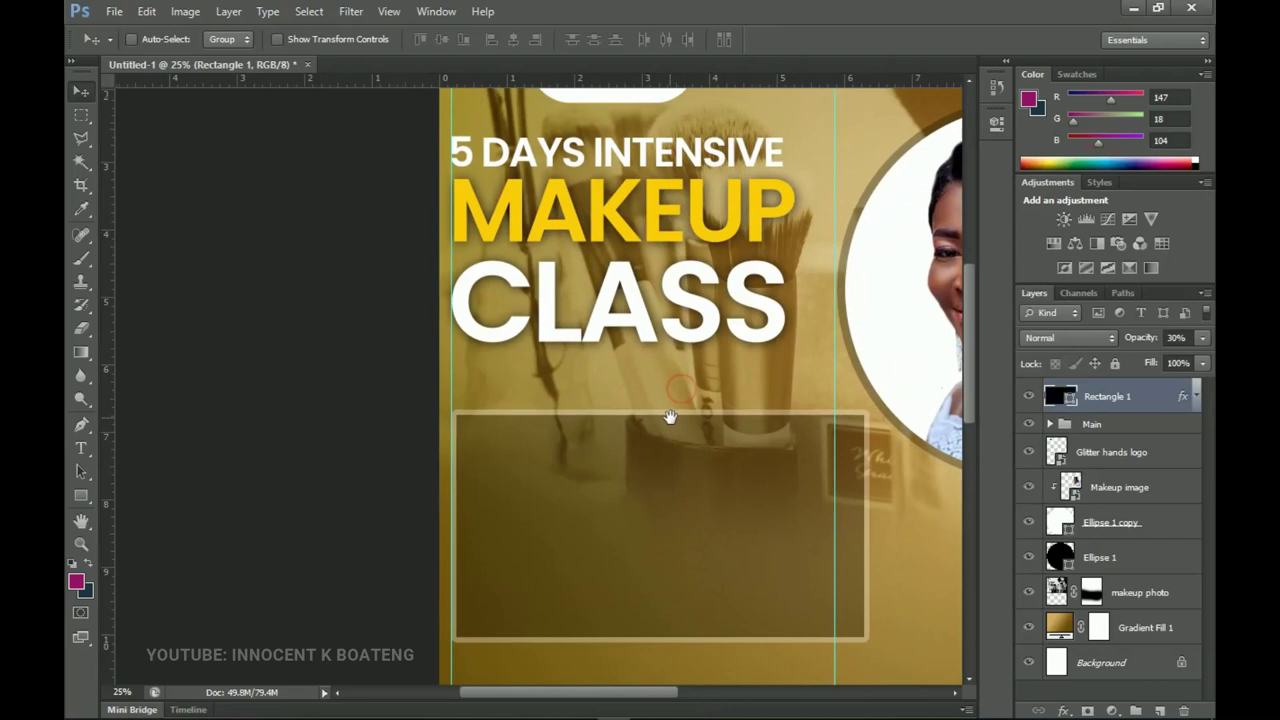
click(87, 497)
- Draw a small Rectangle 2 bar above the outlined box and fill it dark brown 563b07
drag(582, 376, 727, 407)
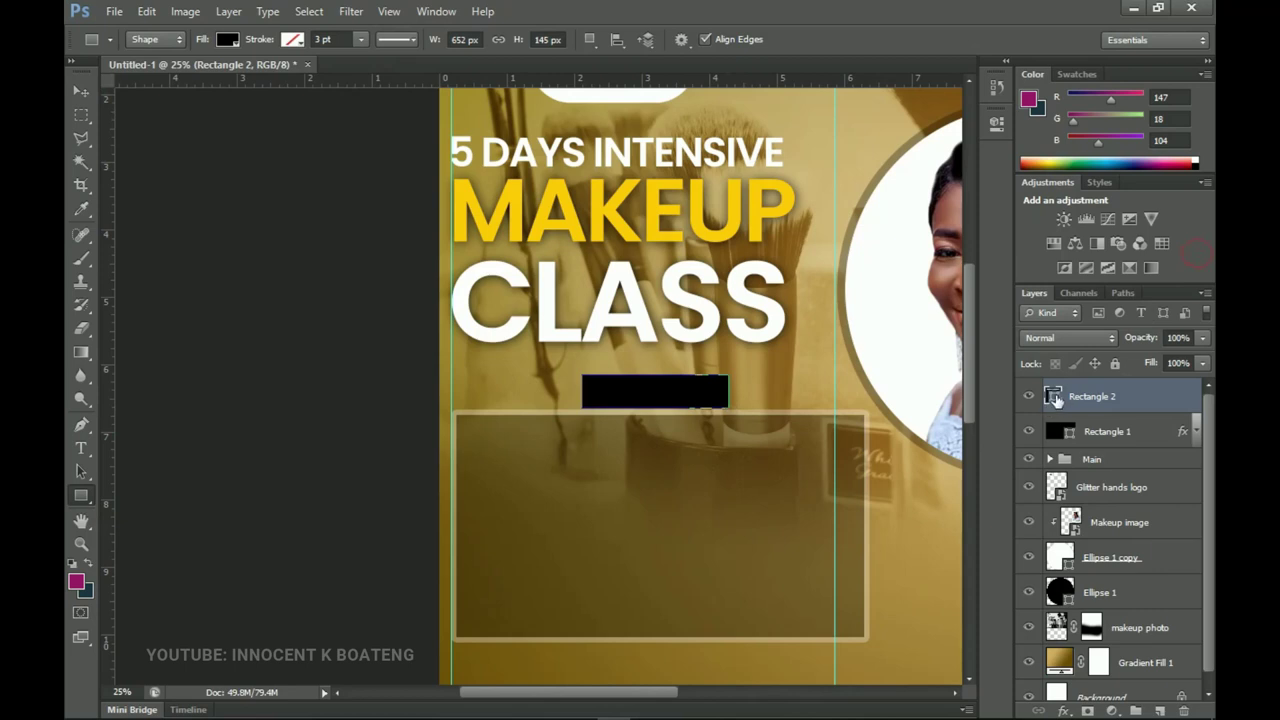
double_click(1055, 398)
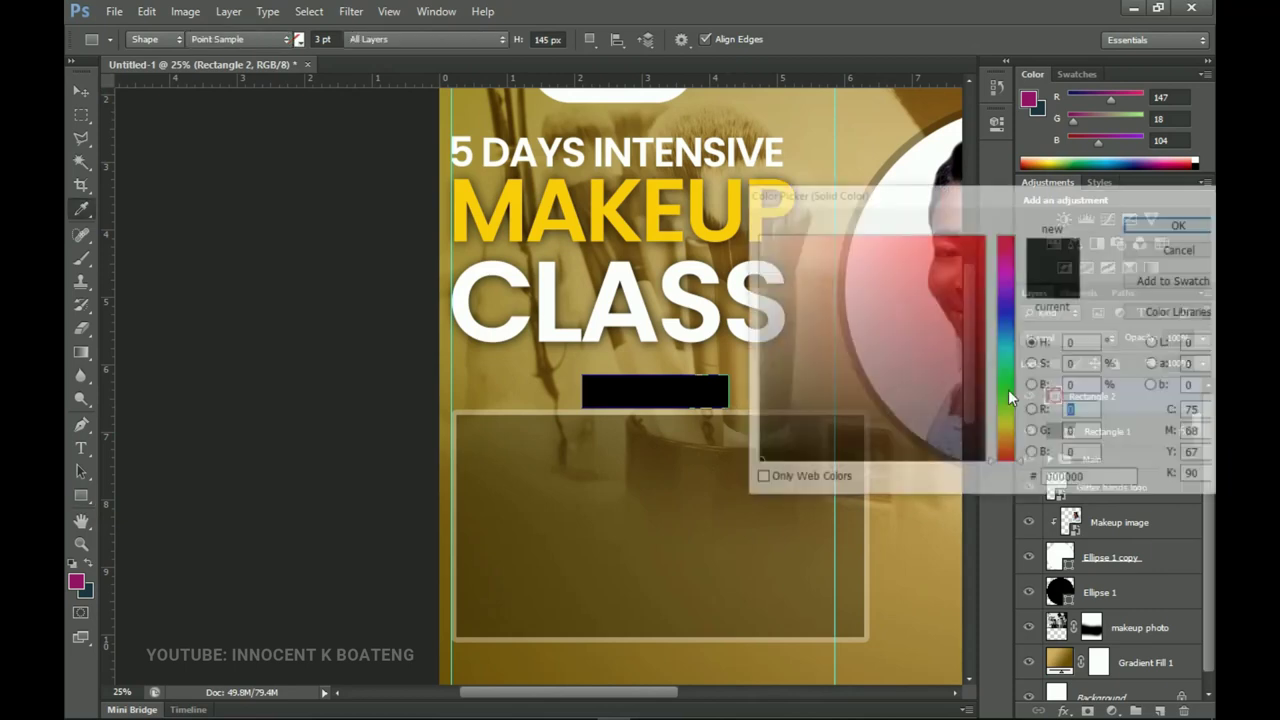
click(716, 256)
mouse_move(972, 372)
mouse_down()
mouse_move(982, 412)
mouse_move(982, 383)
mouse_up()
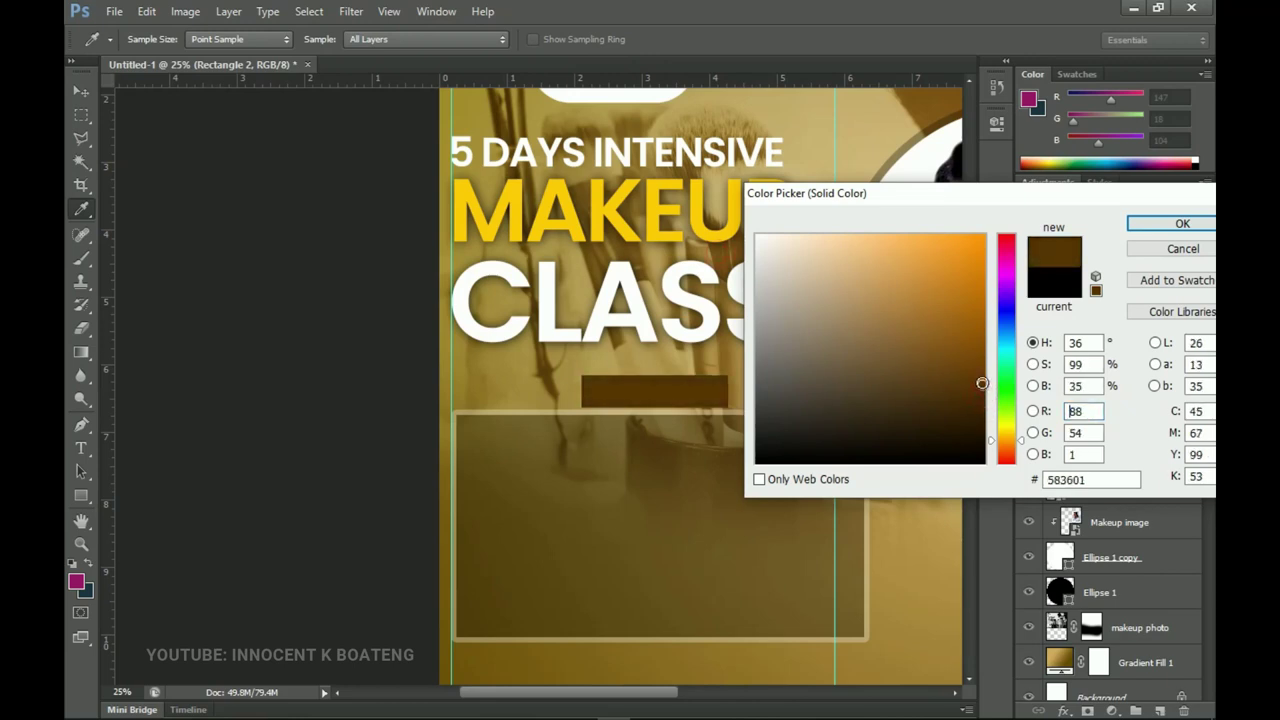
click(698, 356)
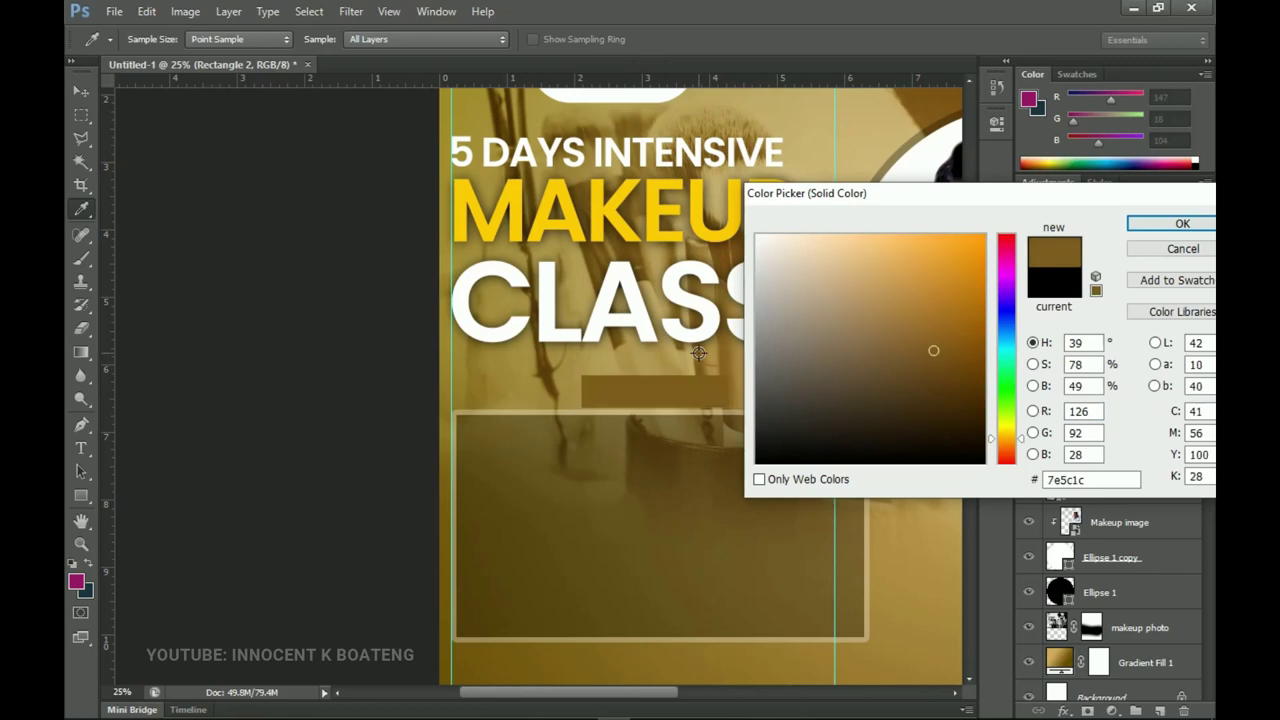
mouse_move(931, 380)
mouse_down()
mouse_move(976, 399)
mouse_move(966, 380)
mouse_up()
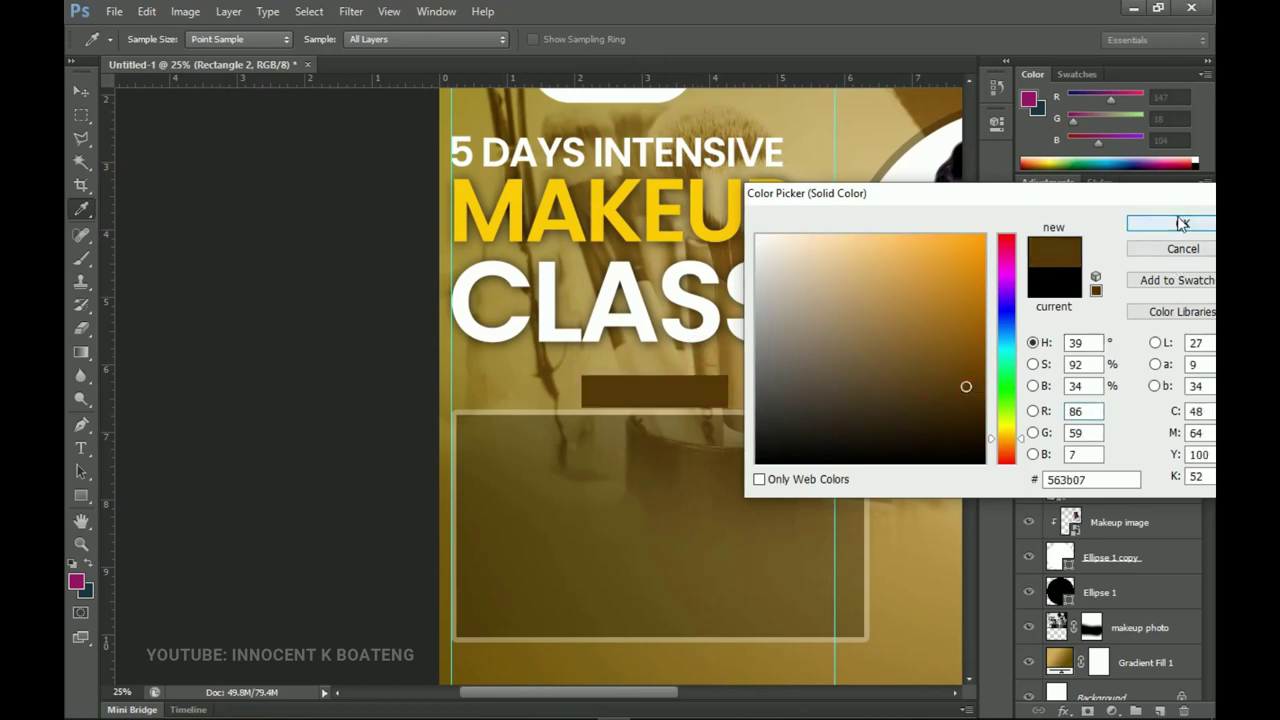
click(1140, 223)
key(v)
click(752, 378)
- Type TOPICS, move it onto the brown bar, and stack its layer above the bar
key(t)
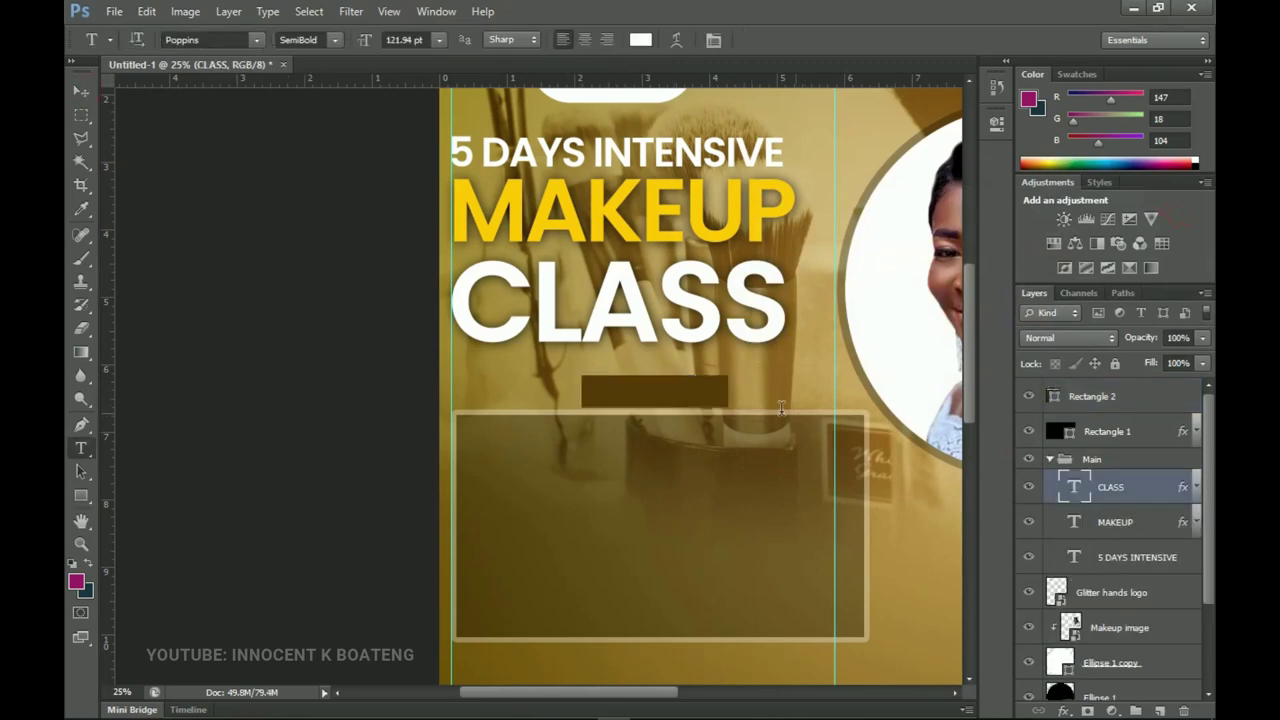
click(813, 388)
text(TOPICS)
click(81, 90)
drag(900, 415, 680, 408)
drag(1120, 487, 1102, 392)
drag(663, 414, 685, 410)
key(z)
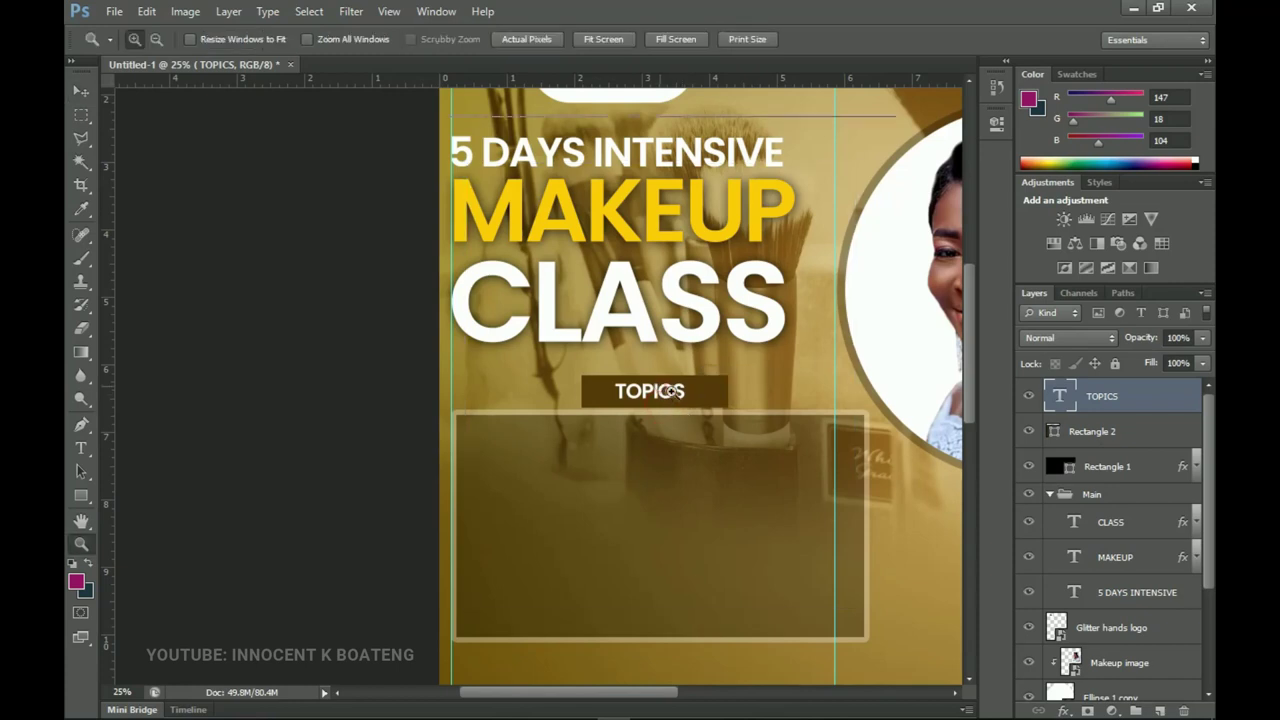
click(672, 393)
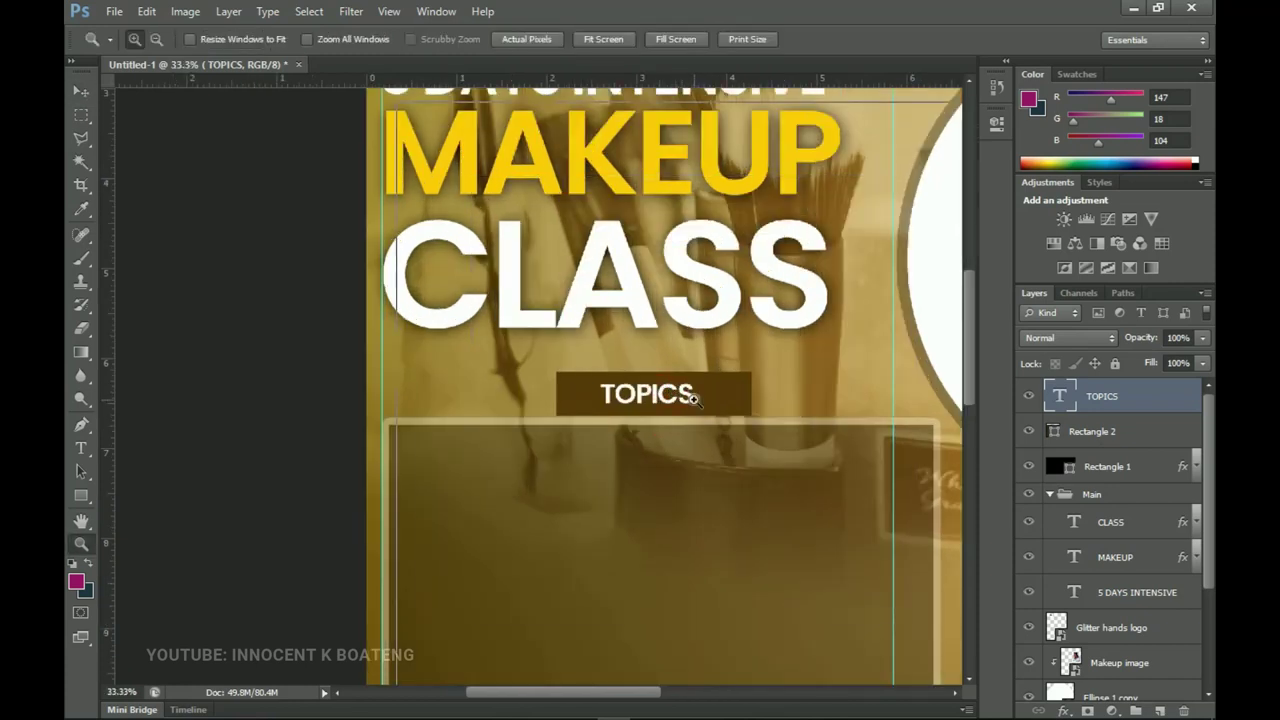
click(692, 392)
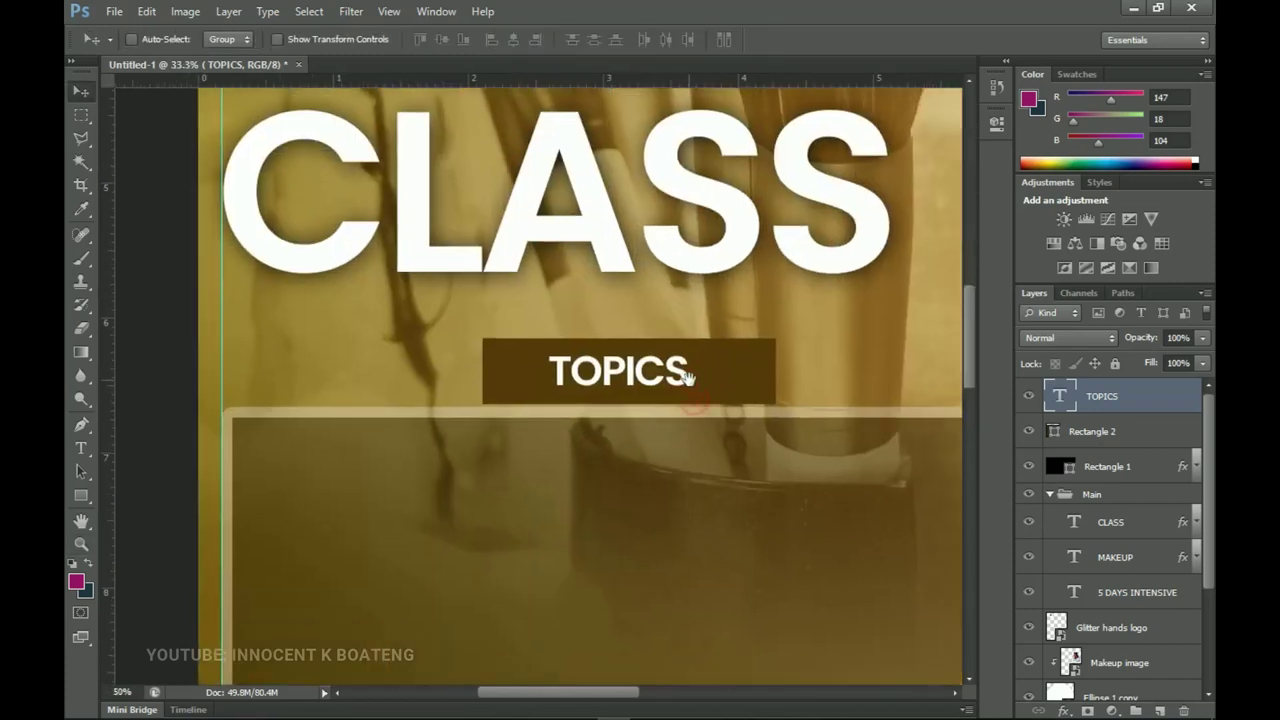
- Enlarge TOPICS to about 129% and nudge it to centre on the bar
click(1102, 441)
key(ctrl+t)
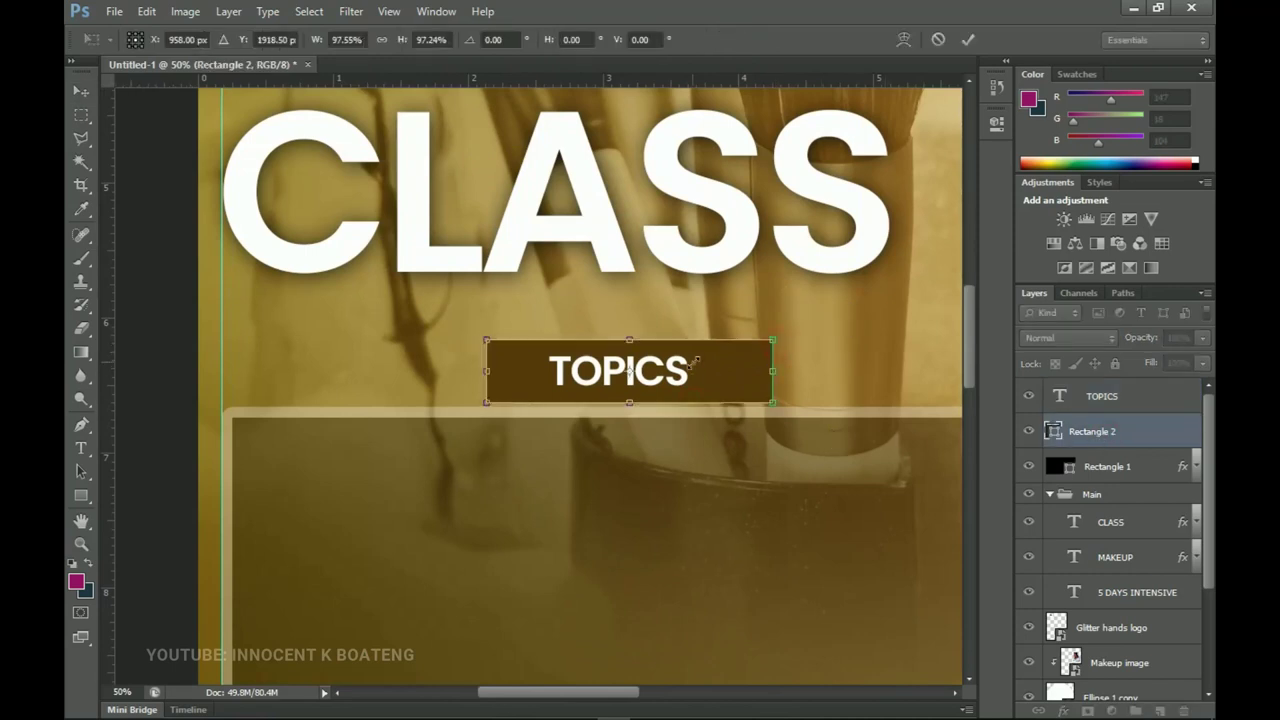
key(Return)
right_click(660, 390)
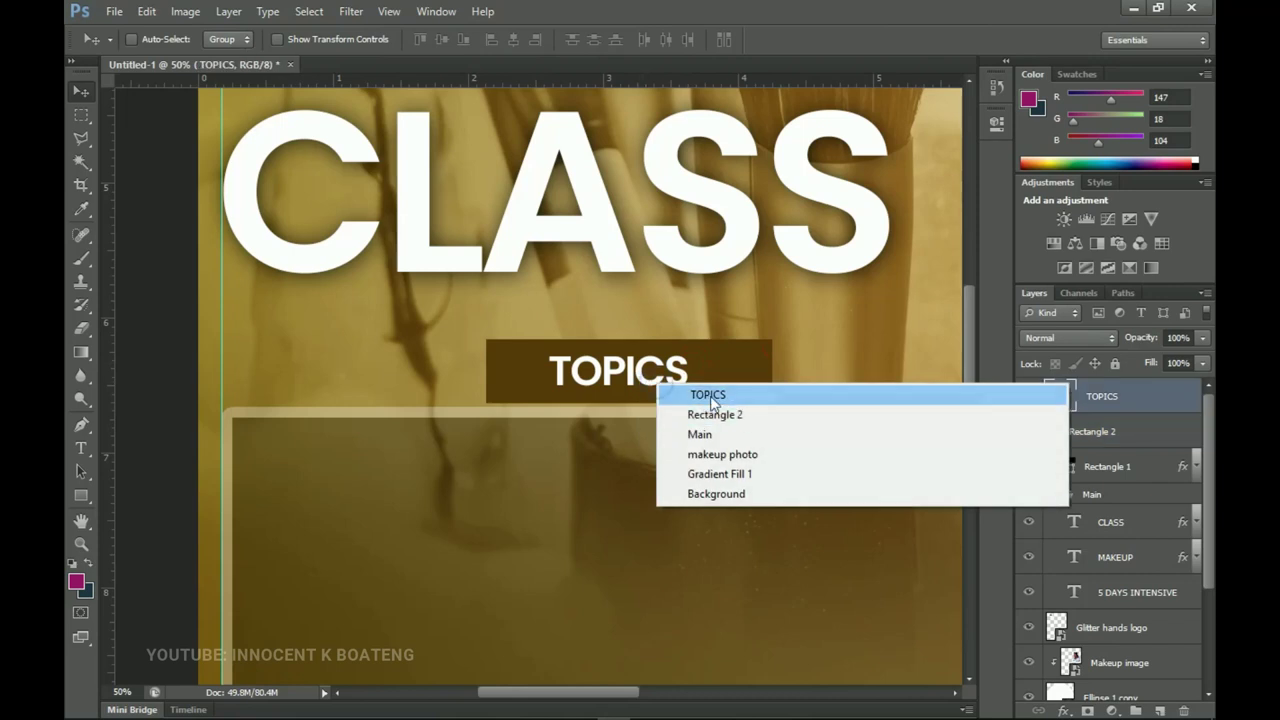
click(670, 392)
key(ctrl+t)
drag(688, 410, 712, 413)
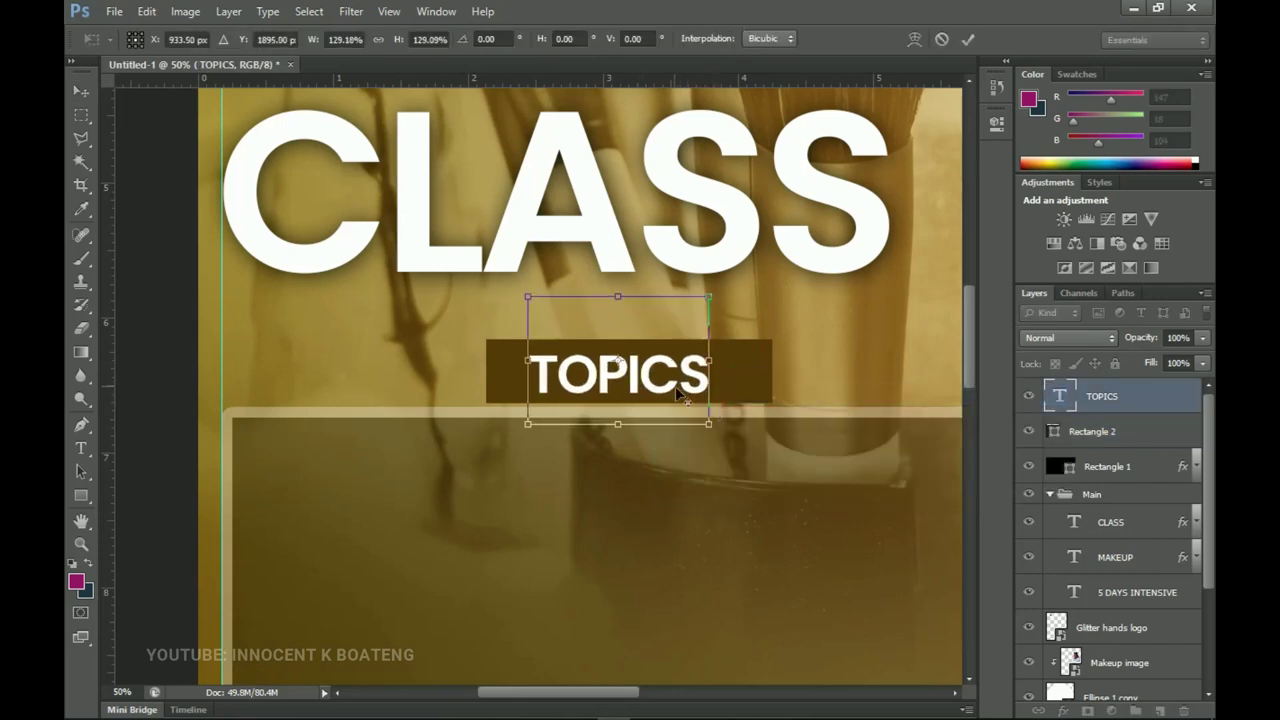
key(Return)
key(shift+Right)
key(shift+Up)
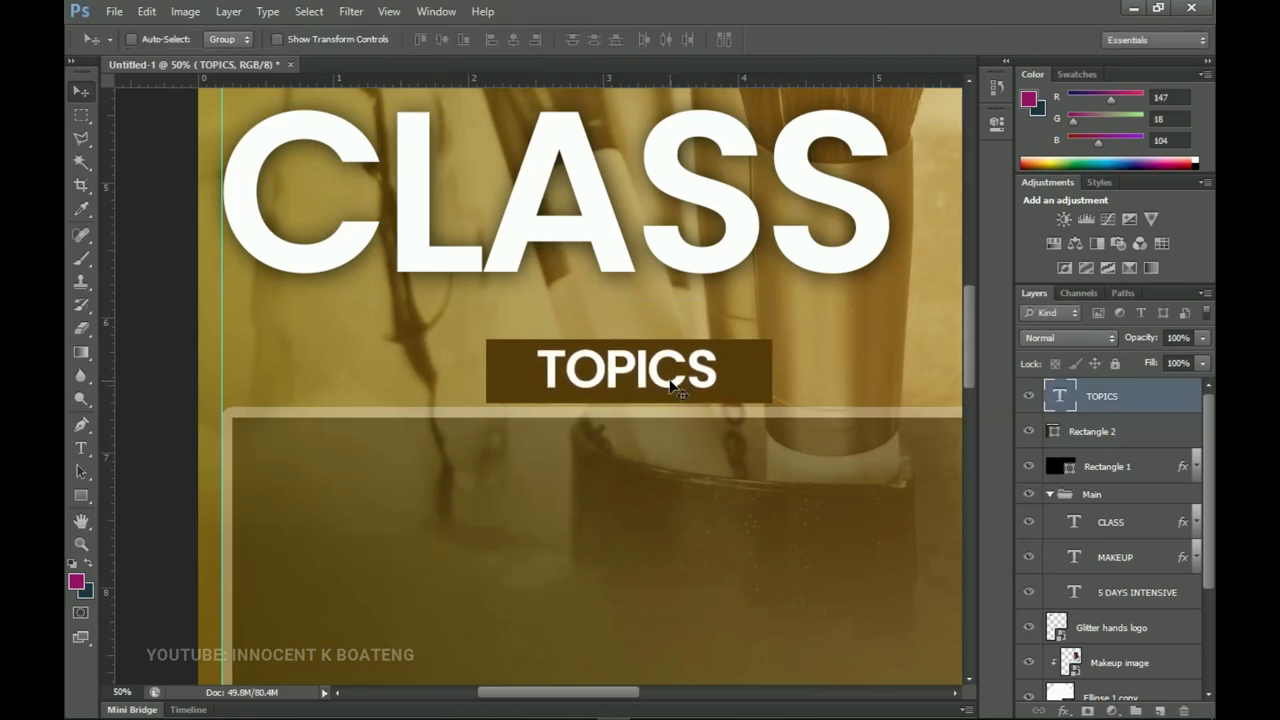
- Pan and zoom out to 33.3% to frame the outlined box
scroll(670, 385, down, 5)
drag(670, 385, 695, 407)
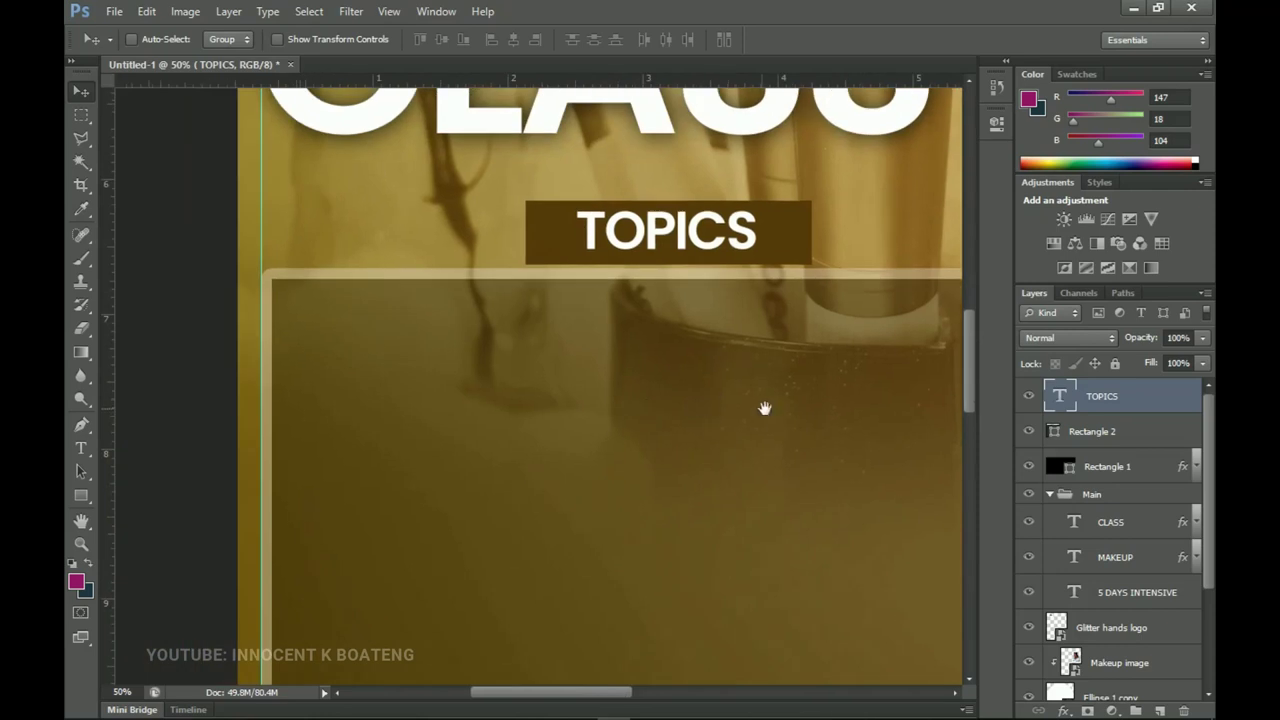
drag(427, 386, 337, 303)
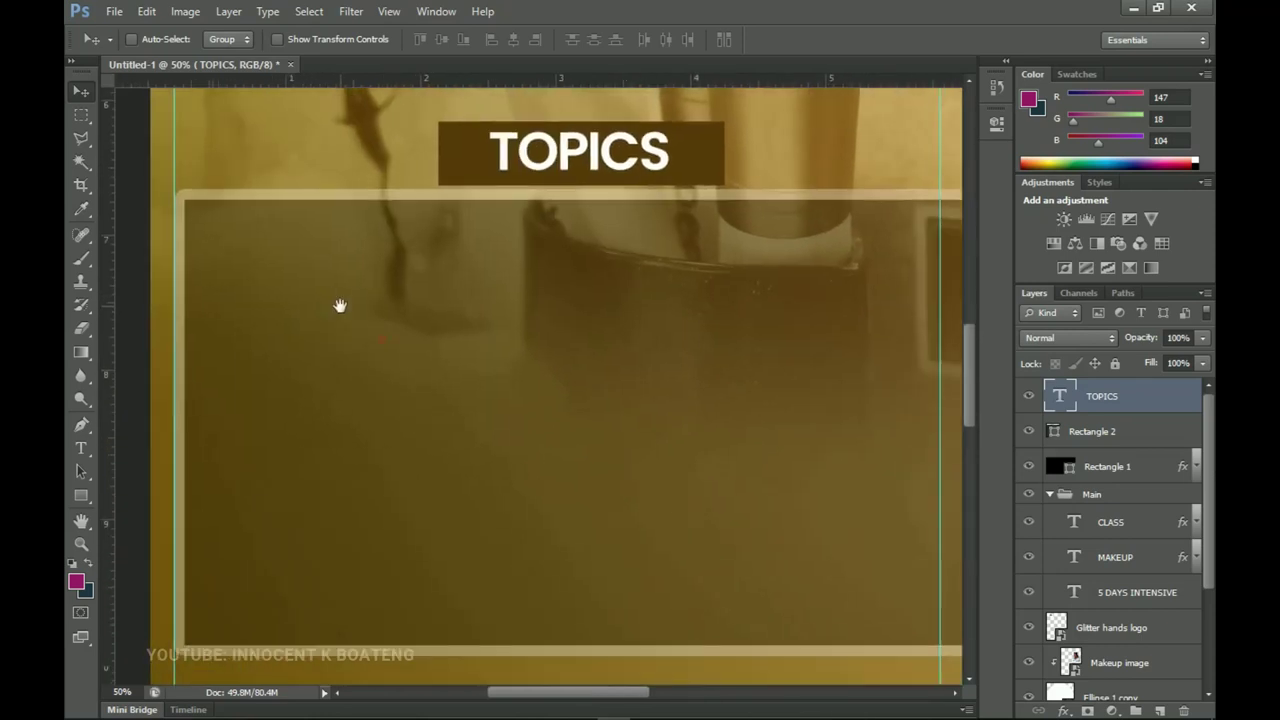
key(z)
alt+click(554, 449)
drag(554, 449, 574, 469)
- Paste the five topic lines from the notes into a text box inside the outlined box
key(v)
key(t)
click(401, 378)
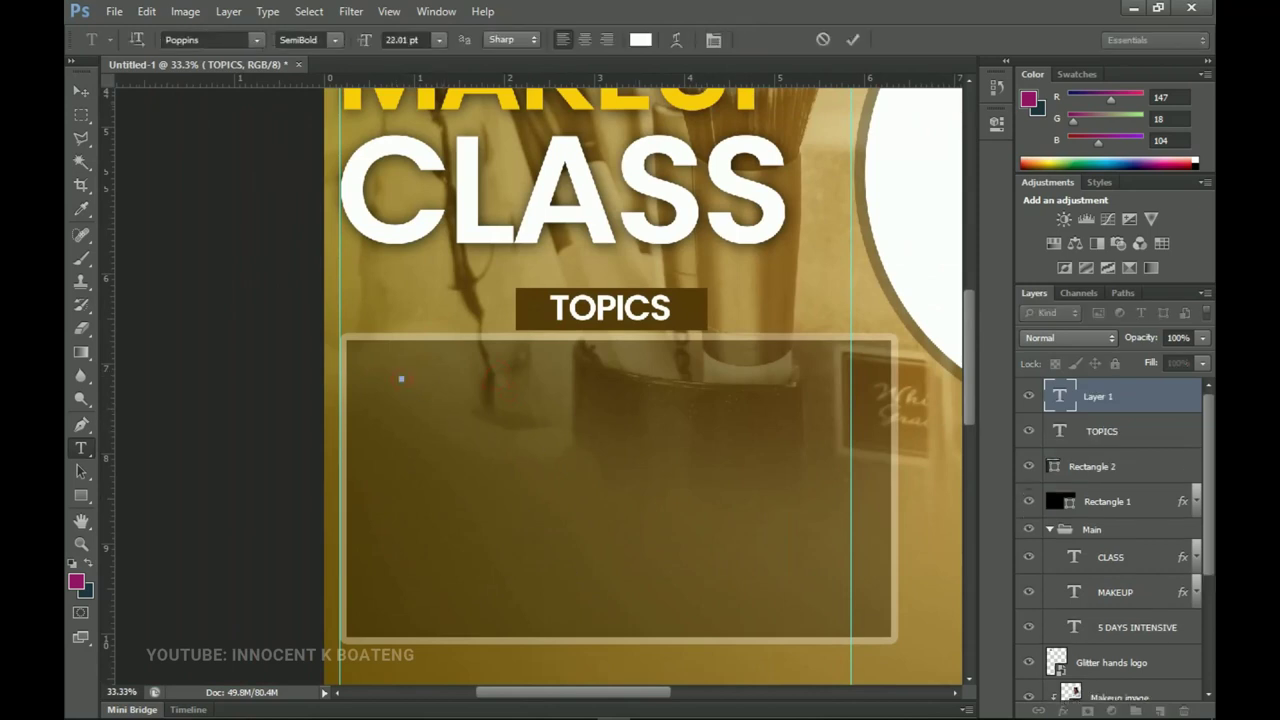
click(714, 714)
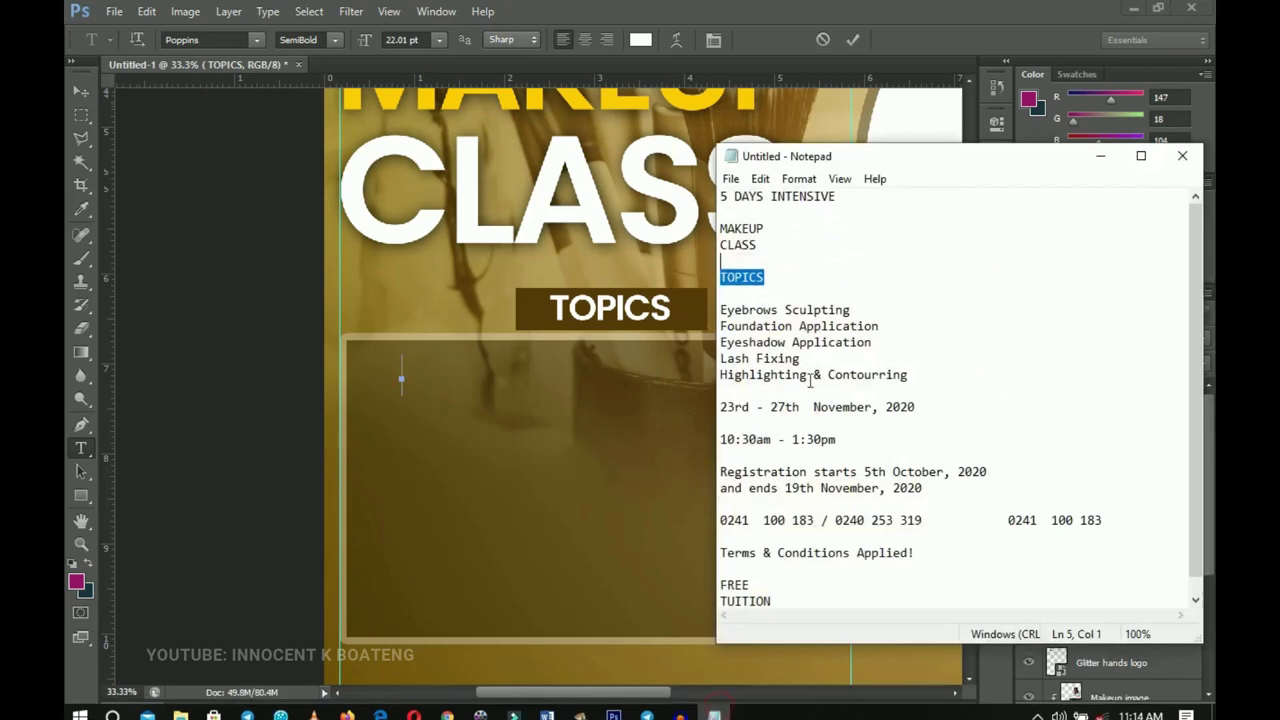
mouse_move(908, 375)
mouse_down()
mouse_move(745, 342)
mouse_move(722, 311)
mouse_up()
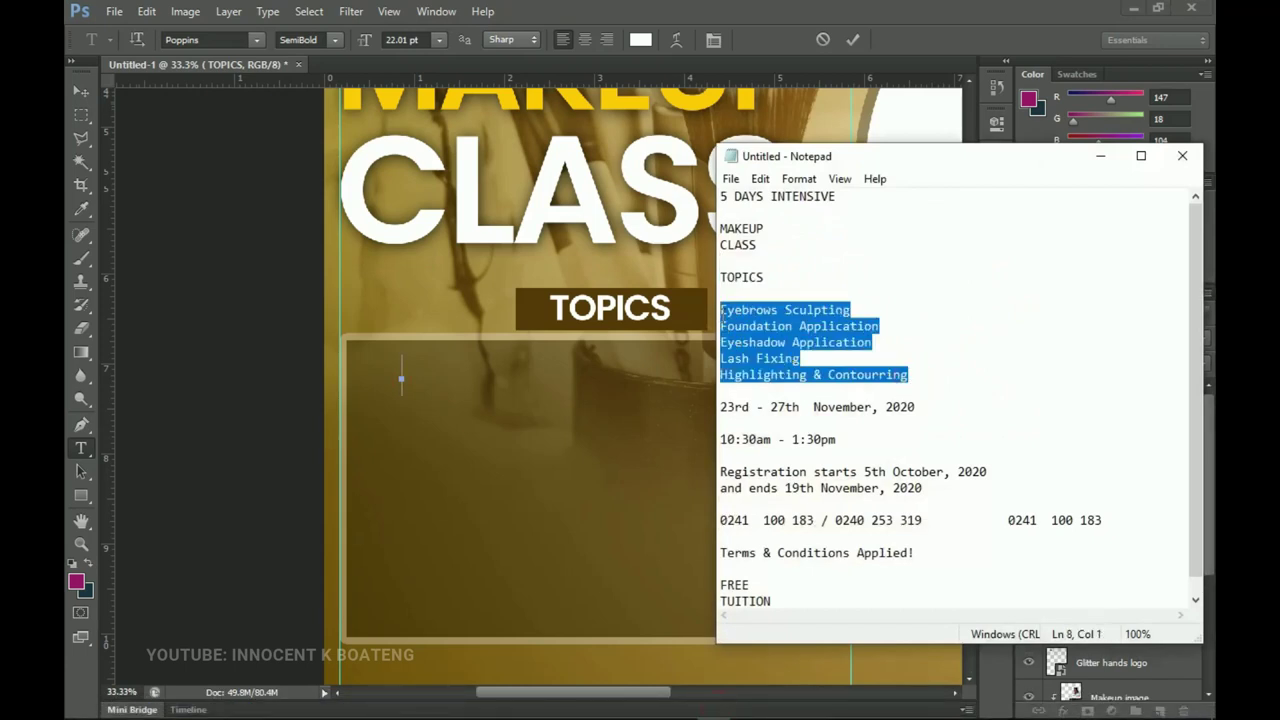
click(1100, 155)
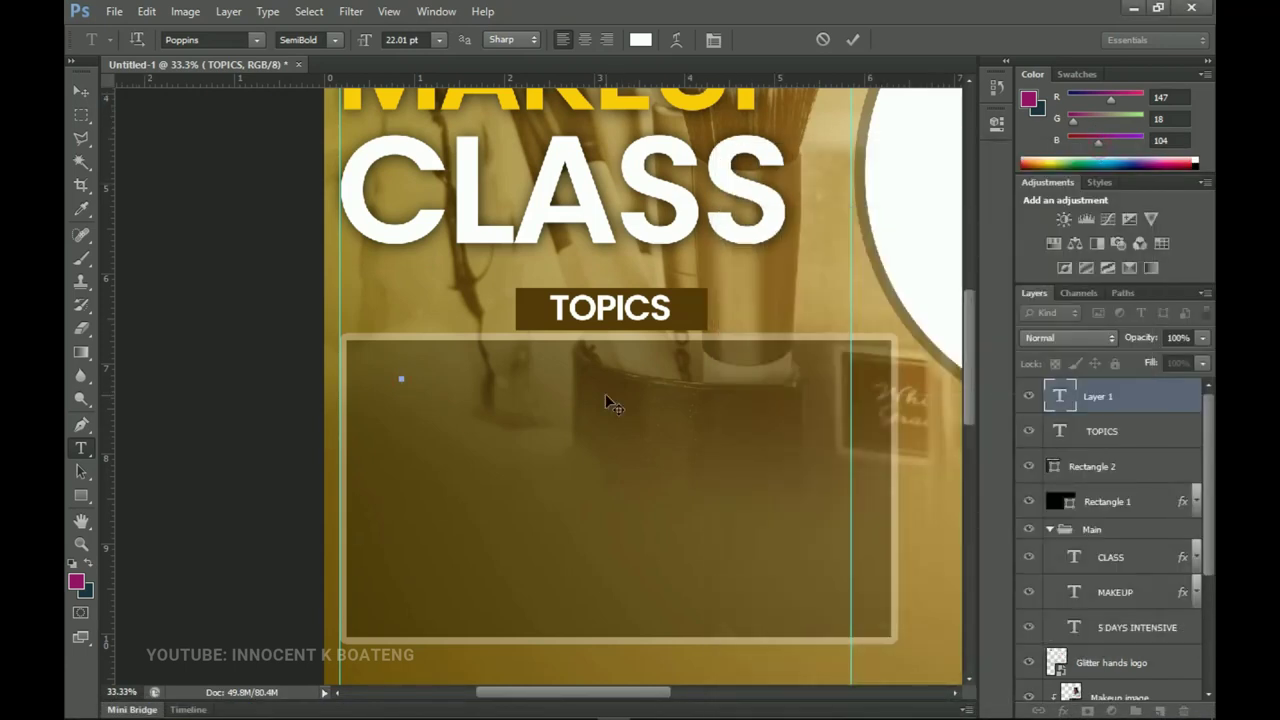
text(Eyebrows Sculpting Foundation Application Eyeshadow Application Lash Fixing Highlighting & Contourring)
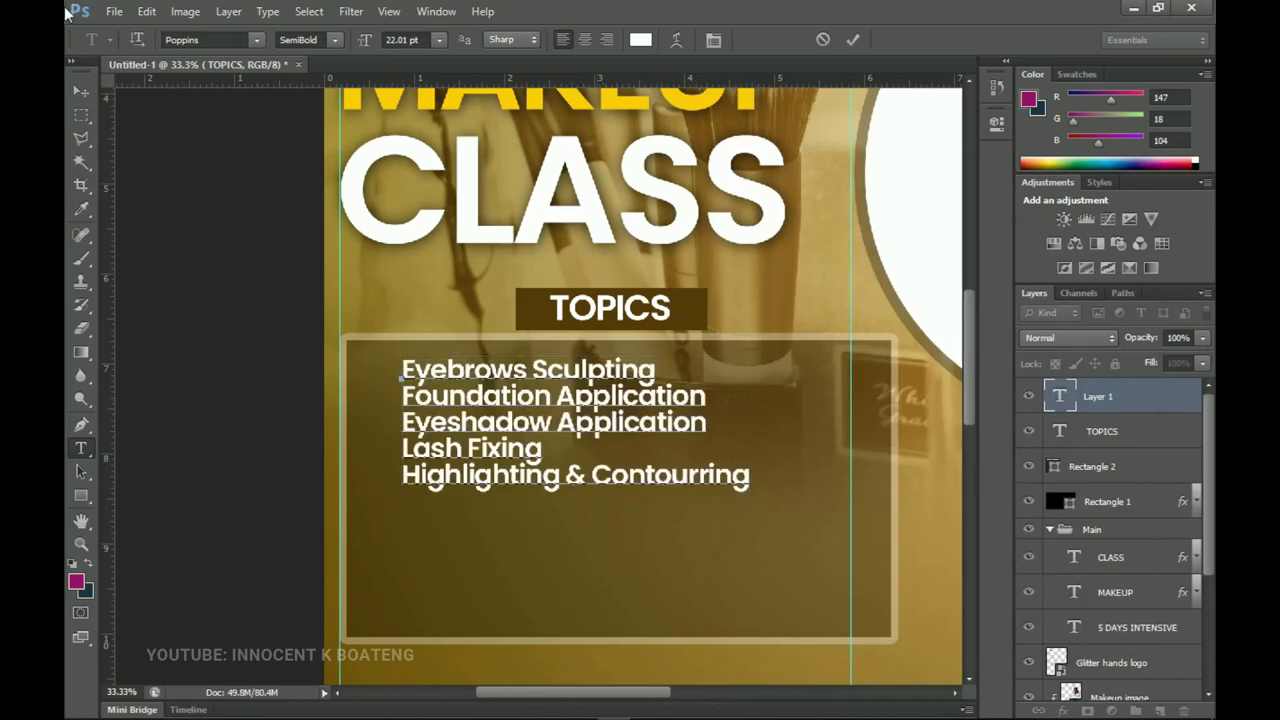
key(ctrl+Return)
- Set all topic lines to Medium weight at size 28
click(578, 418)
key(ctrl+a)
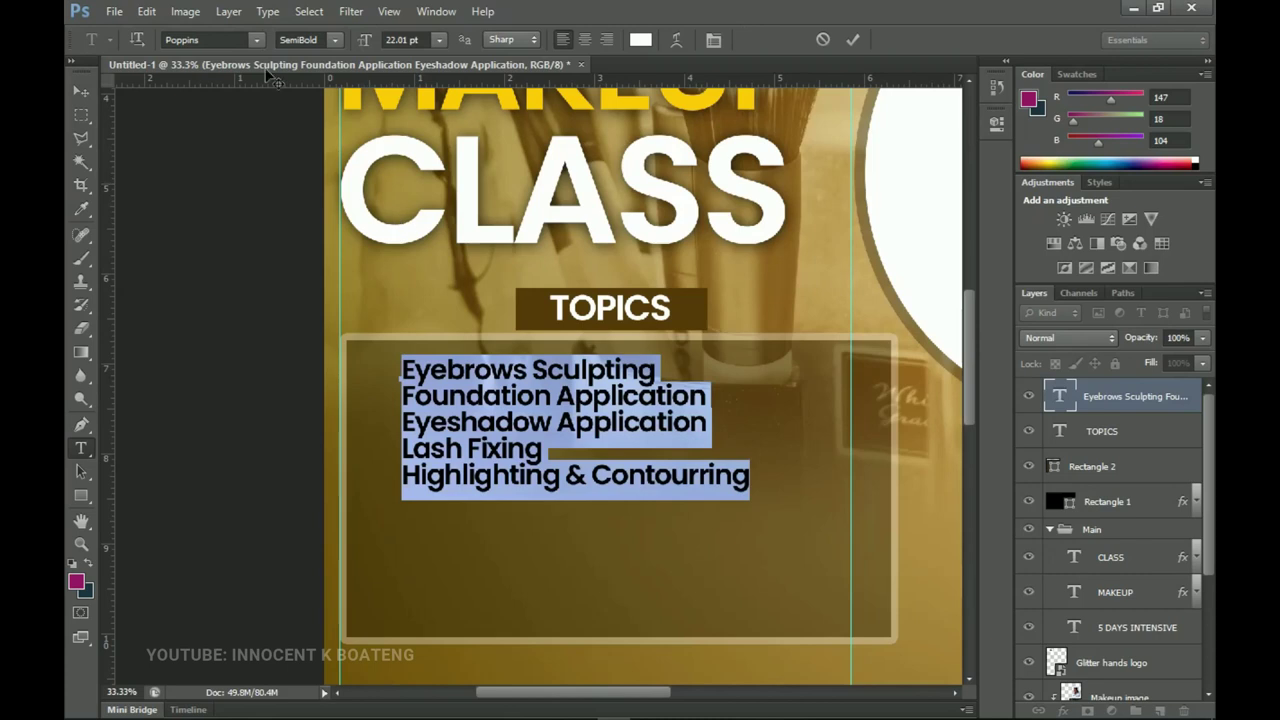
click(333, 40)
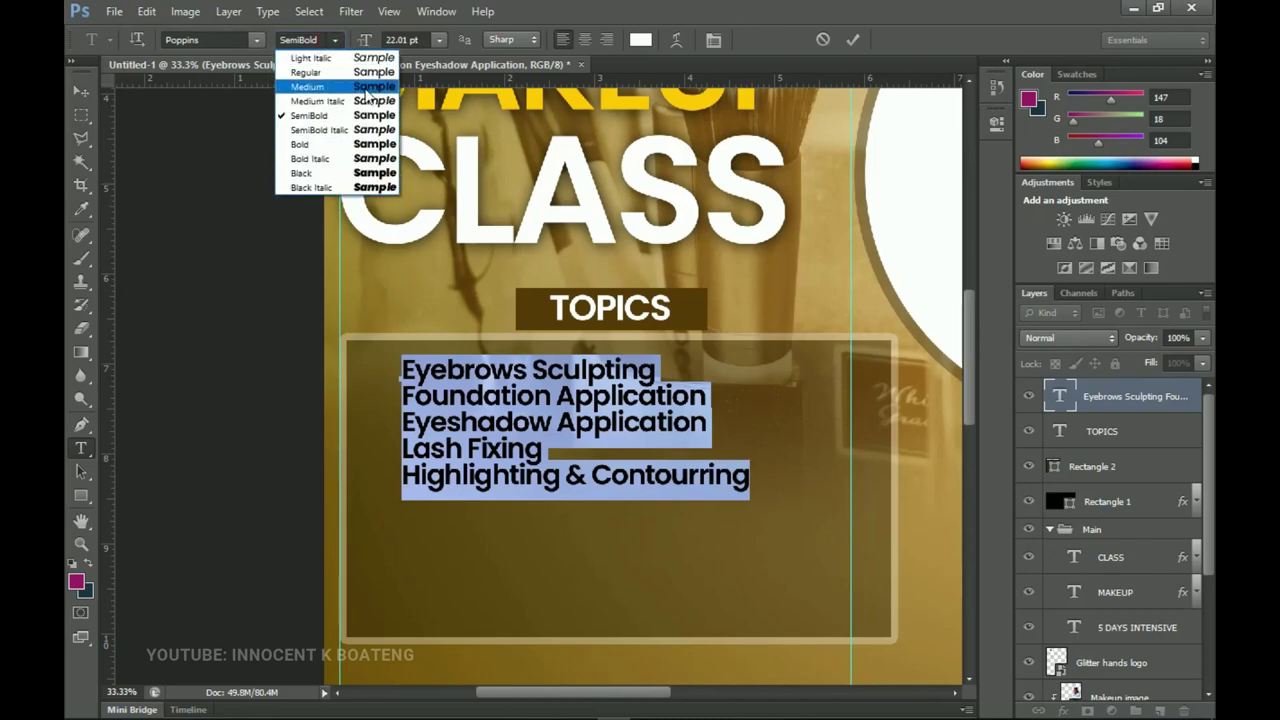
click(367, 92)
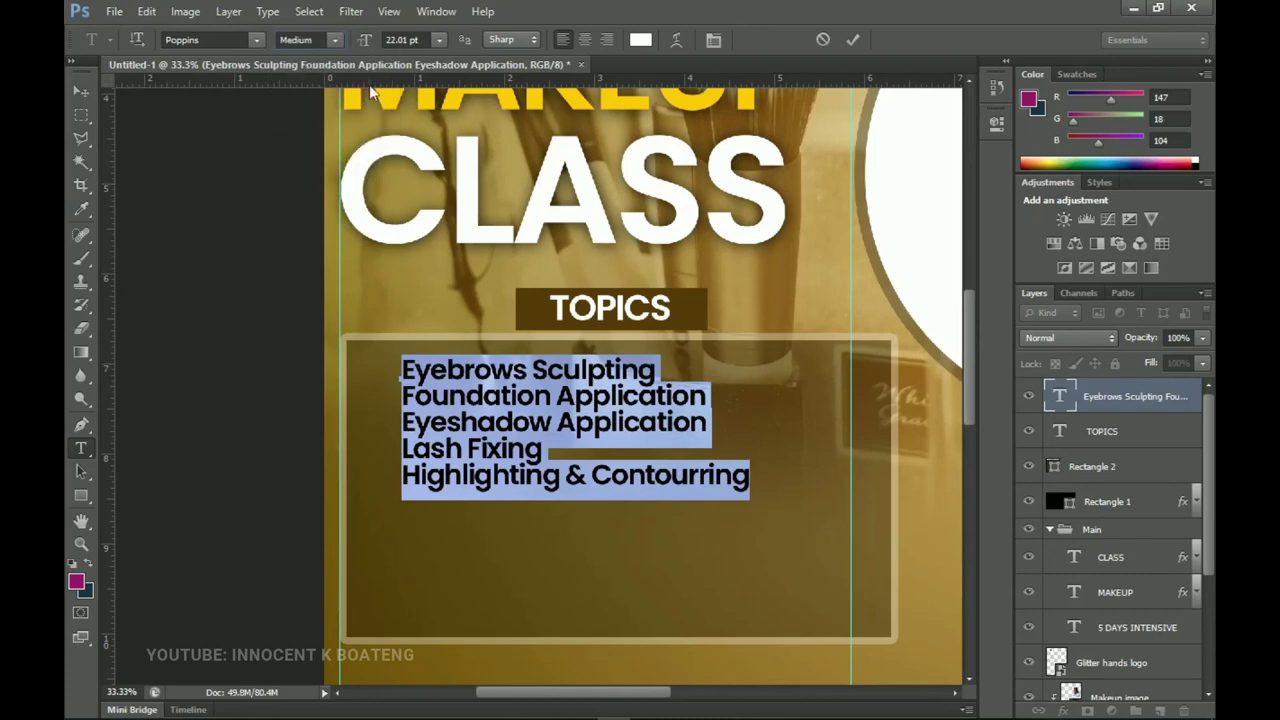
click(421, 40)
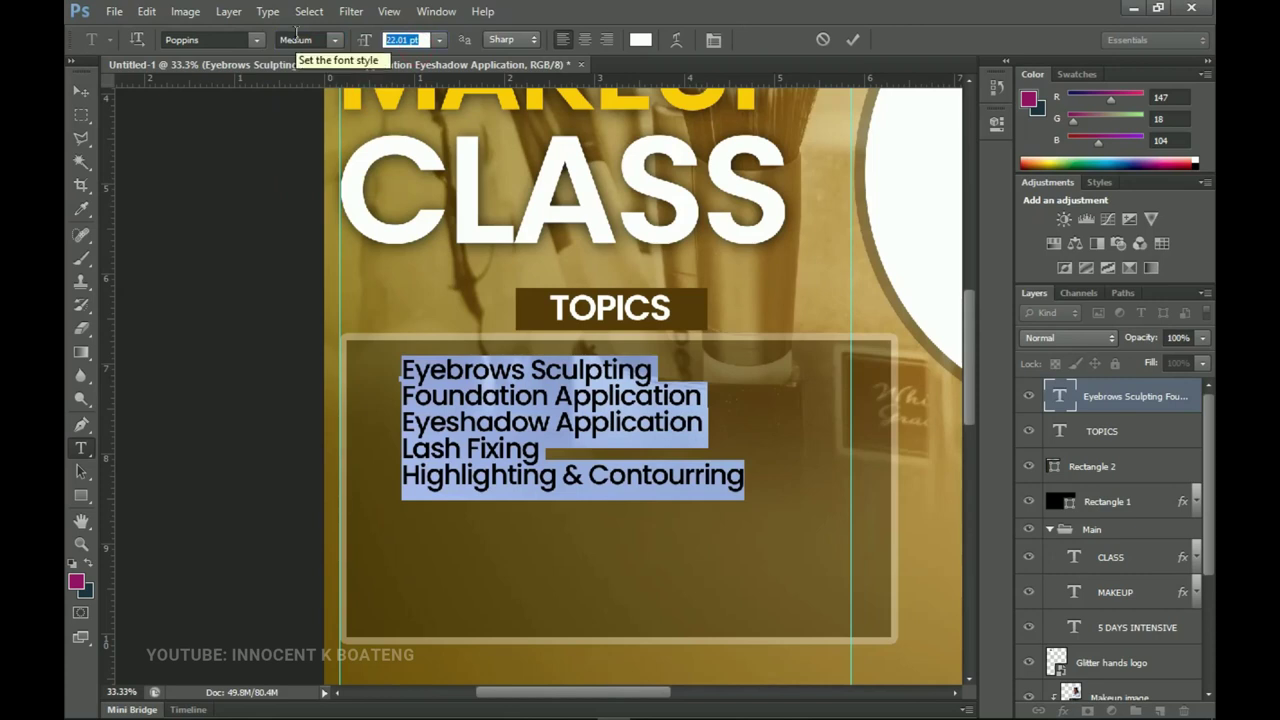
text(28)
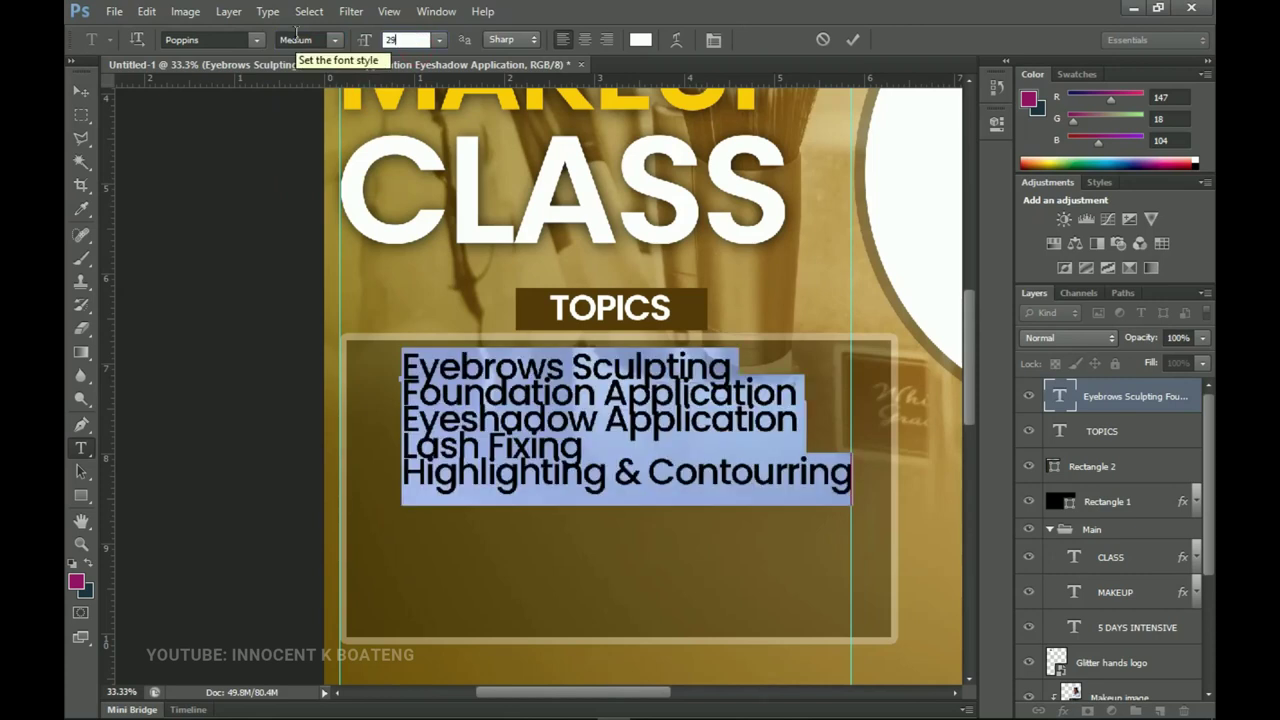
key(Return)
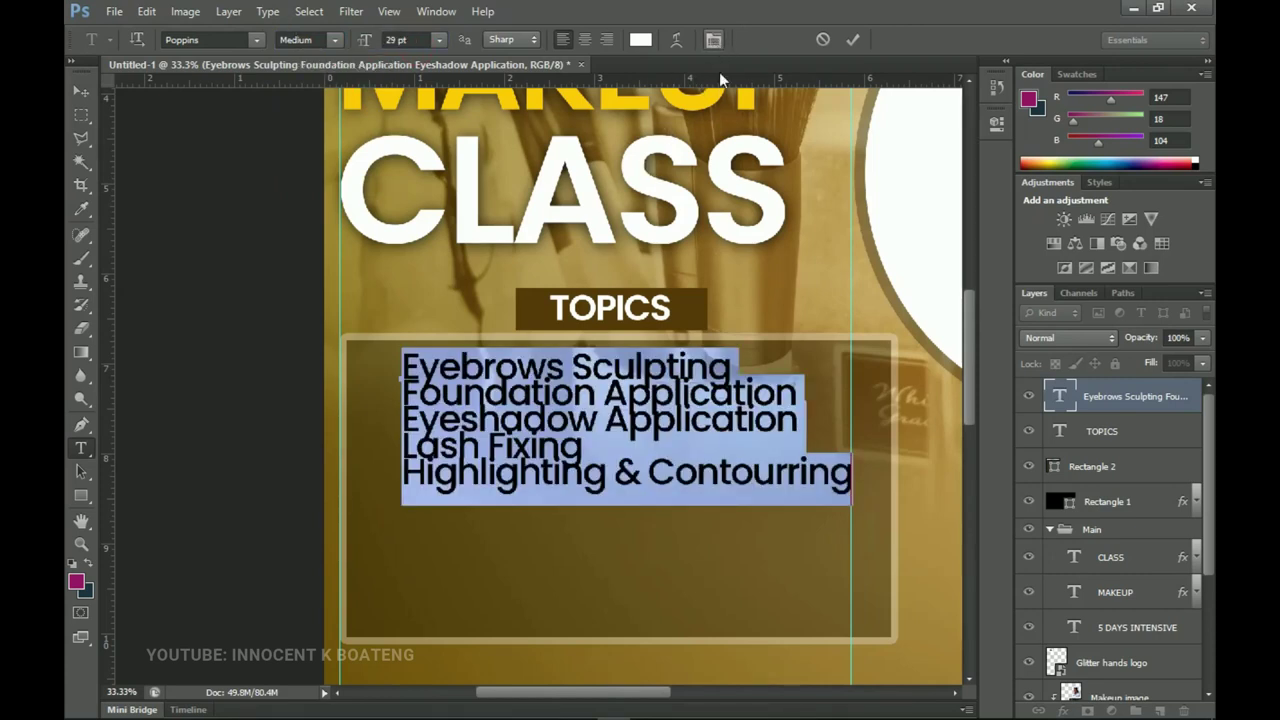
- Raise the topics' leading from 21.03 pt to 35.03 pt and move the list down in the box
click(713, 40)
click(855, 169)
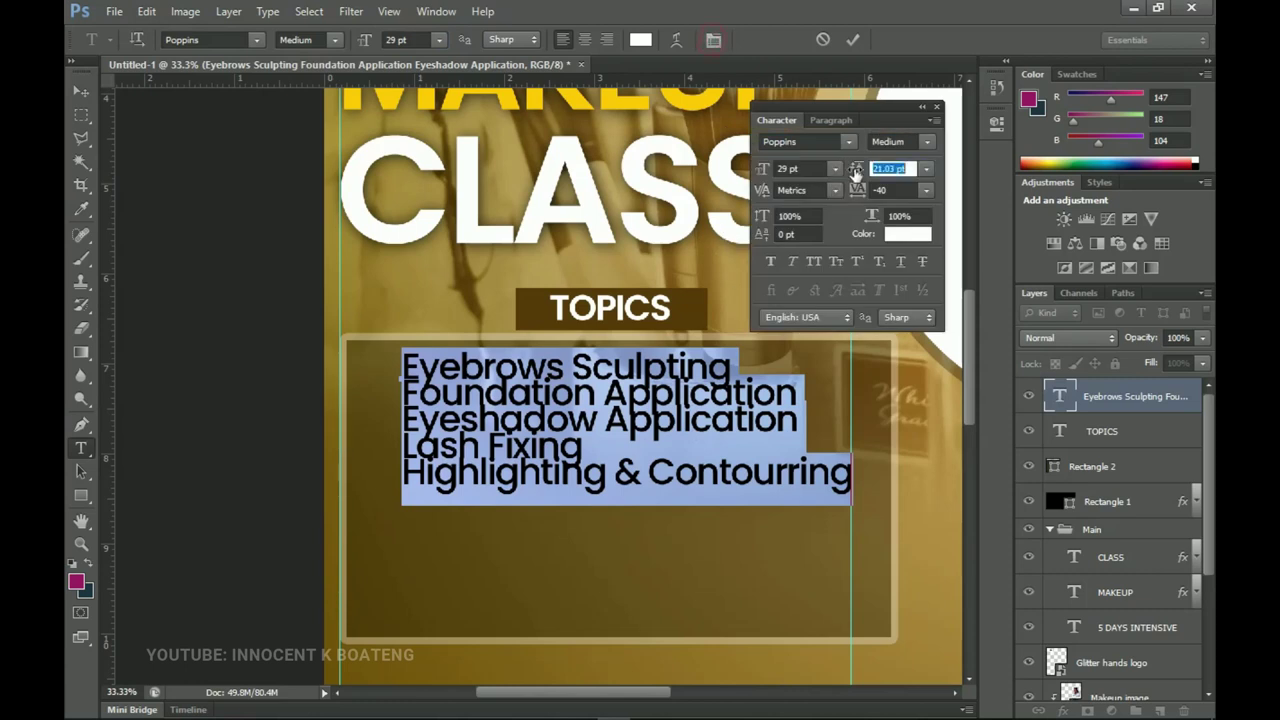
drag(855, 169, 867, 172)
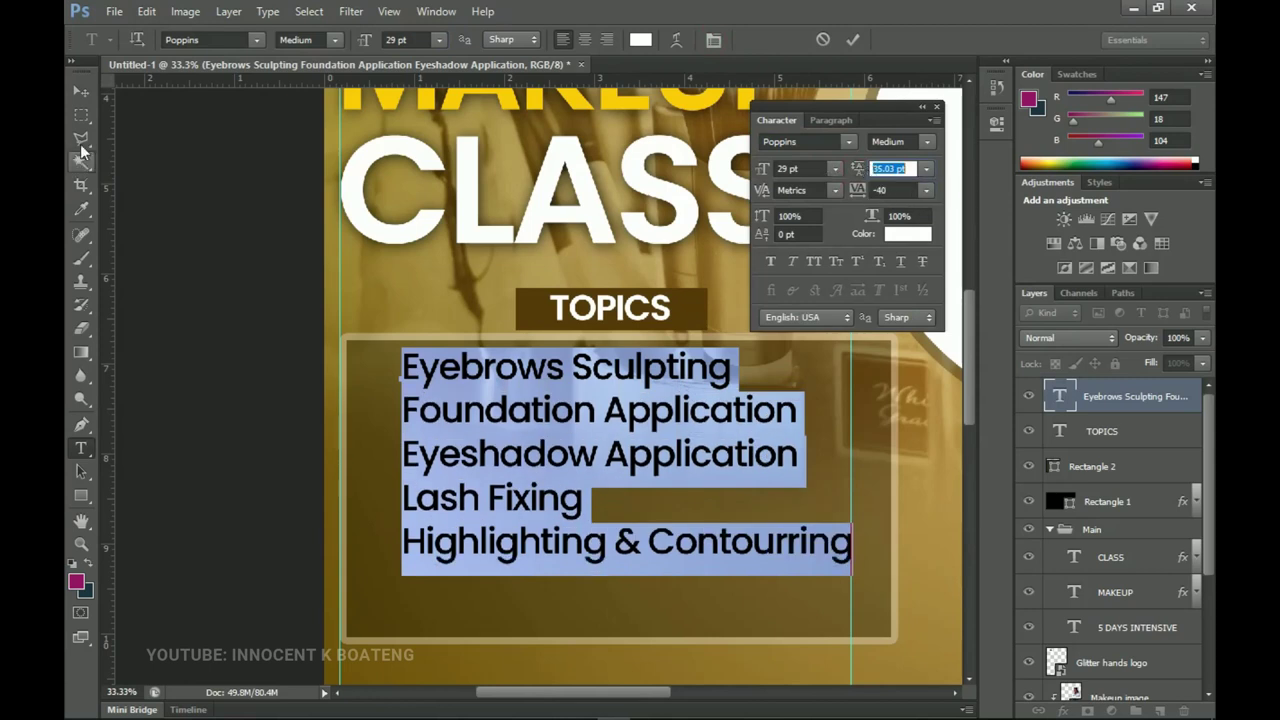
click(81, 91)
mouse_move(580, 452)
mouse_down()
mouse_move(578, 484)
mouse_move(594, 462)
mouse_up()
key(t)
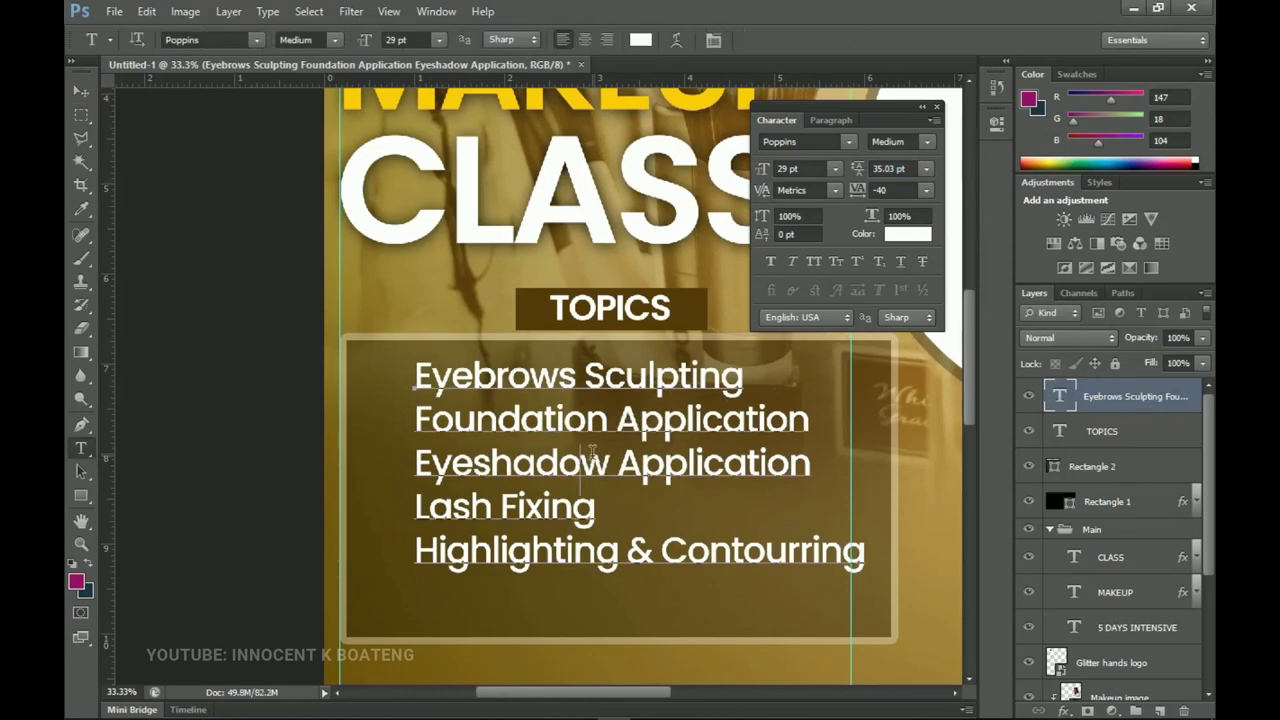
click(593, 462)
key(ctrl+a)
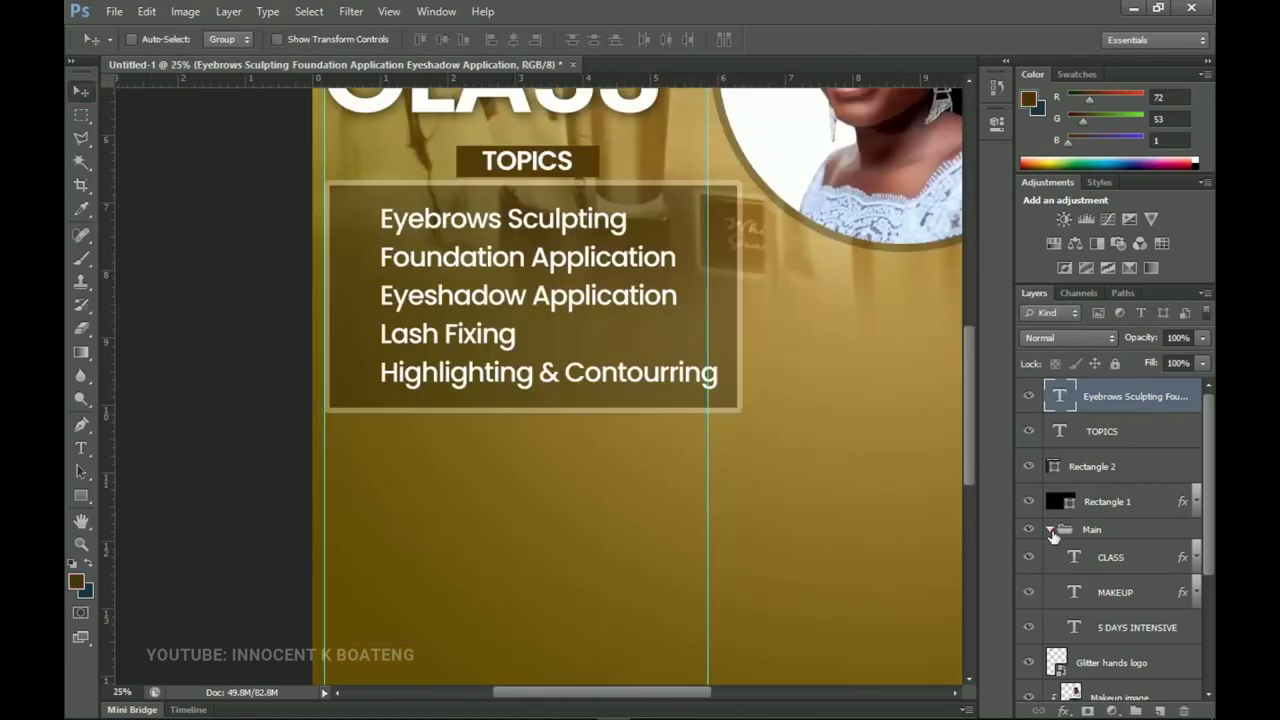
- Collapse the Main group, centre the topics box, and zoom in to 50% with Rectangle tool active
click(1051, 531)
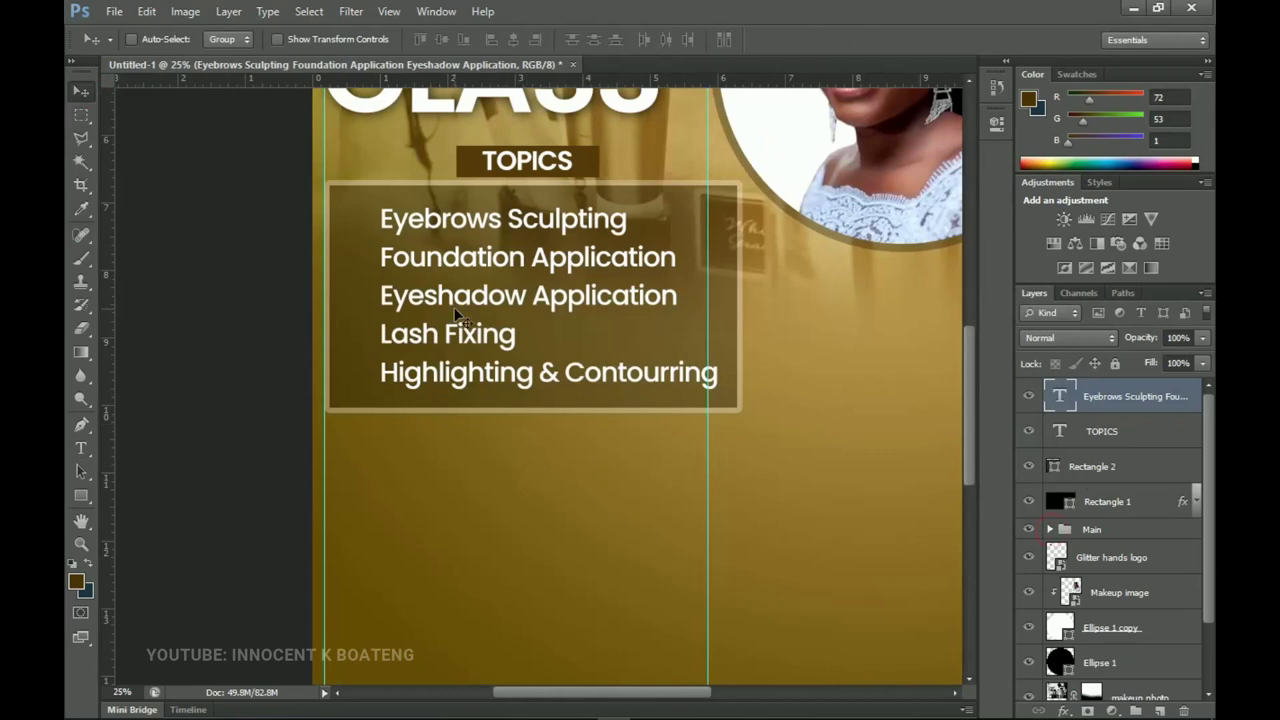
drag(475, 240, 540, 340)
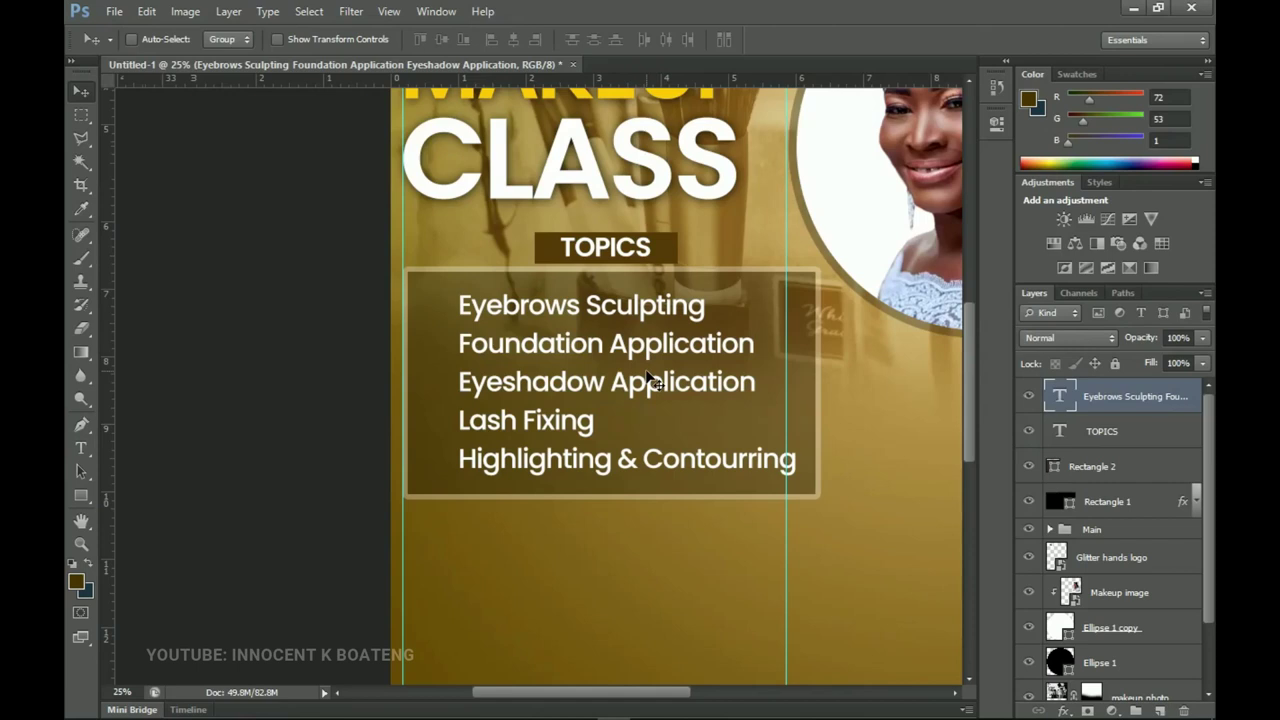
click(81, 495)
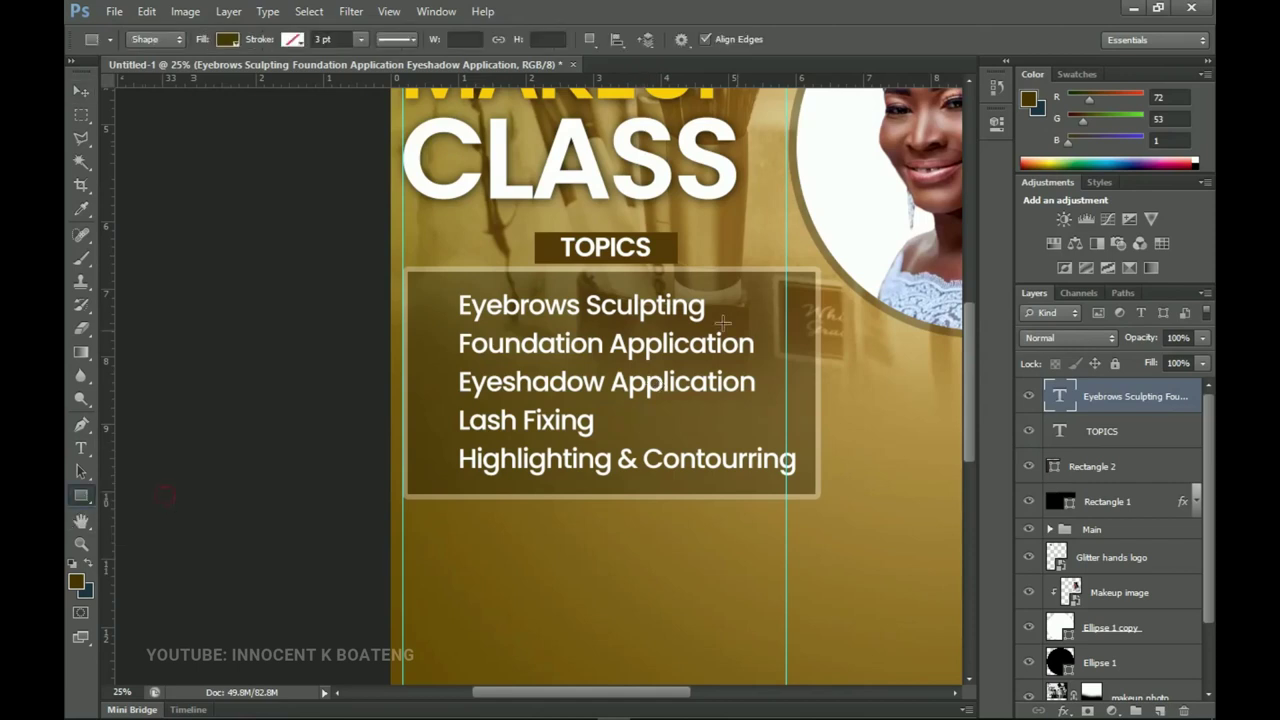
key(z)
click(426, 281)
click(428, 282)
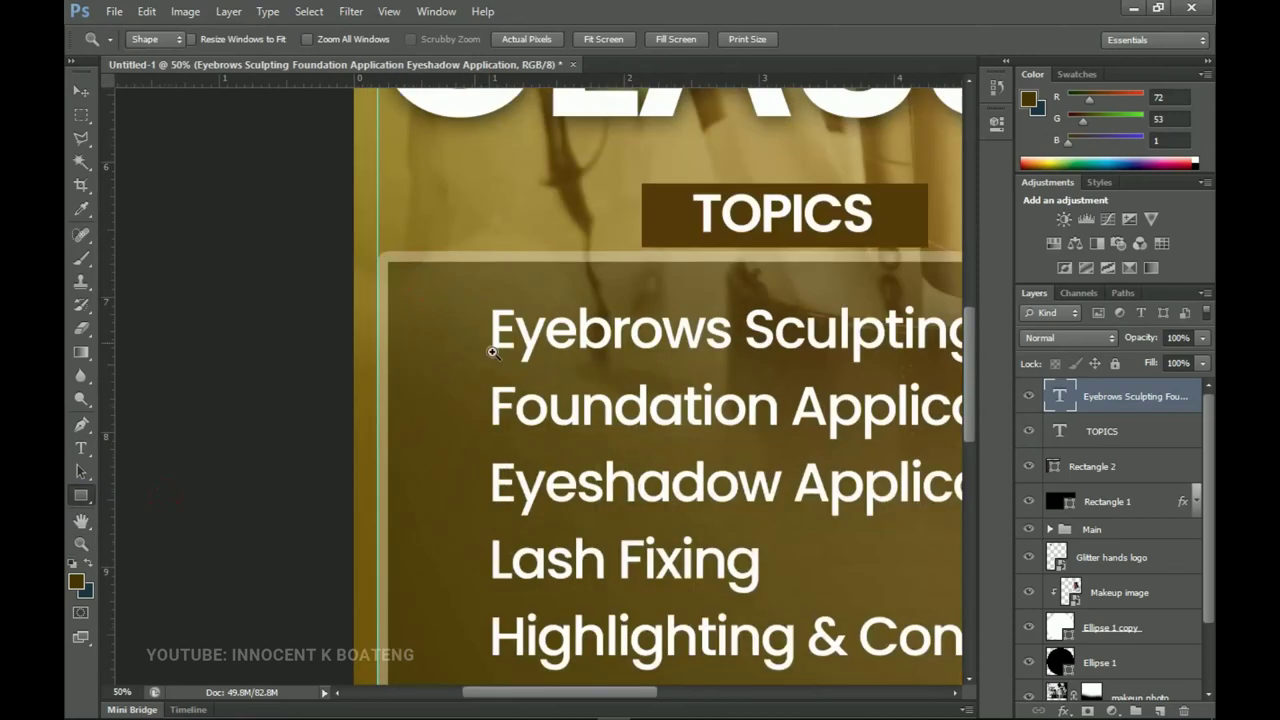
key(u)
drag(394, 258, 333, 240)
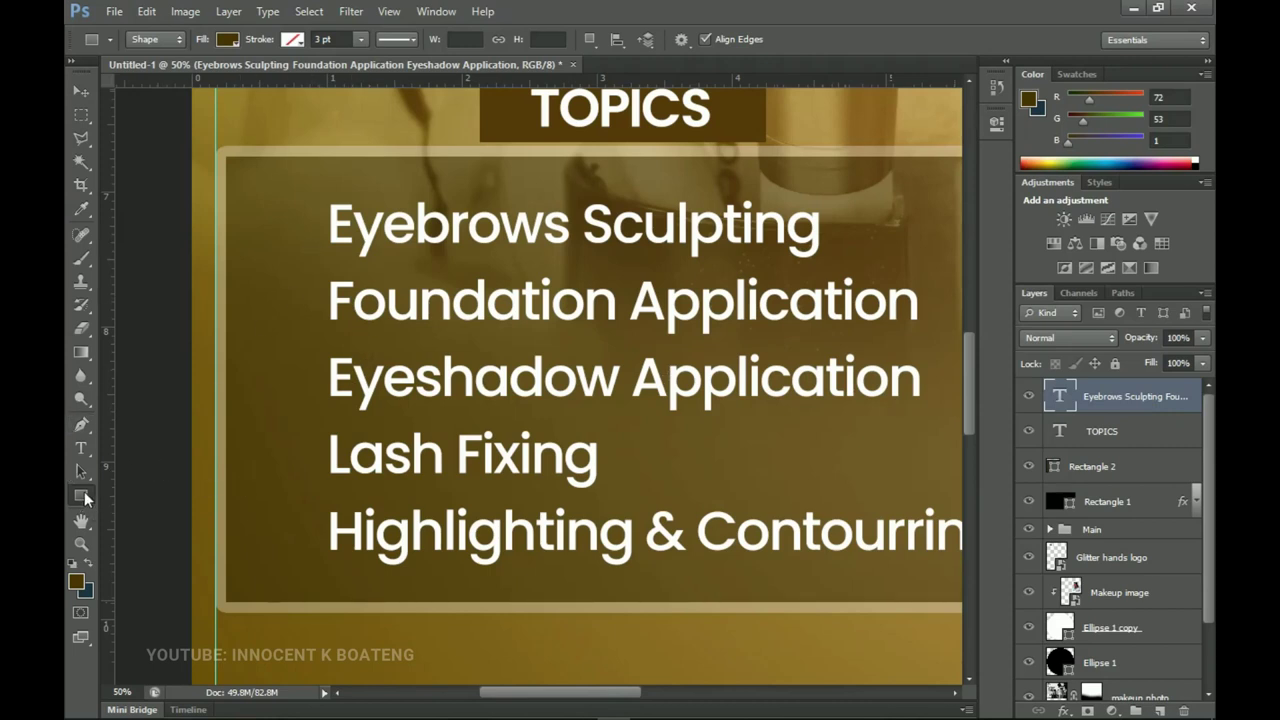
- Draw a small square beside Eyebrows Sculpting and set its fill to white
drag(284, 211, 307, 236)
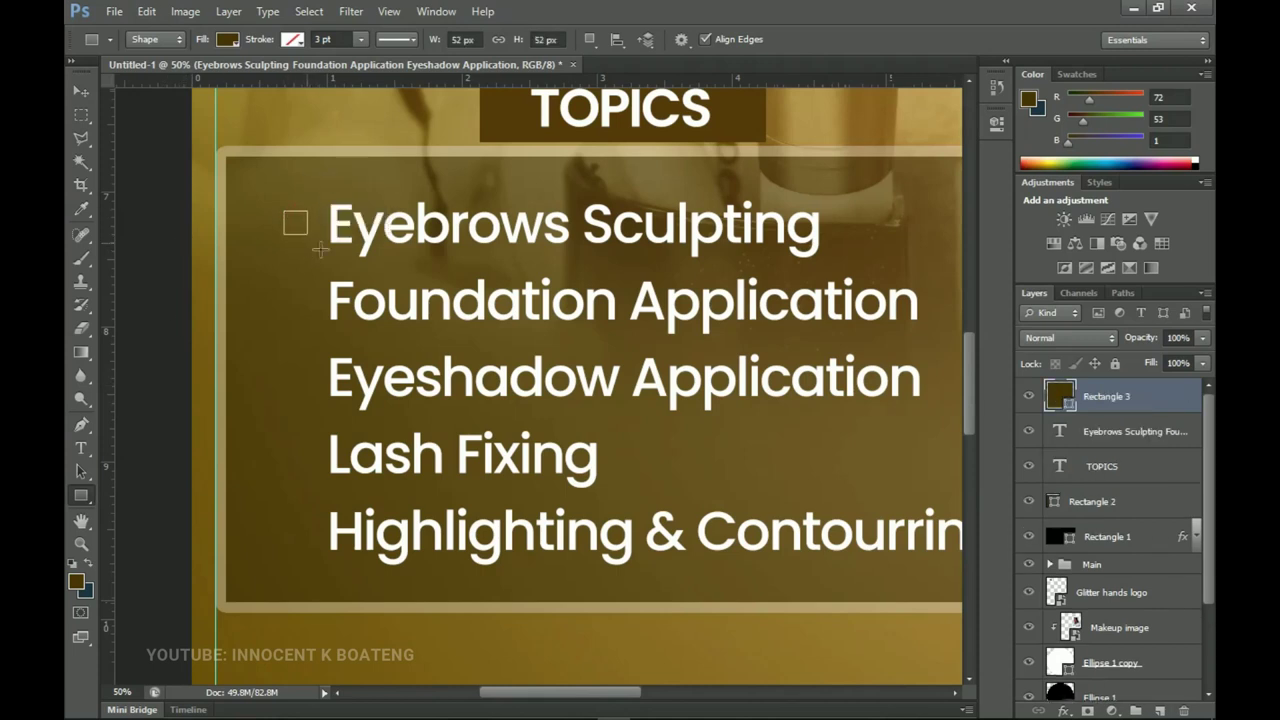
double_click(1070, 404)
click(888, 307)
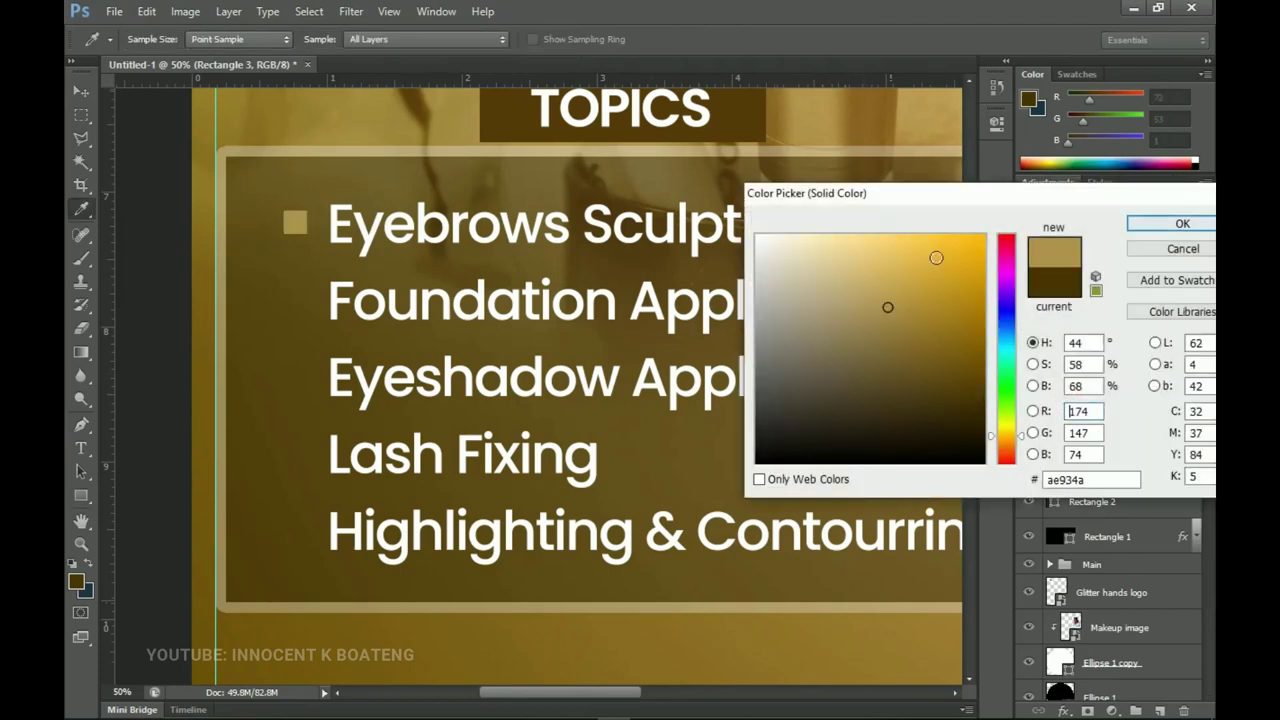
click(757, 235)
click(1182, 223)
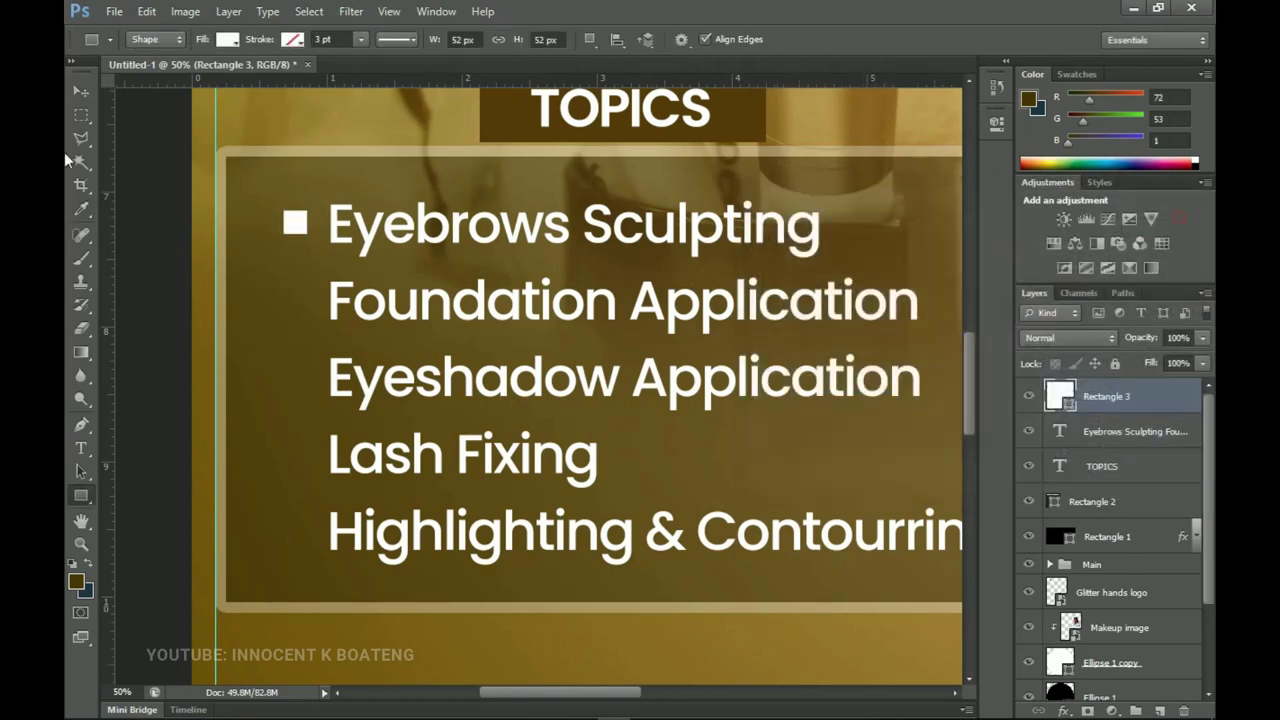
- Line the white square bullet up beside Eyebrows Sculpting and duplicate it with Ctrl+J
click(80, 92)
drag(264, 227, 279, 231)
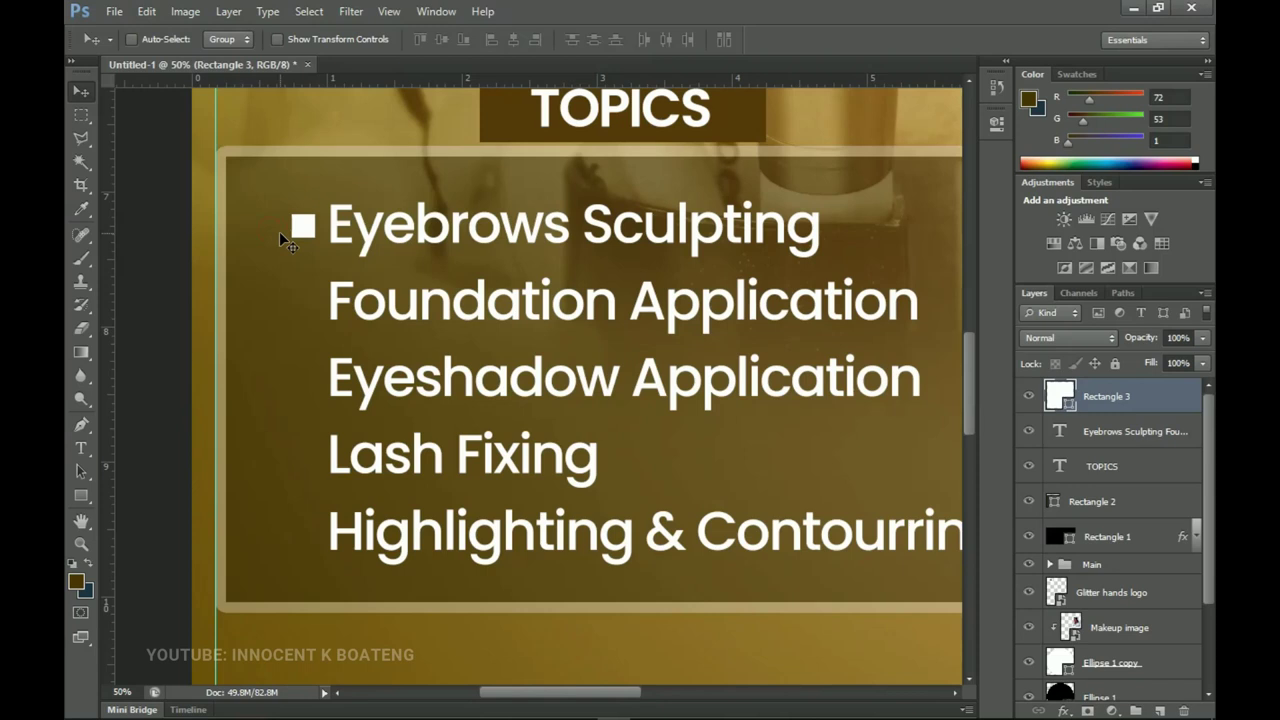
scroll(488, 295, down, 2)
scroll(486, 301, up, 1)
scroll(486, 301, up, 1)
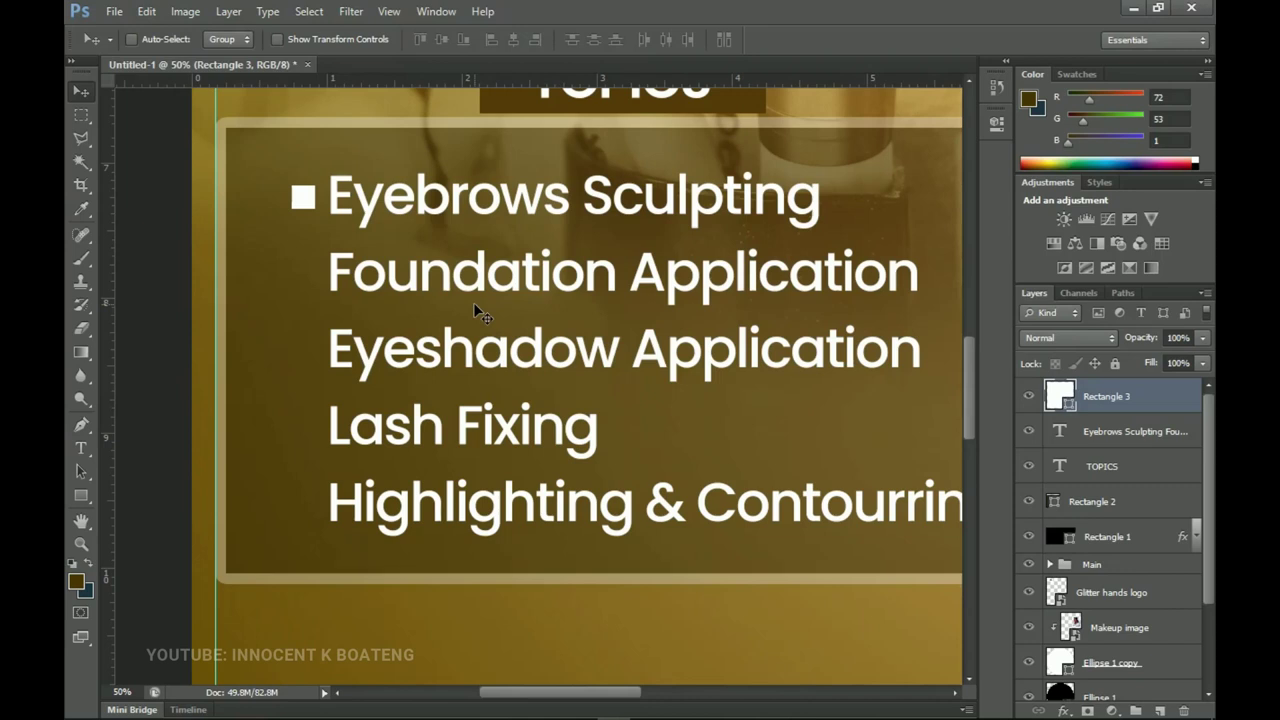
key(ctrl+j)
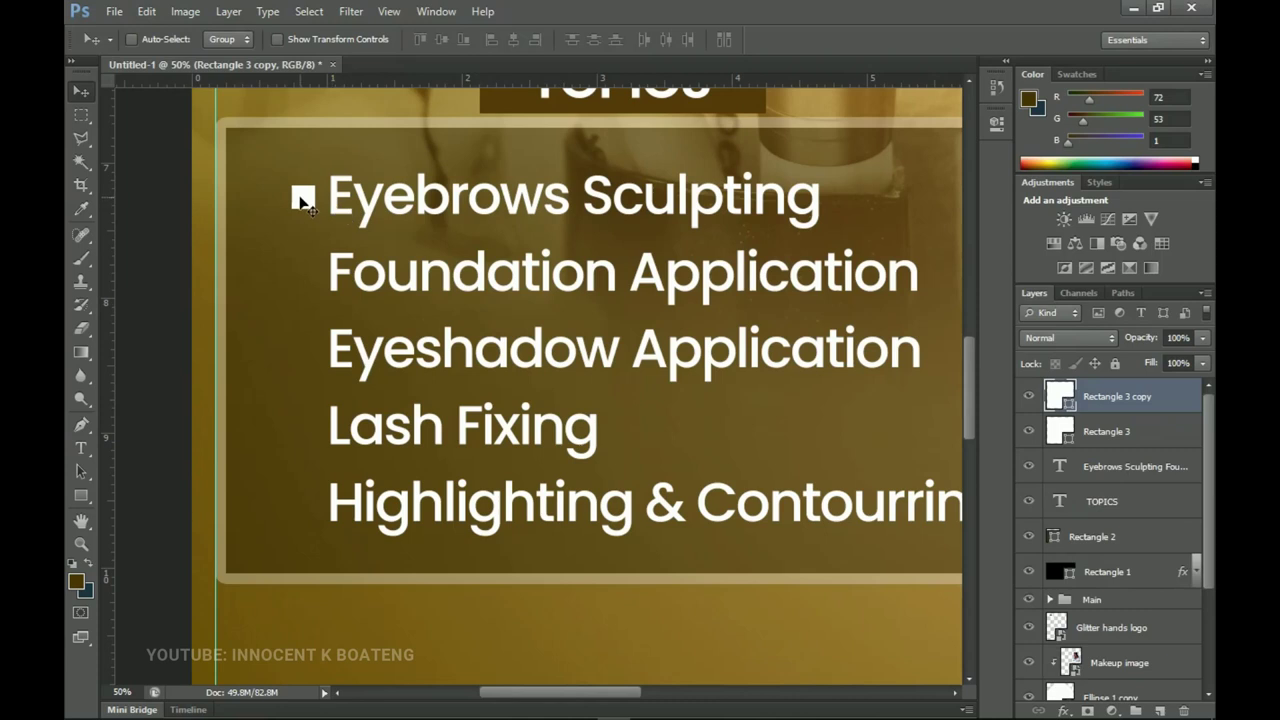
- Move the copied bullet beside Foundation Application, then duplicate both bullets beside Eyeshadow and Lash Fixing
drag(301, 198, 297, 273)
scroll(357, 392, down, 3)
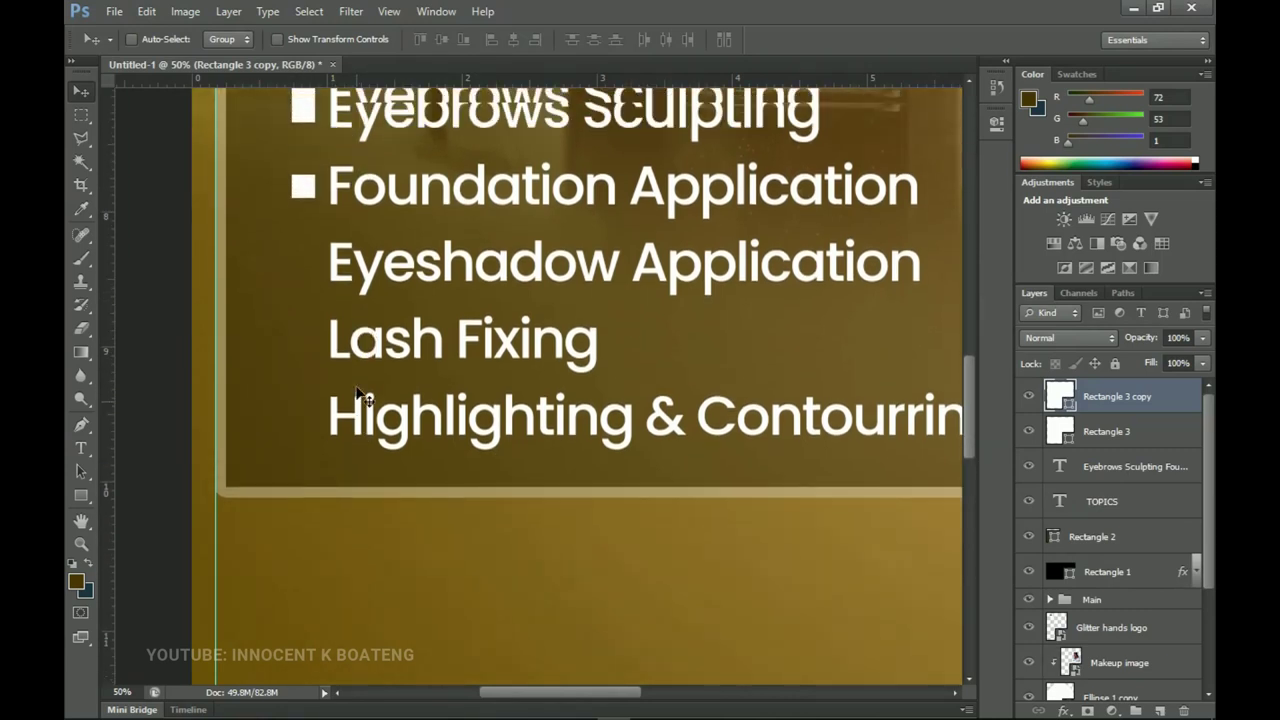
shift+click(1142, 436)
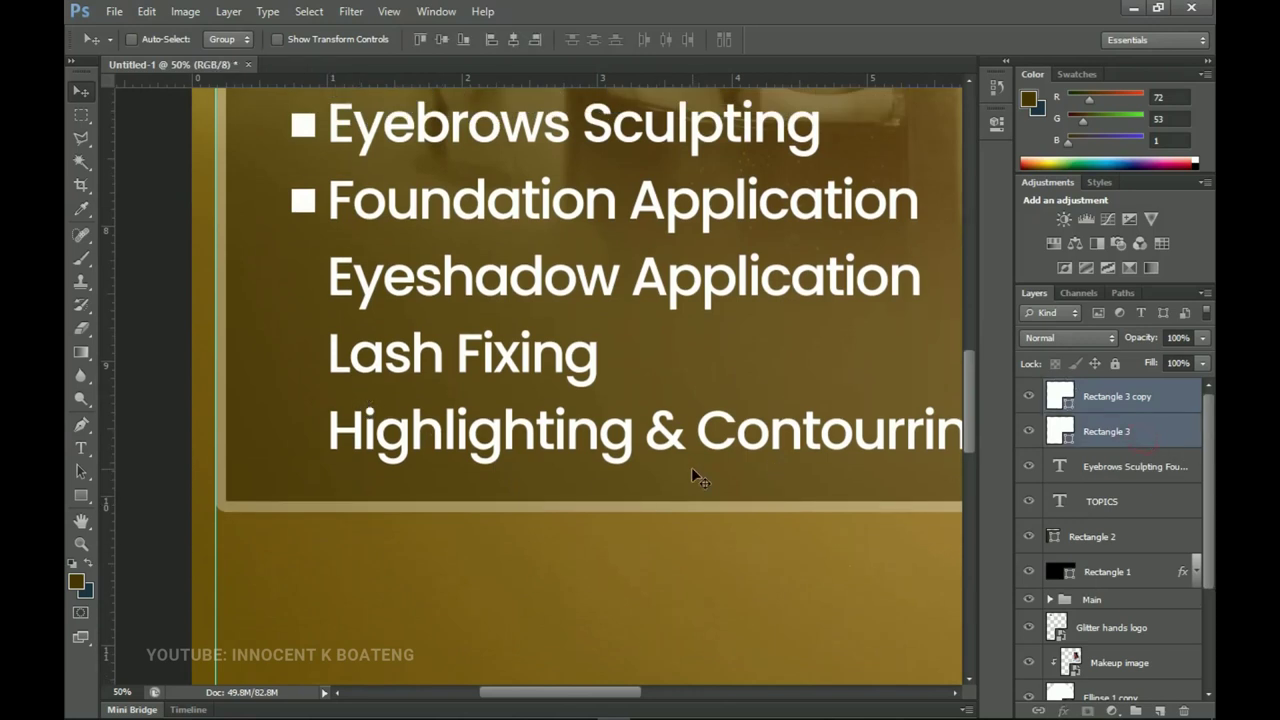
key(ctrl+j)
drag(372, 205, 375, 356)
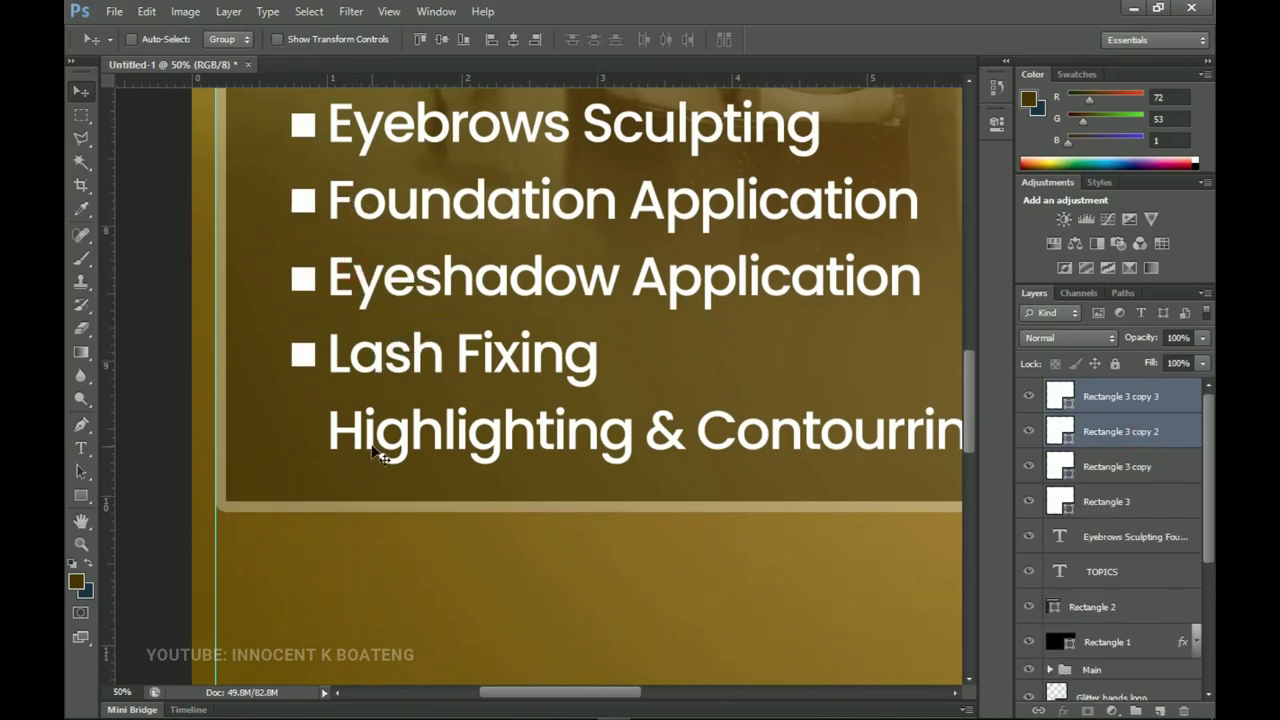
- Duplicate the Lash Fixing bullet and place the copy beside Highlighting & Contourring
right_click(306, 362)
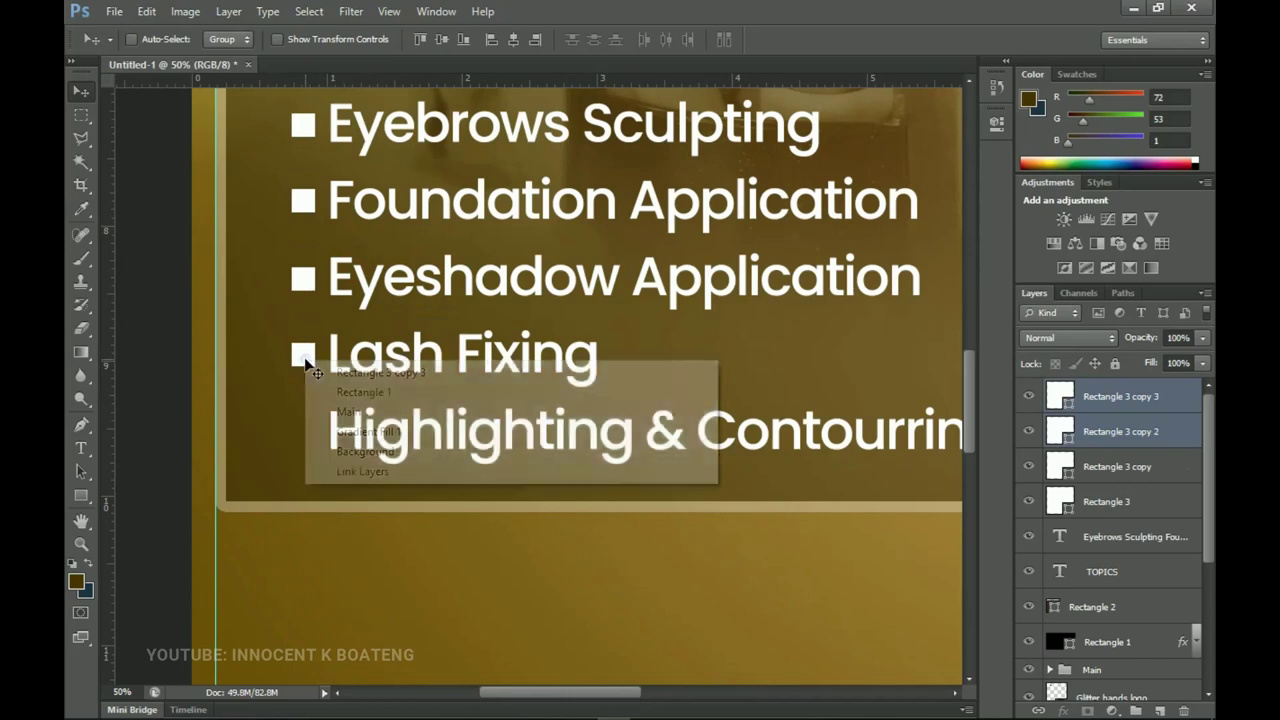
click(366, 374)
key(ctrl+j)
drag(317, 337, 332, 438)
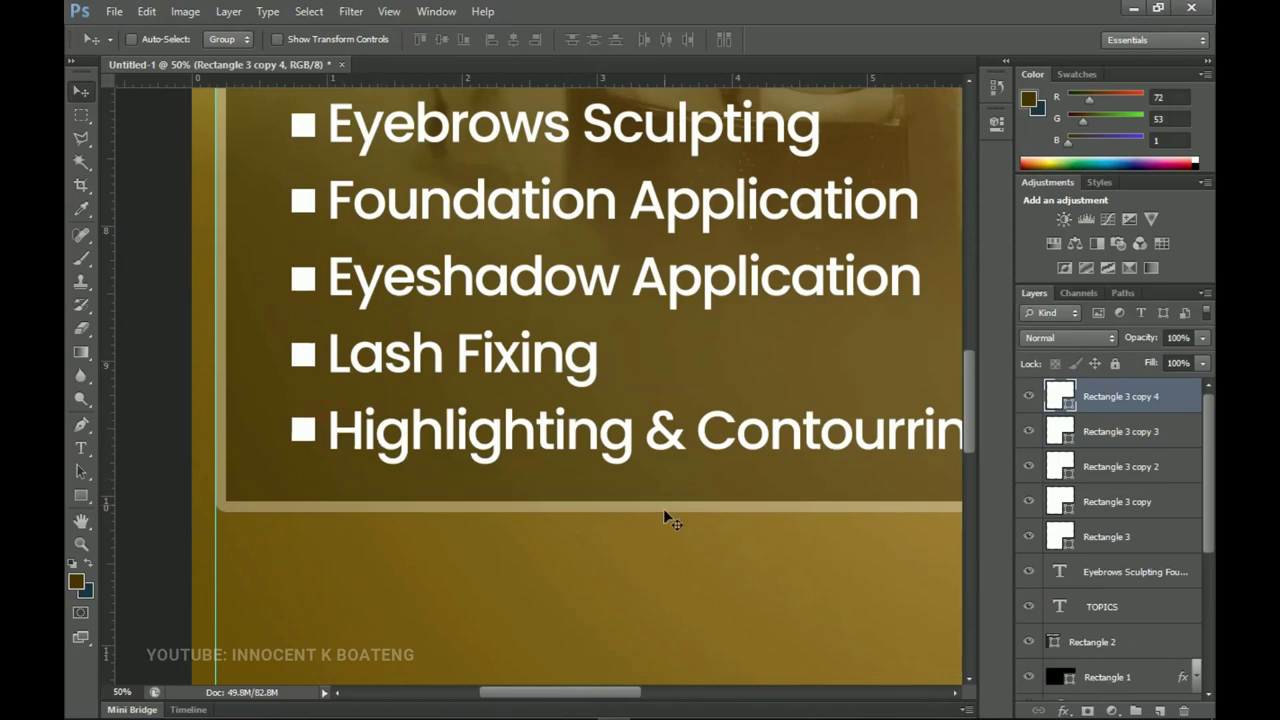
scroll(657, 449, up, 3)
scroll(657, 449, down, 1)
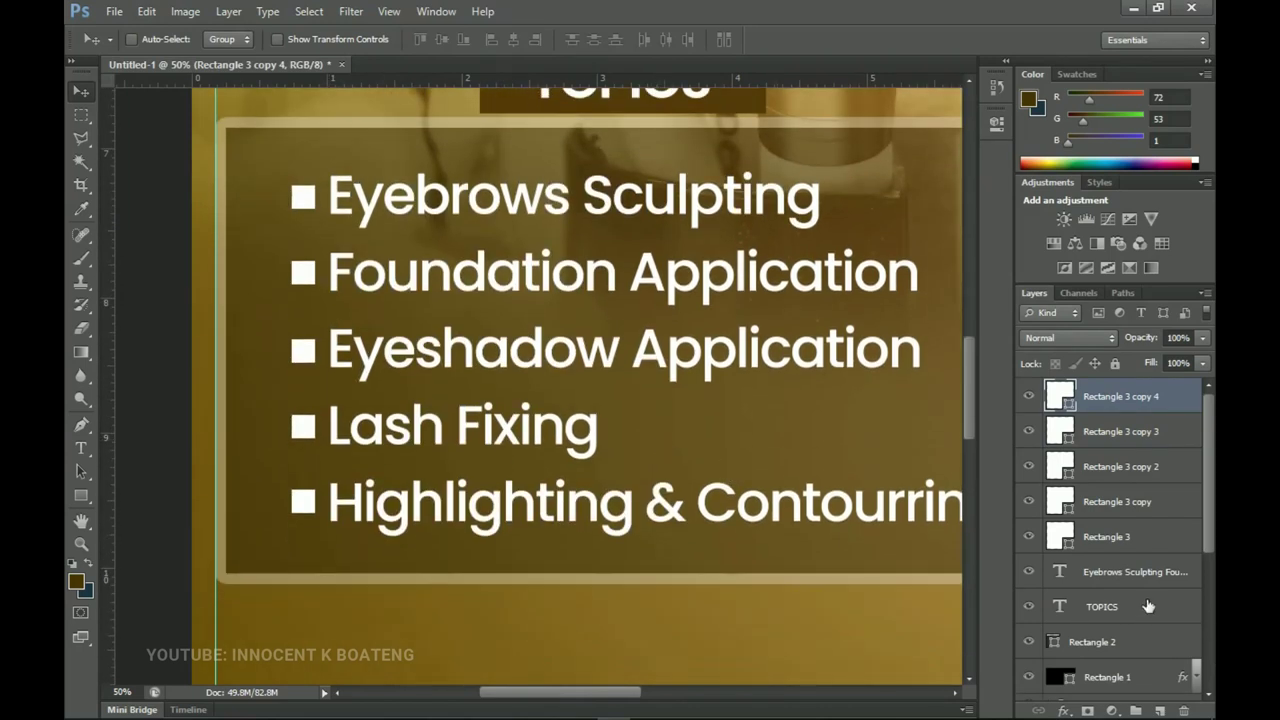
- Group the five bullet square layers and name the group Rec
shift+click(1118, 540)
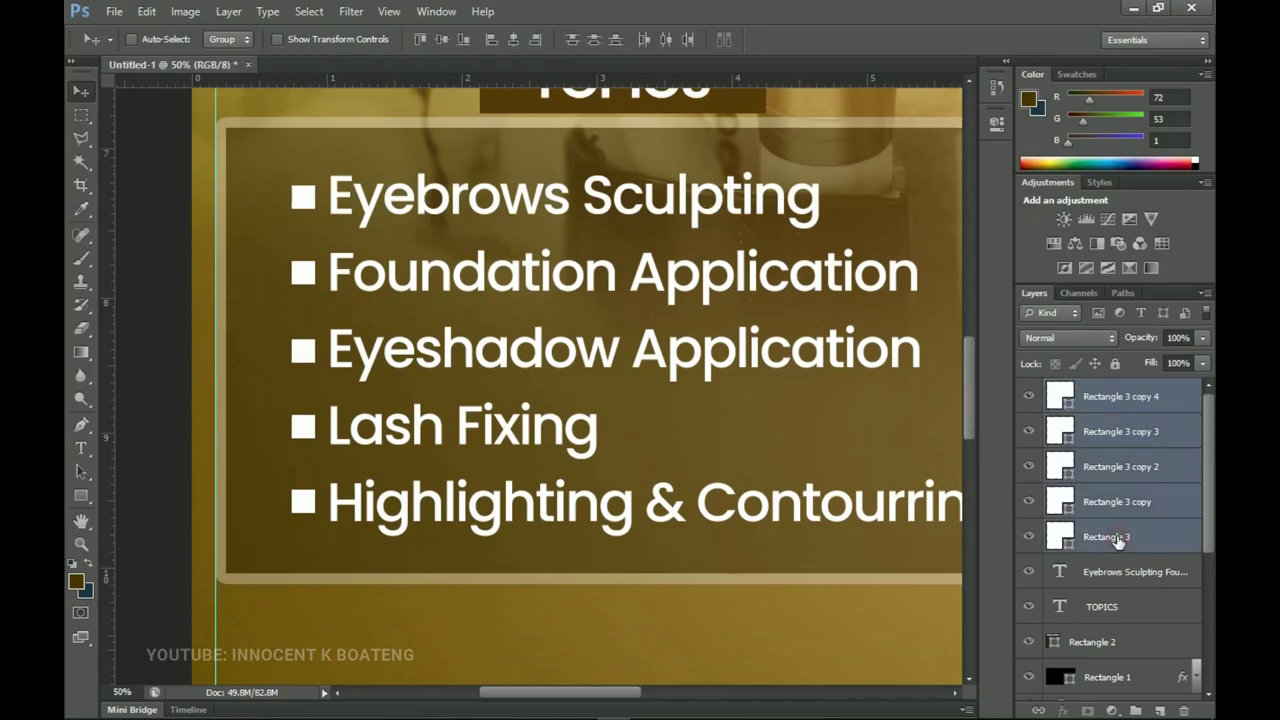
key(ctrl+g)
double_click(1100, 389)
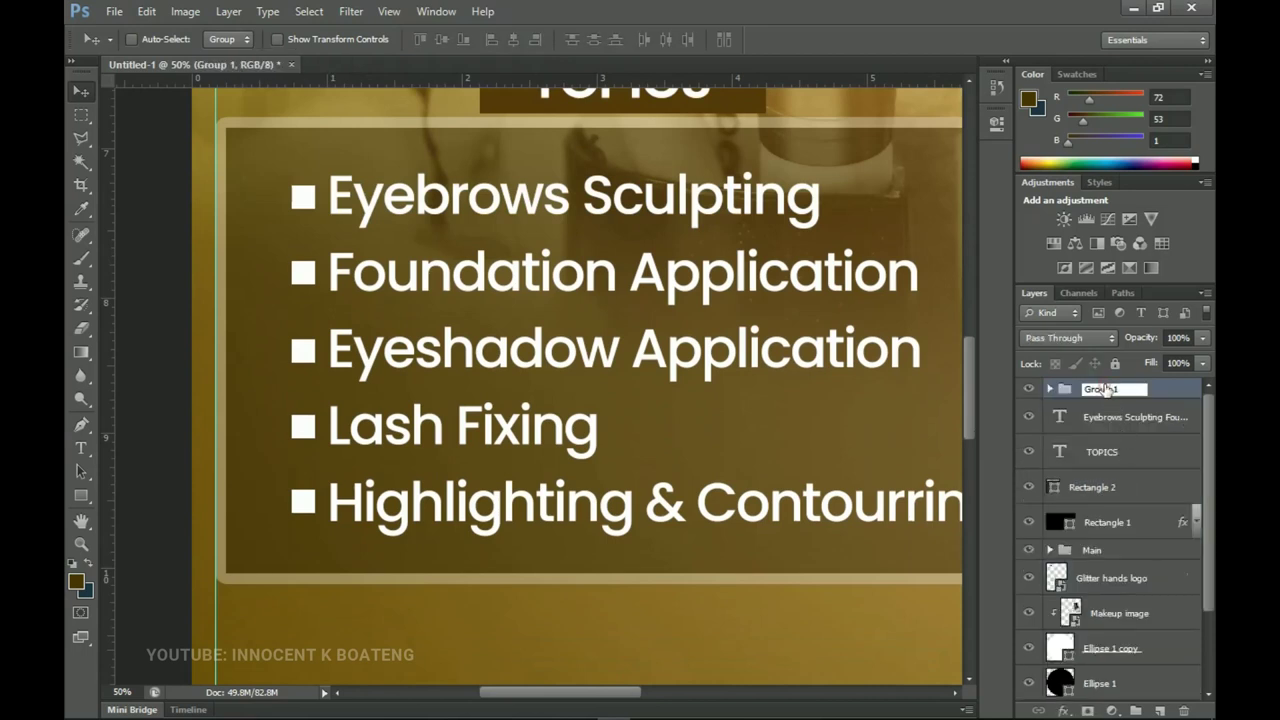
text(r)
key(Return)
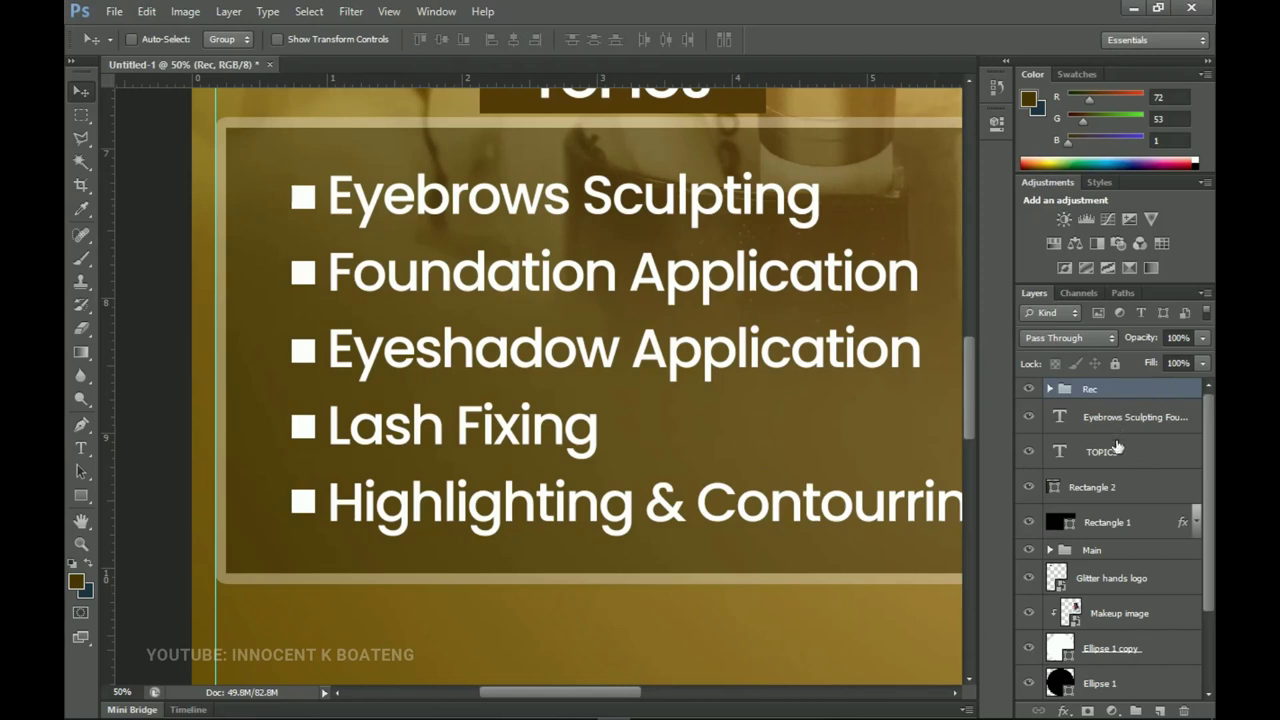
- Group Rec with the layers down to Rectangle 1, name the group Topics, and zoom out
drag(827, 446, 829, 480)
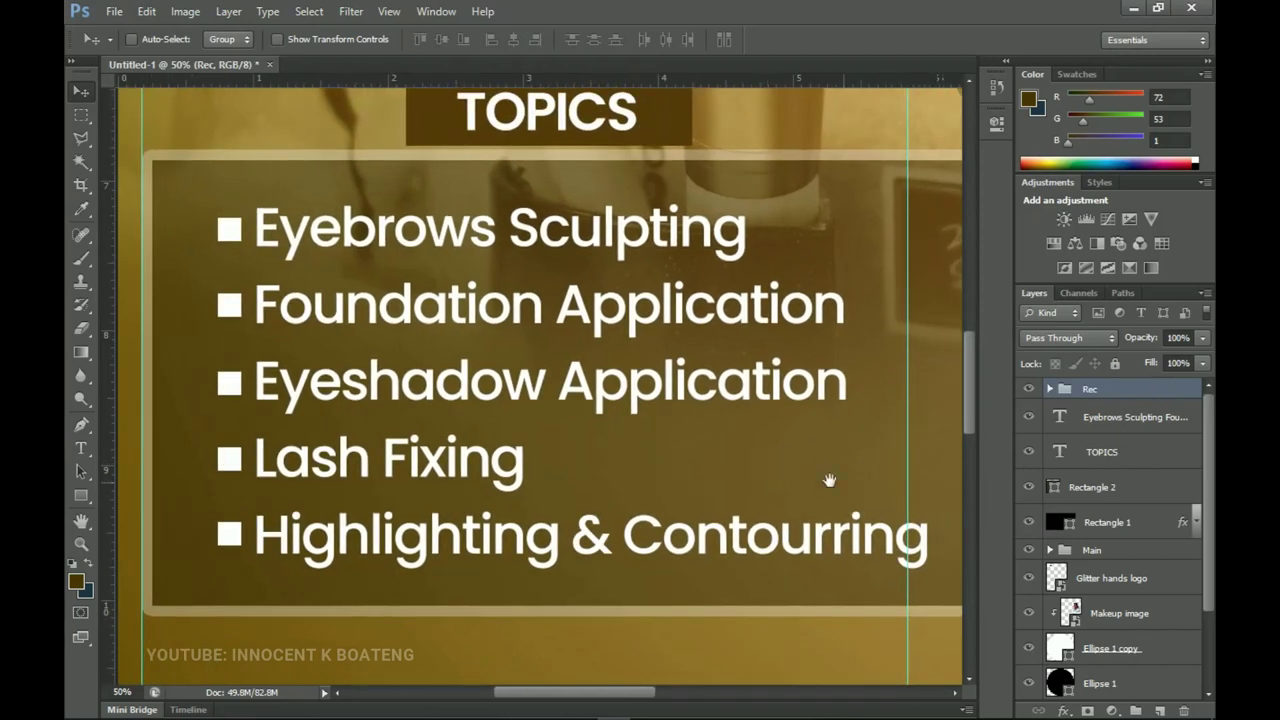
shift+click(1113, 489)
shift+click(1145, 527)
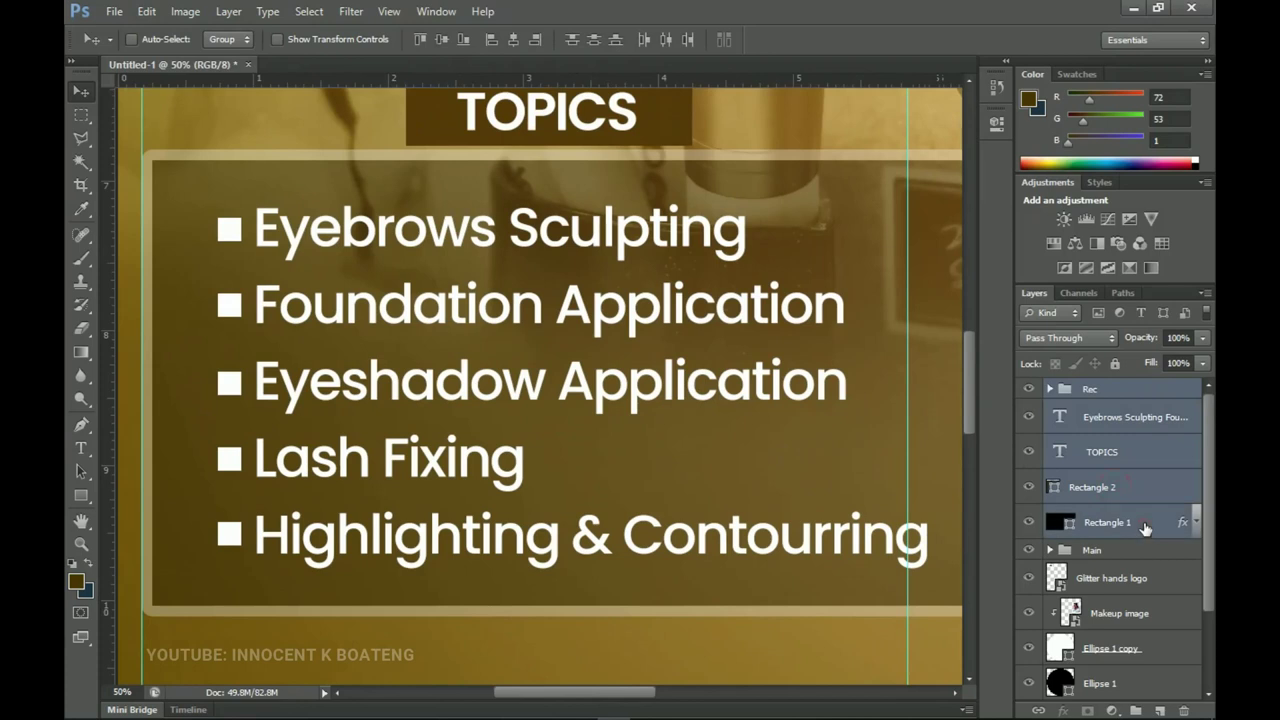
key(ctrl+g)
double_click(1100, 390)
text(To)
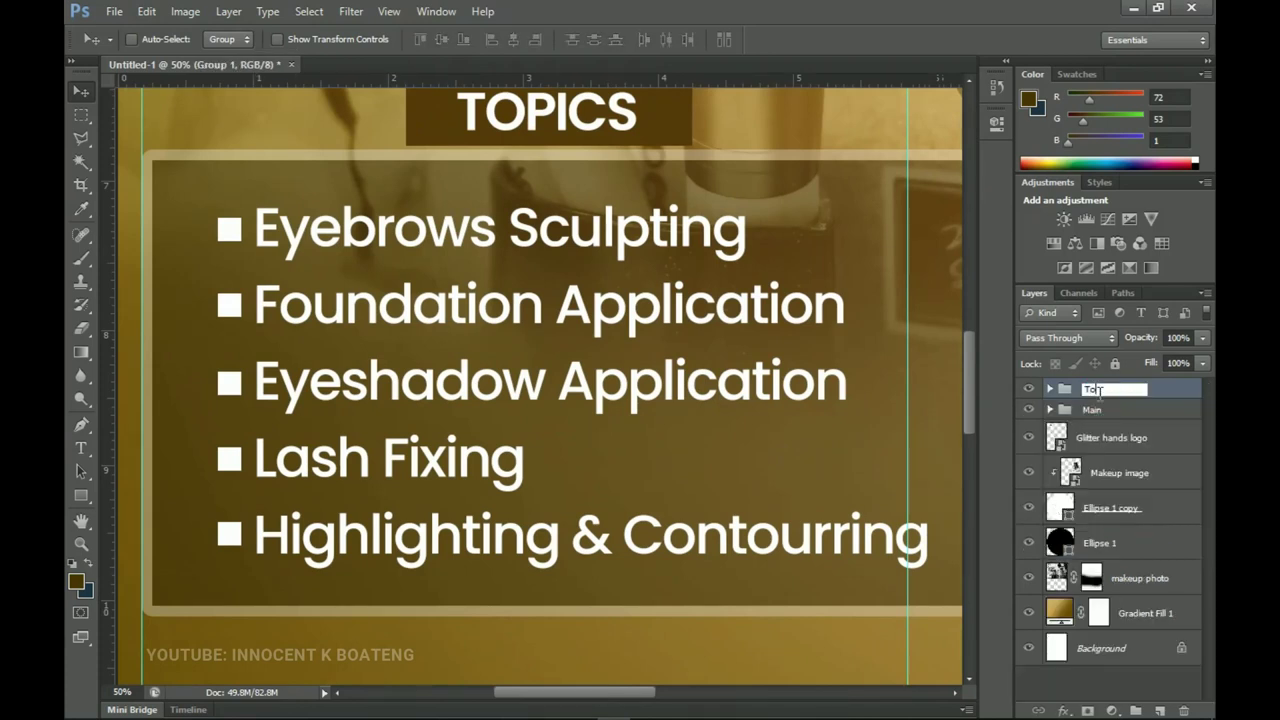
text(pics)
key(Return)
key(ctrl+0)
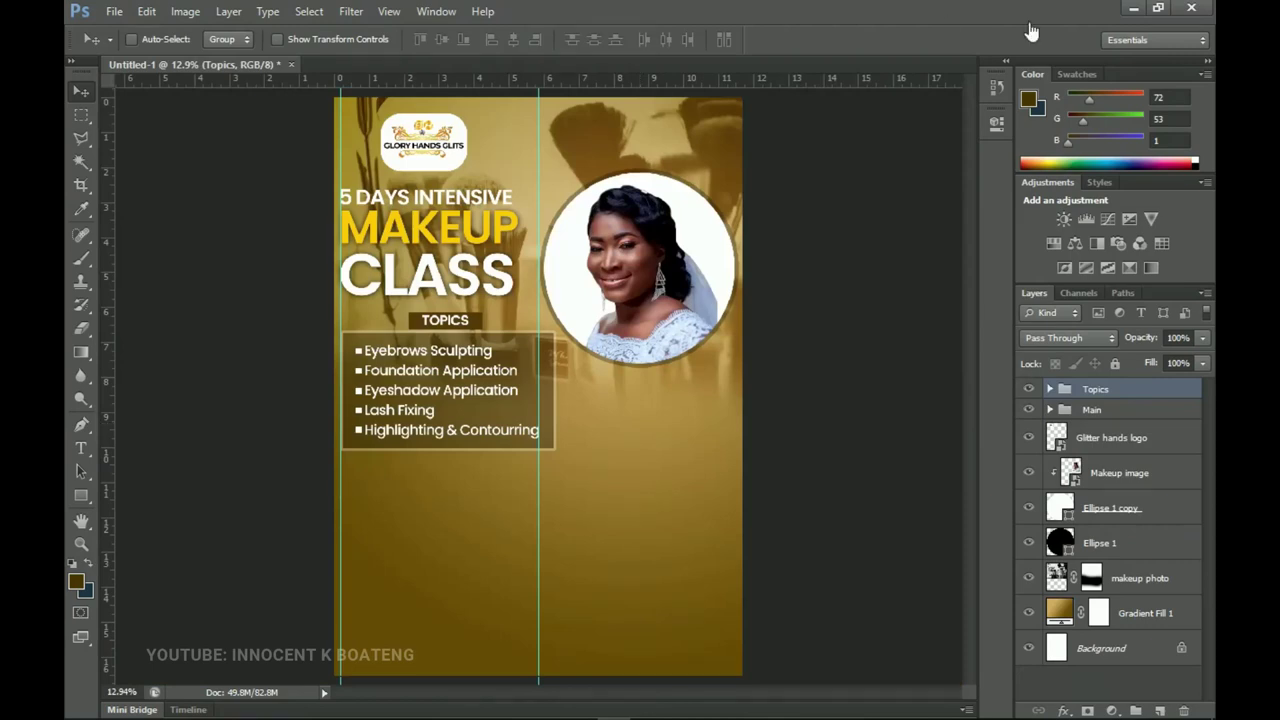
- Zoom to 25% below the TOPICS box and start a new text layer there
ctrl+click(566, 534)
drag(560, 520, 605, 406)
ctrl+click(586, 430)
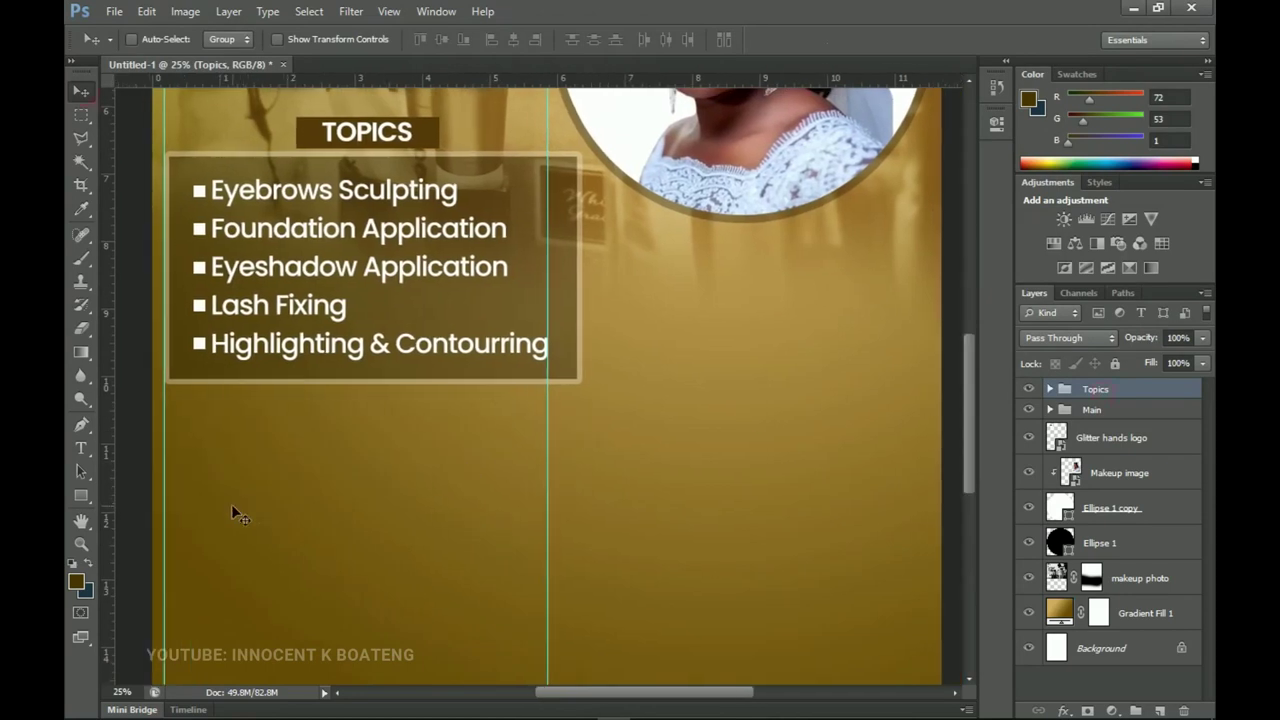
click(79, 449)
click(467, 447)
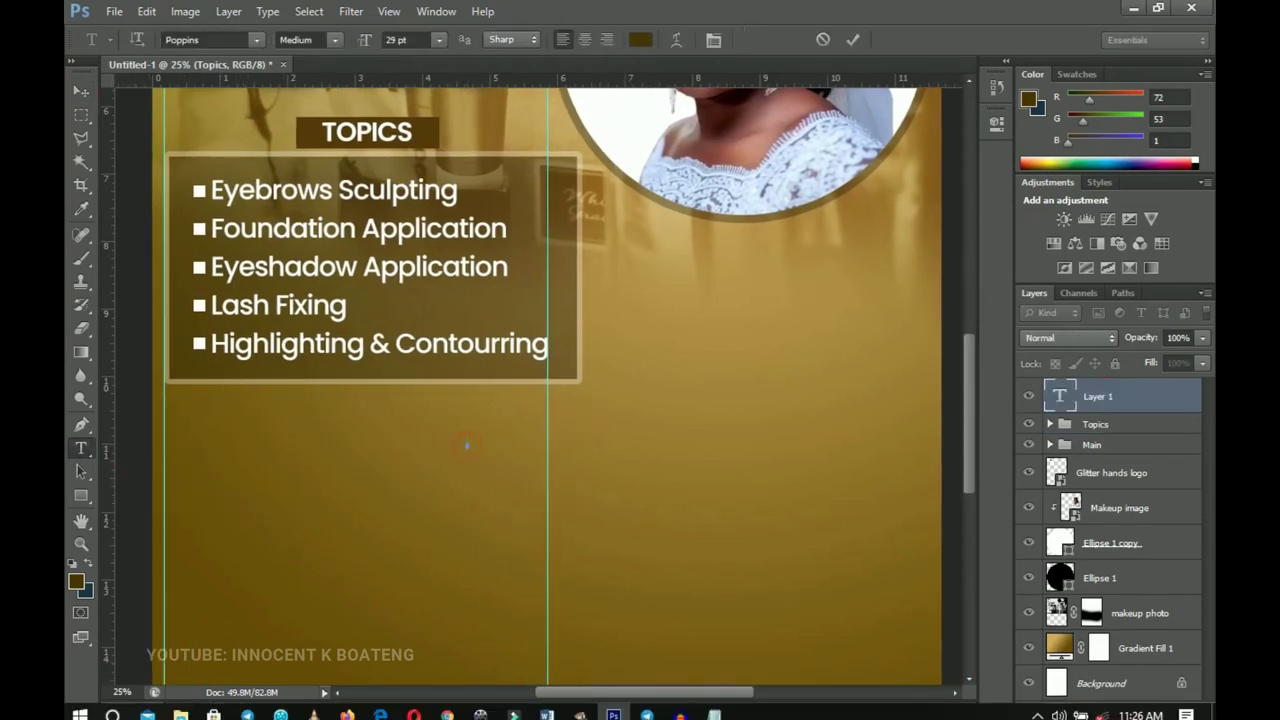
click(714, 706)
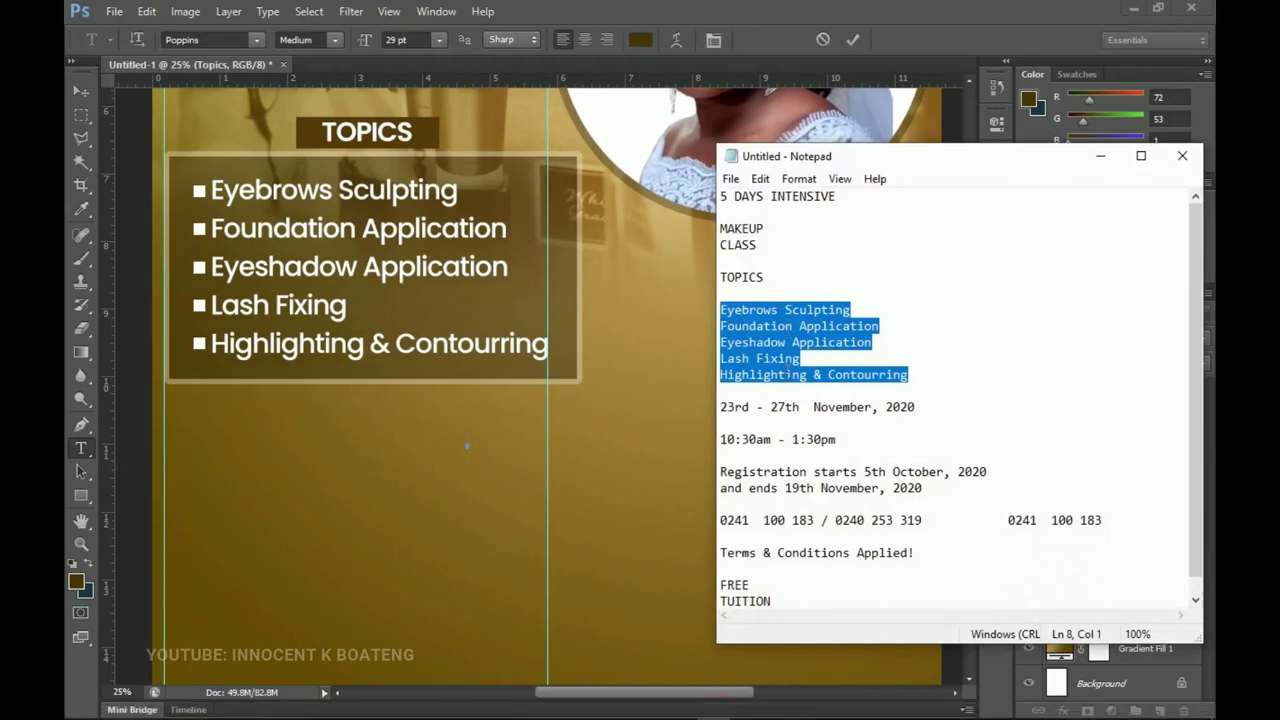
- Copy '23rd - 27th November, 2020' from the notes, paste it as the text, and commit
double_click(790, 408)
drag(917, 408, 718, 405)
key(ctrl+c)
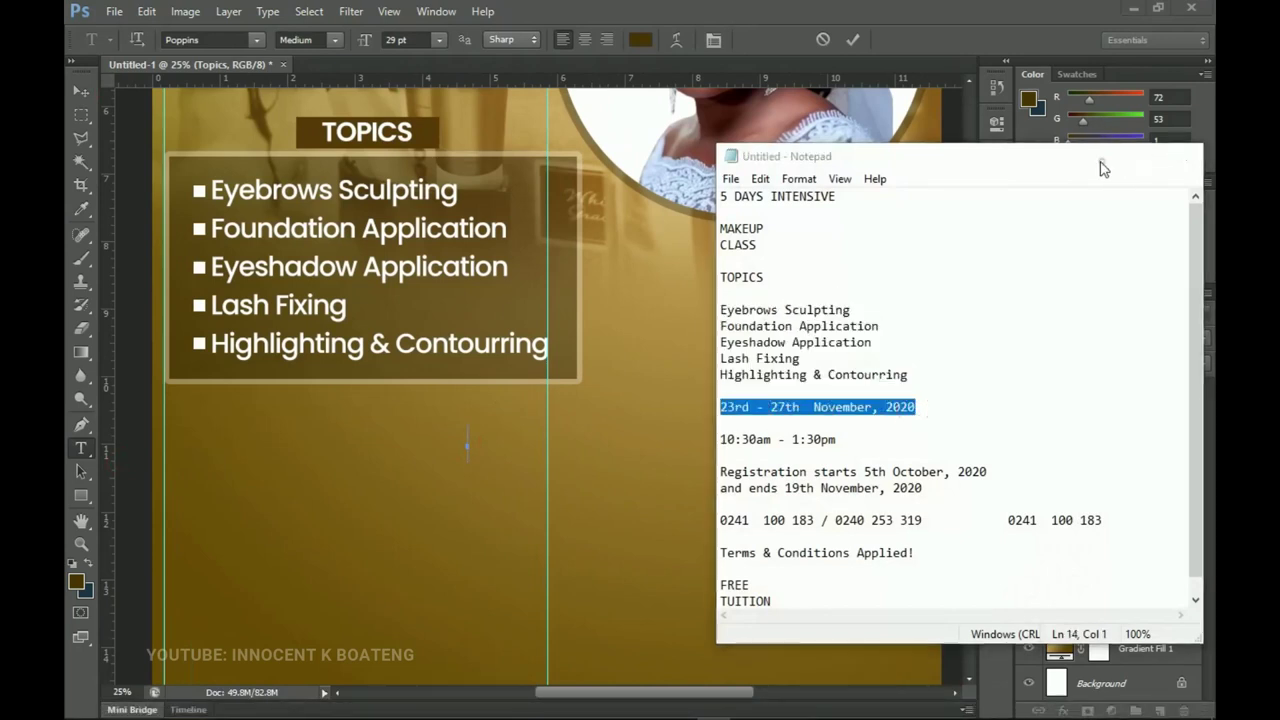
click(1100, 156)
key(ctrl+v)
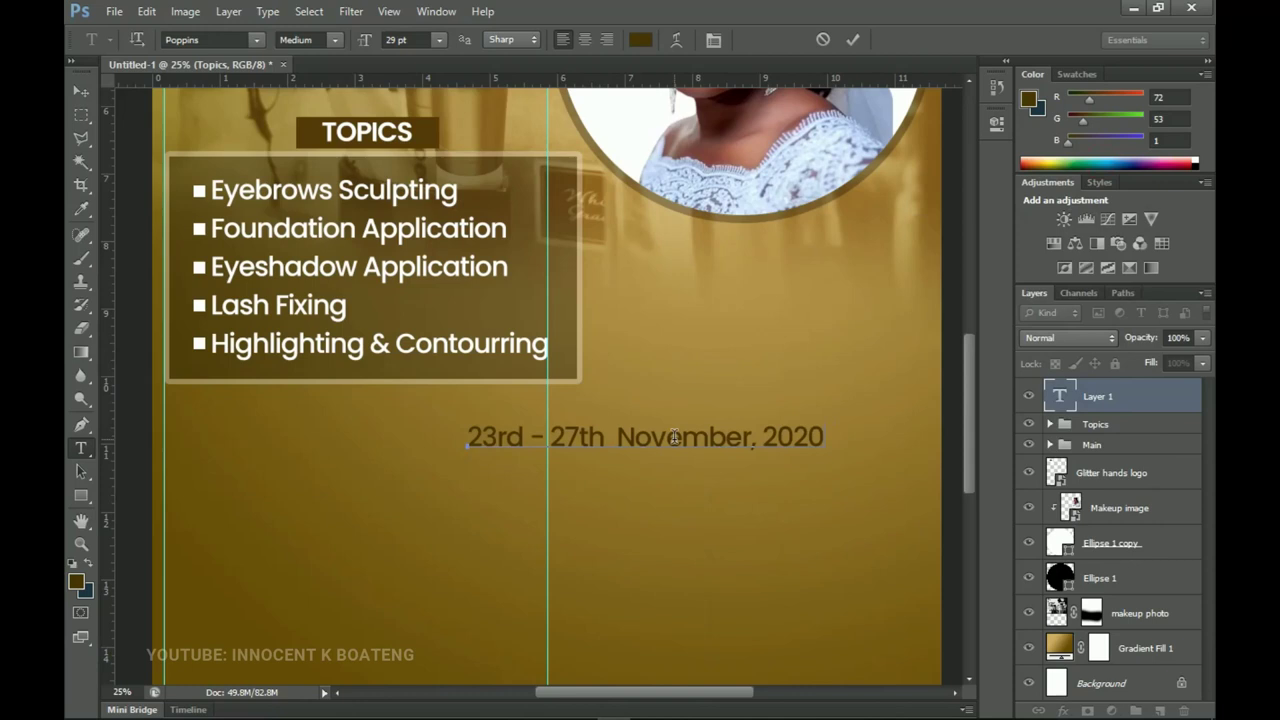
key(ctrl+Return)
key(v)
key(ctrl+minus)
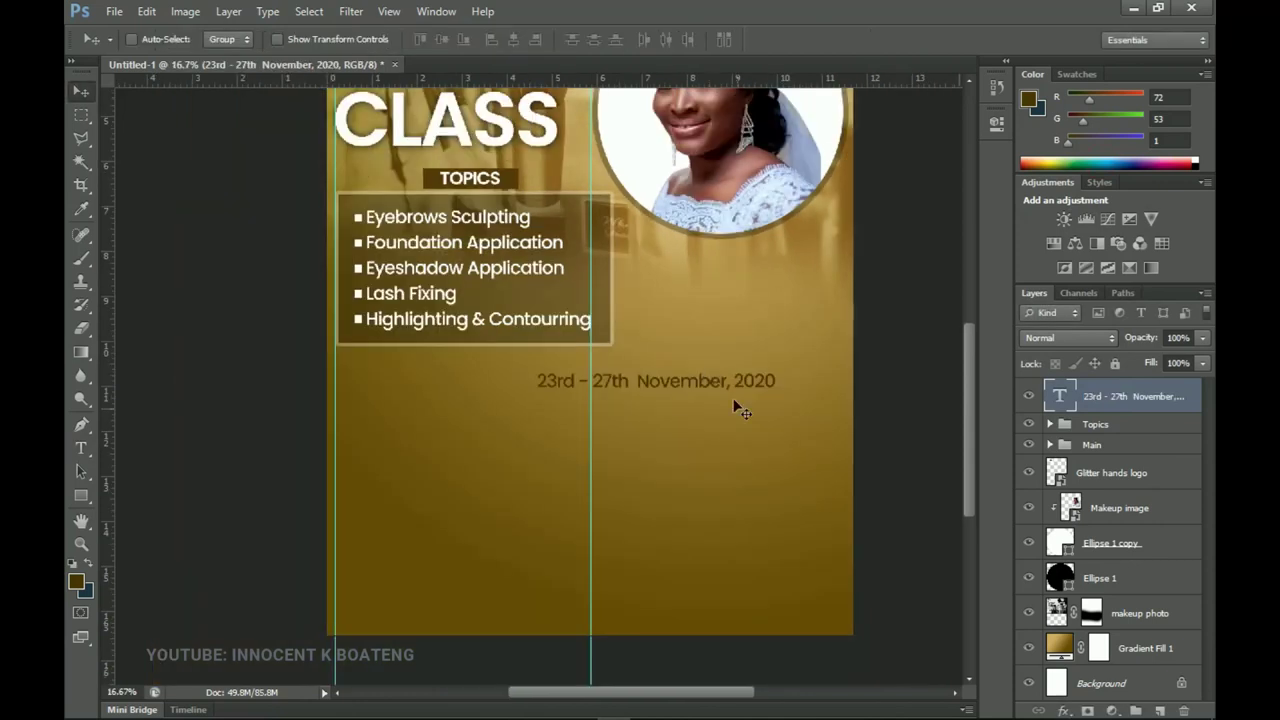
- Enlarge the date text and centre it horizontally on the flyer
key(ctrl+t)
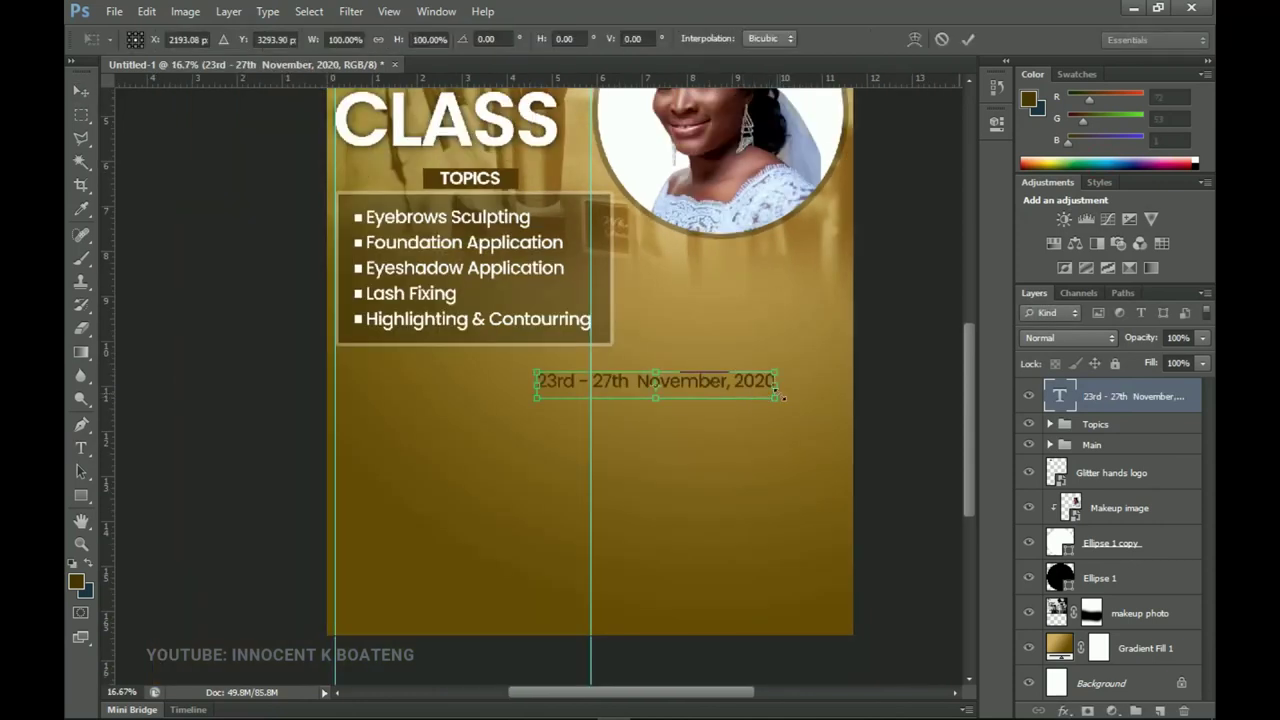
drag(776, 397, 828, 405)
key(Return)
key(ctrl+a)
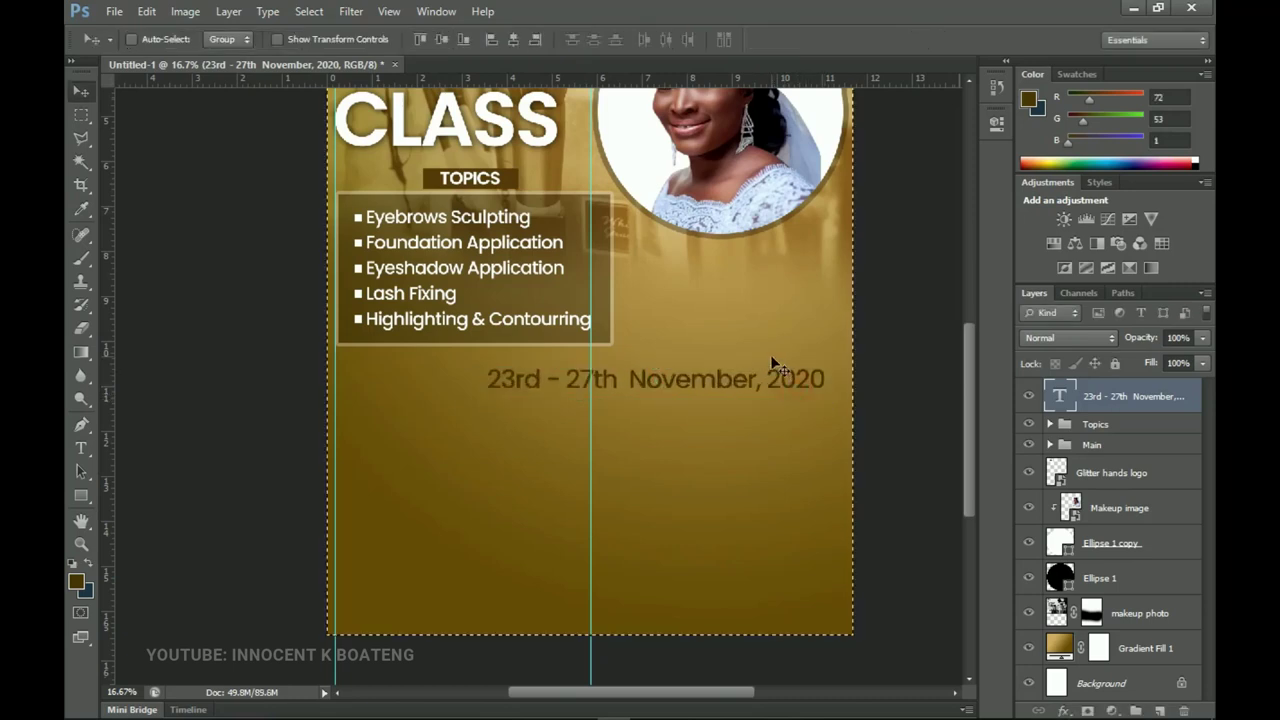
click(513, 40)
key(ctrl+d)
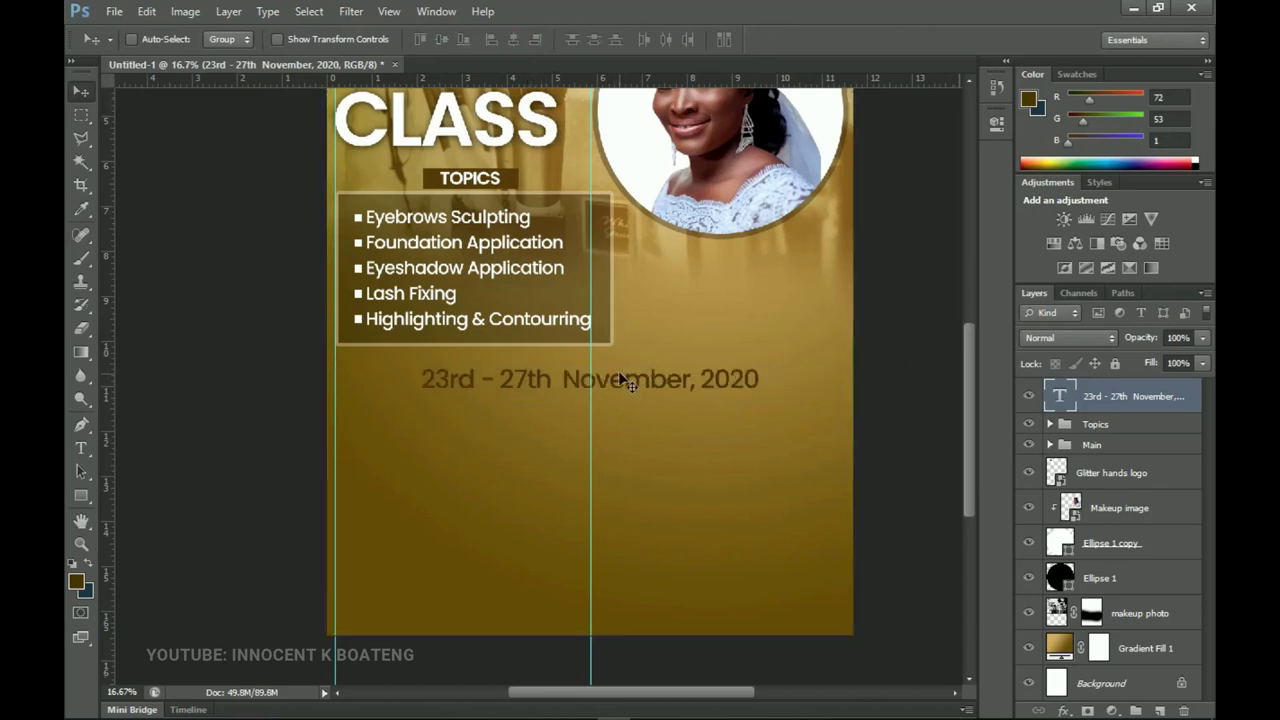
- Change the date text colour to white (#ffffff)
key(t)
click(626, 383)
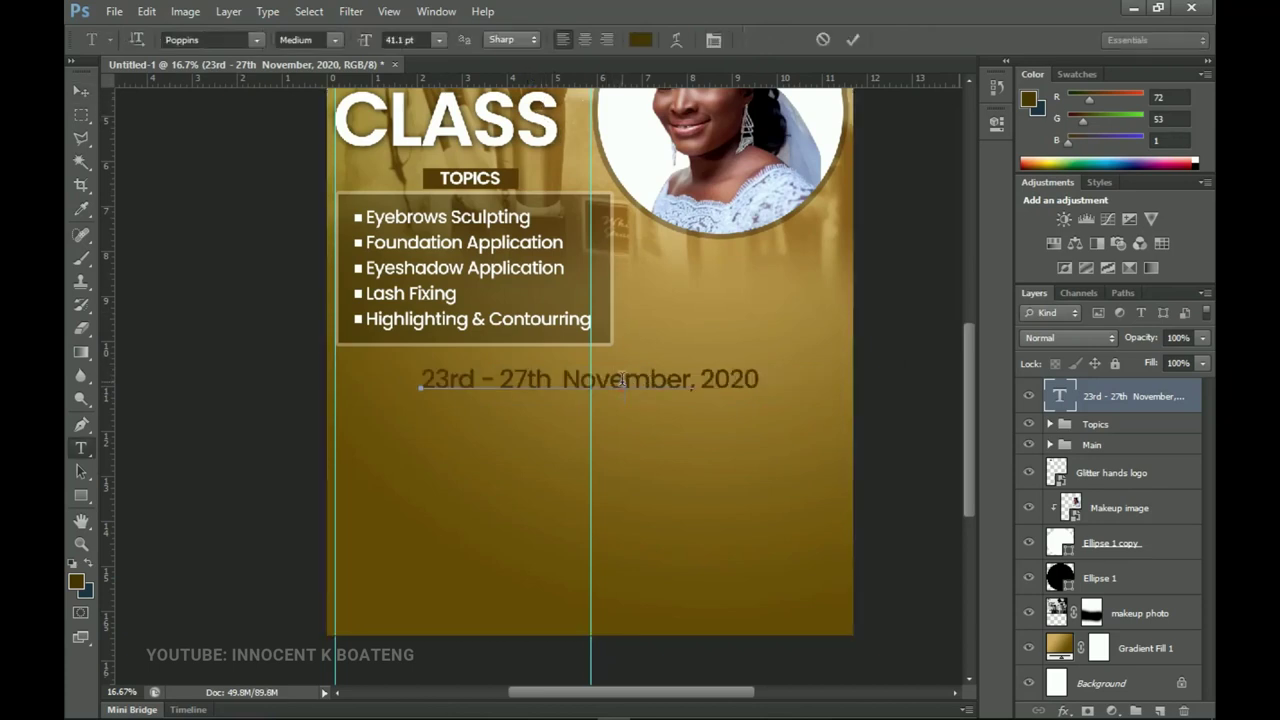
key(ctrl+a)
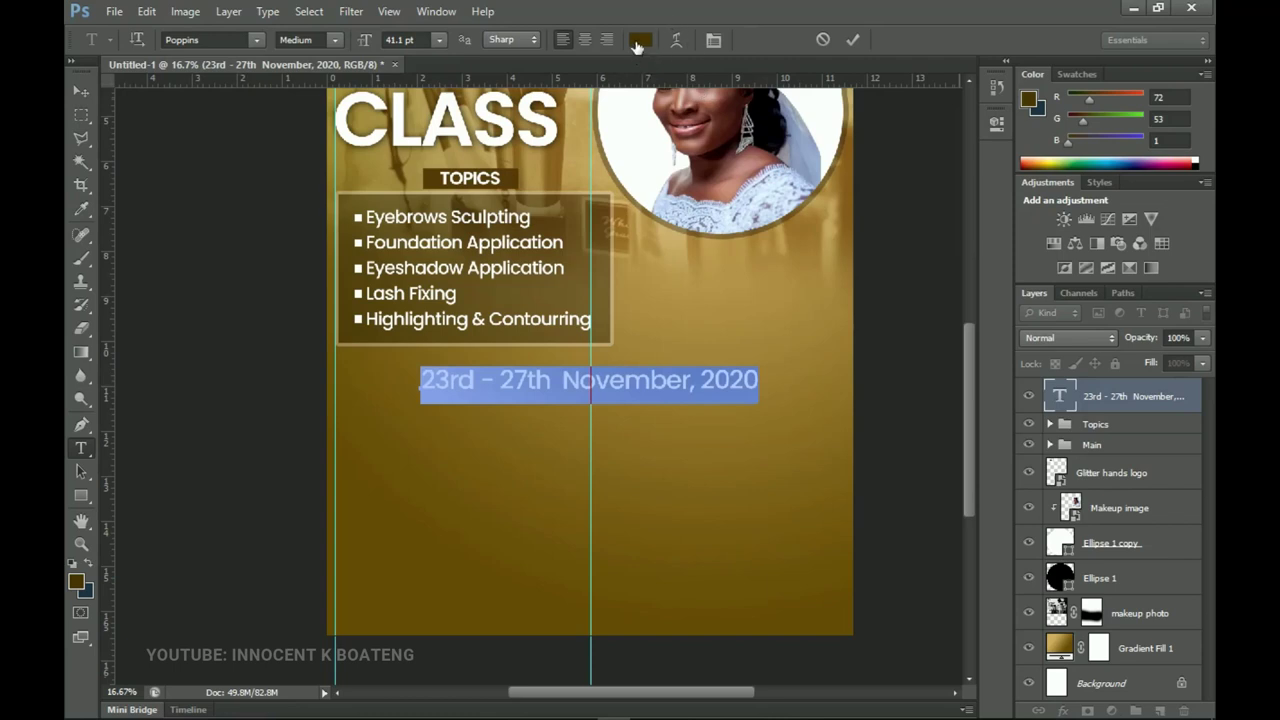
click(640, 40)
click(758, 237)
click(1165, 231)
- Enlarge the date line to about 117% and re-centre it horizontally
drag(759, 358, 790, 357)
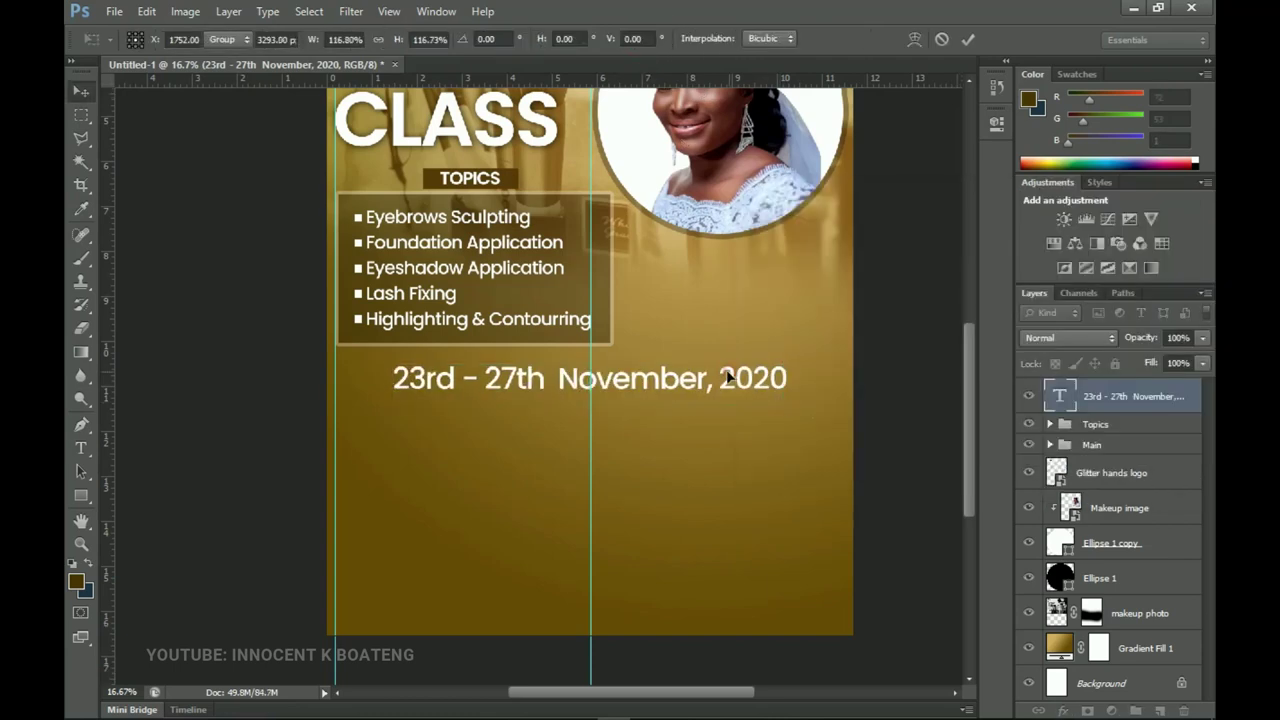
key(Return)
scroll(643, 378, up, 1)
drag(643, 378, 687, 350)
key(ctrl+a)
click(513, 40)
- Draw a dark brown rectangle bar below the date line and centre it horizontally
key(ctrl+d)
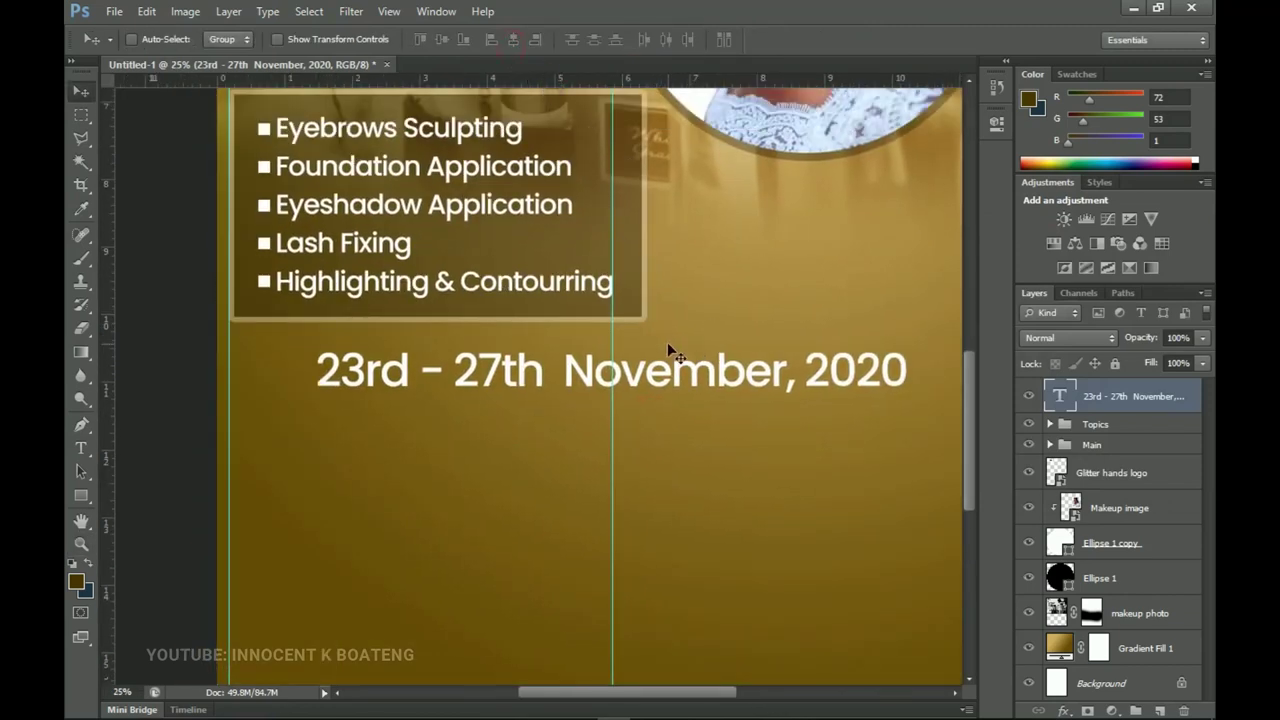
key(z)
alt+click(748, 385)
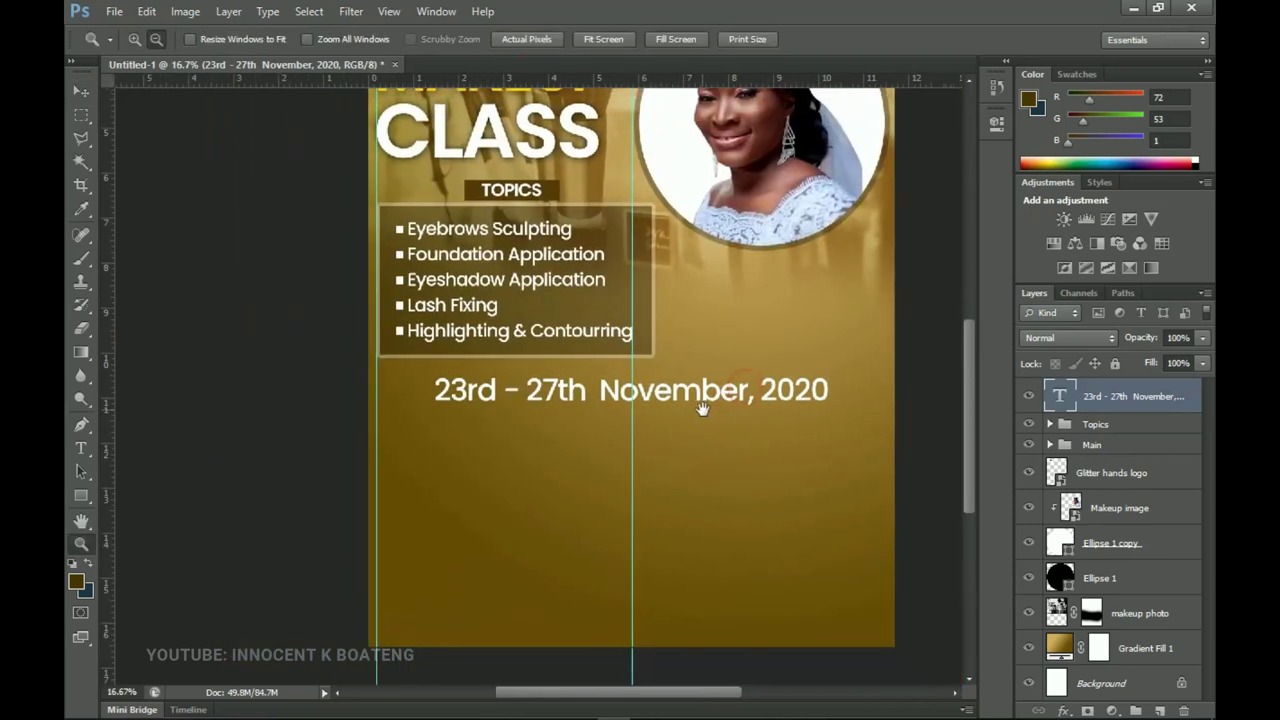
key(v)
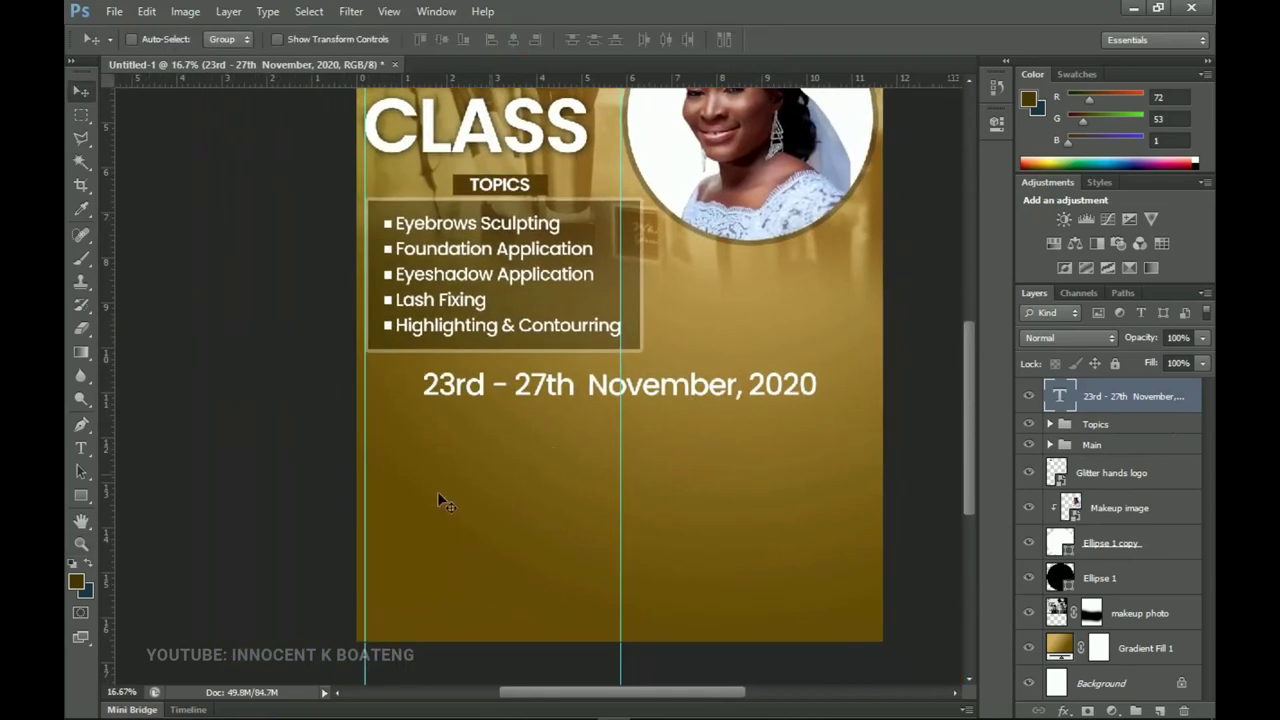
click(81, 497)
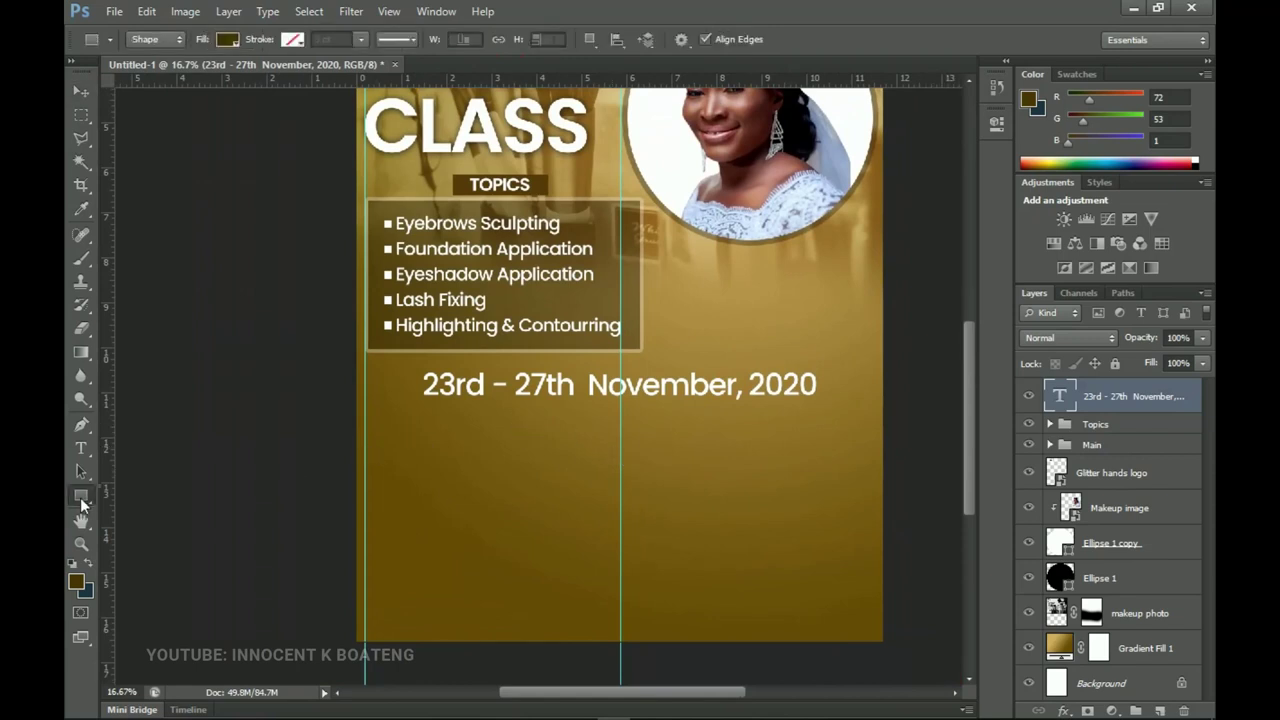
click(163, 493)
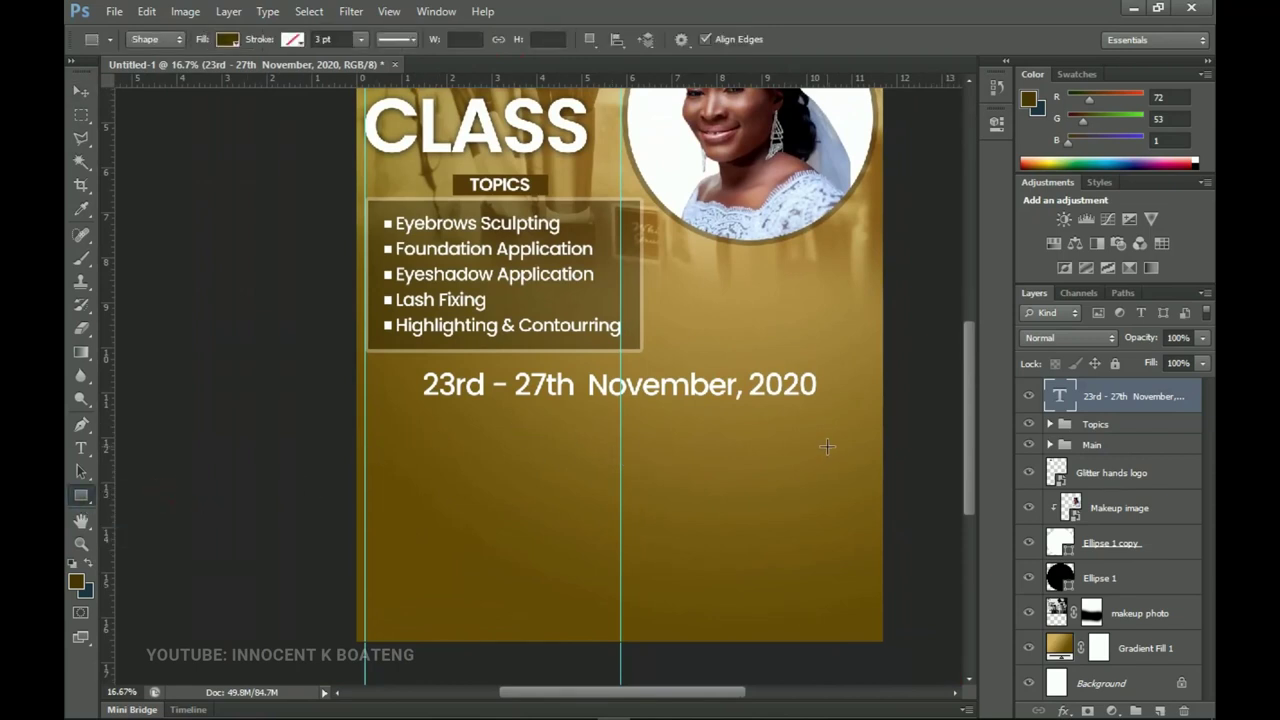
drag(862, 427, 364, 402)
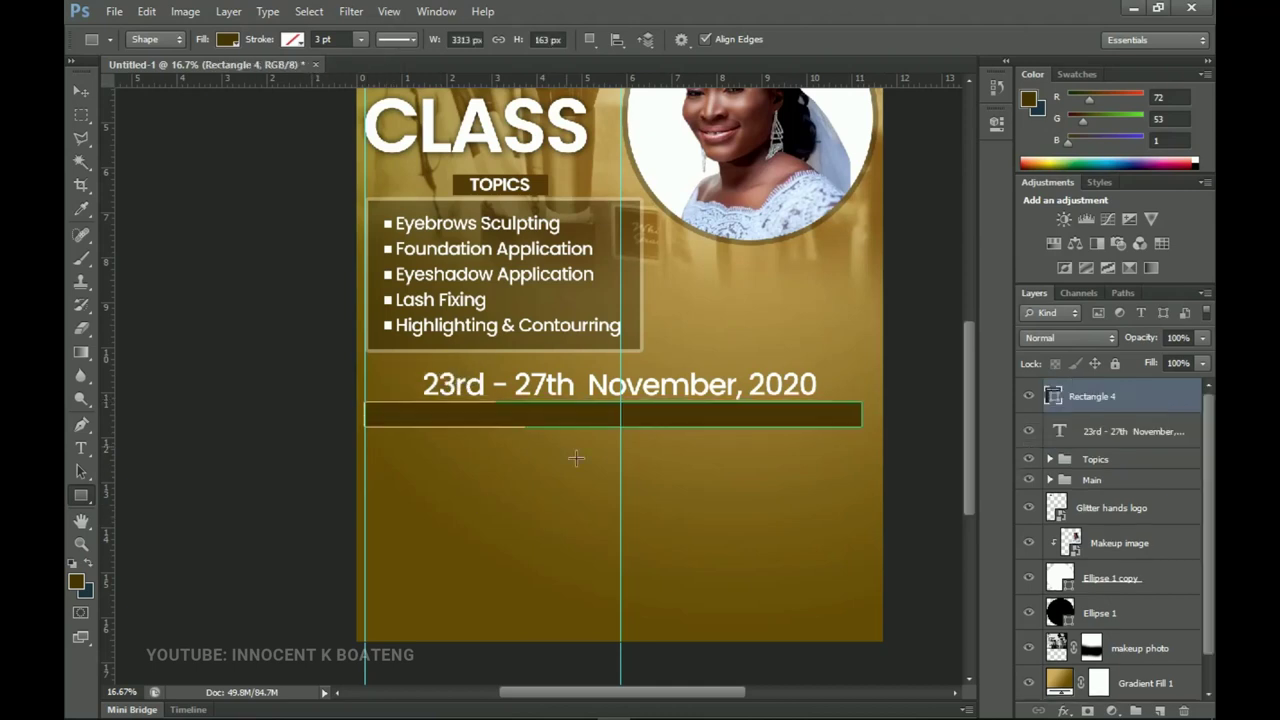
click(81, 91)
key(ctrl+a)
click(513, 40)
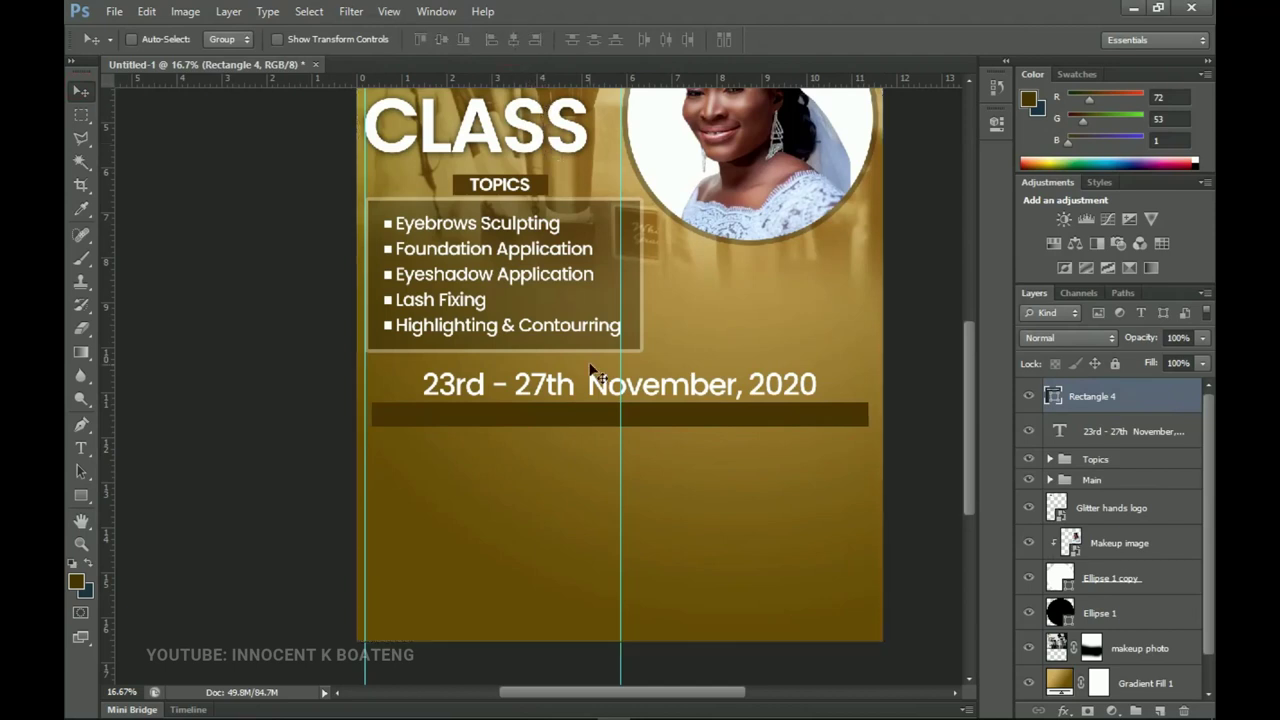
key(ctrl+d)
- Stretch the bar's left end out to the guide and nudge it slightly lower
key(z)
click(415, 379)
key(v)
key(ctrl+t)
drag(329, 451, 315, 450)
key(Return)
key(z)
alt+click(468, 442)
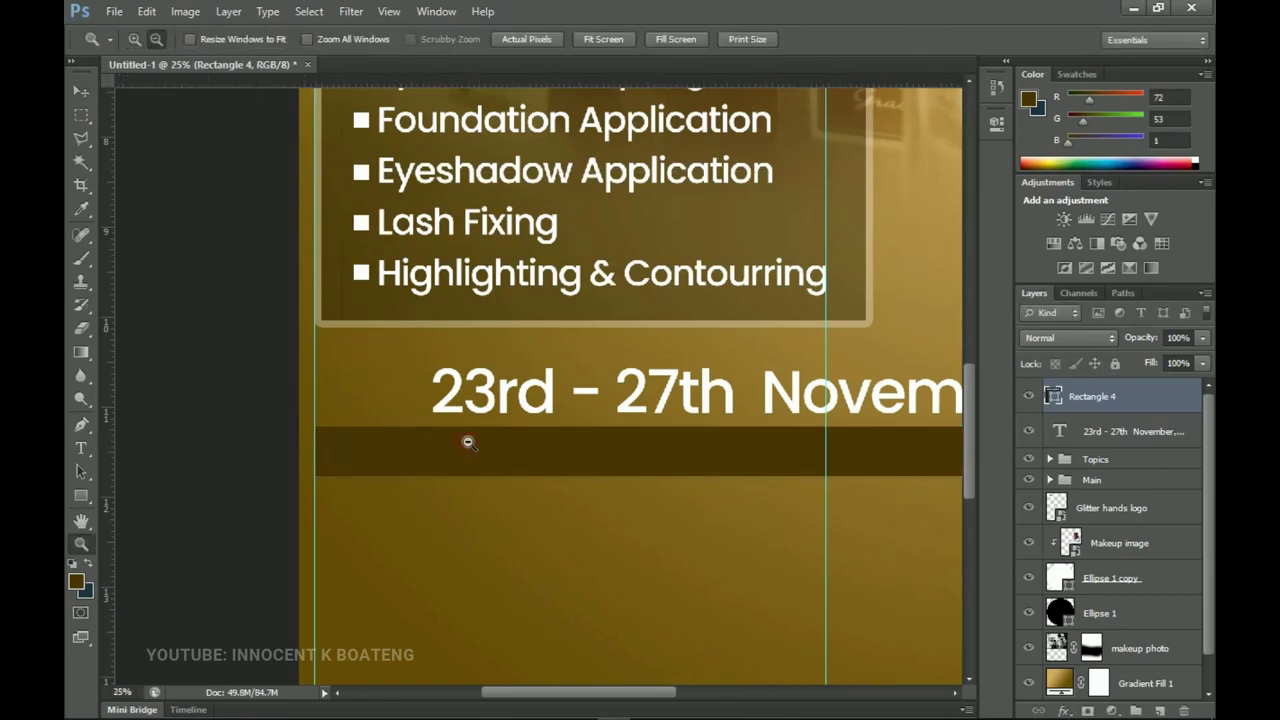
key(v)
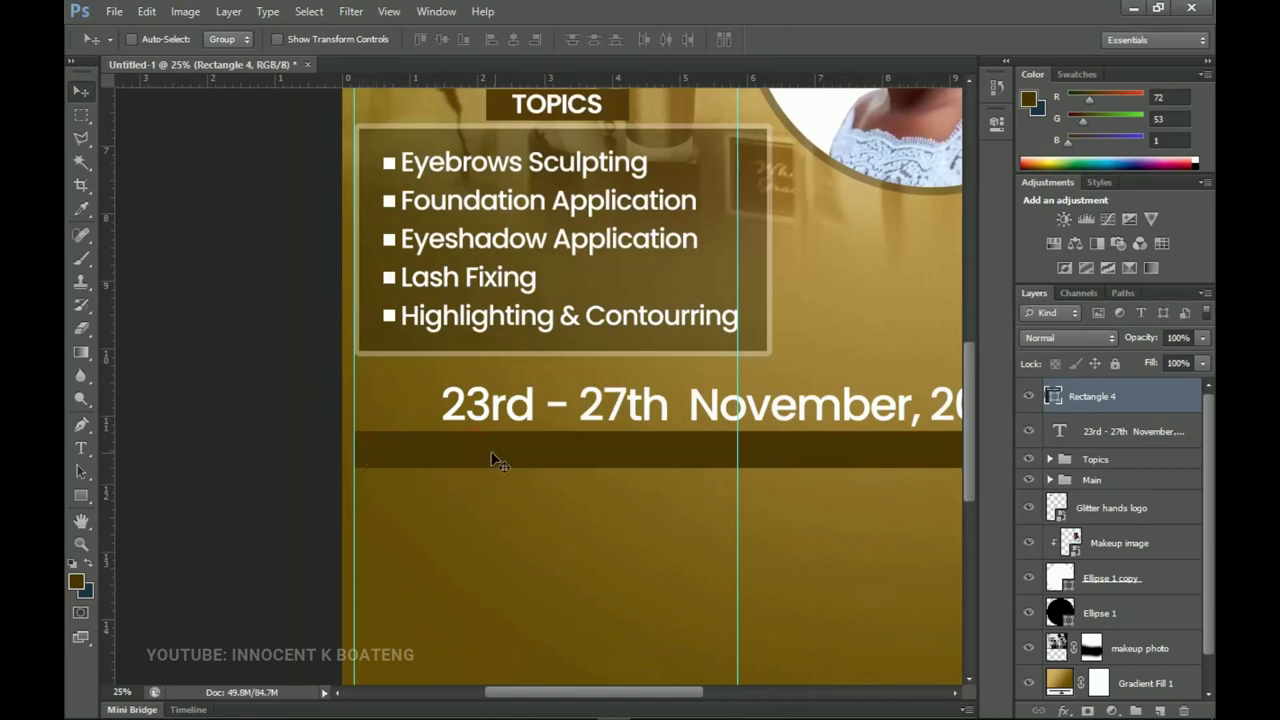
key(z)
alt+click(523, 449)
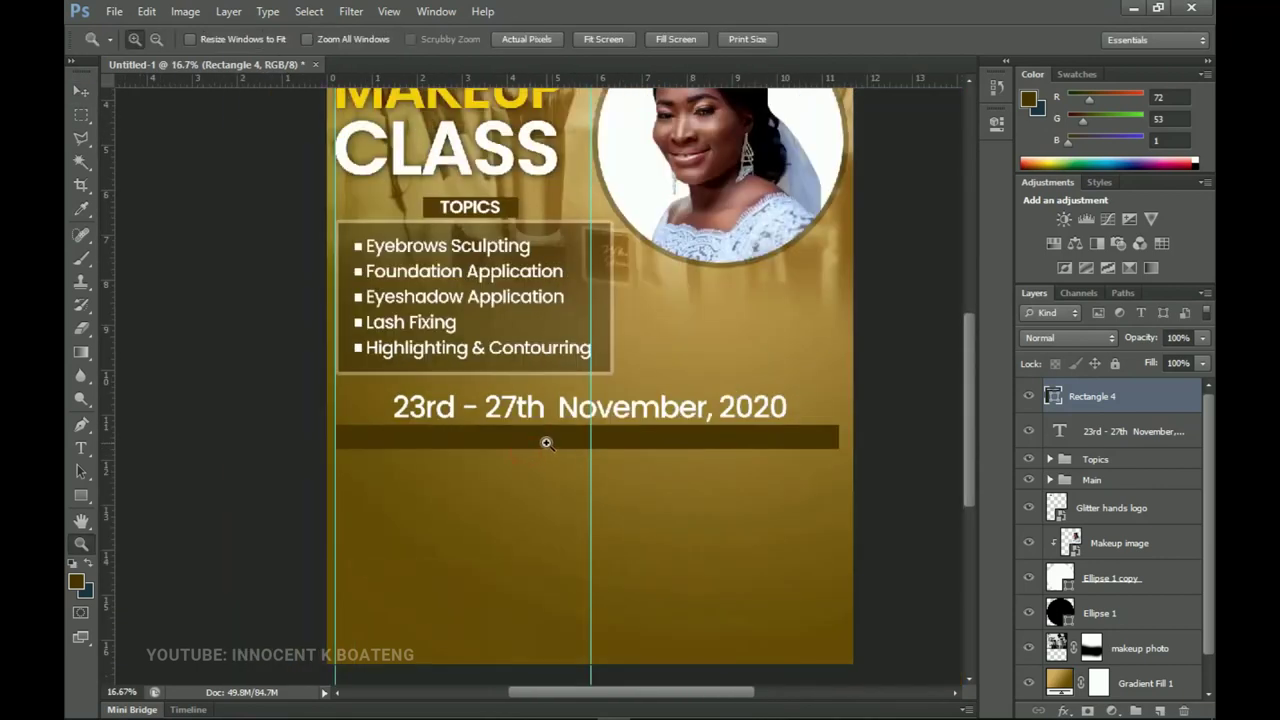
key(v)
drag(551, 446, 554, 455)
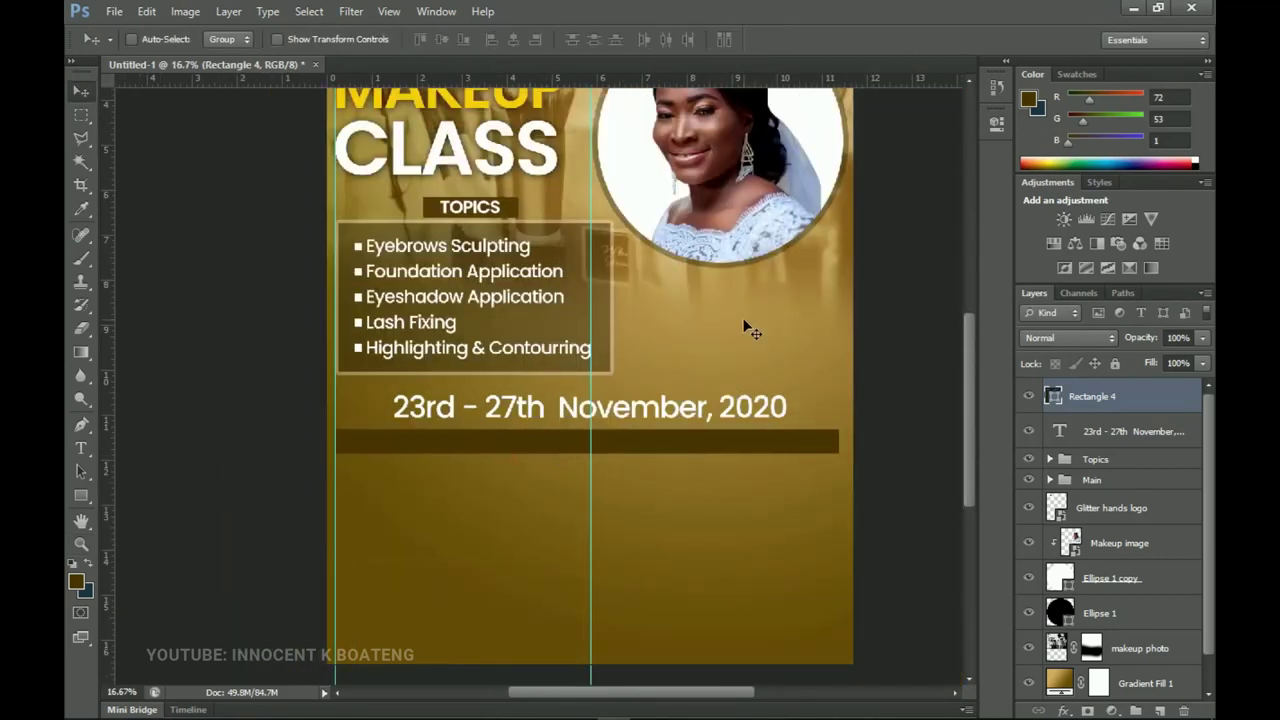
- Duplicate the date text layer and move the copy onto the bar, stacked above it
click(1125, 437)
key(ctrl+j)
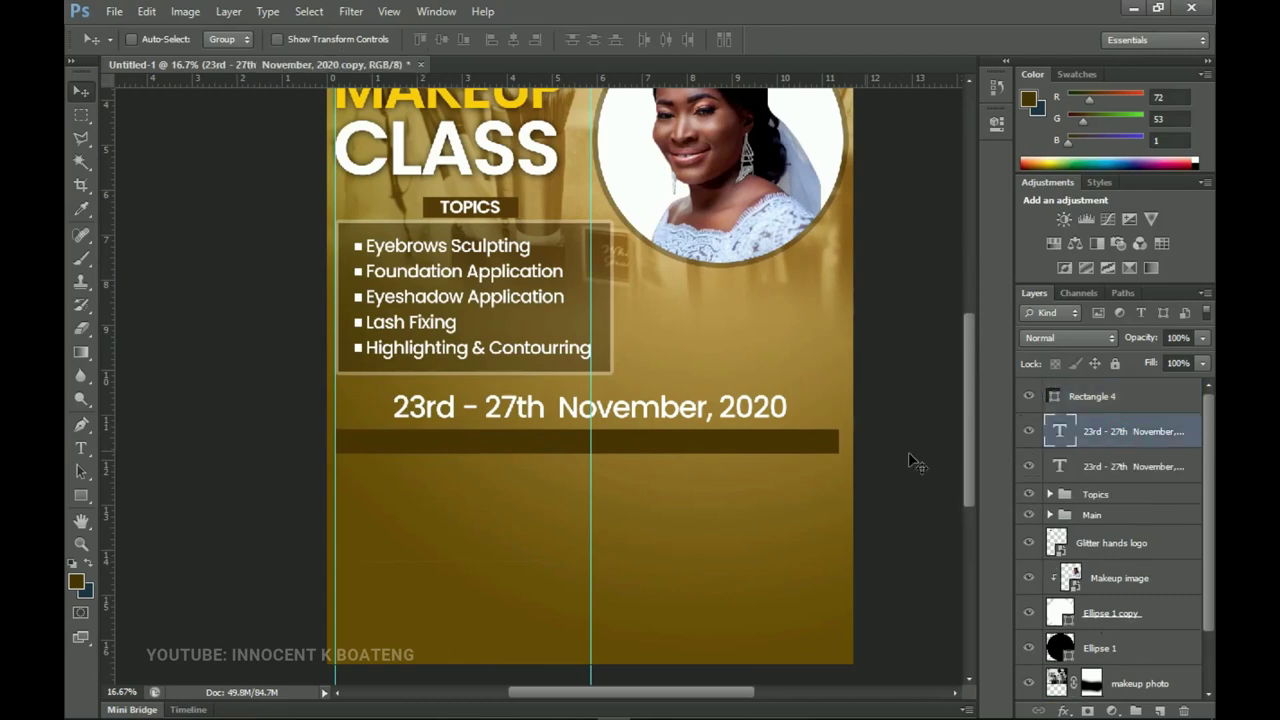
drag(616, 410, 619, 442)
drag(1110, 433, 1110, 394)
key(z)
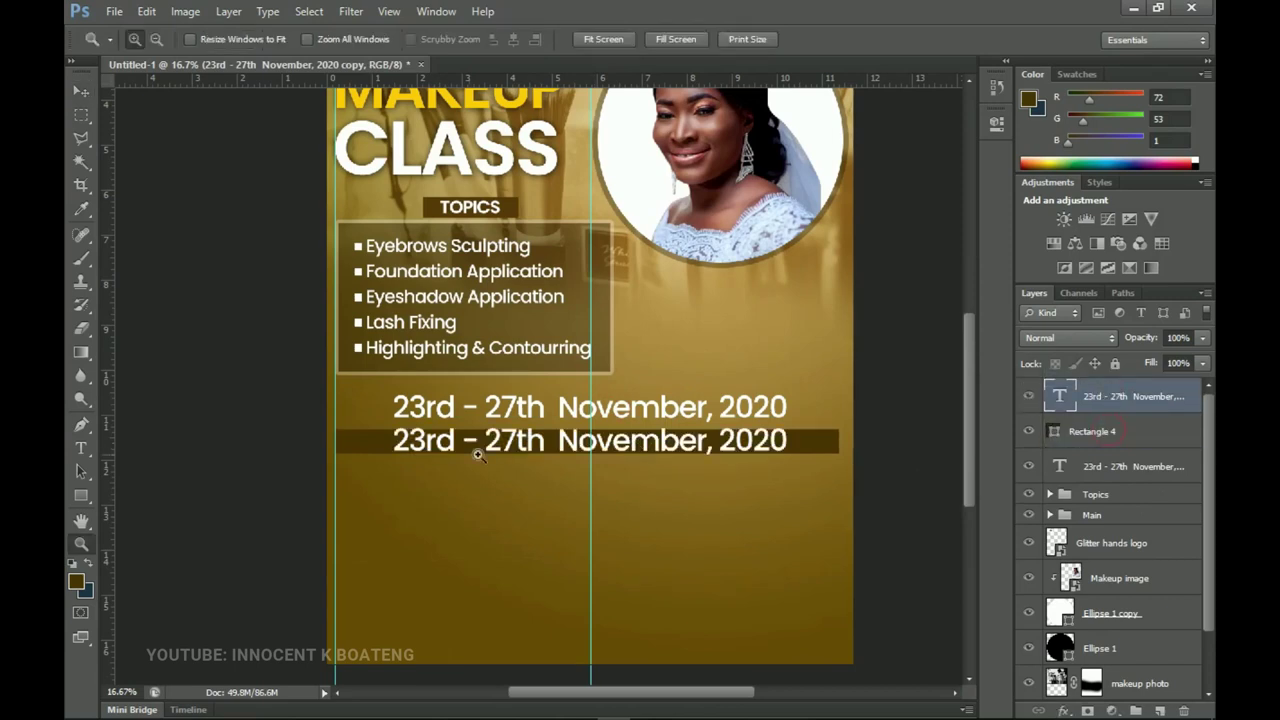
click(478, 455)
key(v)
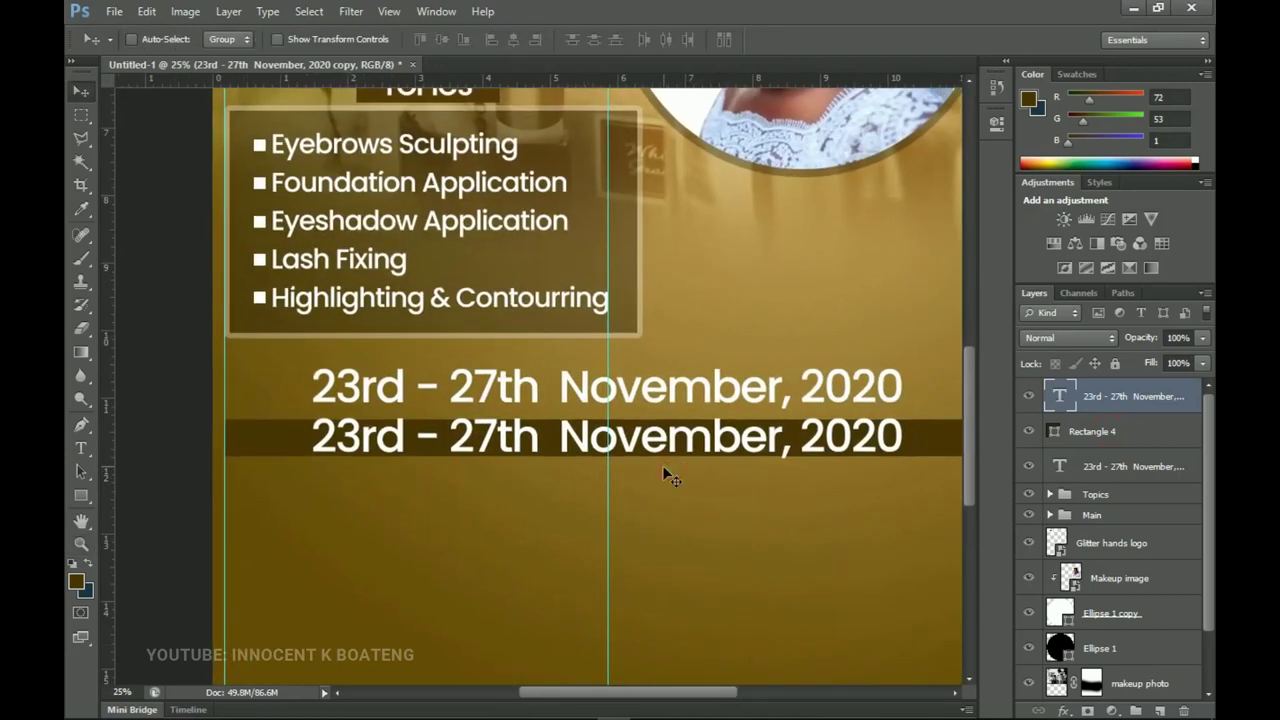
- Change the second date line's font to Akrobat SemiBold
key(t)
click(664, 445)
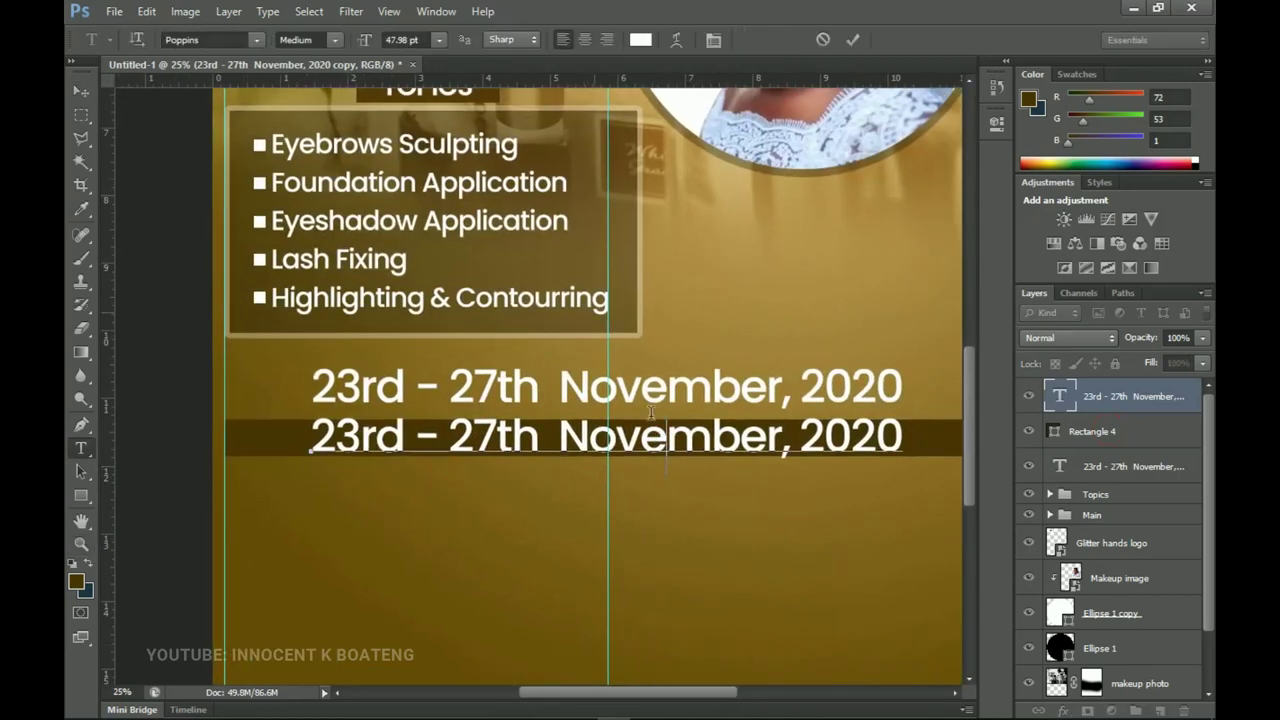
key(ctrl+a)
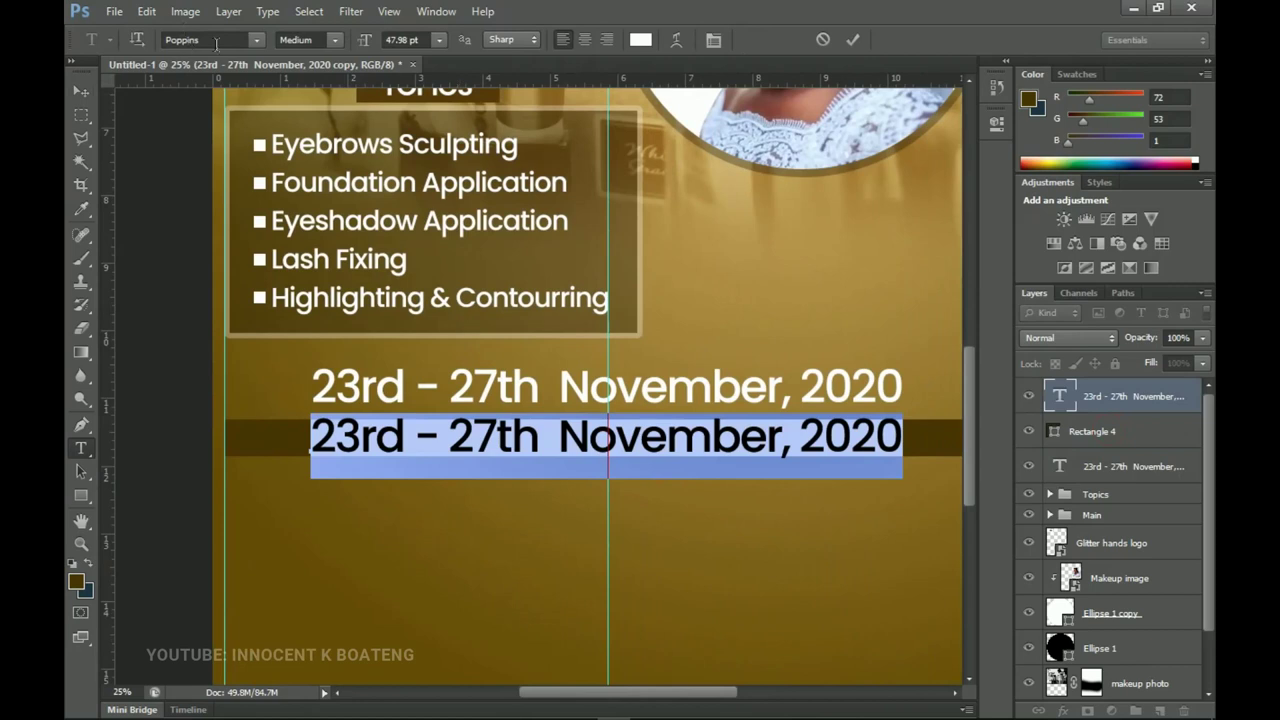
click(217, 39)
text(Akrobat)
key(Return)
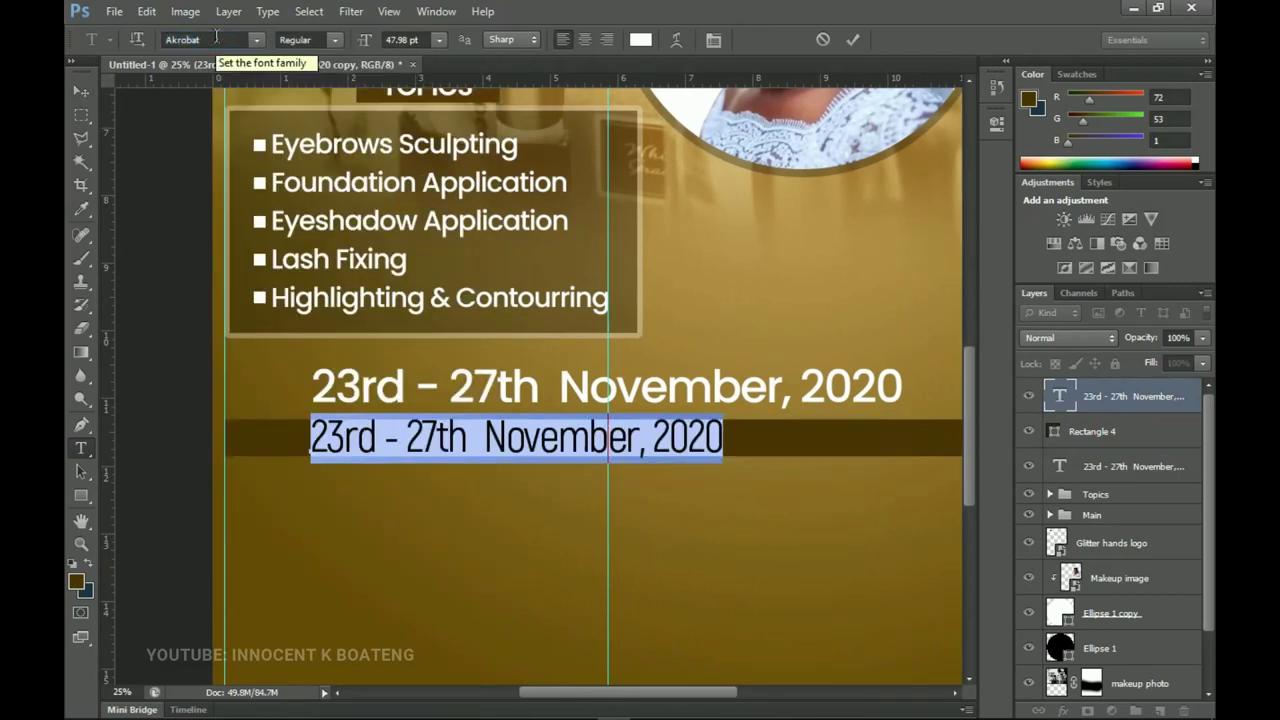
click(333, 40)
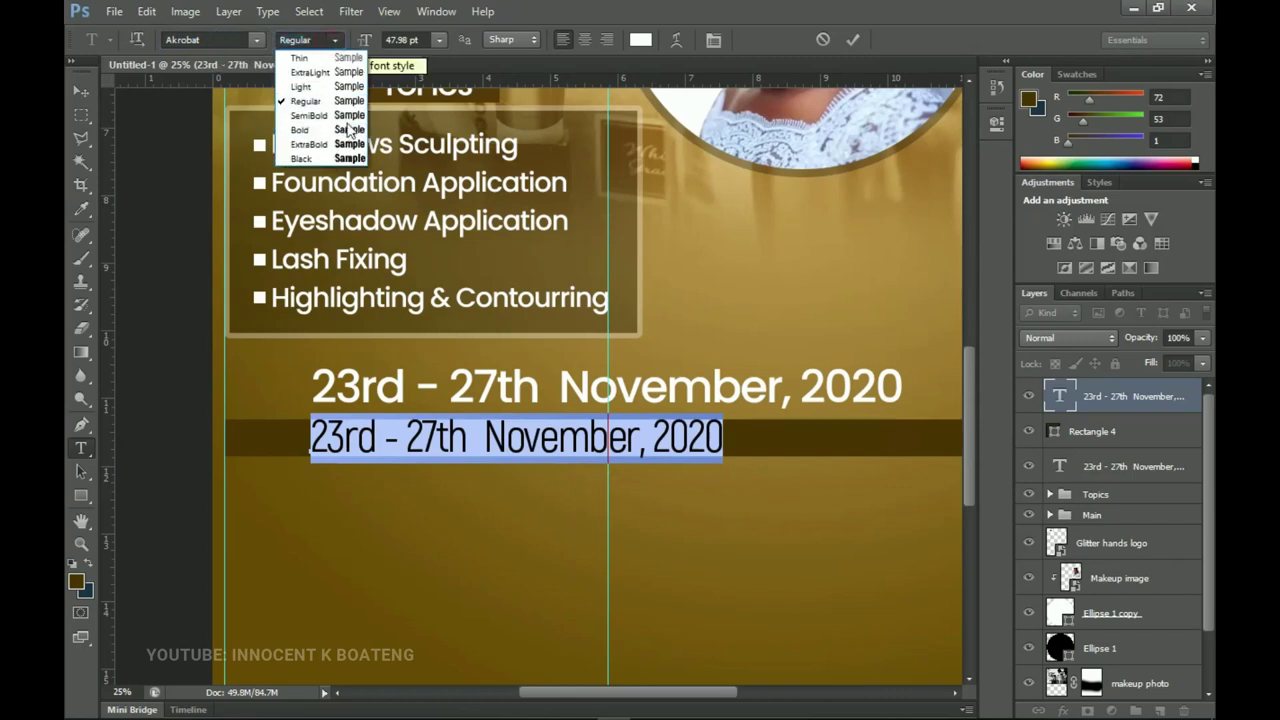
click(347, 121)
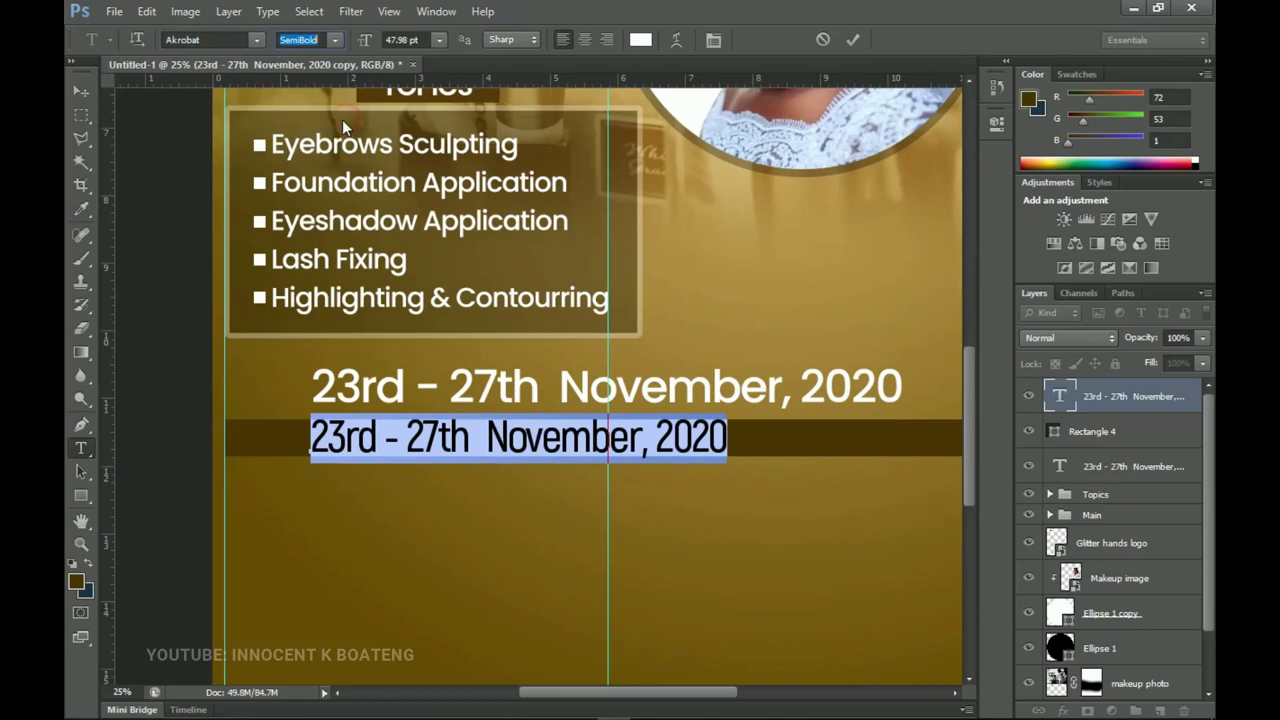
key(ctrl+Return)
key(v)
- Copy the time range '10:30am - 1:30pm' from the notes
mouse_move(725, 712)
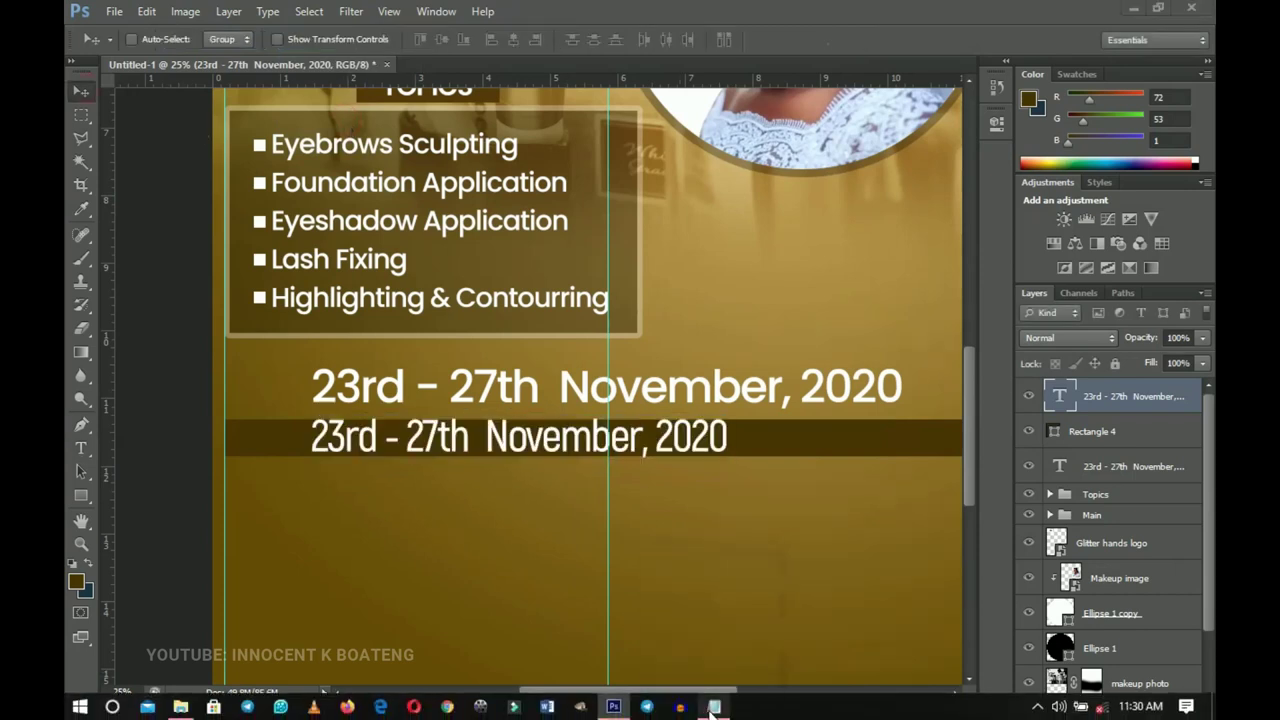
click(724, 710)
click(769, 440)
drag(838, 440, 712, 437)
key(ctrl+c)
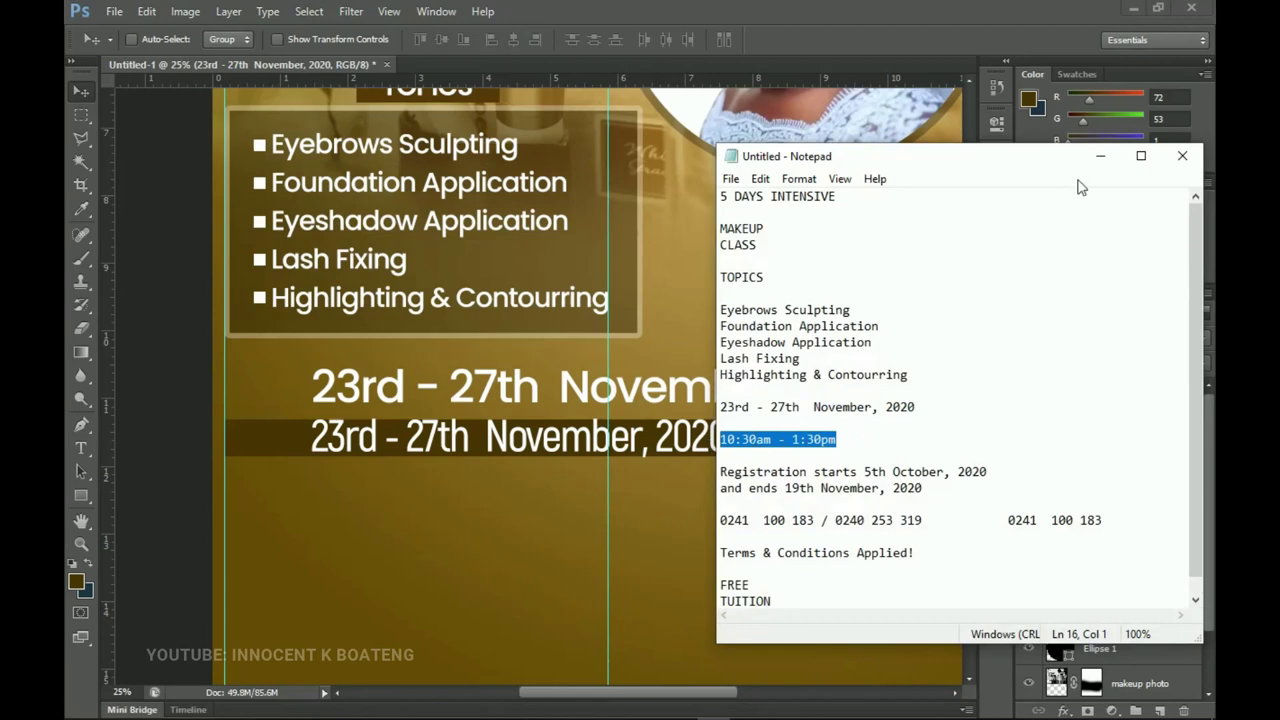
click(1100, 156)
- Replace the second line's text with 'Time: 10:30am - 1:30pm'
key(t)
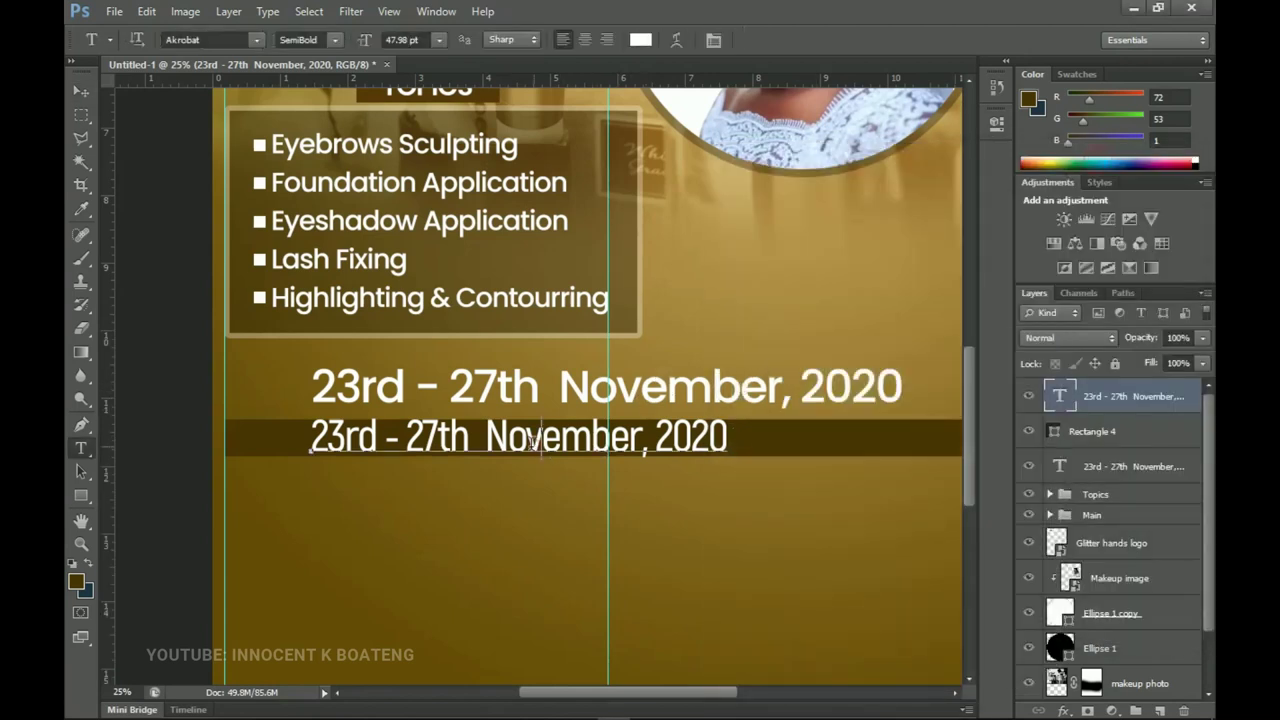
click(531, 440)
key(ctrl+a)
key(ctrl+v)
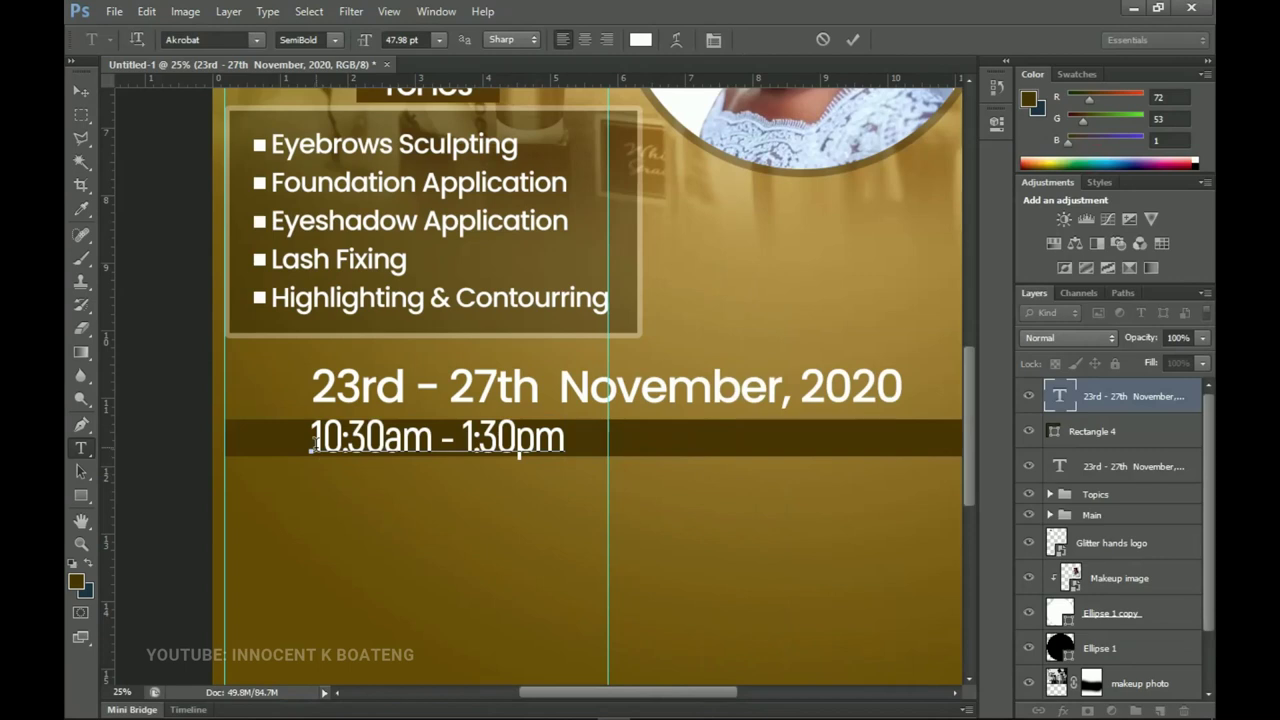
text(ti)
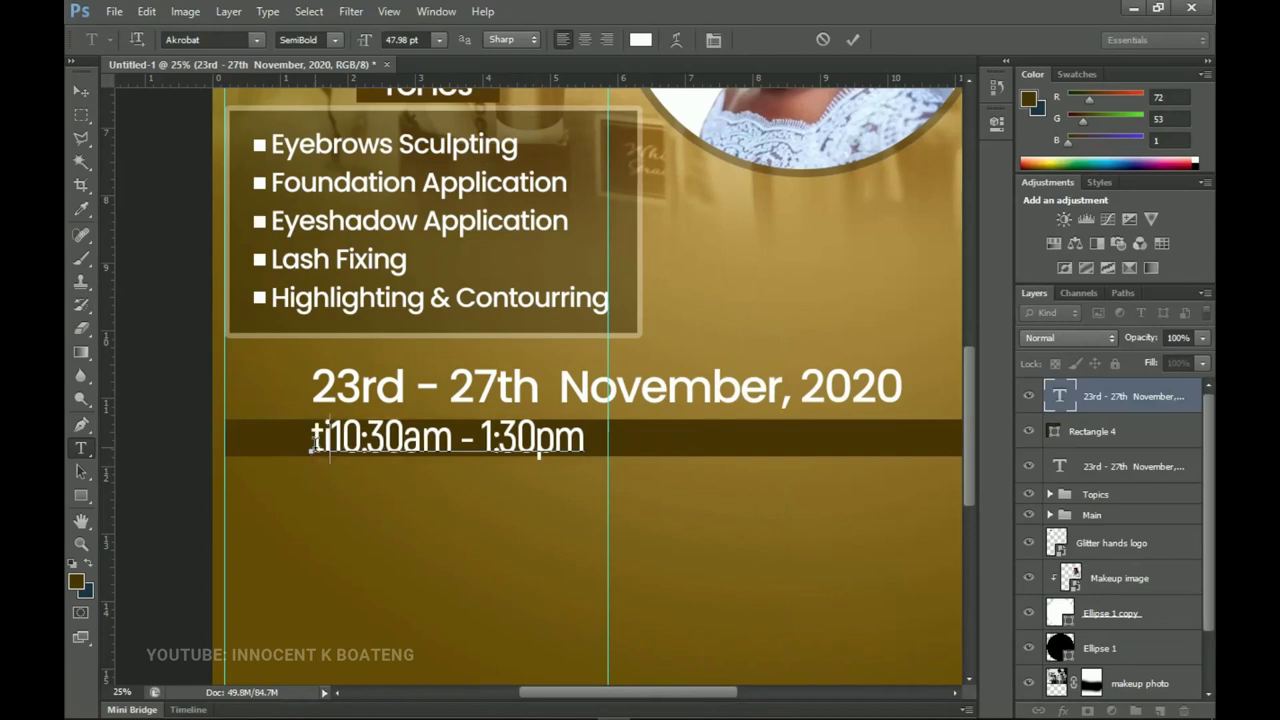
key(BackSpace)
key(BackSpace)
text(Time)
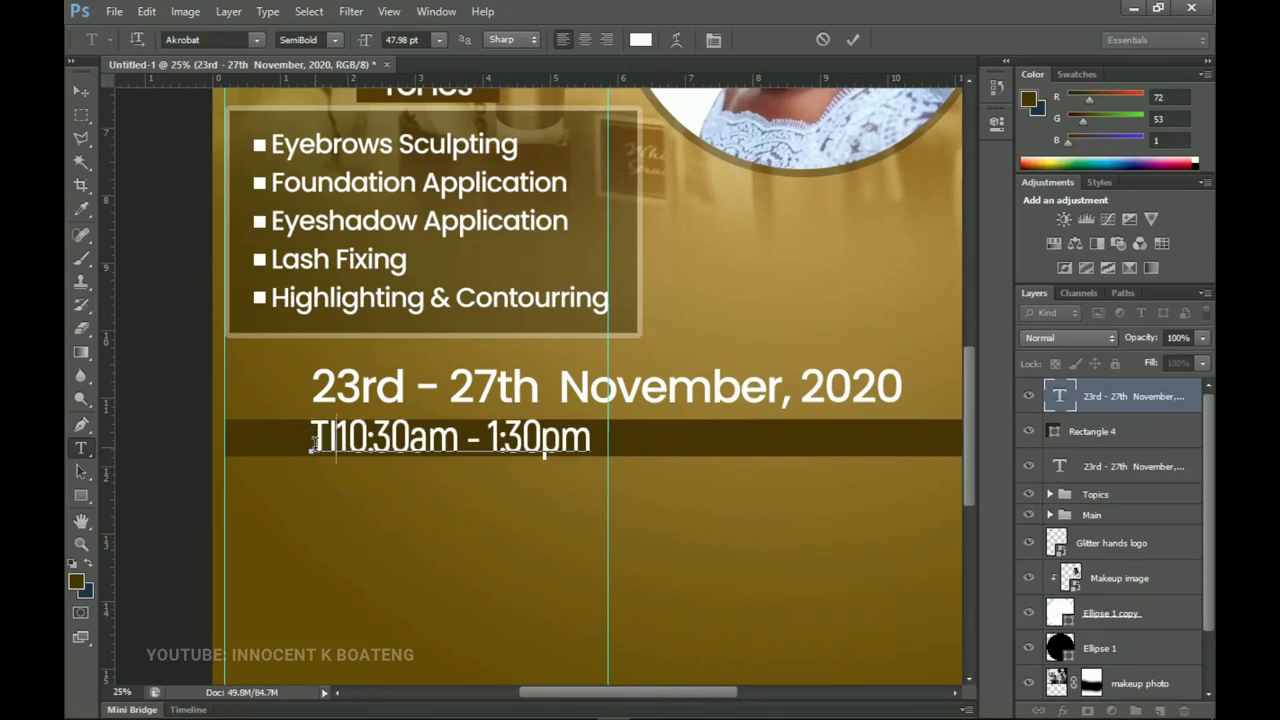
text(:)
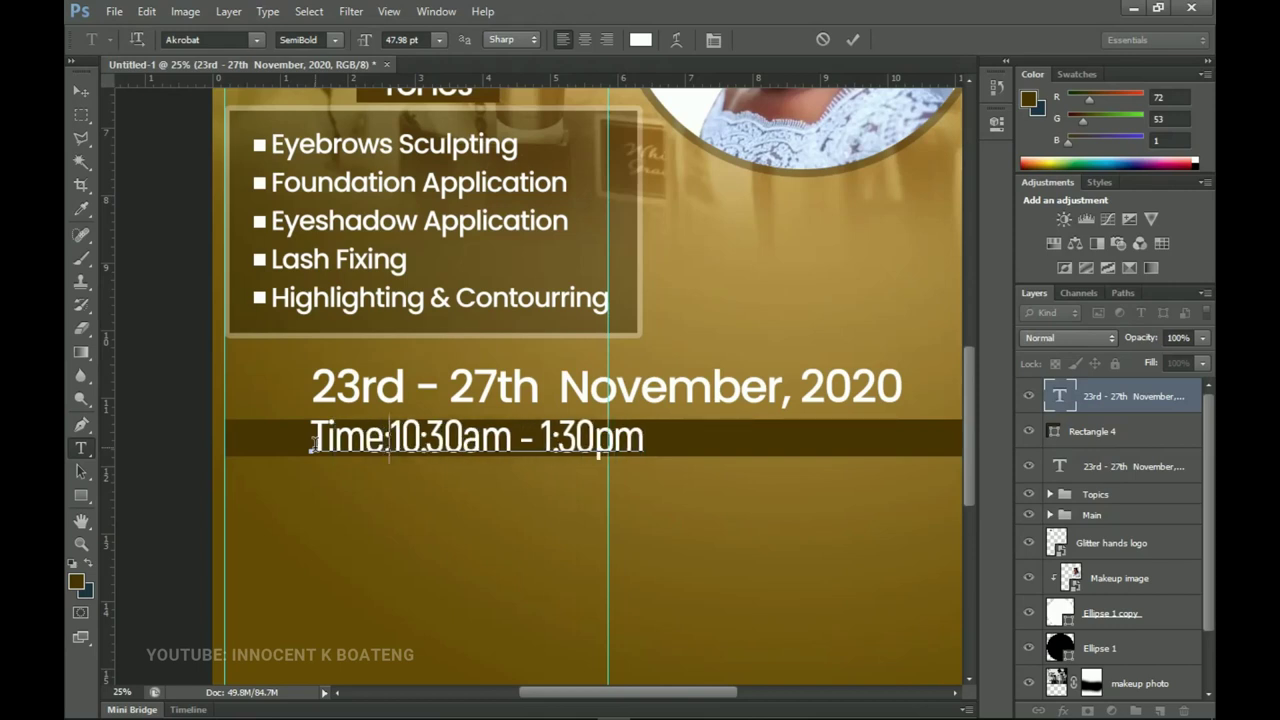
click(81, 90)
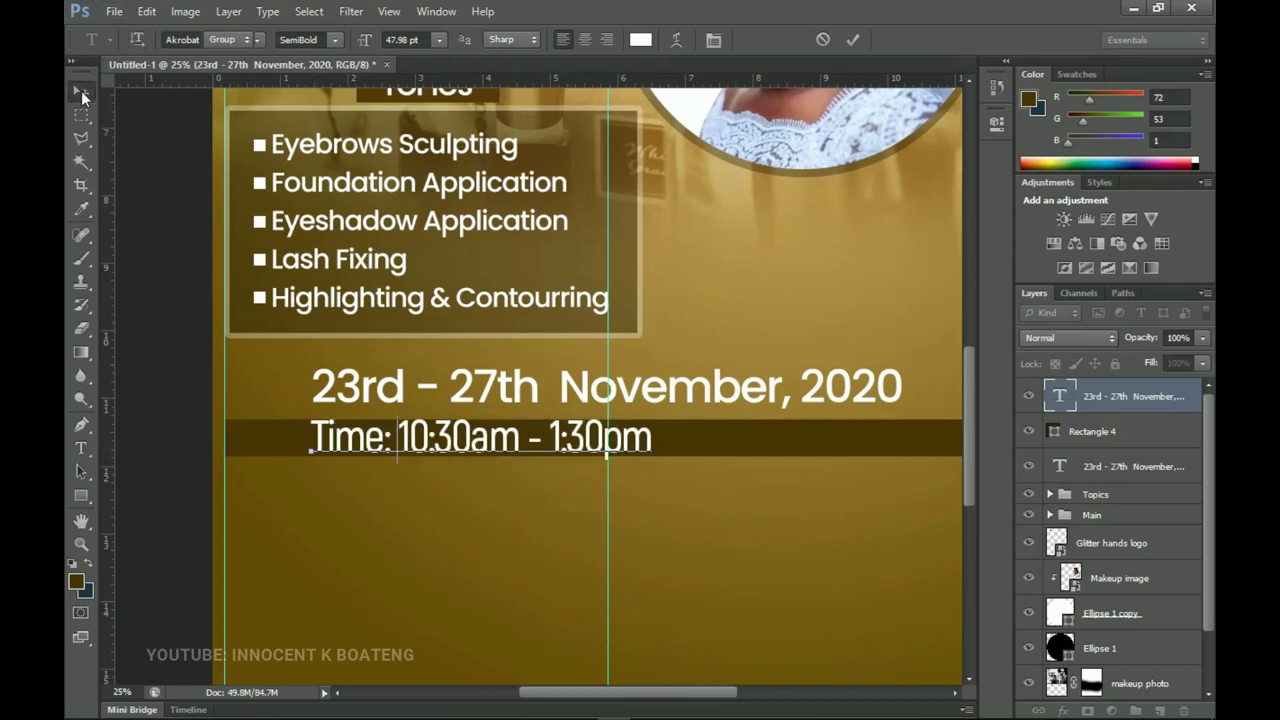
- Scale the time line down to about 78%
key(ctrl+a)
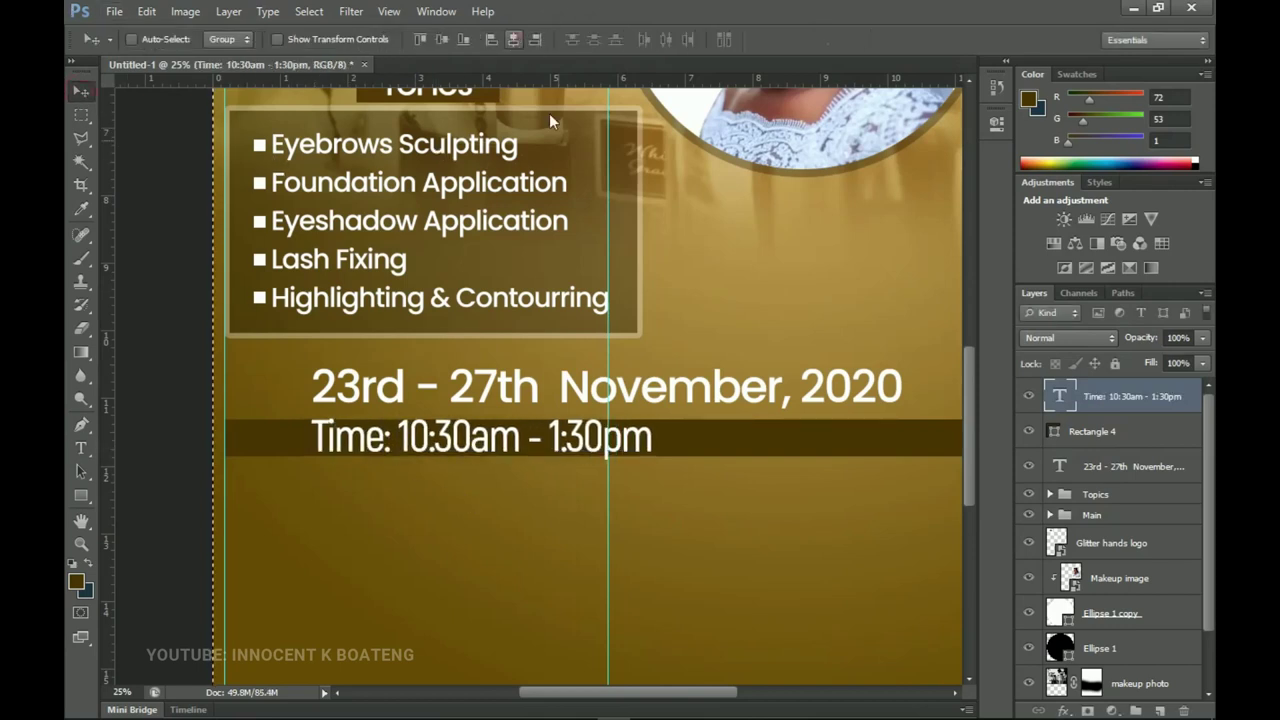
key(ctrl+d)
key(ctrl+t)
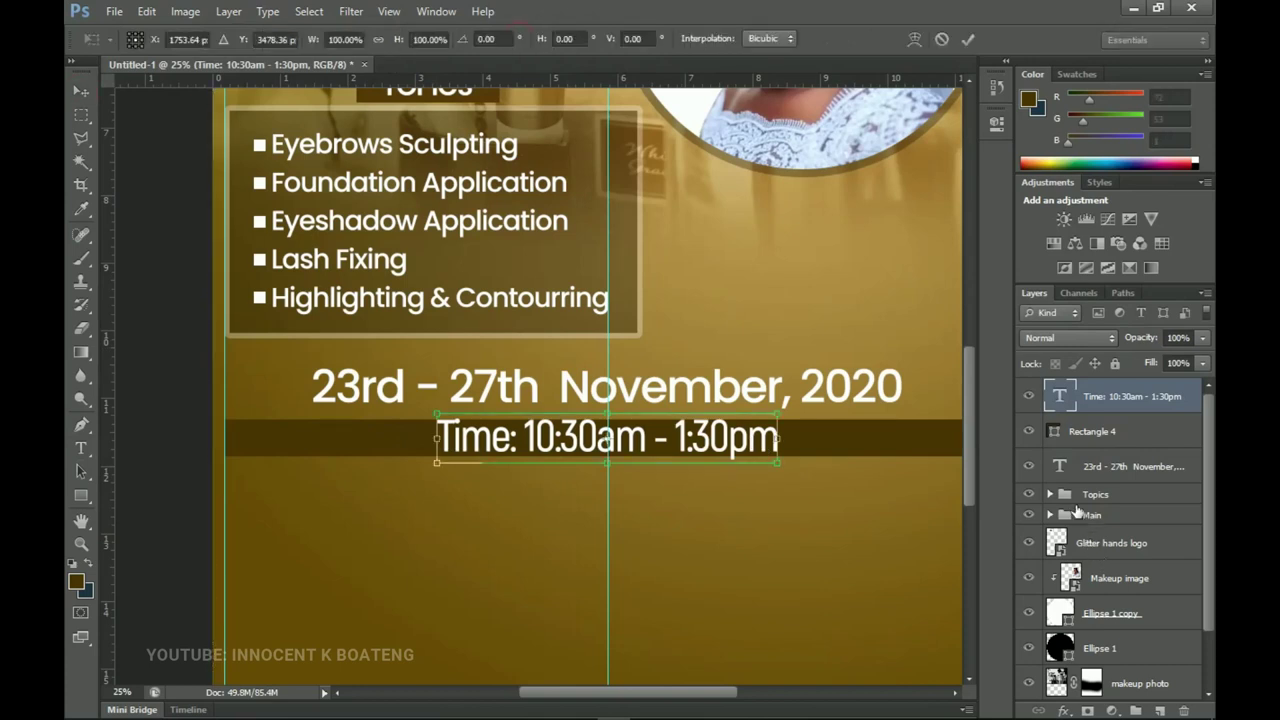
drag(778, 408, 740, 418)
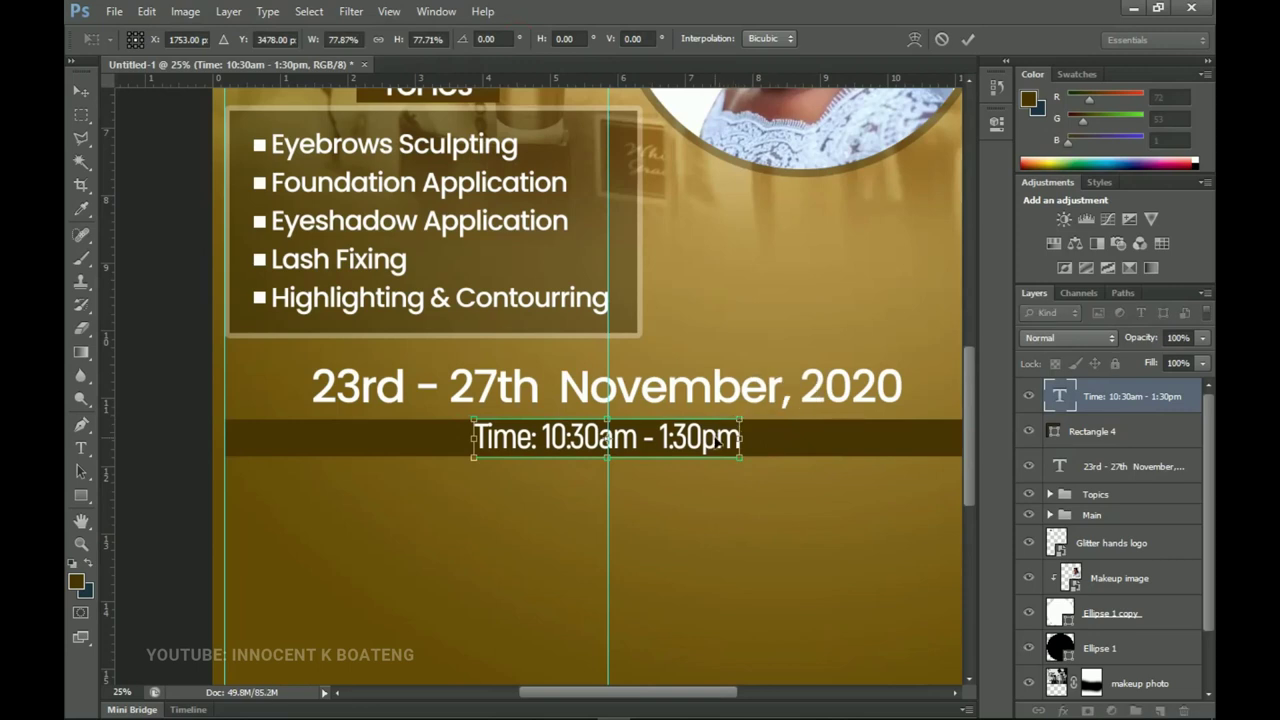
key(Return)
scroll(696, 445, down, 4)
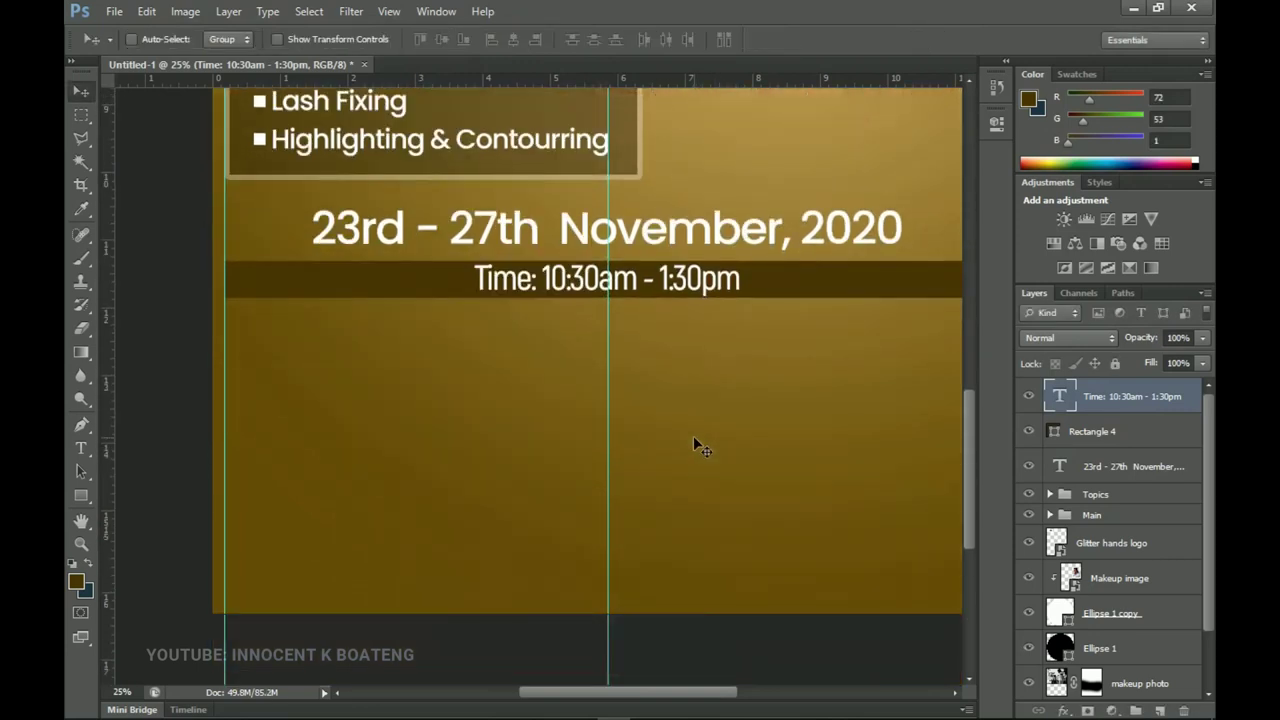
- Duplicate the Time line just below itself and paste the registration dates into the copy
scroll(696, 445, down, 1)
scroll(700, 447, down, 1)
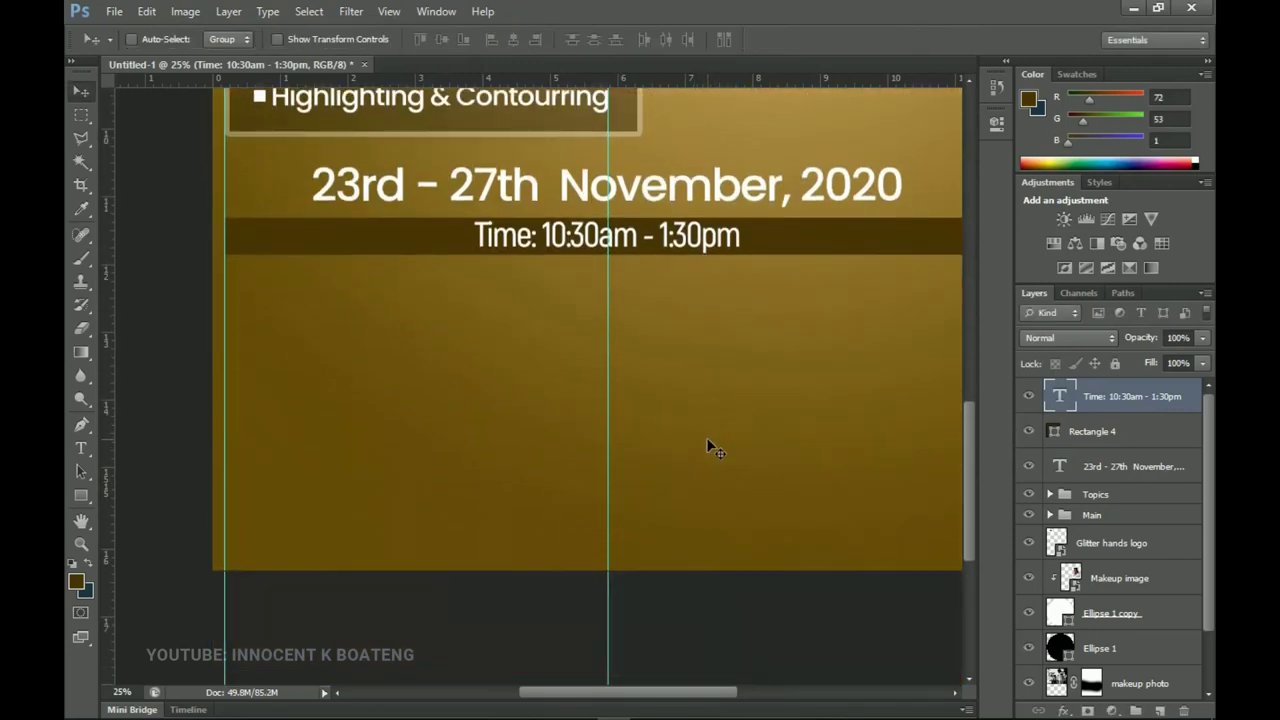
scroll(708, 449, up, 1)
drag(680, 246, 680, 290)
key(alt+Tab)
key(ctrl+c)
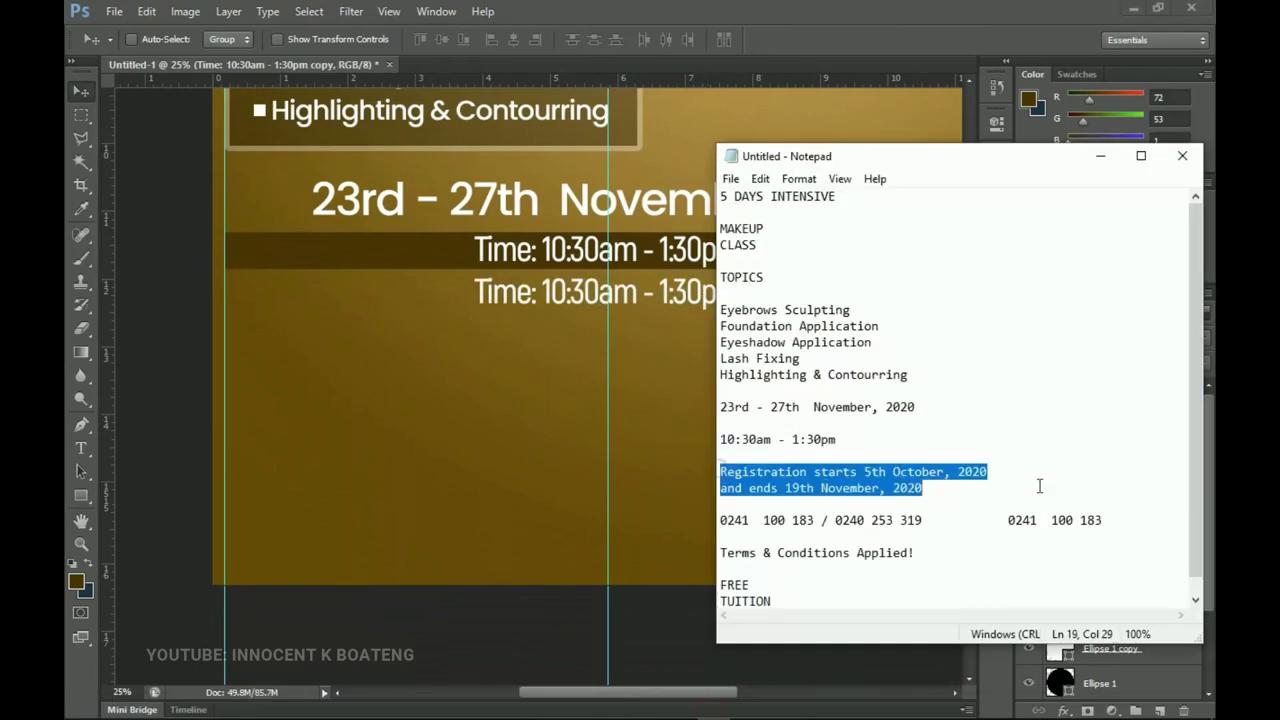
key(alt+Tab)
key(t)
click(716, 312)
key(ctrl+a)
key(ctrl+v)
- Centre the registration lines, tighten their line spacing, nudge them lower and add a Drop Shadow
key(ctrl+a)
key(ctrl+shift+c)
key(ctrl+t)
key(alt+Up)
key(alt+Up)
key(ctrl+Return)
key(v)
drag(673, 356, 673, 368)
right_click(1120, 396)
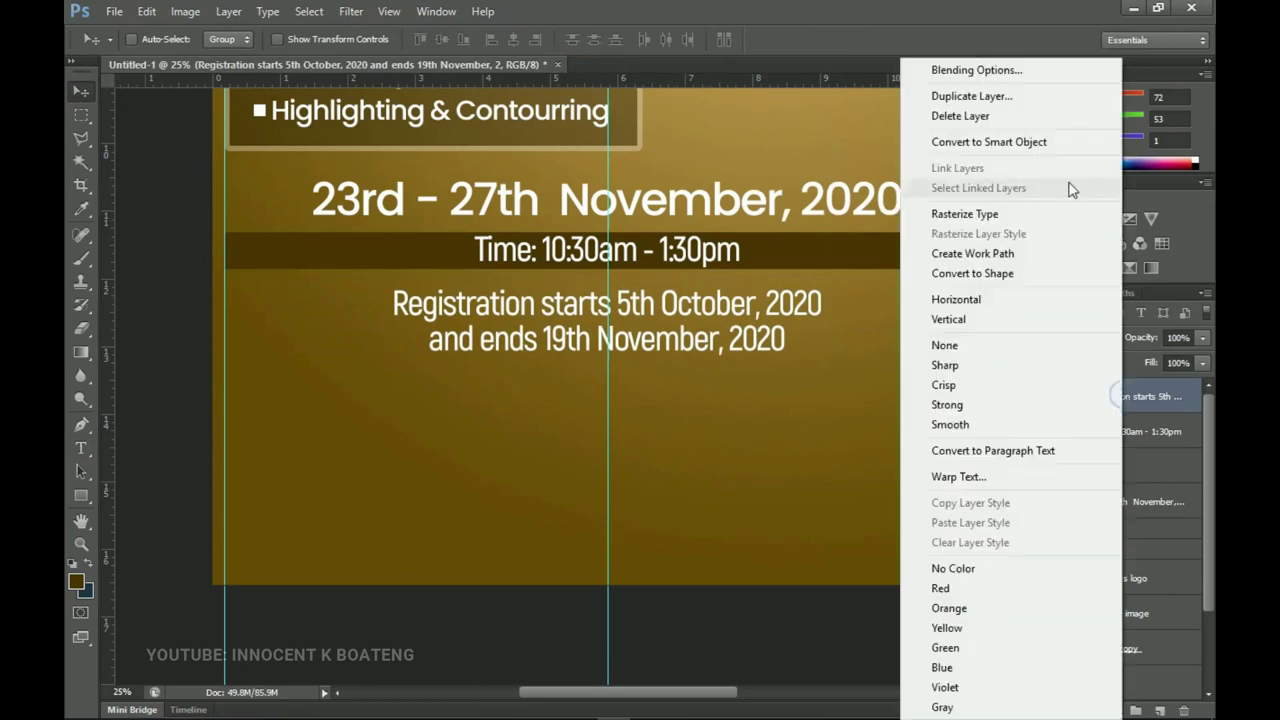
click(945, 60)
key(Return)
- Duplicate the Rectangle 4 dark band lower on the flyer and copy the registration text onto it
click(1095, 464)
drag(688, 260, 688, 430)
click(1120, 396)
drag(640, 288, 640, 366)
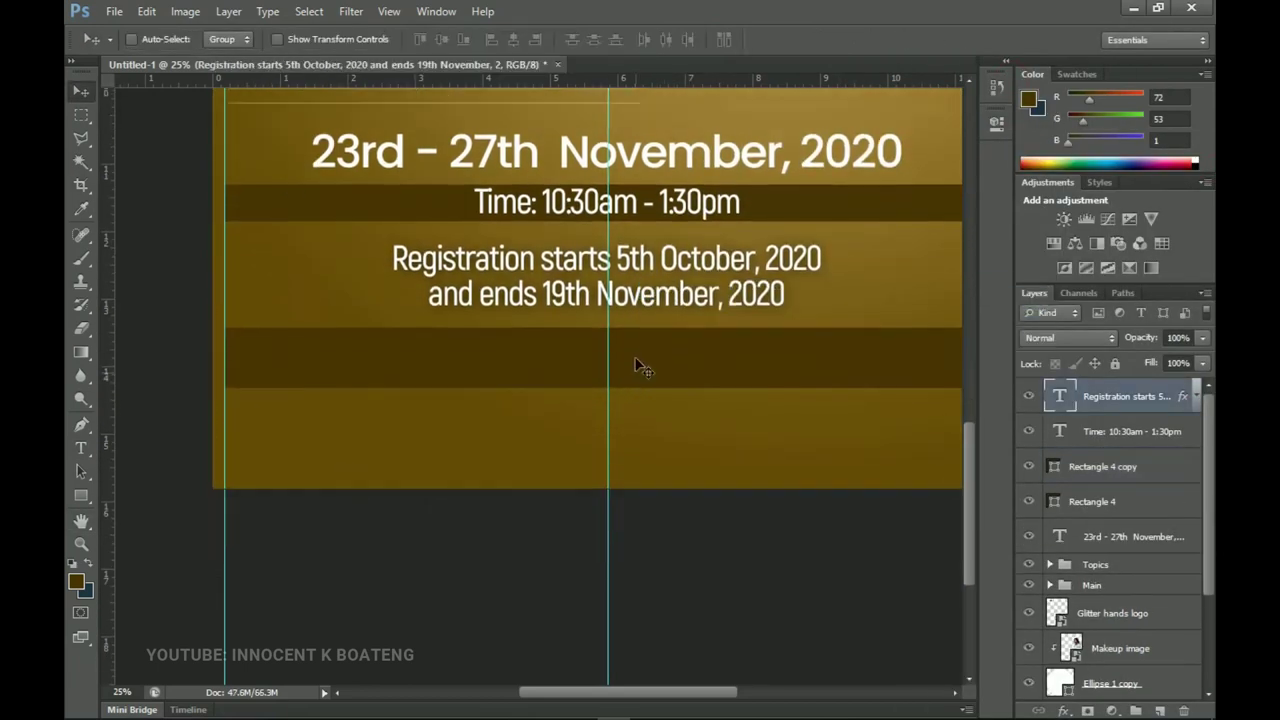
- Replace the lower band's text with the phone numbers line plus the extra phone number
key(alt+Tab)
drag(720, 520, 922, 520)
key(ctrl+c)
click(1100, 155)
double_click(709, 394)
key(ctrl+a)
key(ctrl+v)
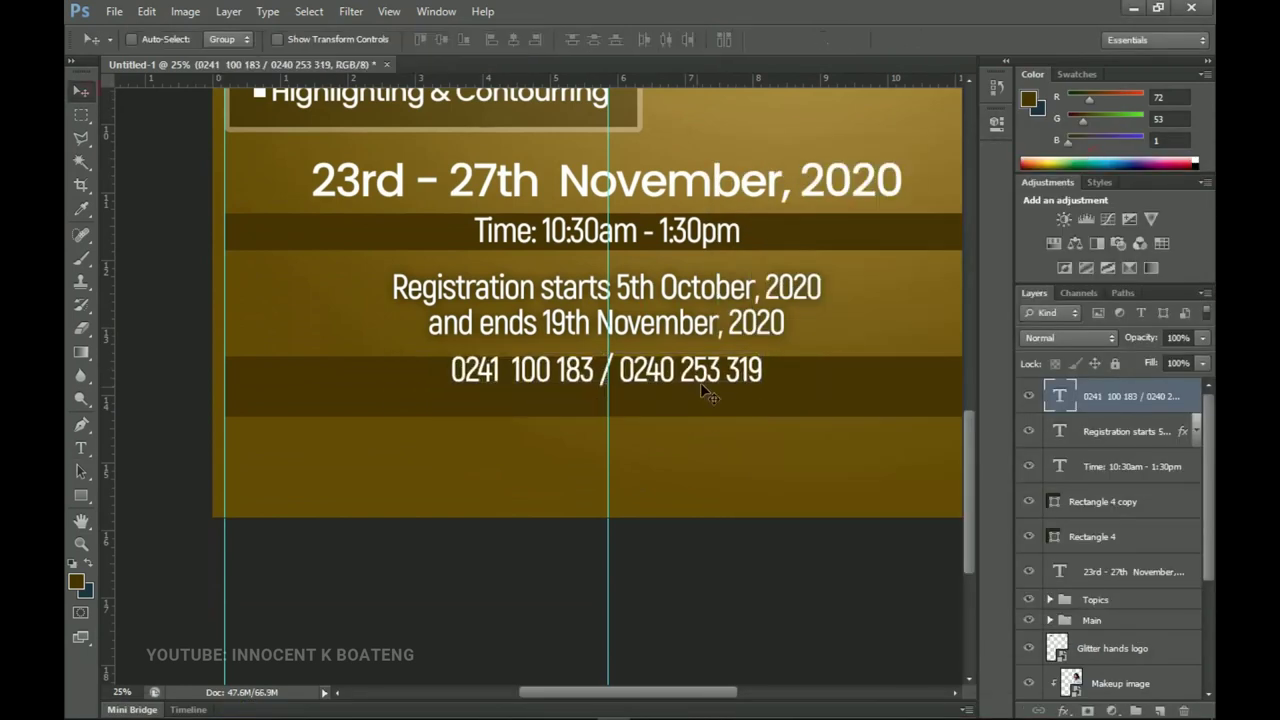
key(alt+Tab)
drag(1003, 520, 1105, 528)
key(ctrl+c)
click(1100, 155)
key(ctrl+v)
key(ctrl+Return)
key(v)
- Open the Makeup Class folder and drag the call icon onto the flyer
scroll(404, 146, down, 2)
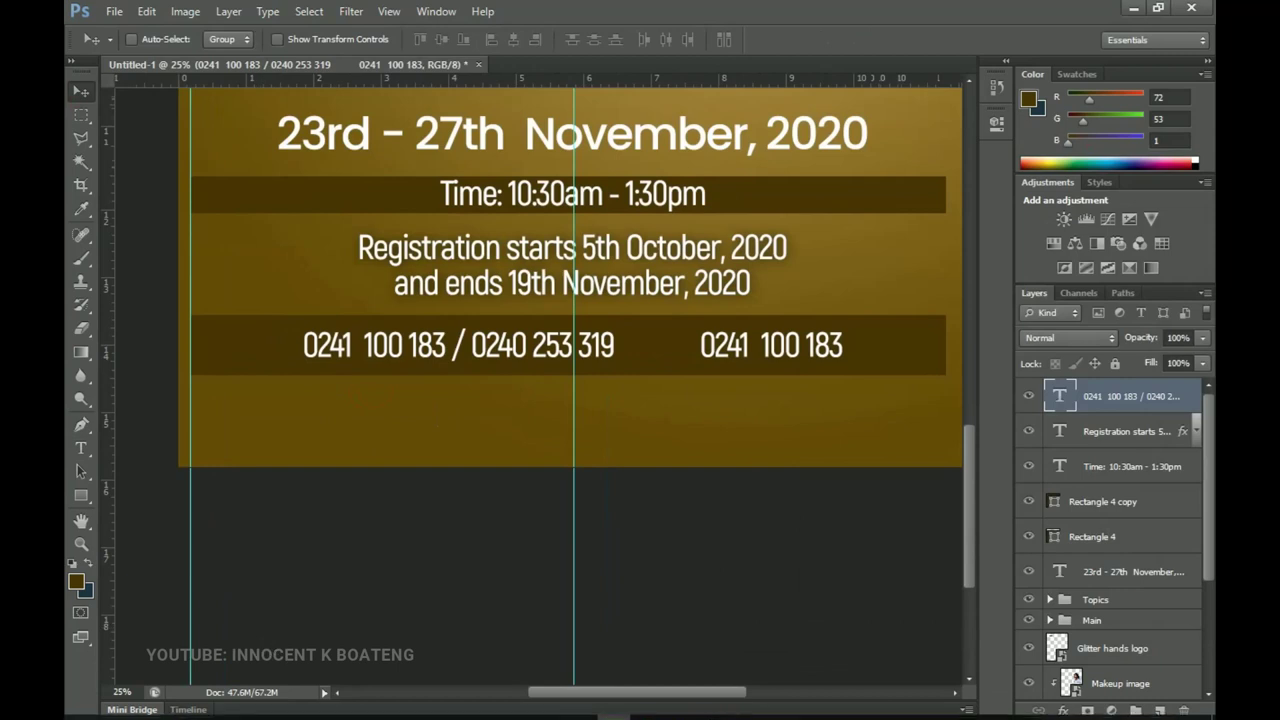
click(181, 707)
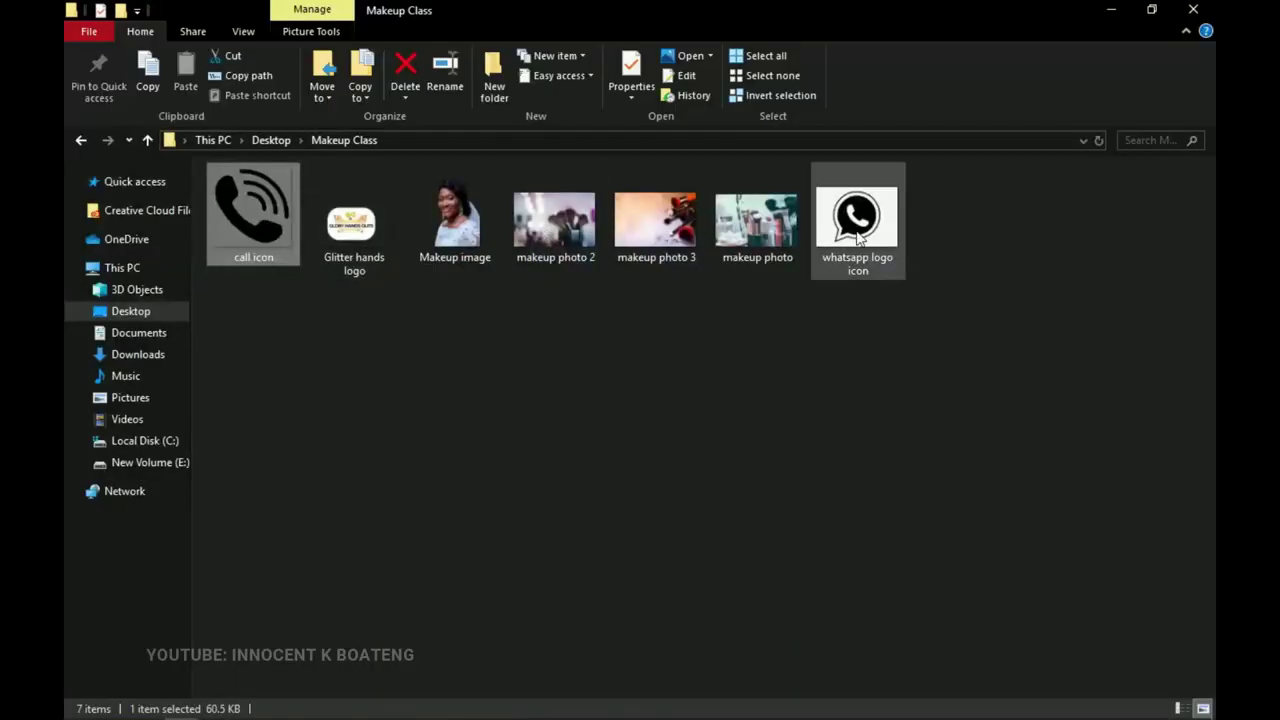
drag(247, 222, 282, 363)
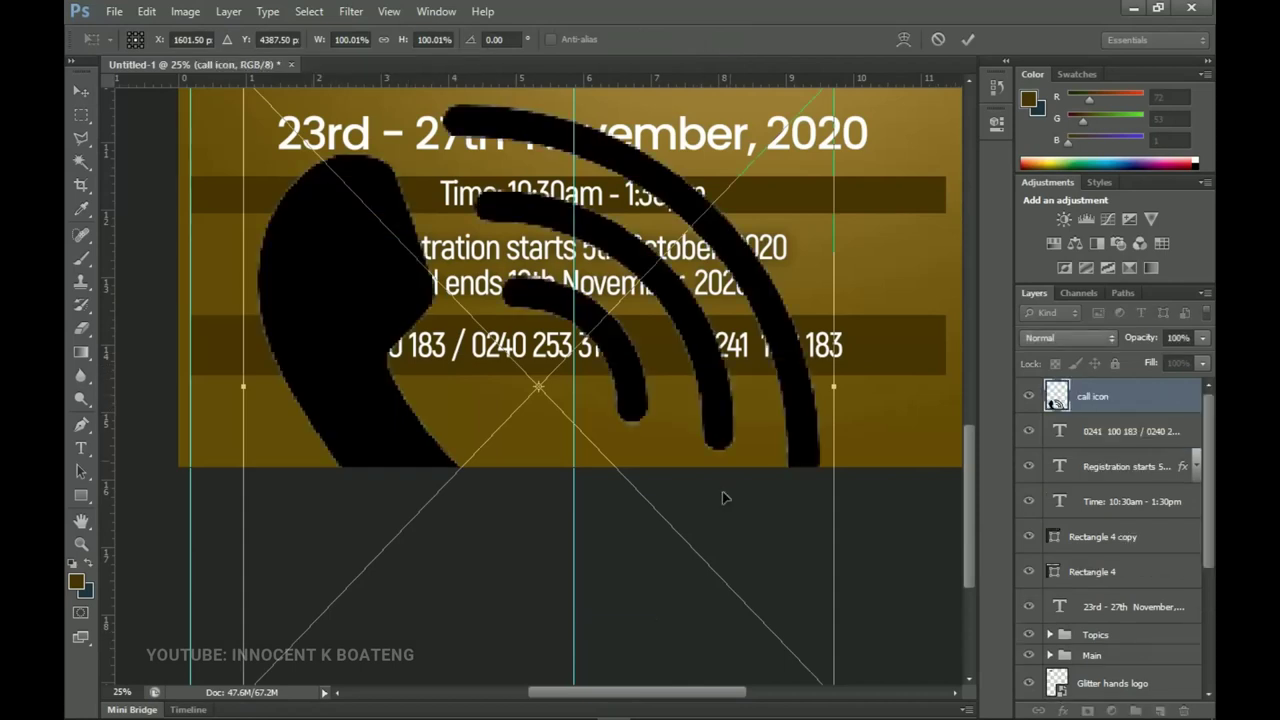
- Scale the call icon to about 20%, zoom in, and nudge it beside the phone numbers
scroll(755, 310, down, 1)
drag(814, 149, 452, 366)
key(Return)
key(z)
click(418, 327)
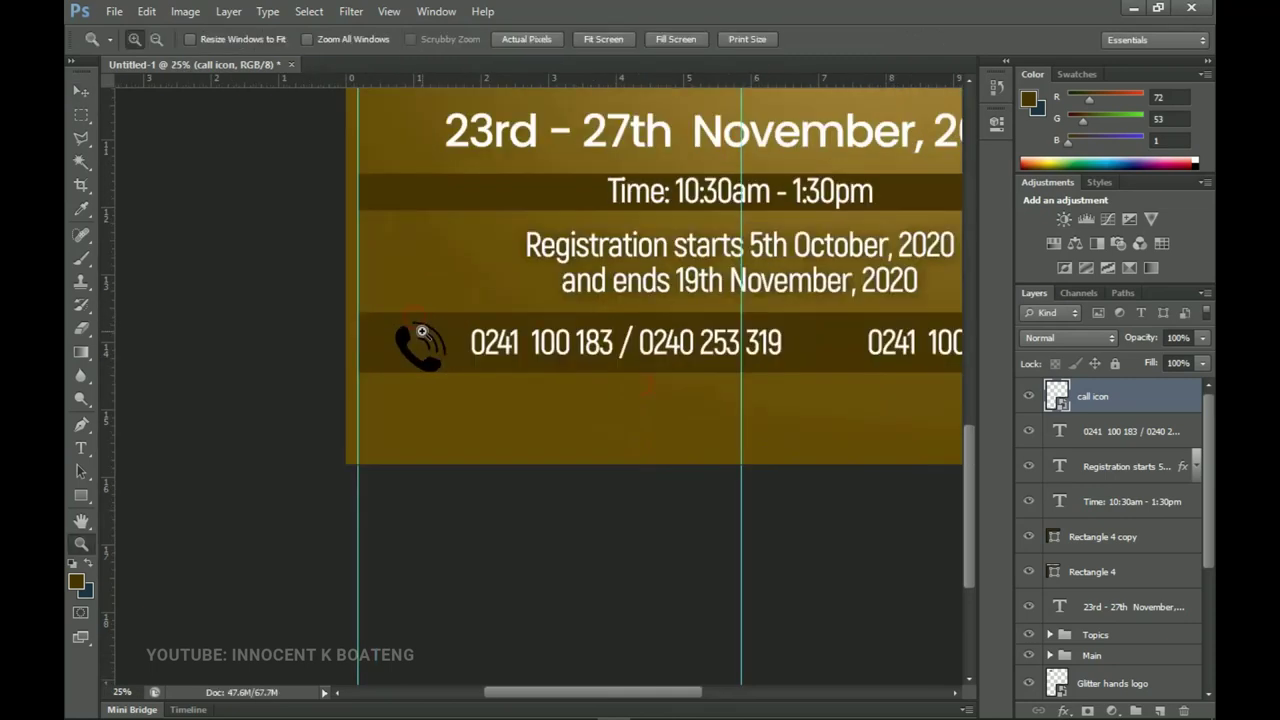
click(422, 332)
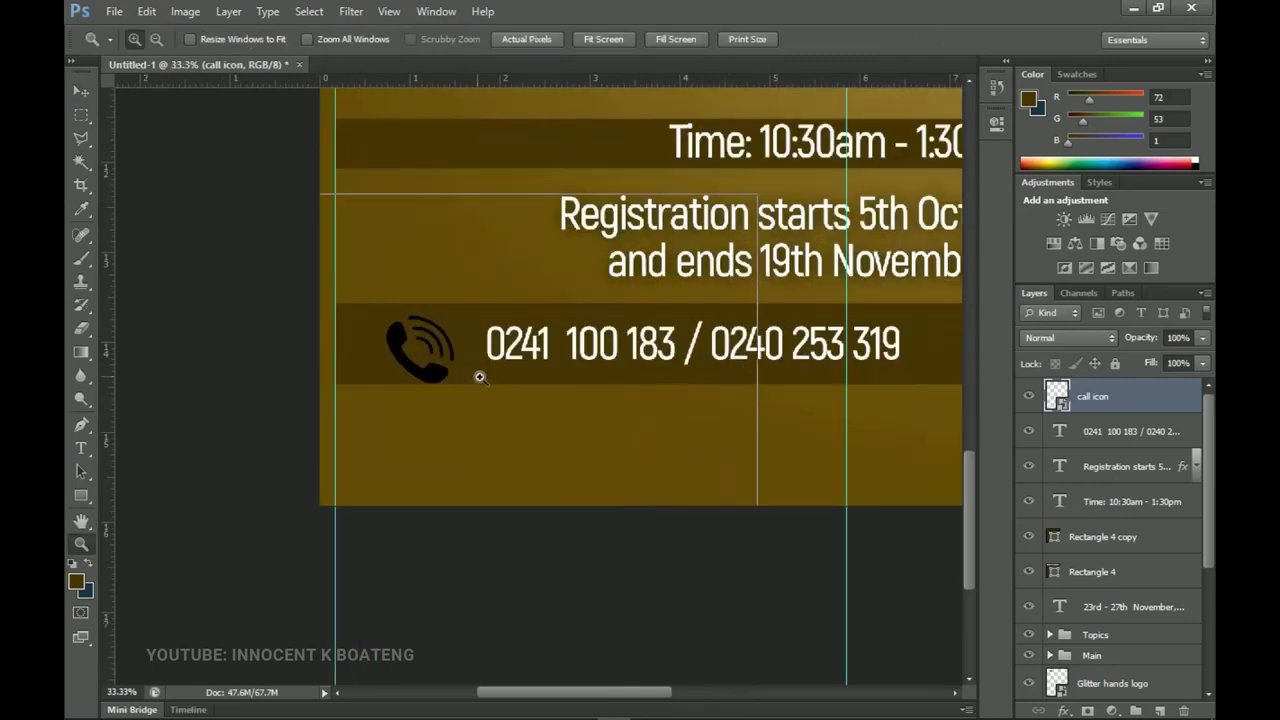
click(480, 420)
key(v)
drag(480, 420, 454, 389)
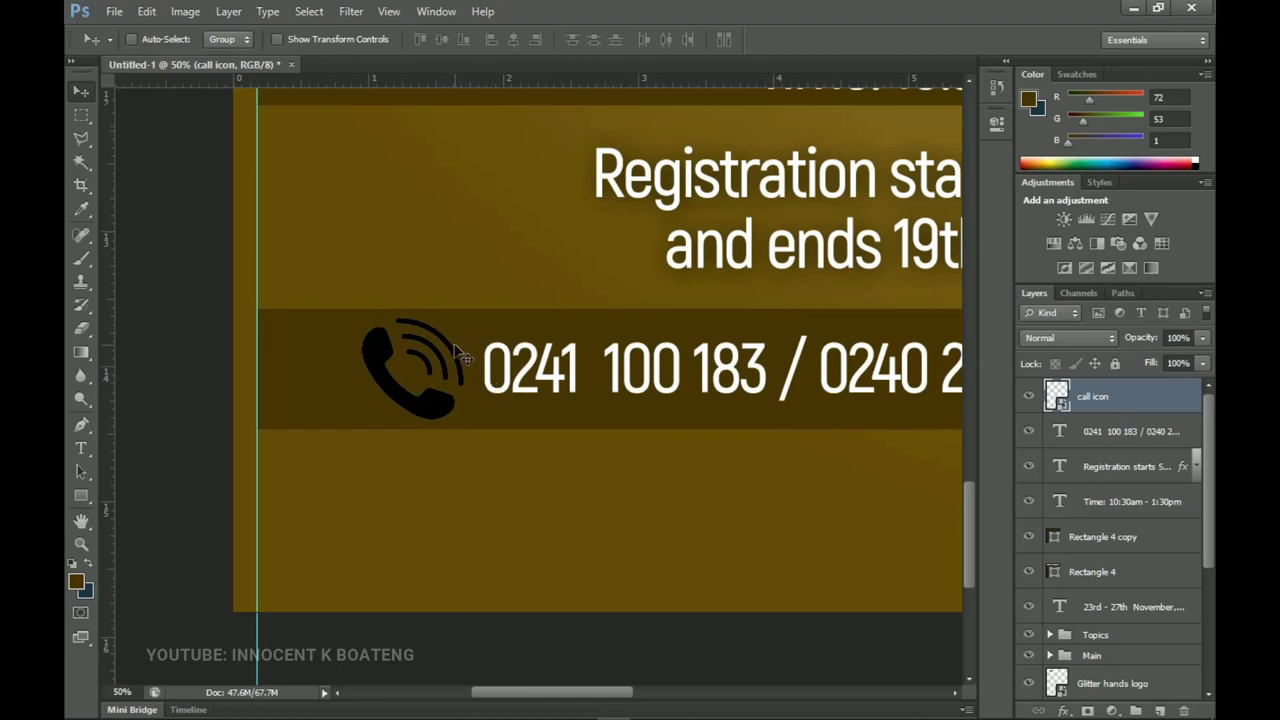
- Rasterize the call icon layer and give it a white Color Overlay
right_click(1100, 392)
click(970, 280)
right_click(1097, 397)
click(977, 121)
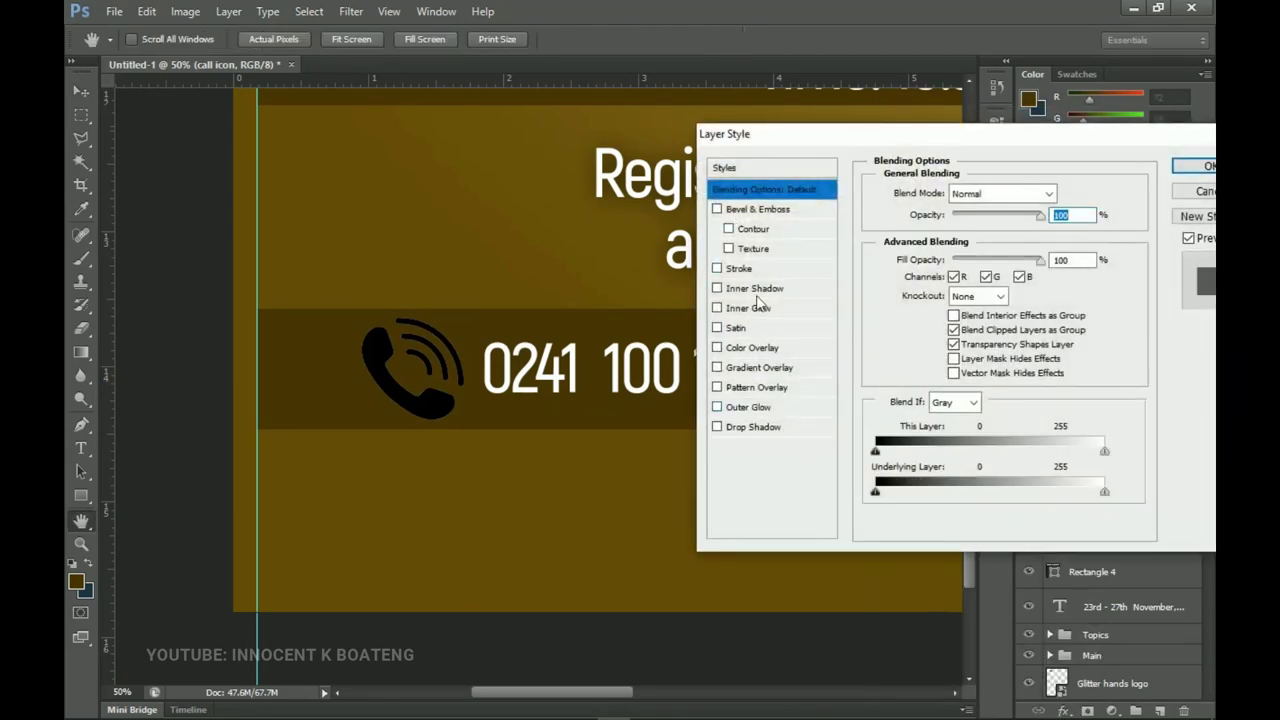
click(759, 347)
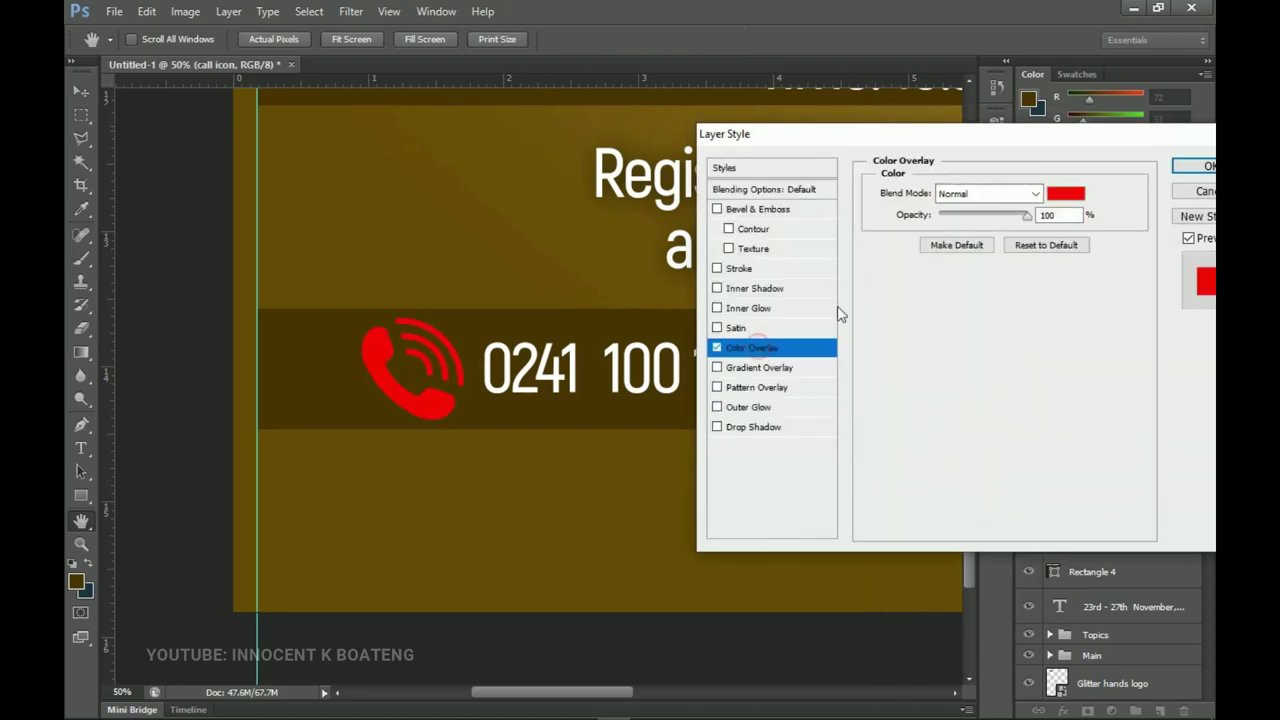
click(1076, 192)
click(757, 236)
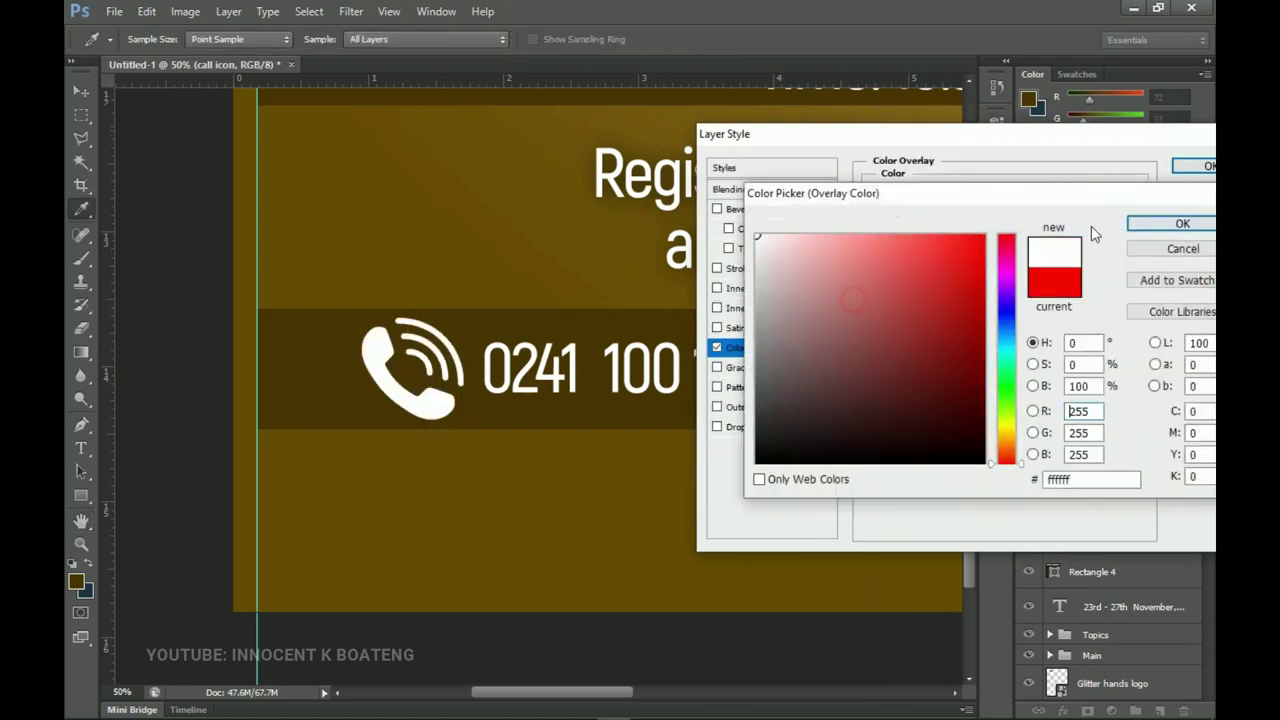
click(1184, 226)
click(1200, 166)
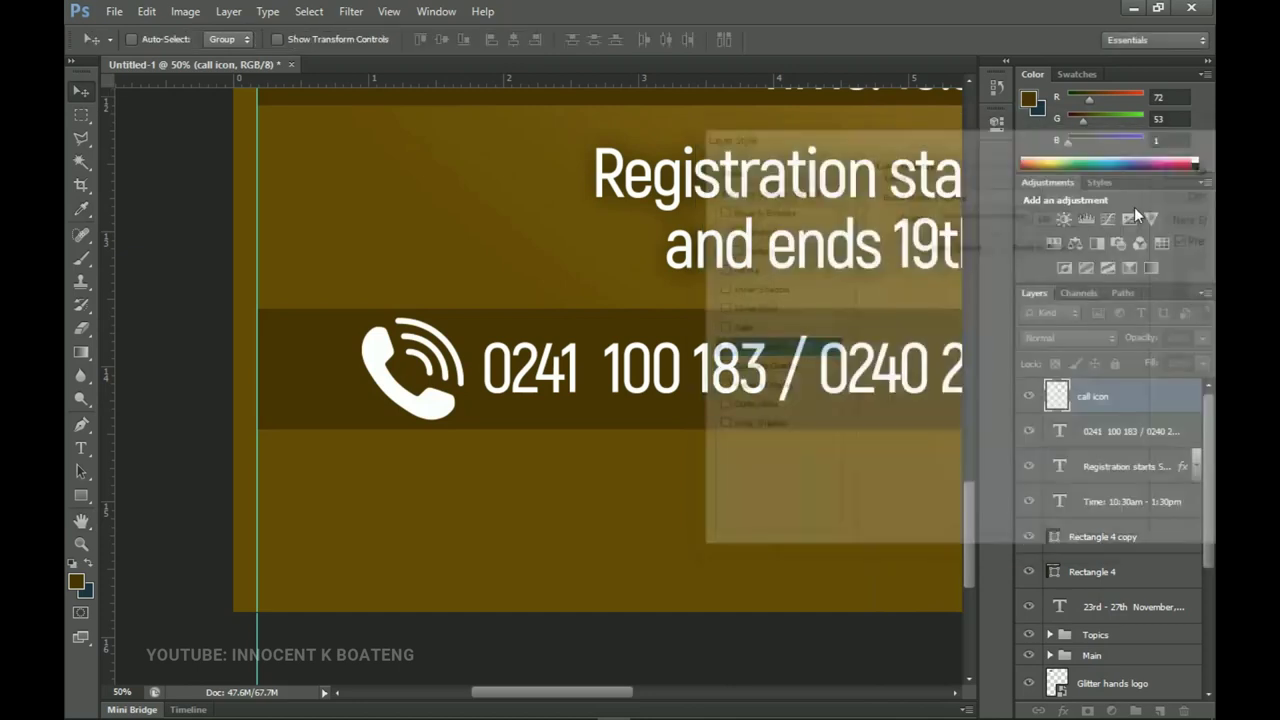
- Add horizontal guides just above and just below the phone-number band
drag(840, 344, 676, 343)
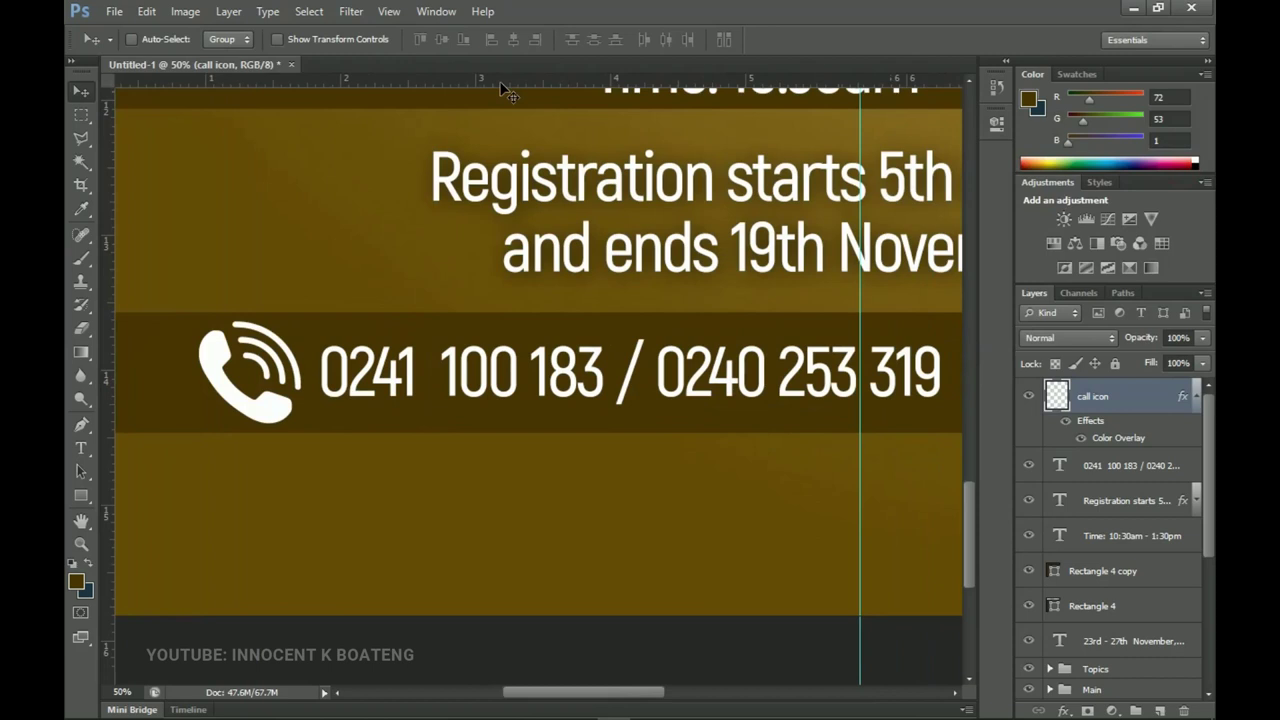
drag(501, 82, 512, 321)
drag(519, 80, 520, 423)
drag(730, 368, 371, 403)
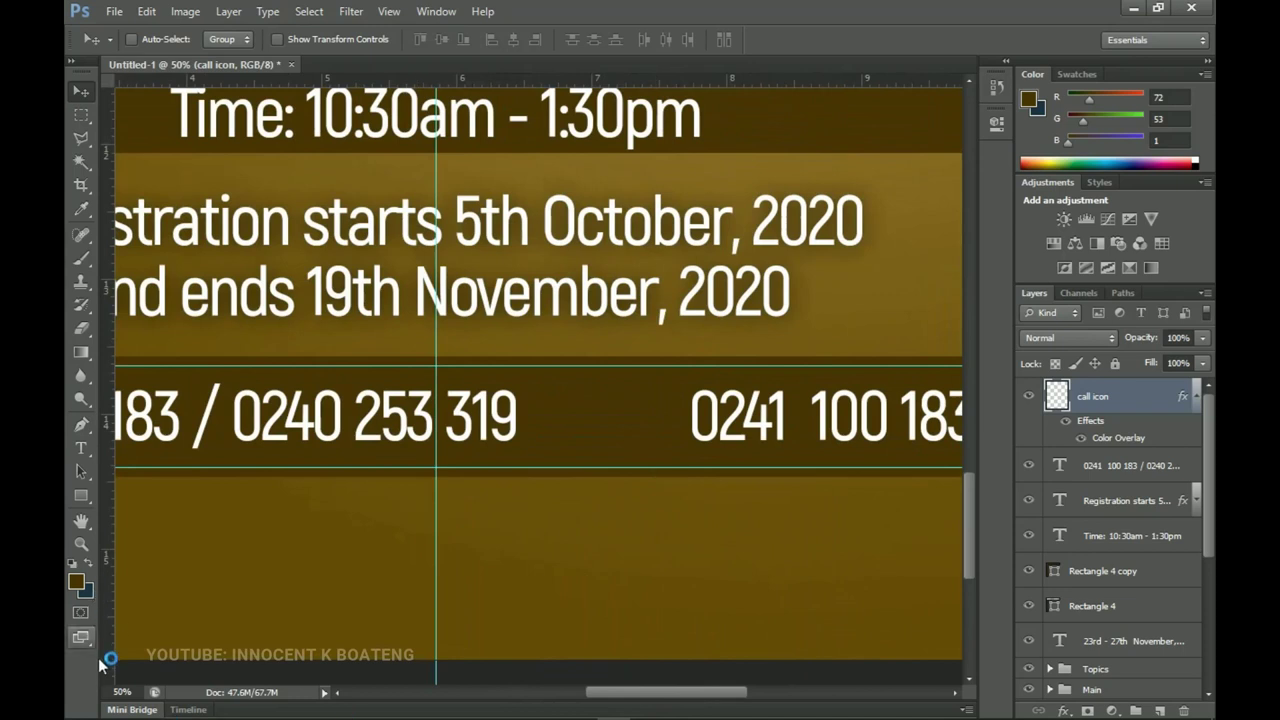
- Open 'whatsapp logo icon.png' from the Makeup Class folder as a new Photoshop document
click(180, 706)
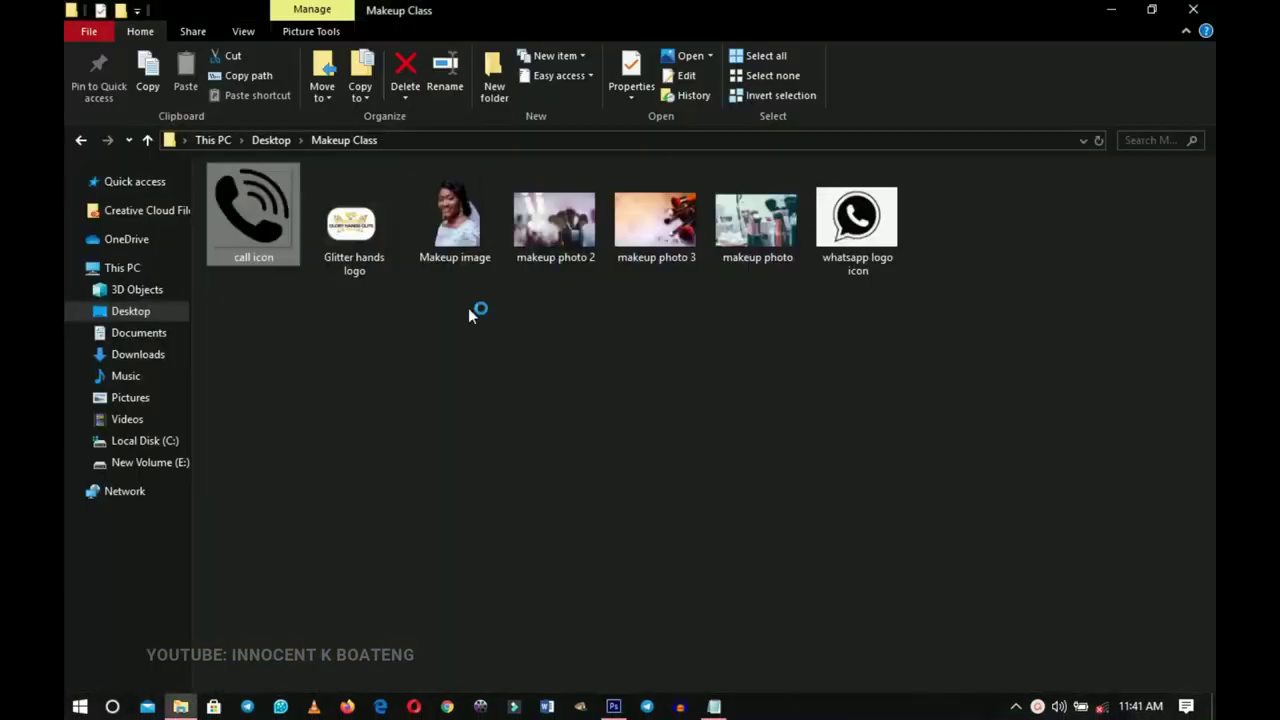
click(858, 225)
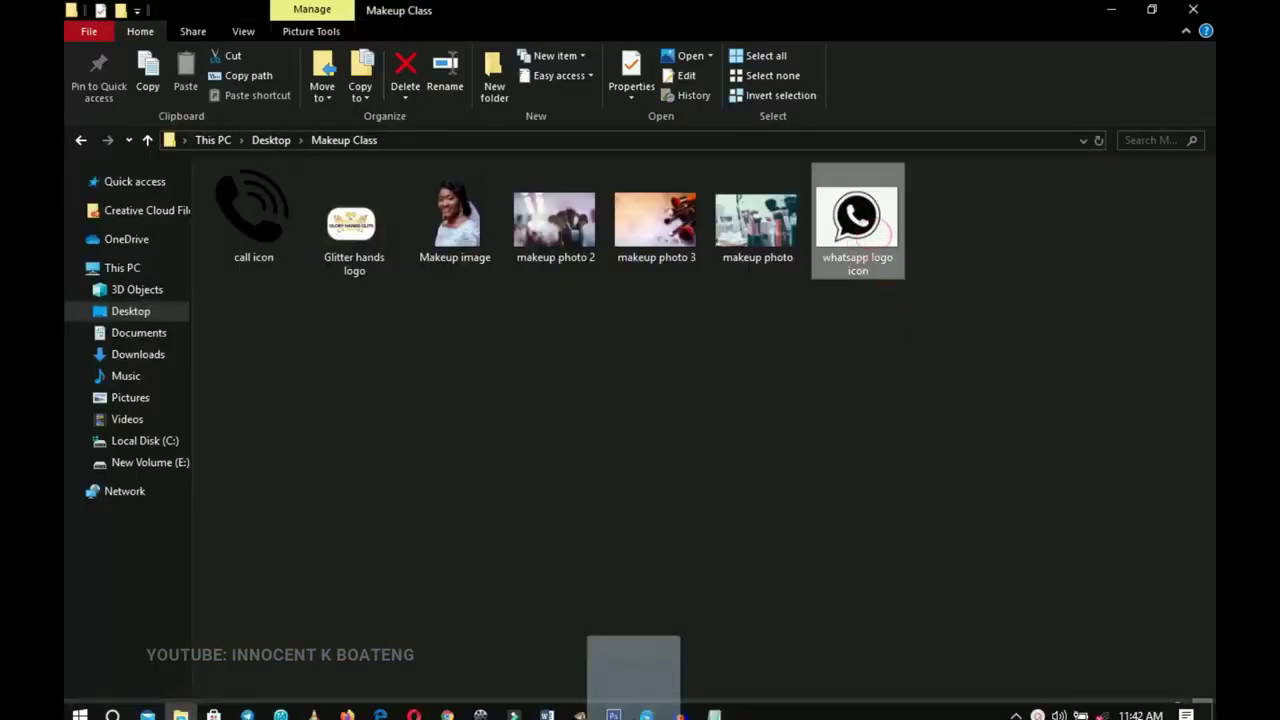
click(613, 706)
drag(1137, 666, 1128, 612)
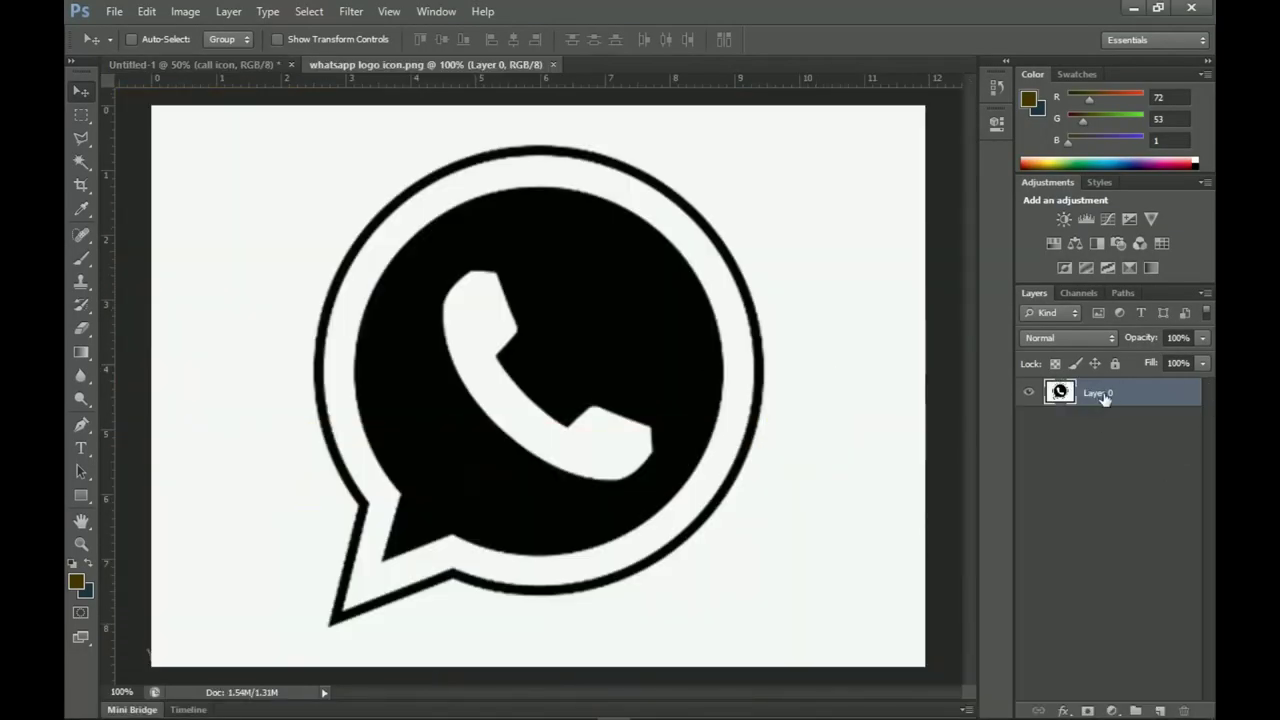
- Magic Wand-select the logo's white background, ring and handset, delete them, and deselect
click(81, 161)
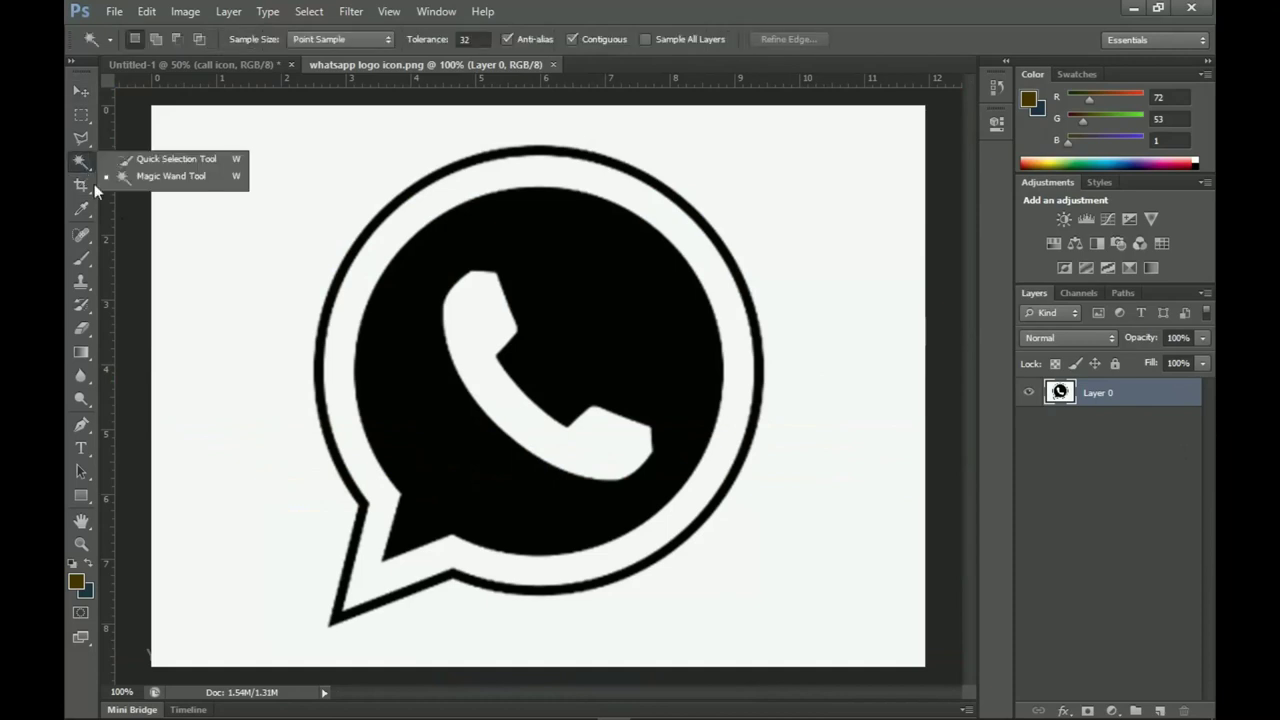
click(161, 178)
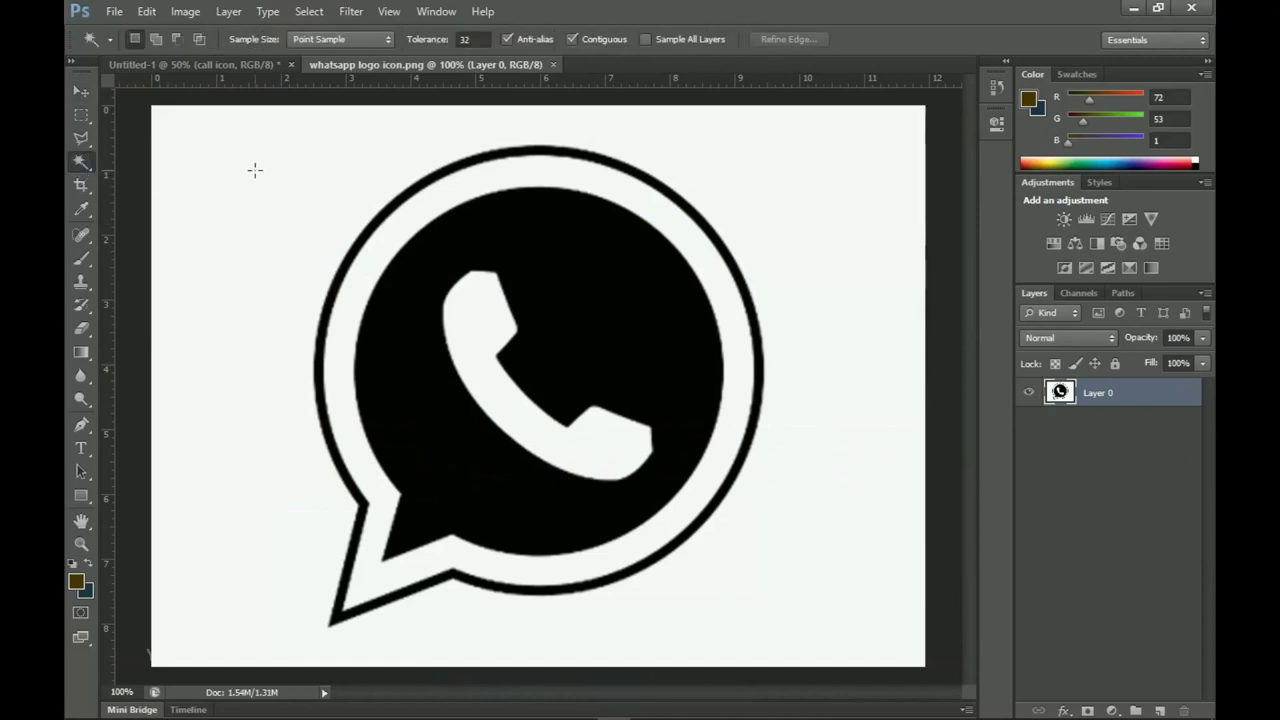
click(268, 188)
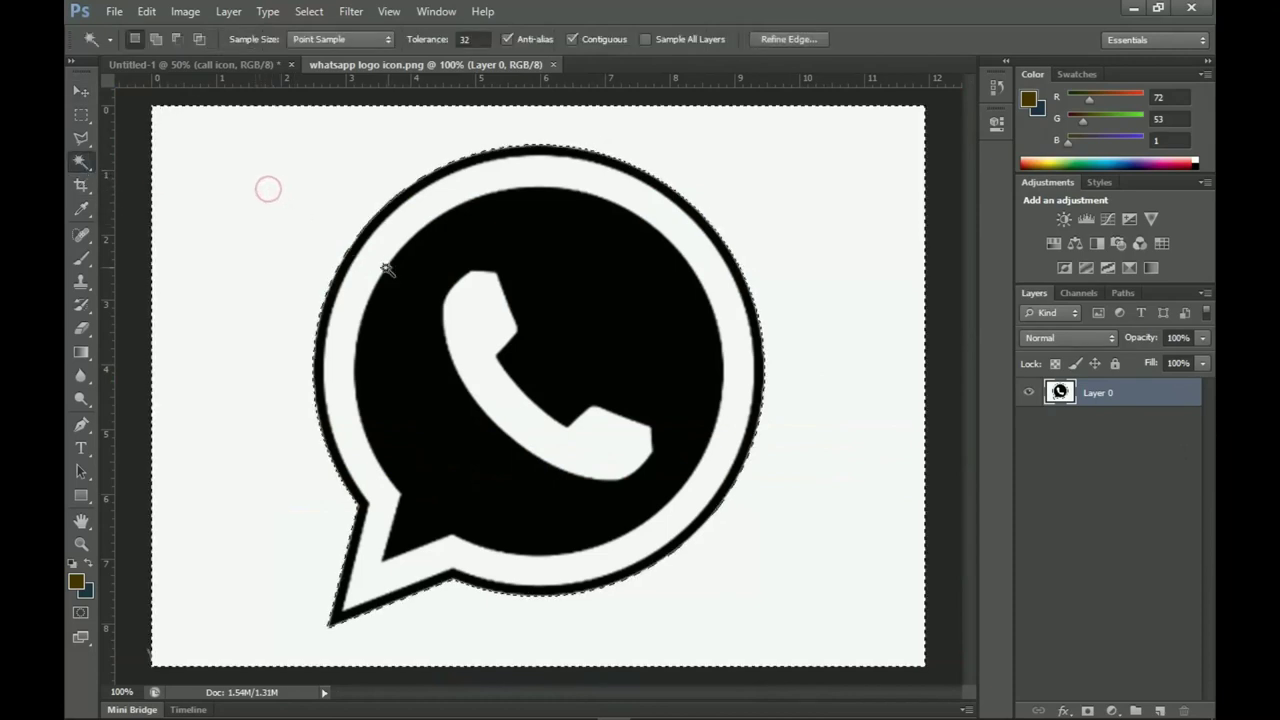
key(shift)
shift+click(642, 204)
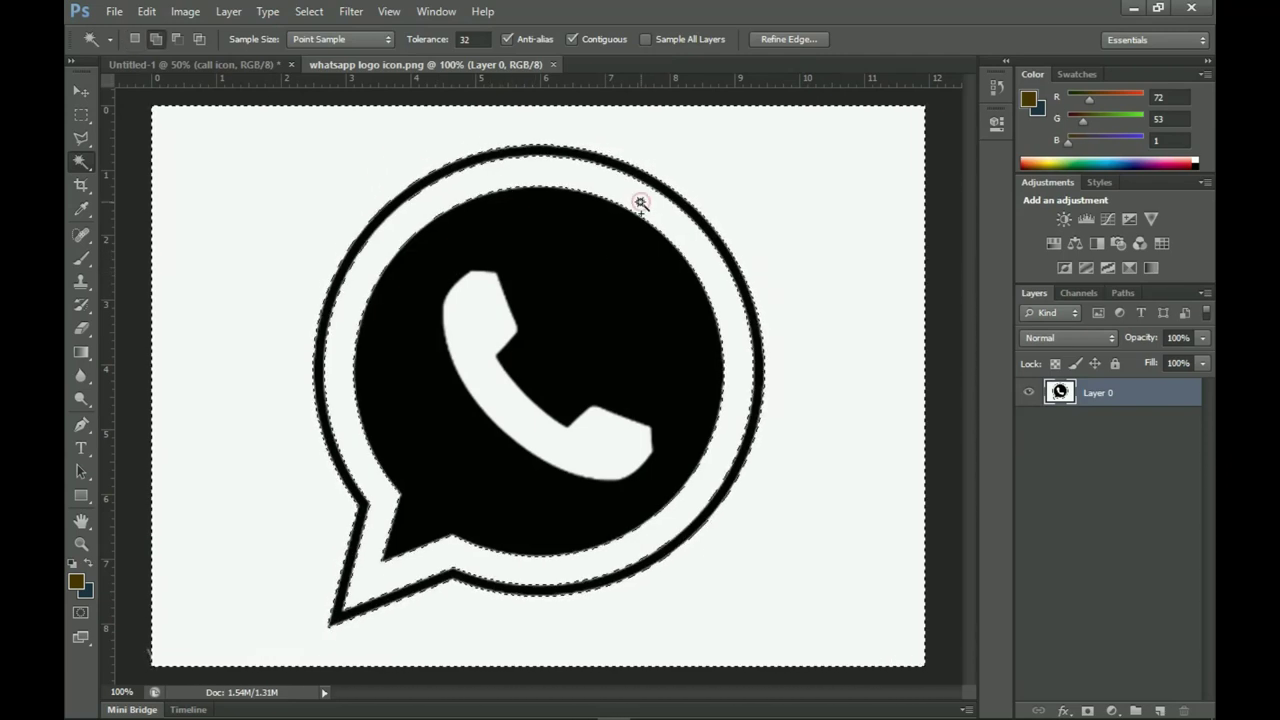
shift+click(513, 404)
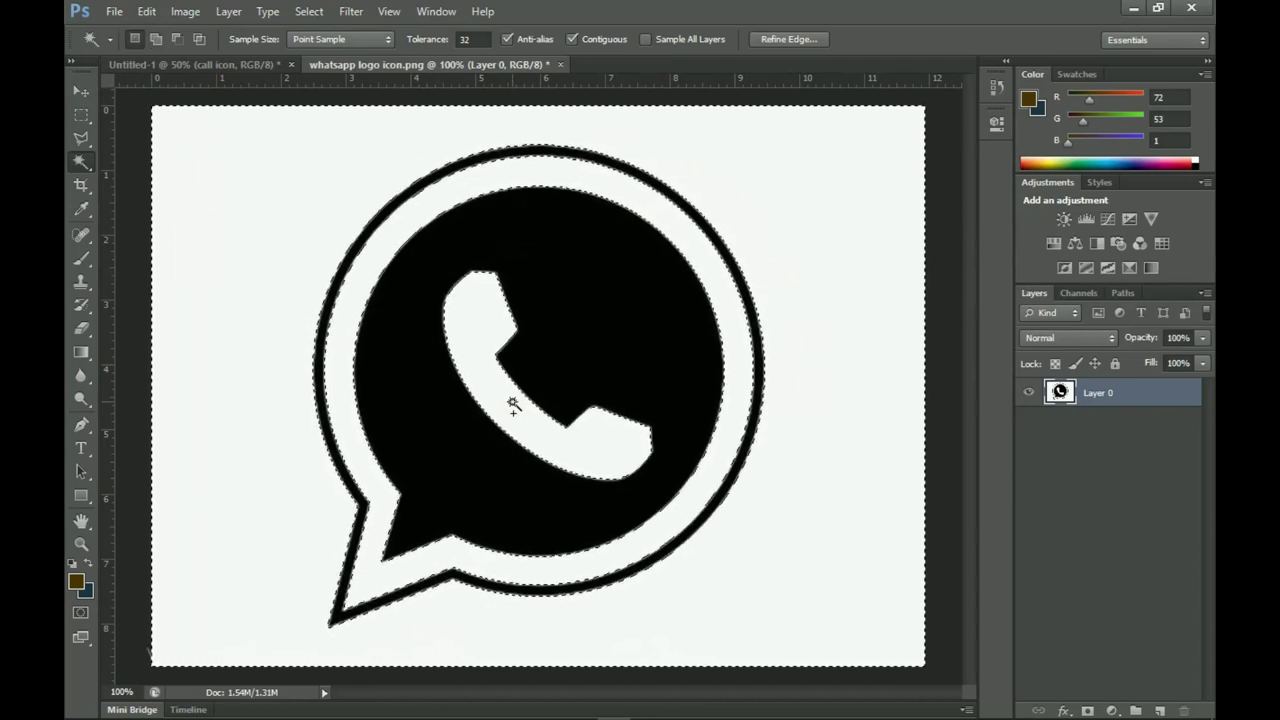
key(Delete)
key(ctrl+d)
- Add a white Color Overlay to the logo layer and convert it to a smart object
right_click(1130, 392)
click(969, 115)
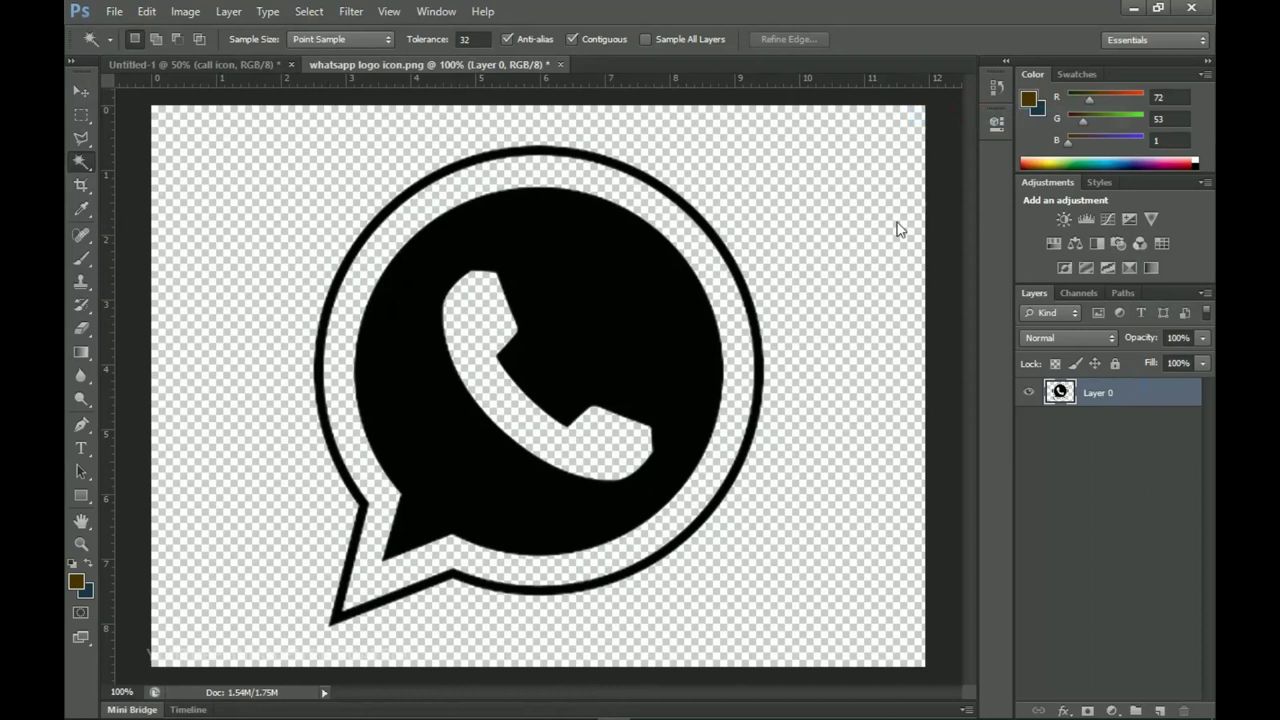
click(760, 347)
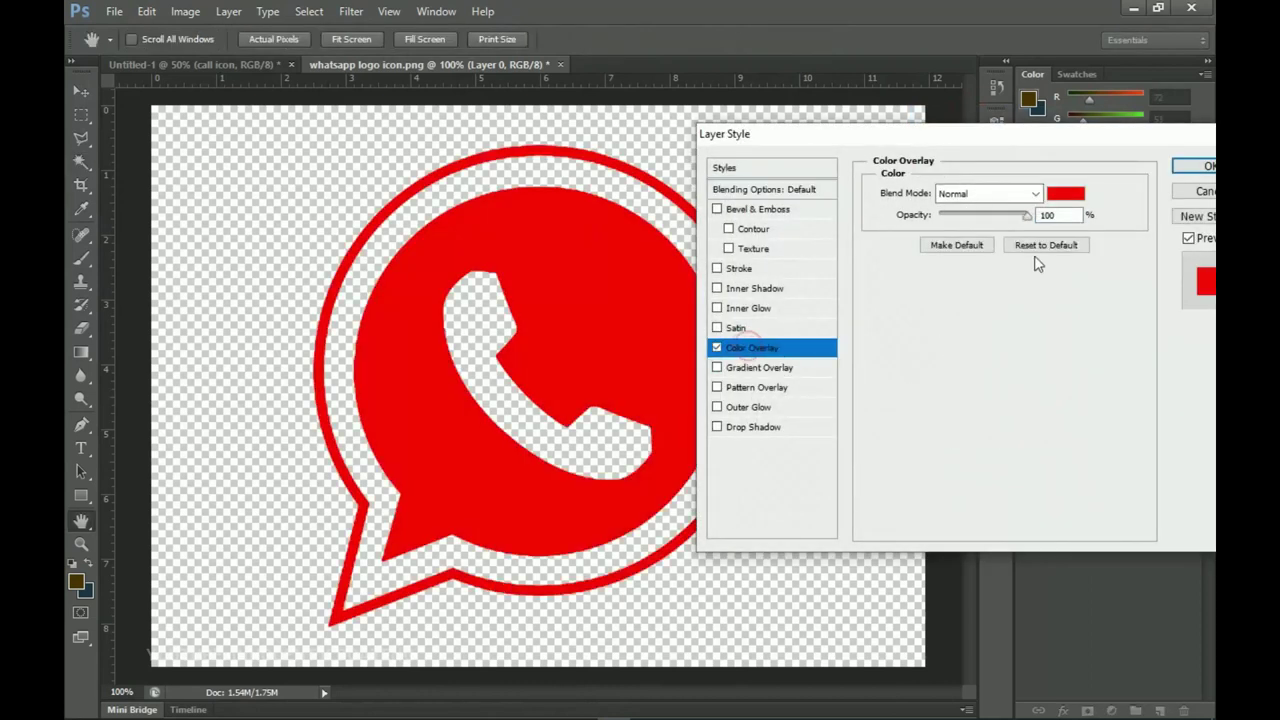
click(1067, 194)
click(680, 200)
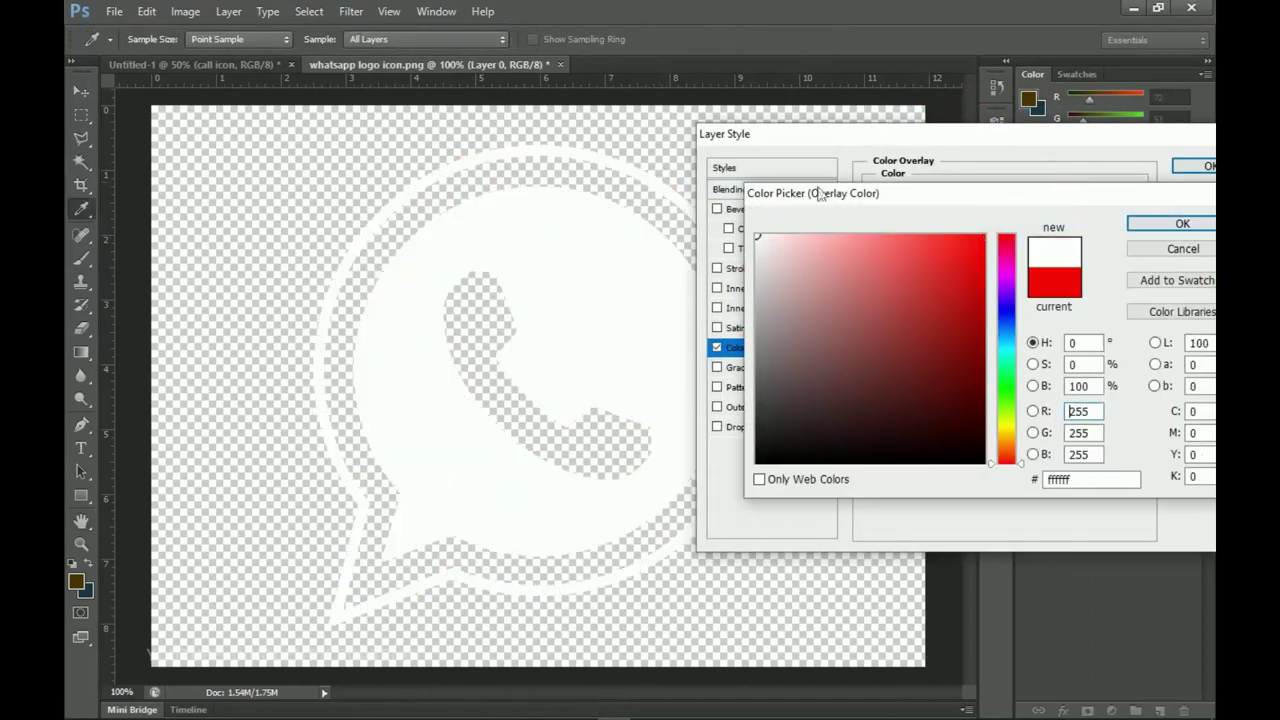
click(1176, 223)
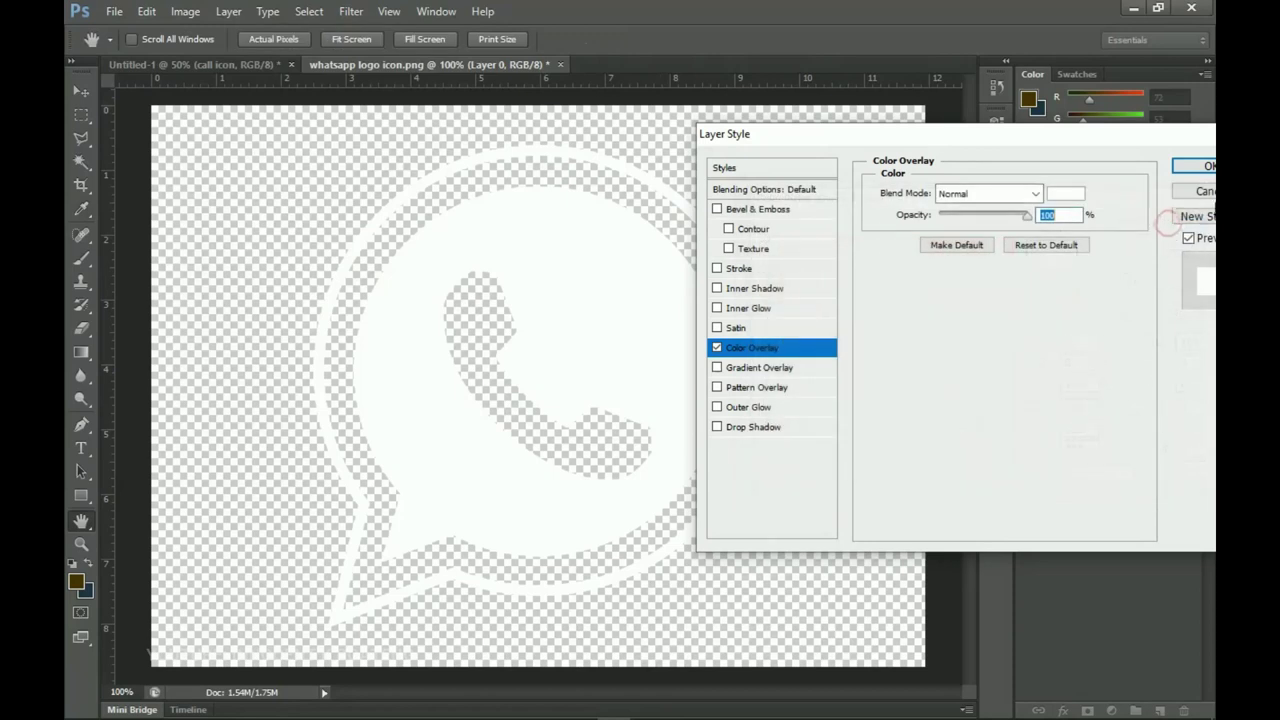
click(1195, 166)
right_click(1133, 393)
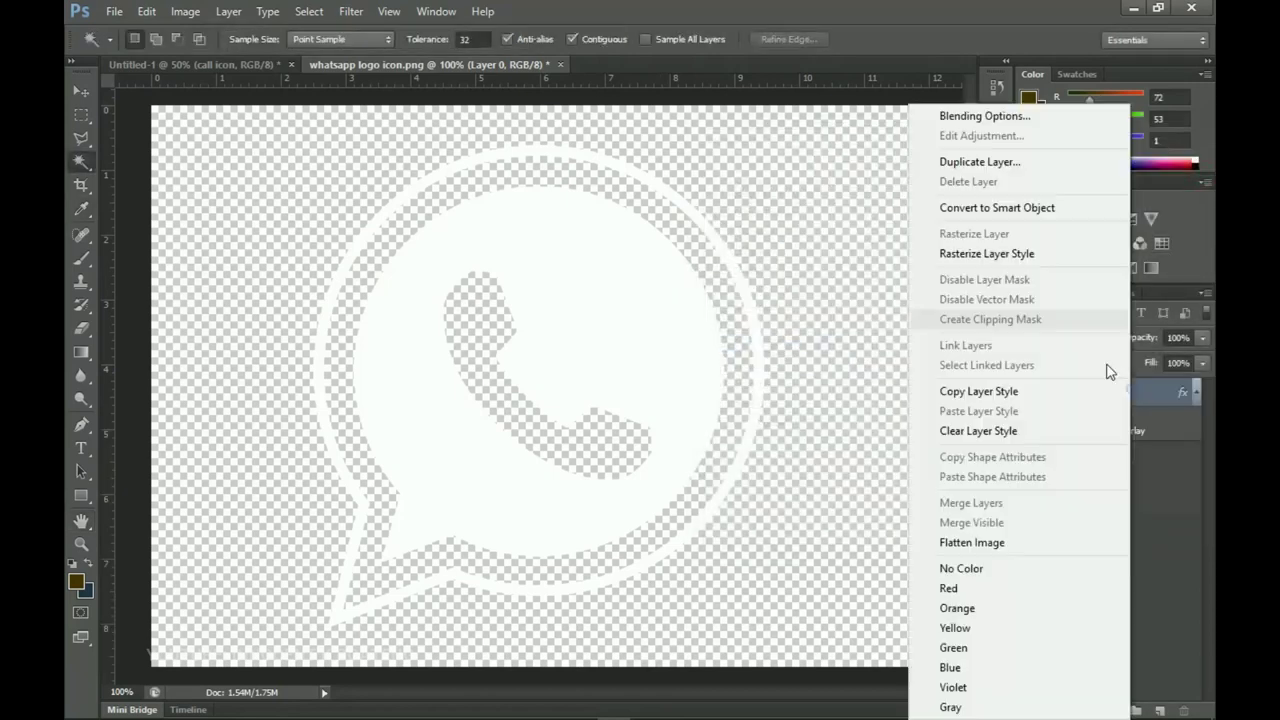
click(1028, 207)
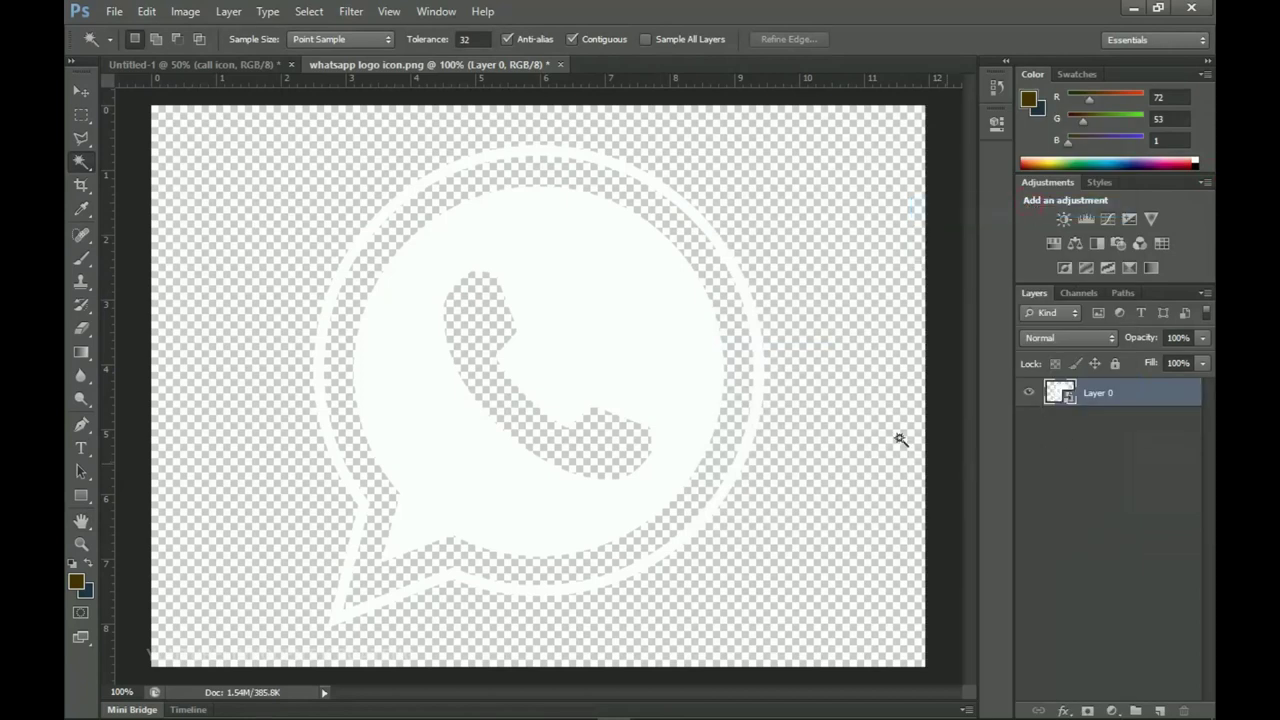
- Move the WhatsApp logo into the flyer's phone band and scale it down to fit before the second number
key(v)
drag(580, 397, 657, 429)
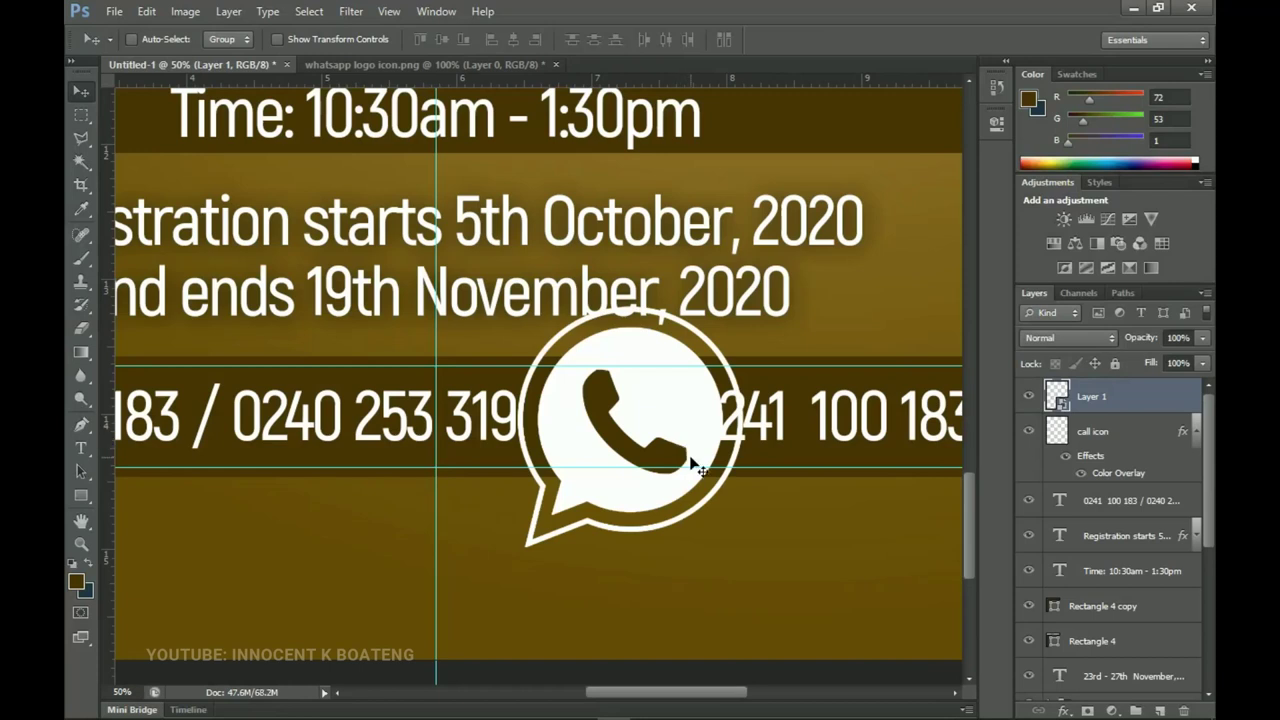
key(ctrl+t)
drag(746, 305, 703, 393)
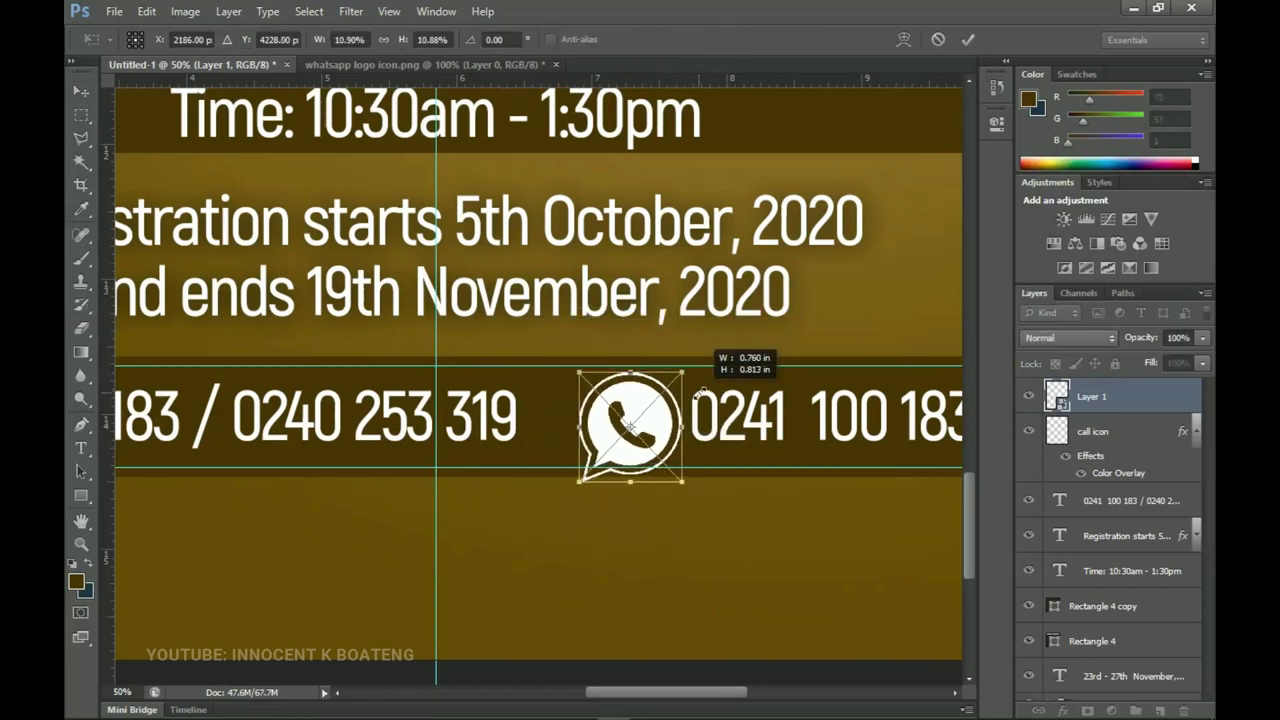
key(Return)
key(Up)
key(Up)
key(Up)
key(Up)
key(Up)
key(Up)
key(Up)
key(Up)
key(Up)
key(Up)
key(Up)
key(Up)
key(Up)
key(Up)
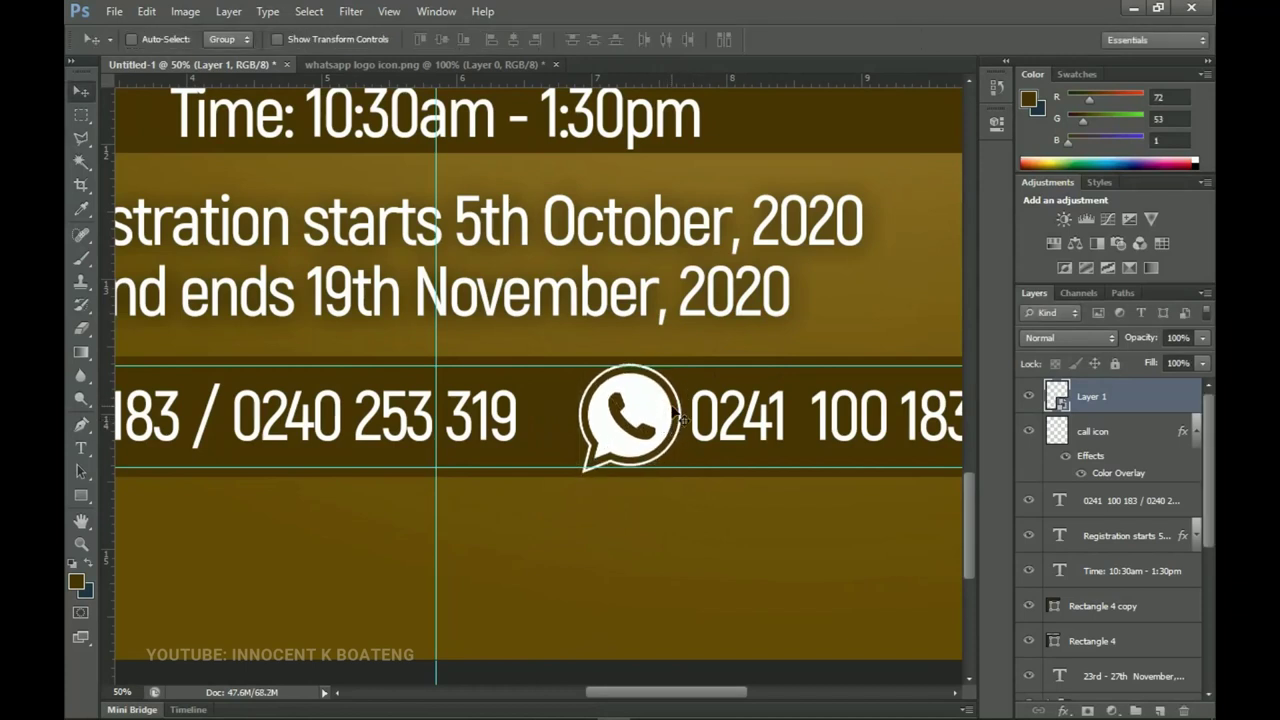
key(ctrl+t)
drag(681, 364, 677, 370)
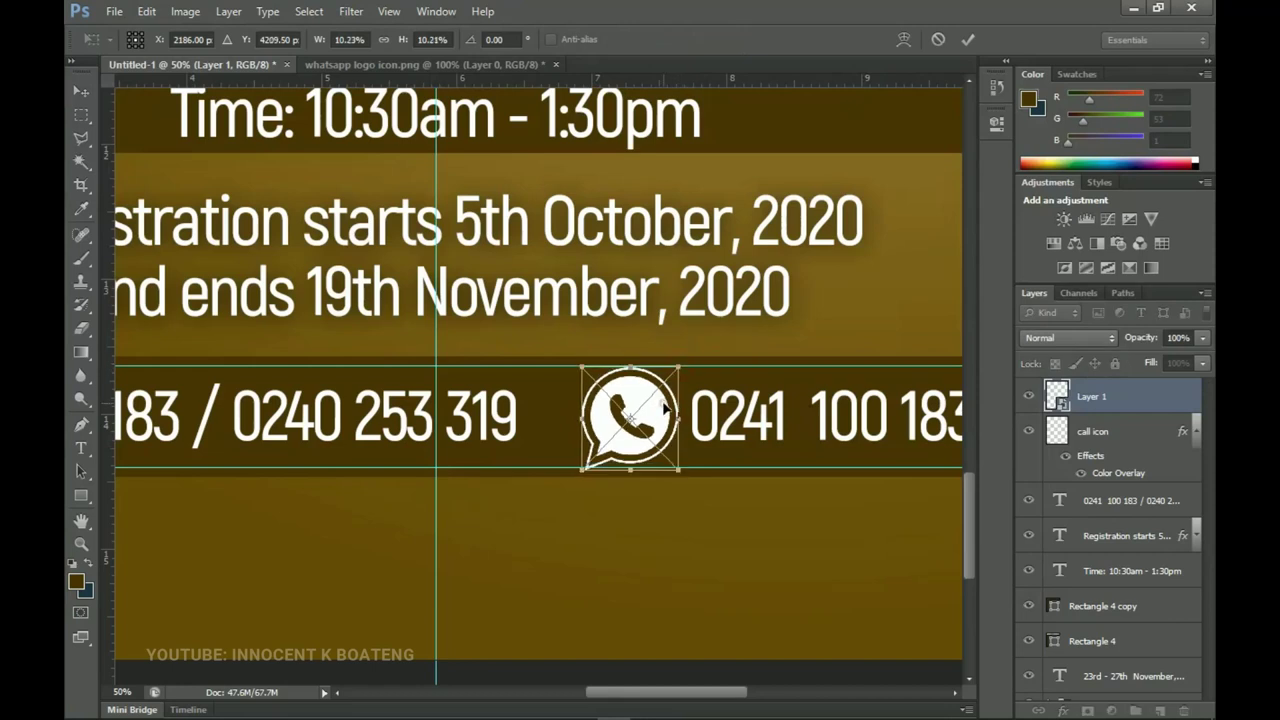
key(Return)
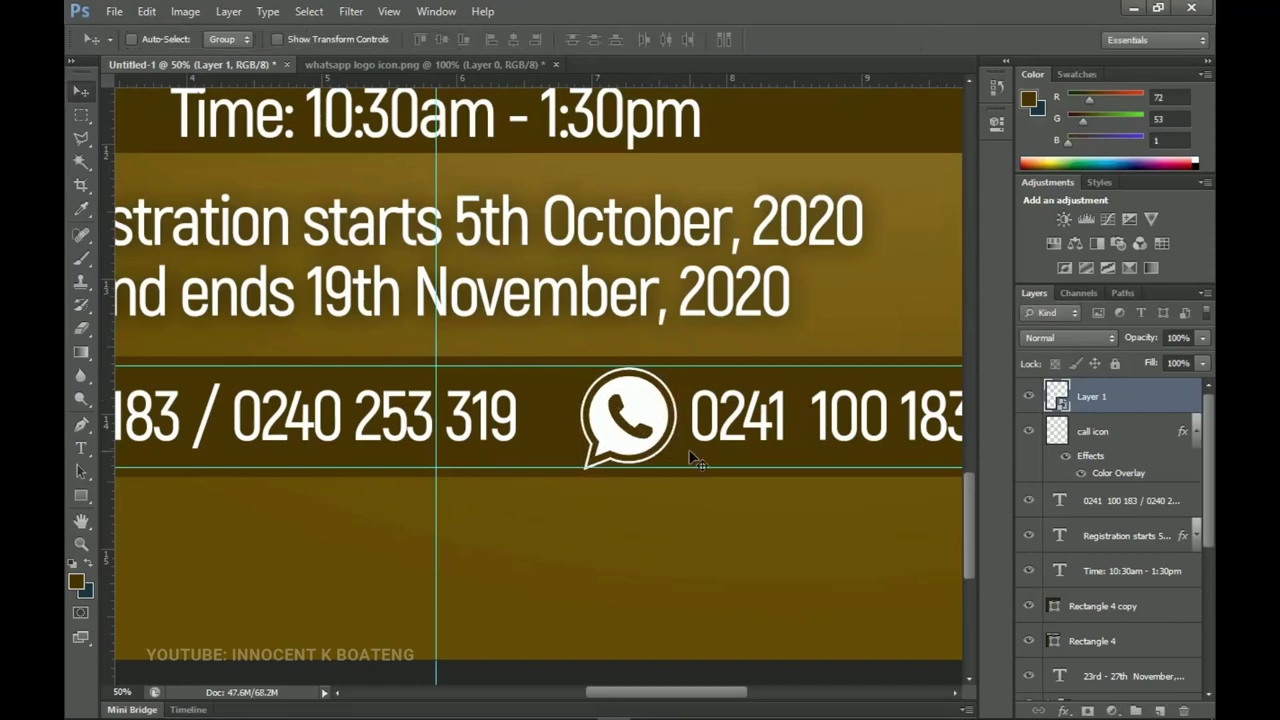
- Zoom out to the whole flyer, then zoom in on the empty band below the contact numbers
key(z)
key(ctrl+0)
click(518, 514)
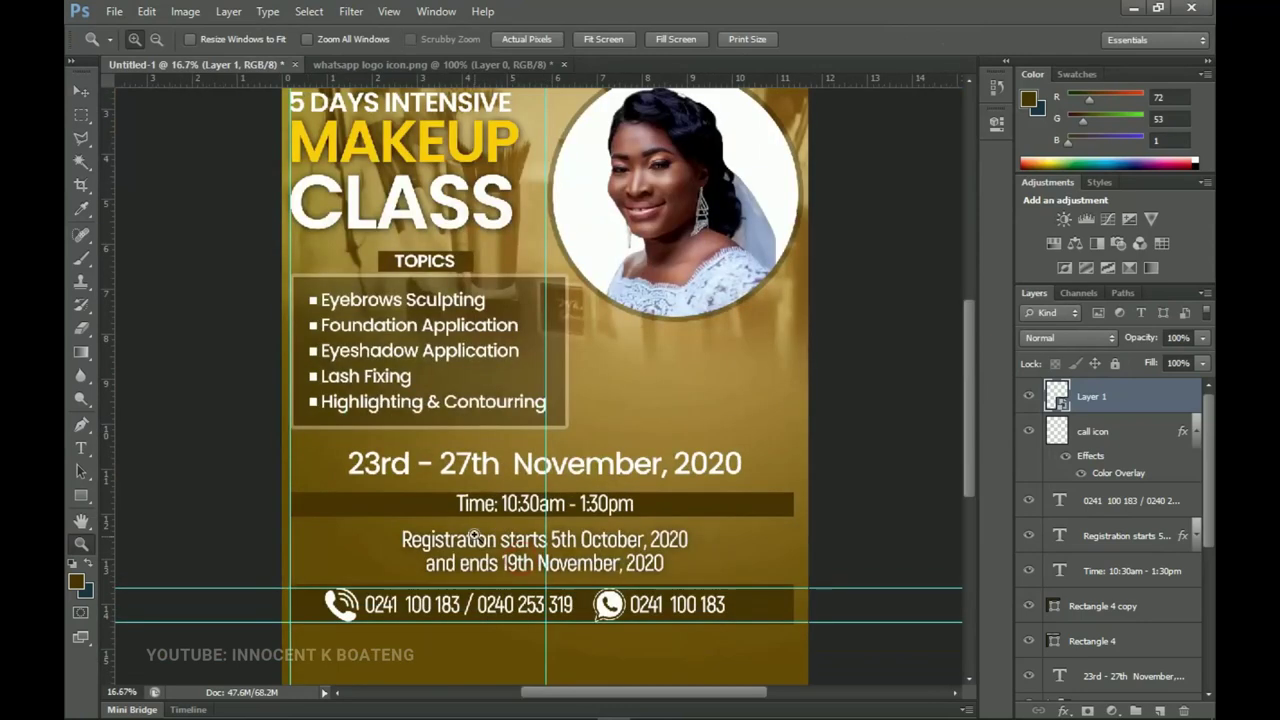
click(533, 520)
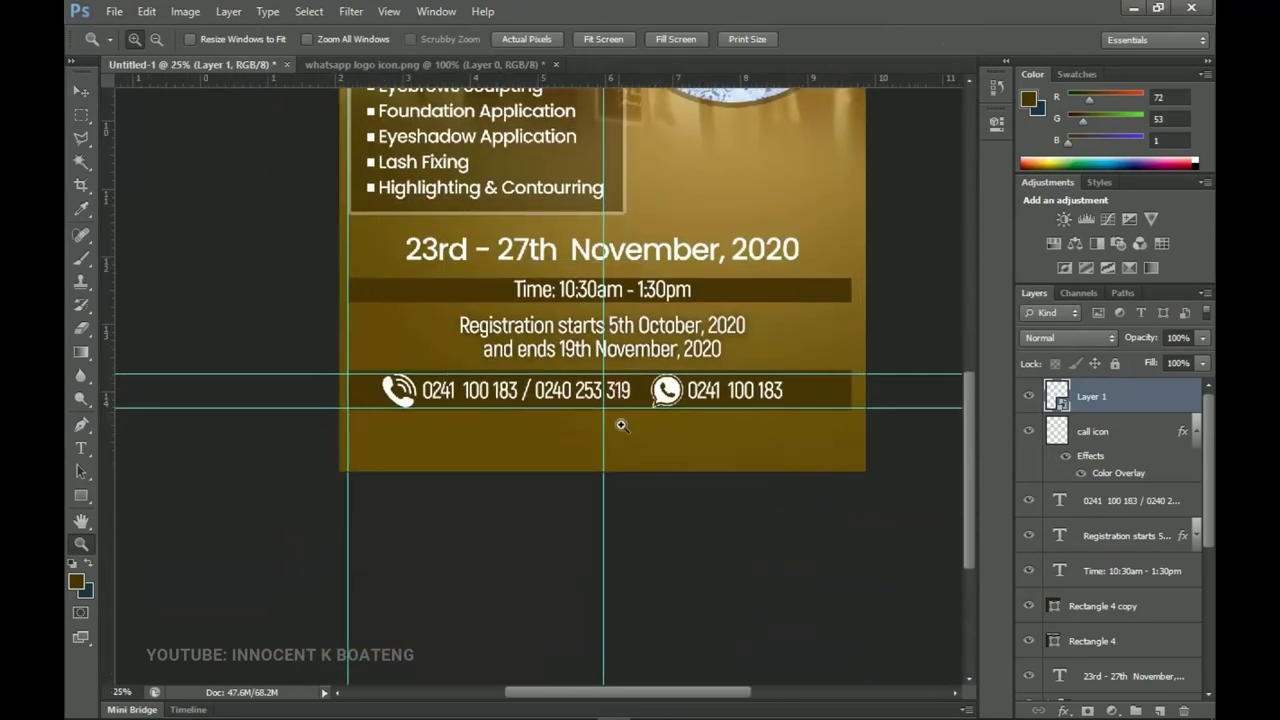
click(545, 495)
key(t)
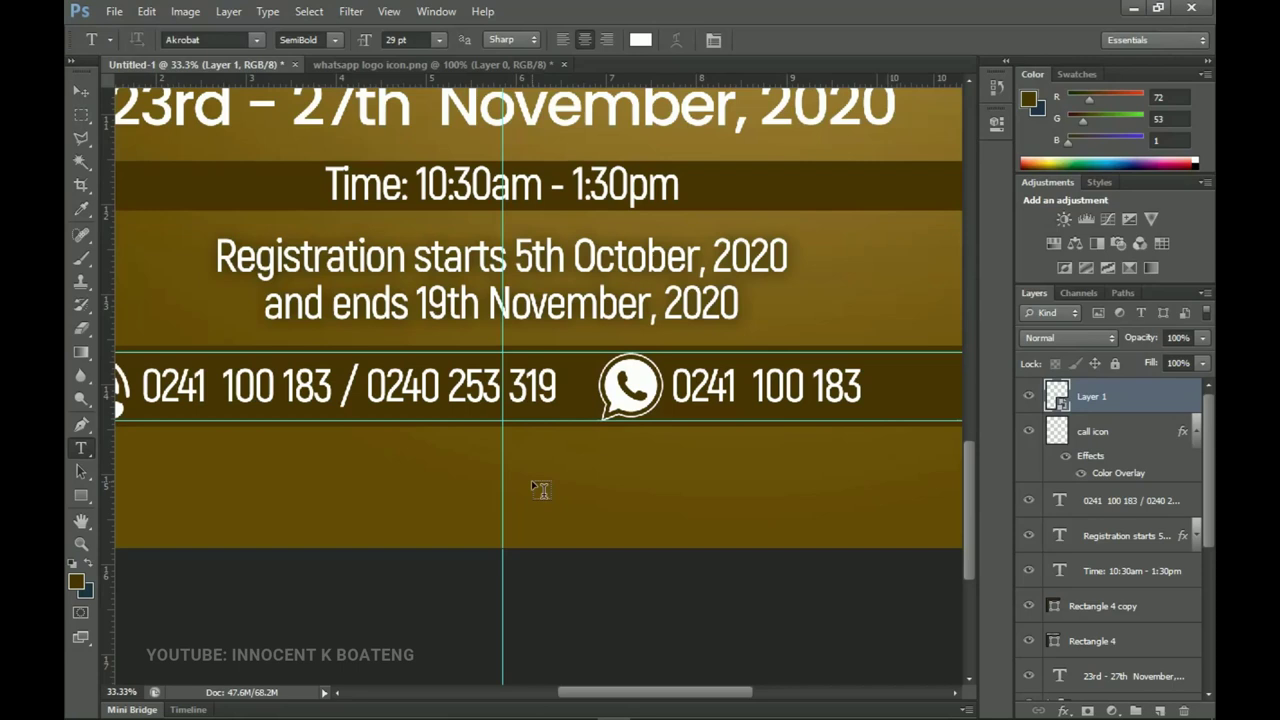
- Paste the 'Terms & Conditions Applied!' line from the notes below the contact numbers
click(531, 480)
click(714, 706)
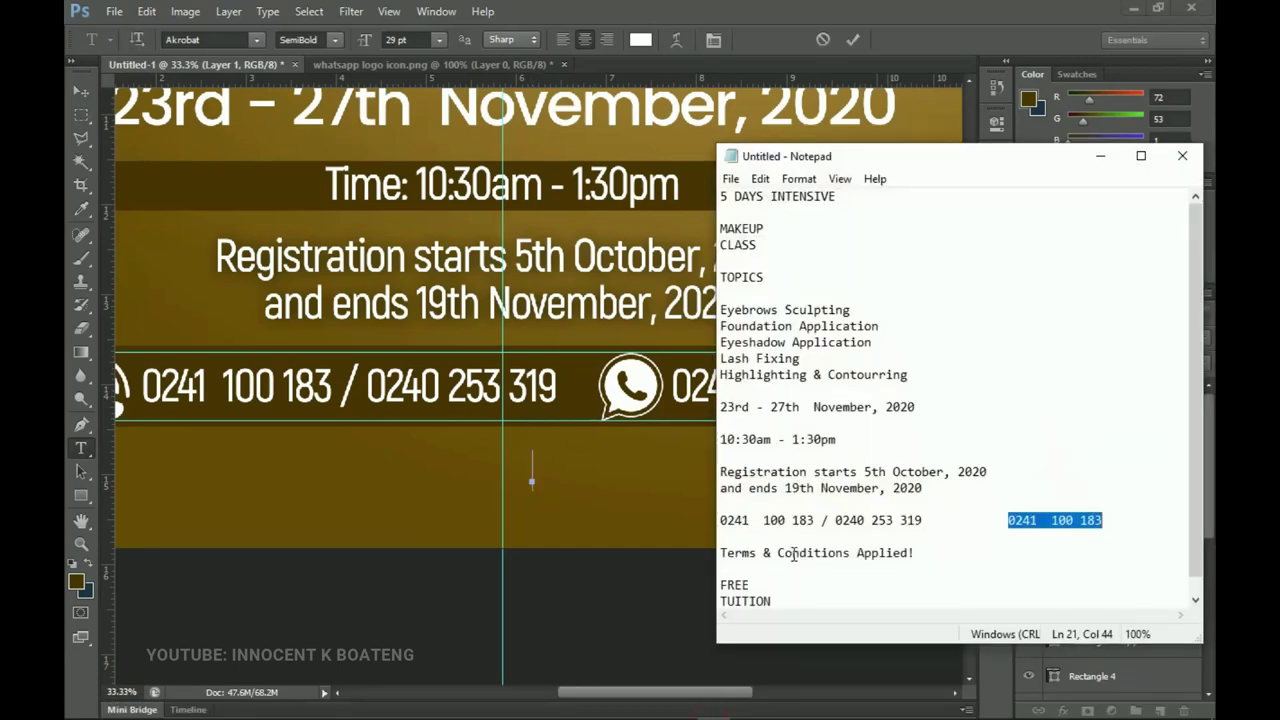
scroll(794, 555, down, 1)
drag(930, 537, 728, 539)
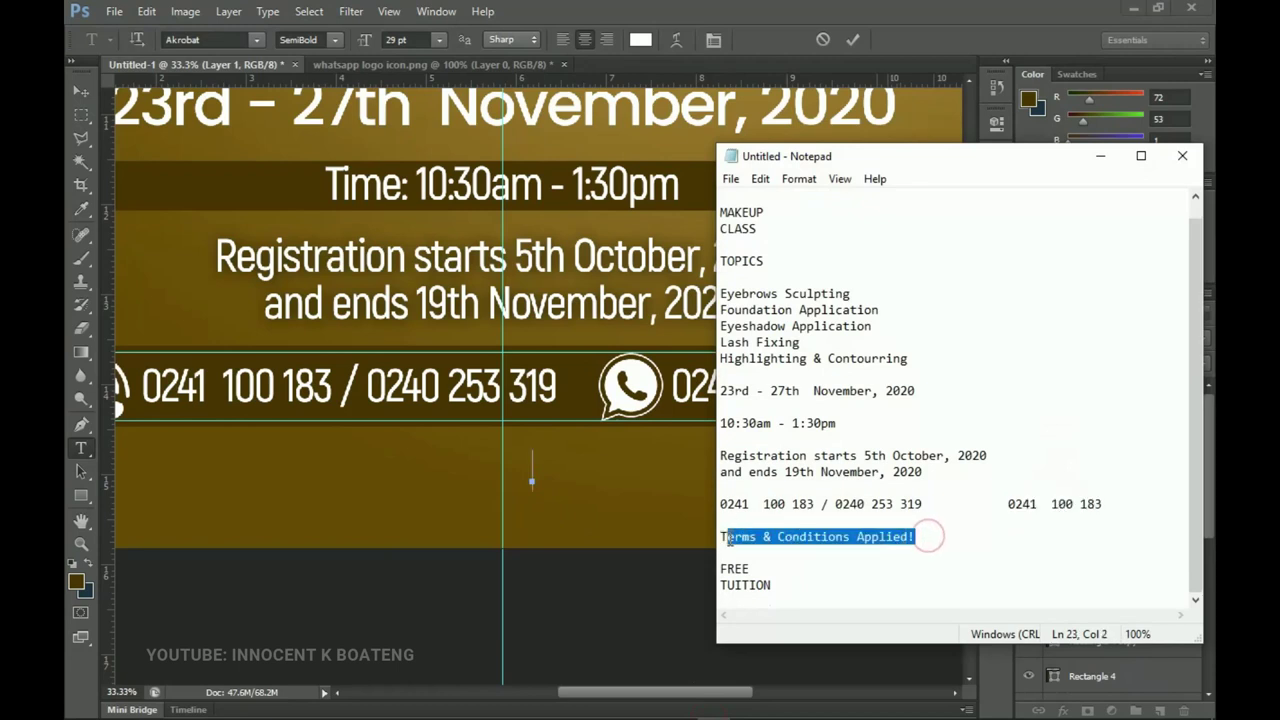
click(1101, 157)
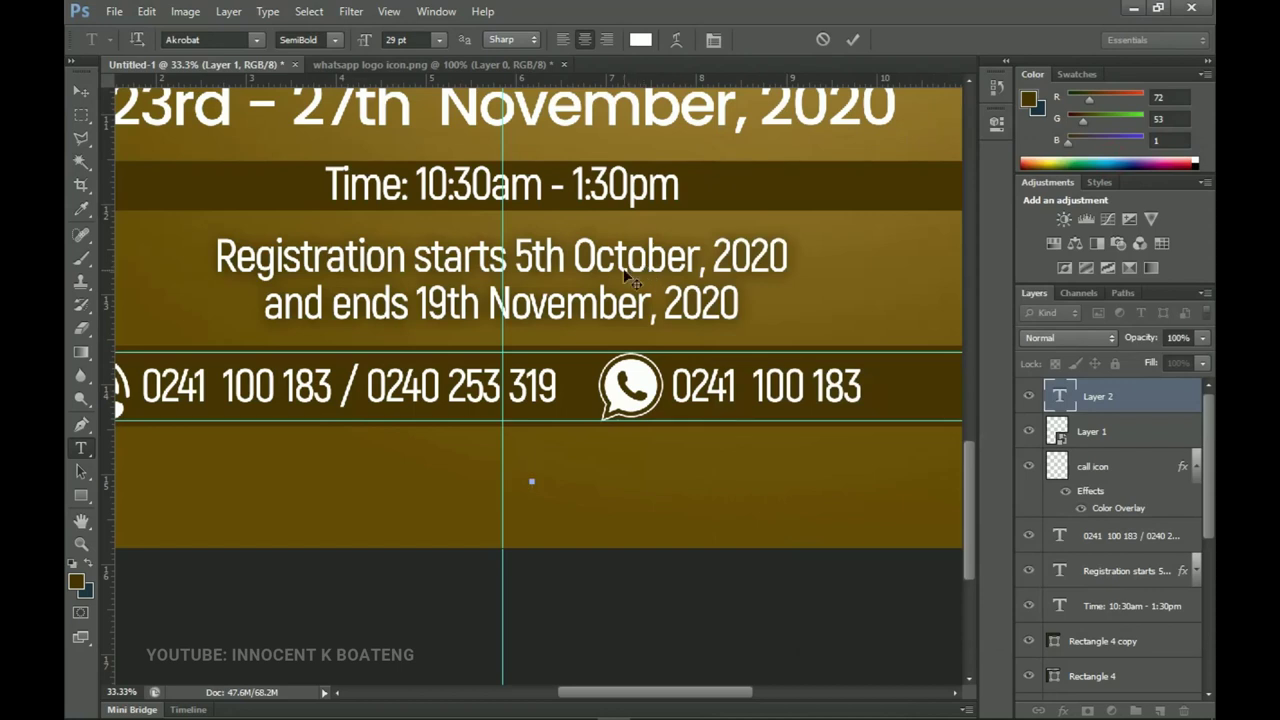
text(Terms & Conditions Applied!)
- Set the terms line in Raleway Medium Italic
key(ctrl+a)
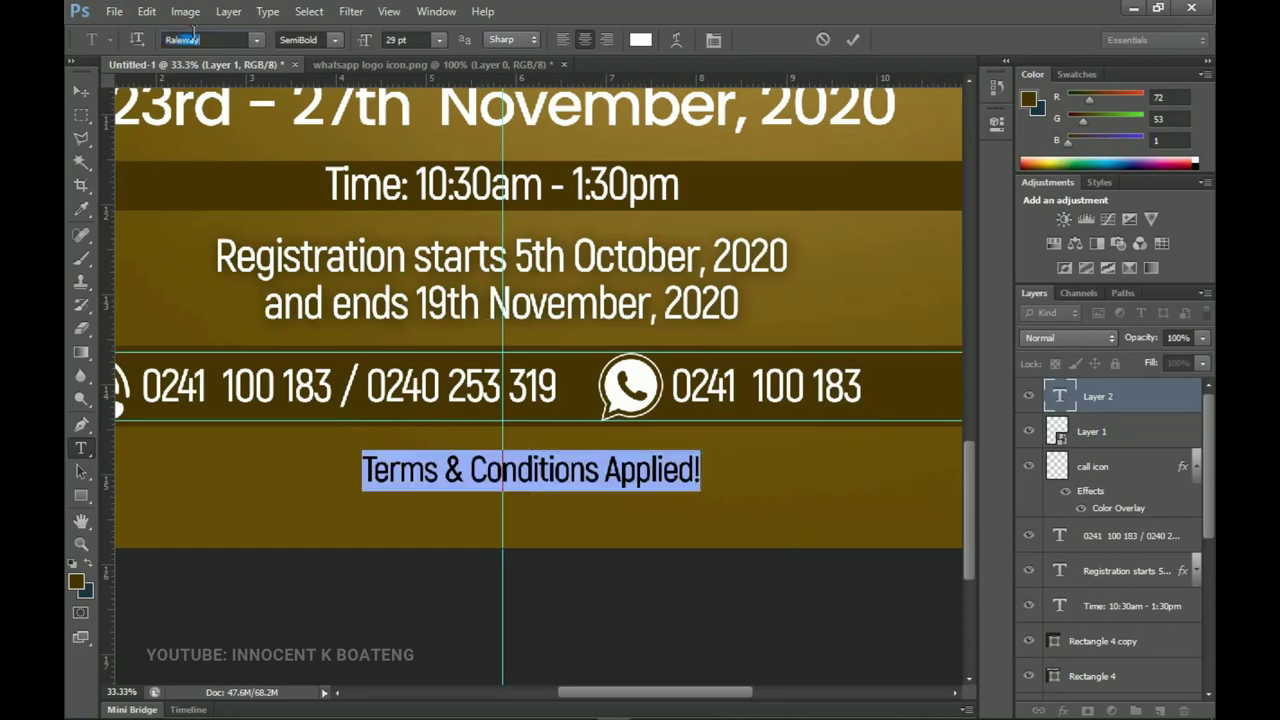
key(Return)
click(337, 41)
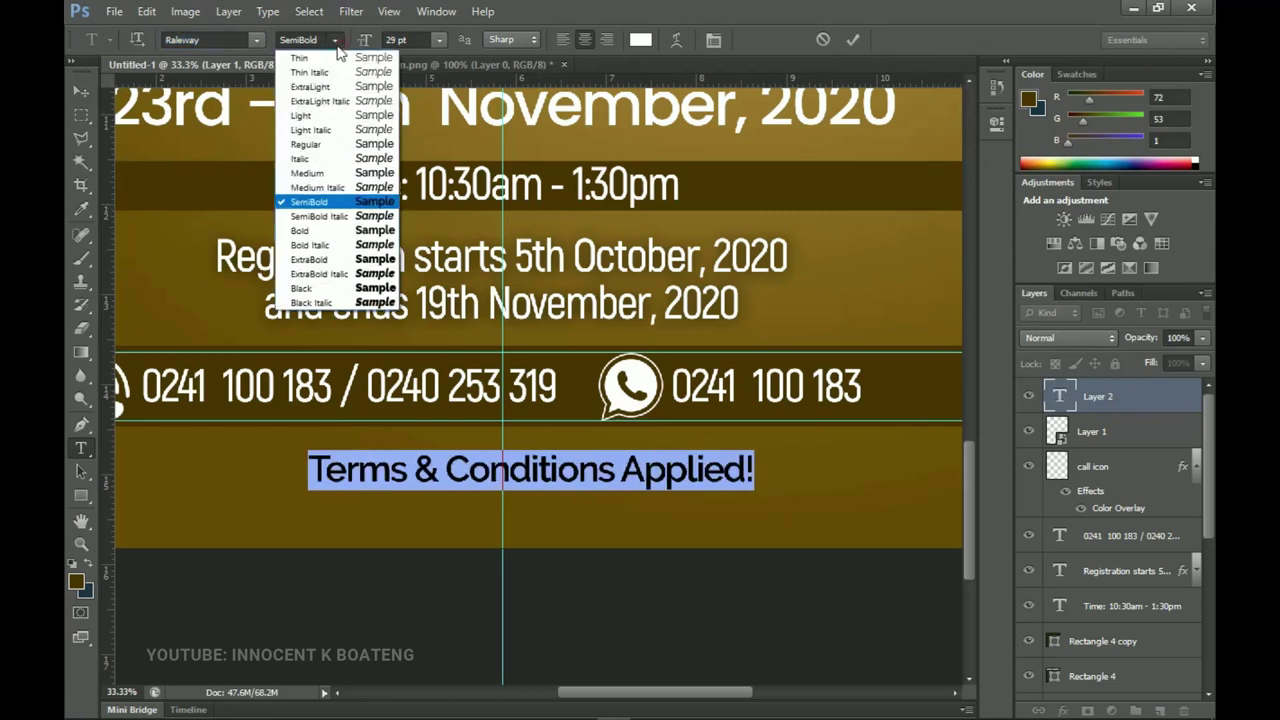
click(340, 160)
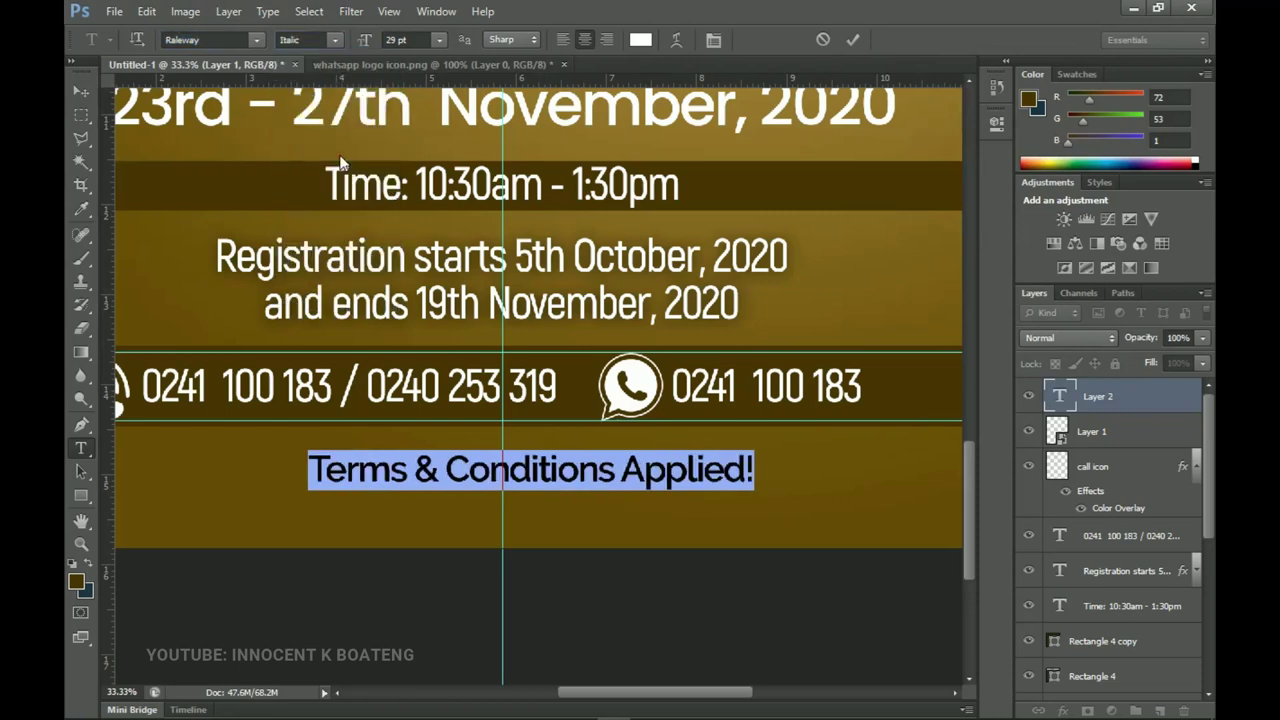
click(336, 41)
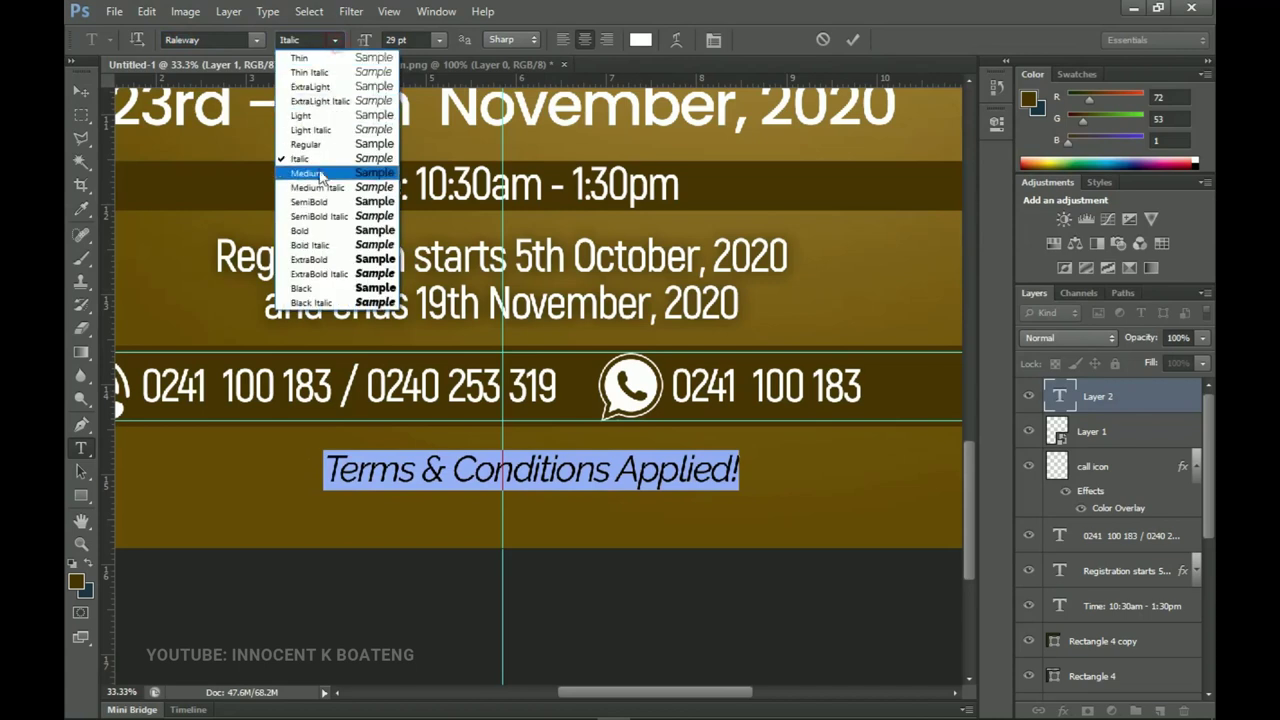
click(326, 188)
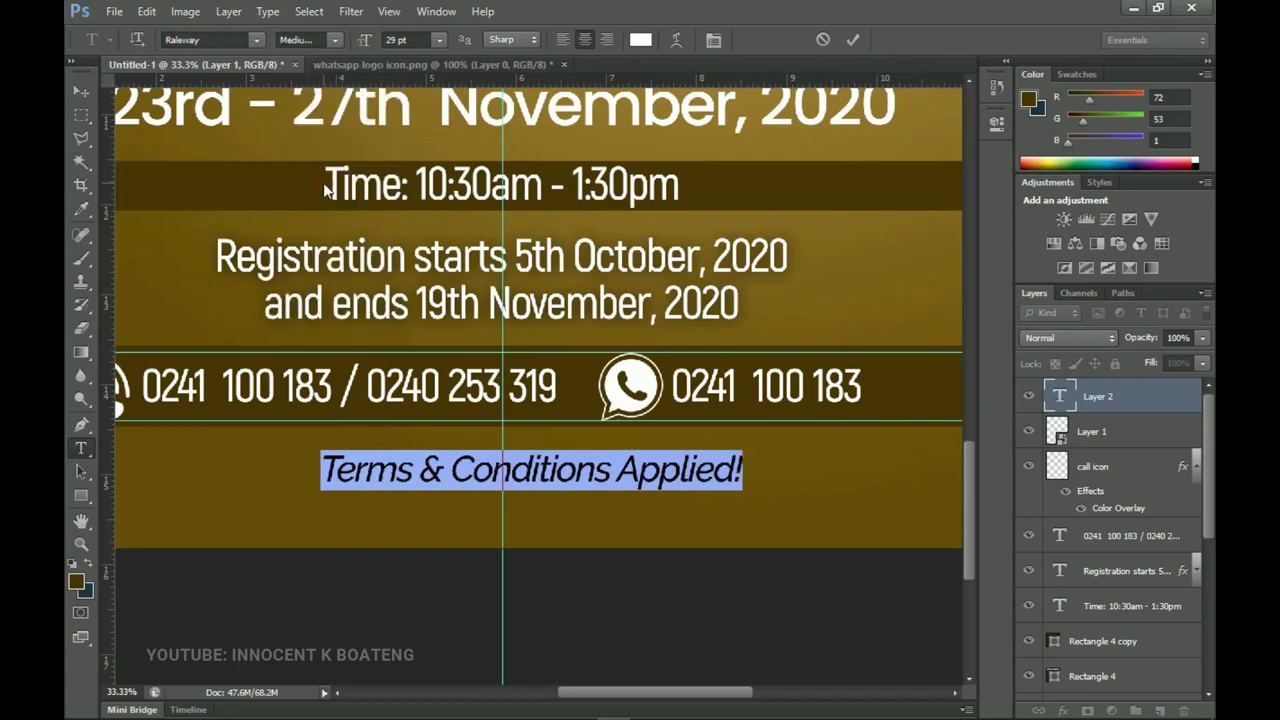
click(84, 88)
- Enlarge the terms line to about 112% and centre it on the vertical guide
key(ctrl+t)
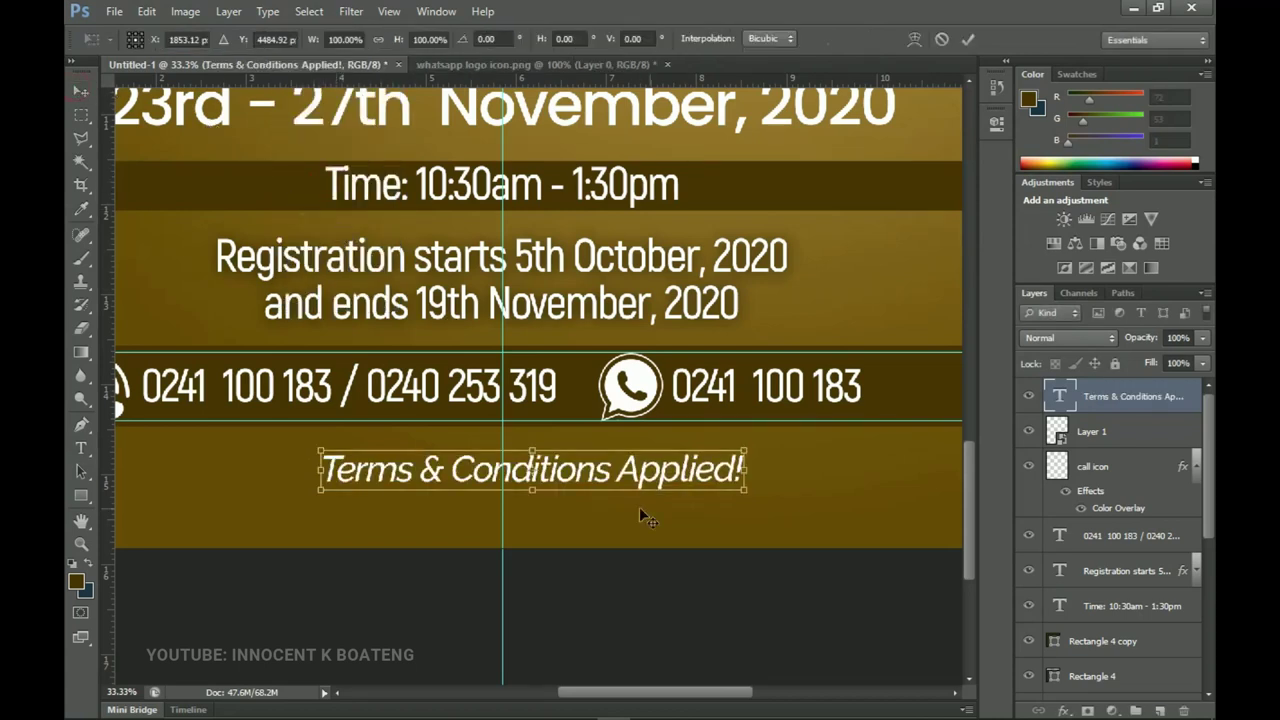
drag(744, 489, 701, 502)
key(Return)
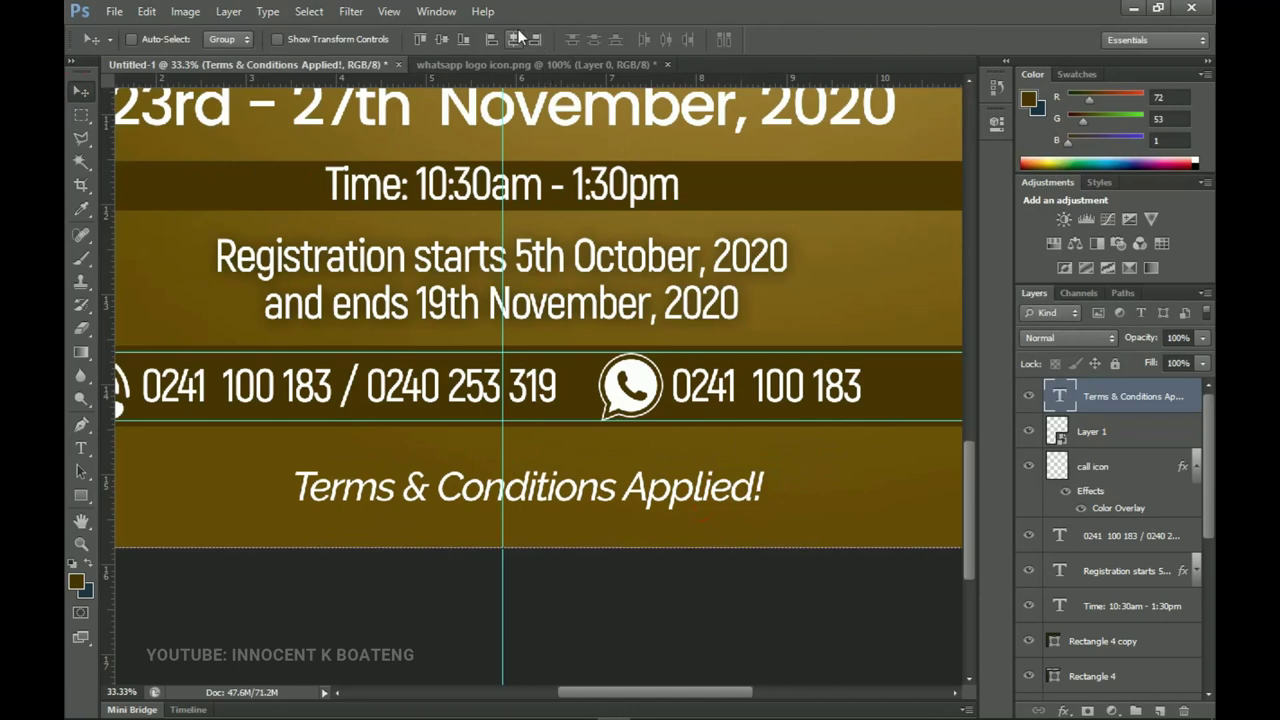
drag(583, 100, 556, 100)
- Fit the flyer on screen and zoom in on the space right of the topics list
key(z)
right_click(633, 190)
click(633, 193)
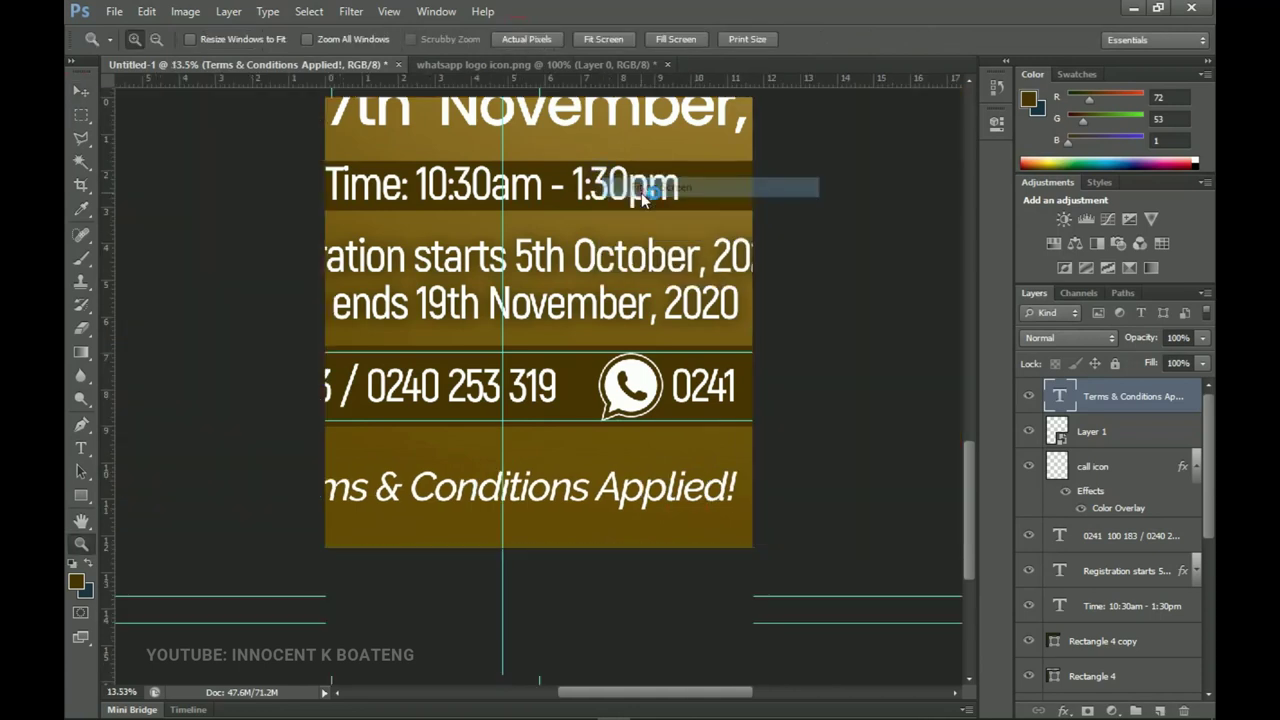
click(717, 412)
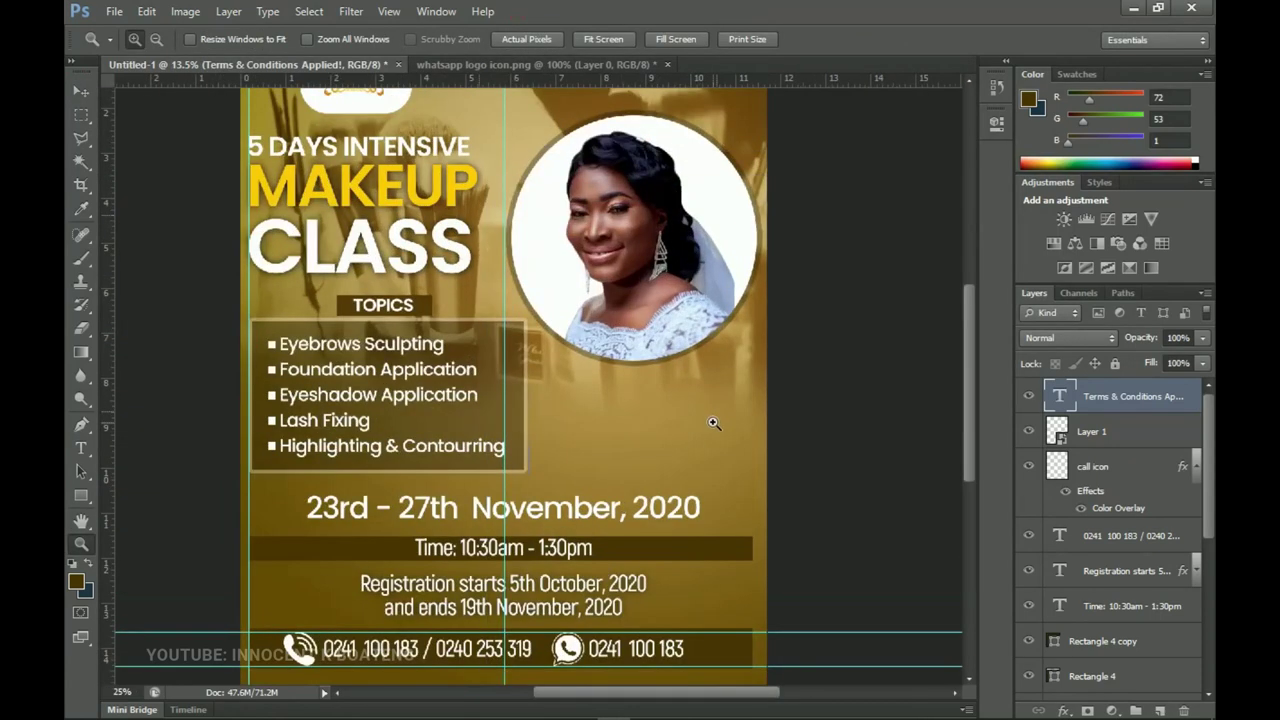
click(713, 427)
scroll(690, 370, down, 2)
scroll(663, 400, up, 3)
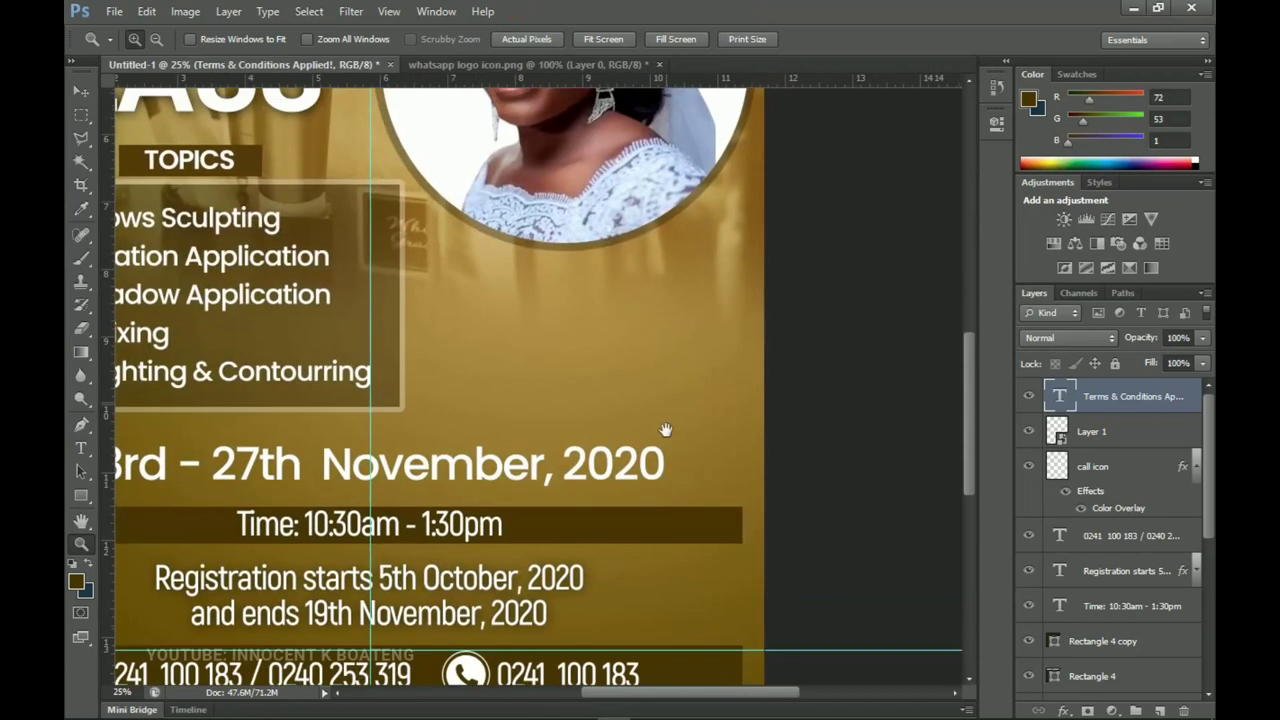
click(714, 708)
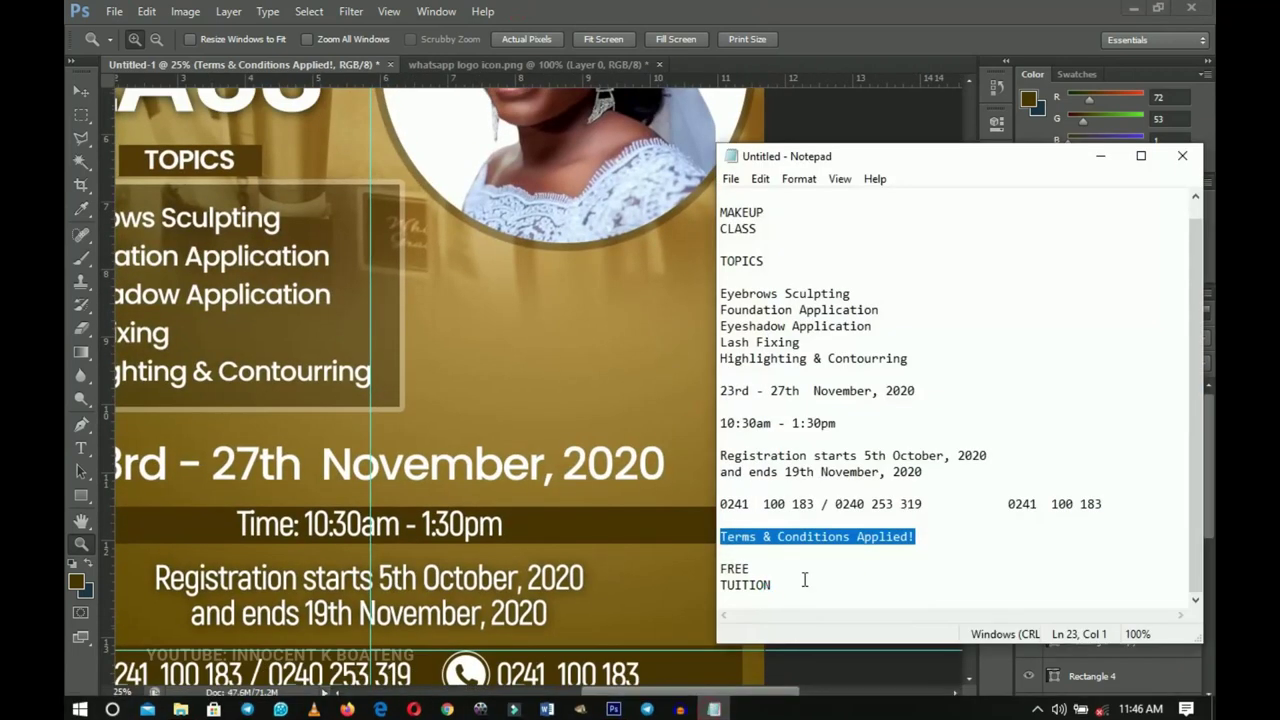
key(alt+Tab)
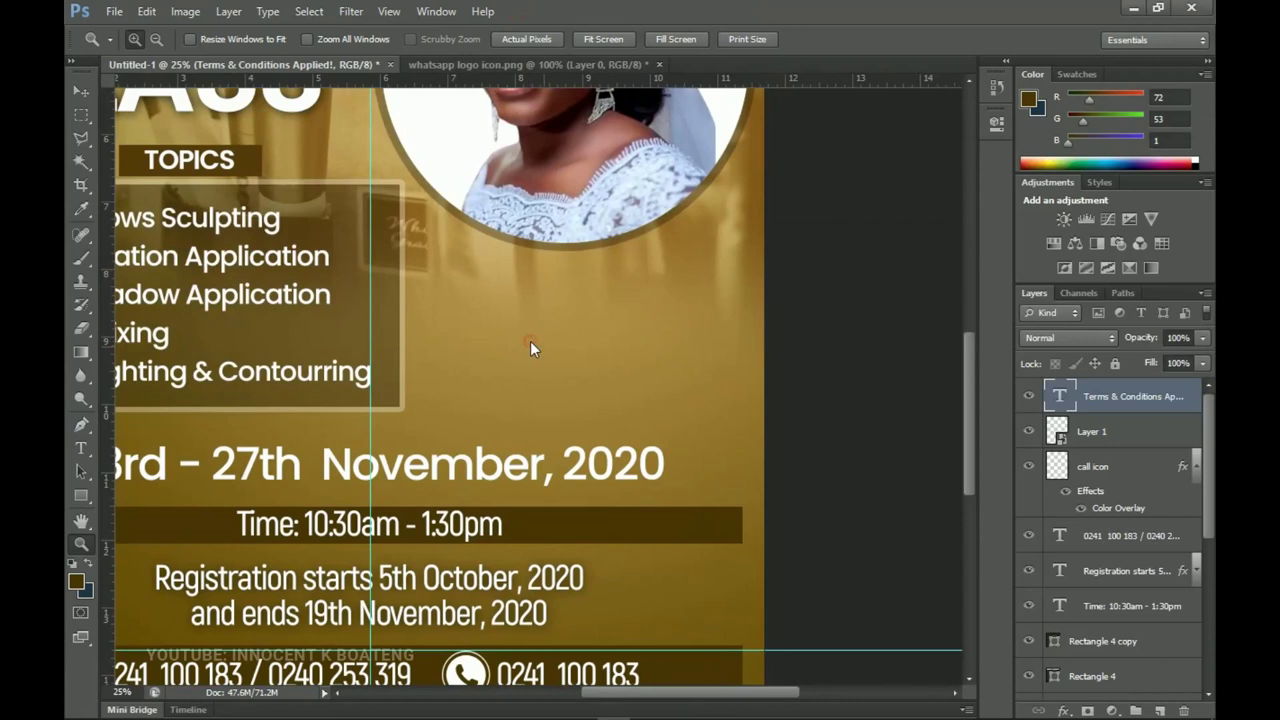
- Draw a dark brown rectangle below the portrait circle, right of the topics list
key(v)
drag(81, 495, 160, 492)
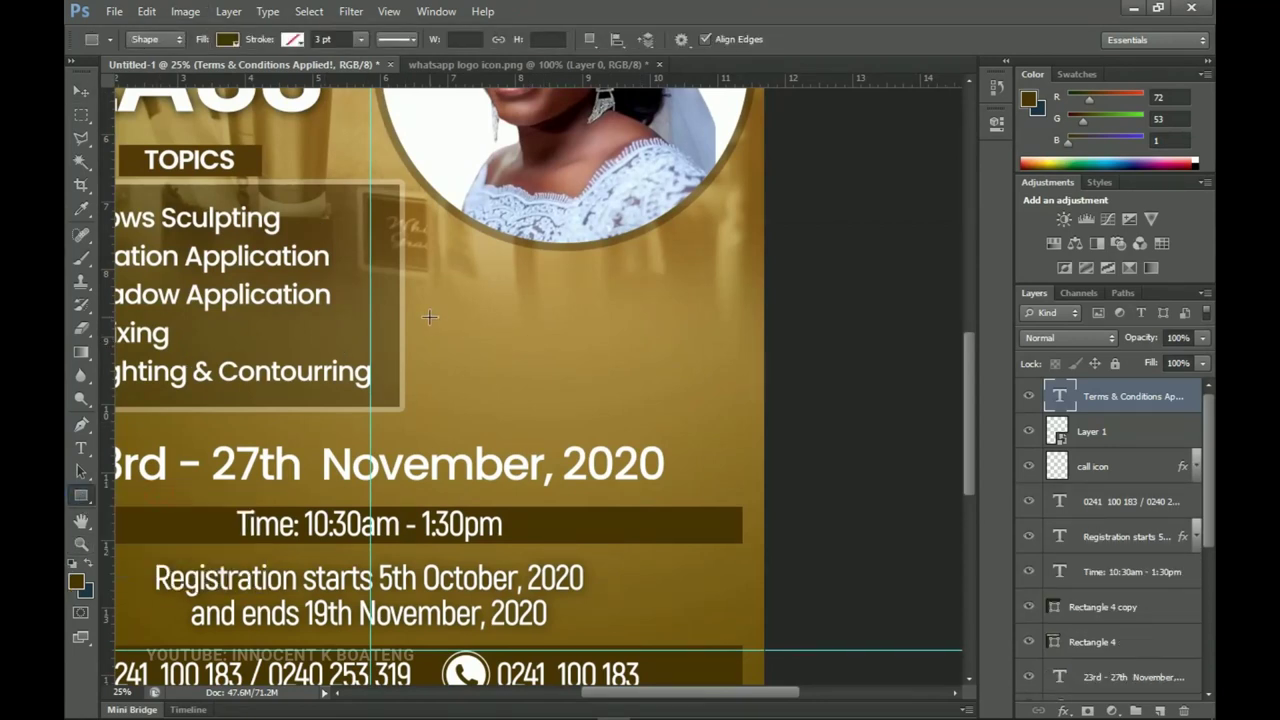
drag(425, 306, 709, 408)
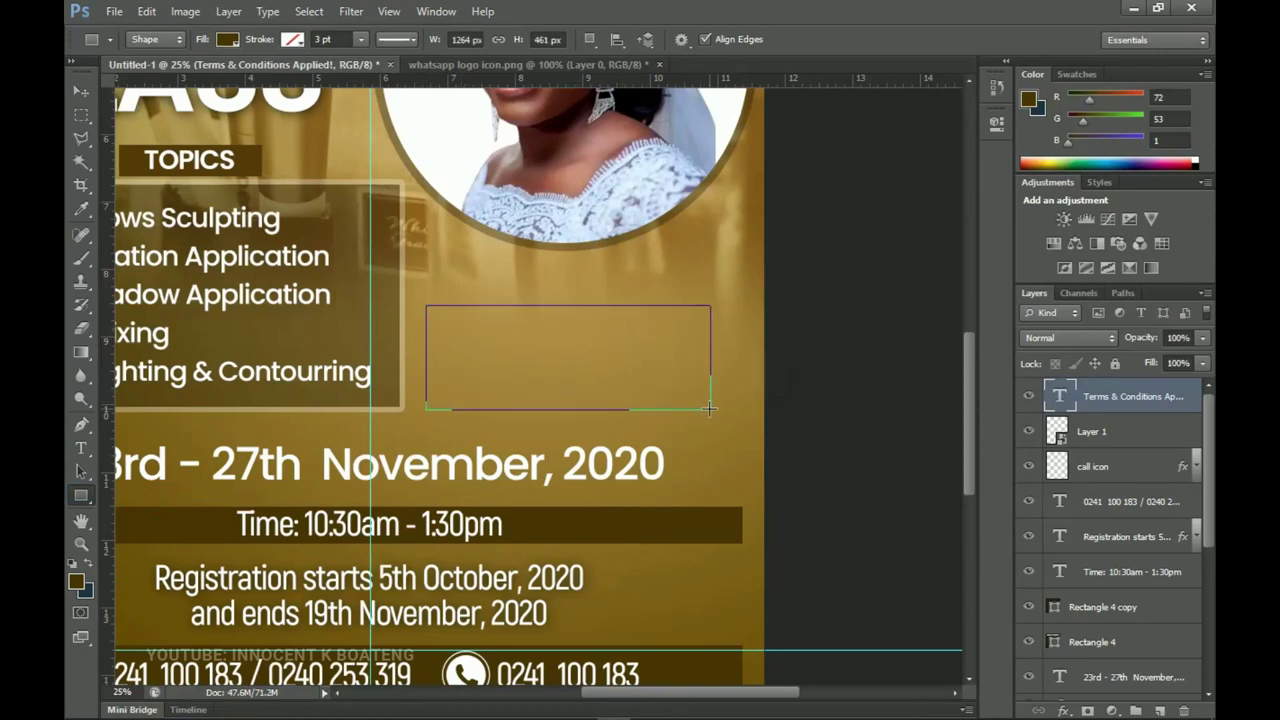
drag(490, 428, 540, 393)
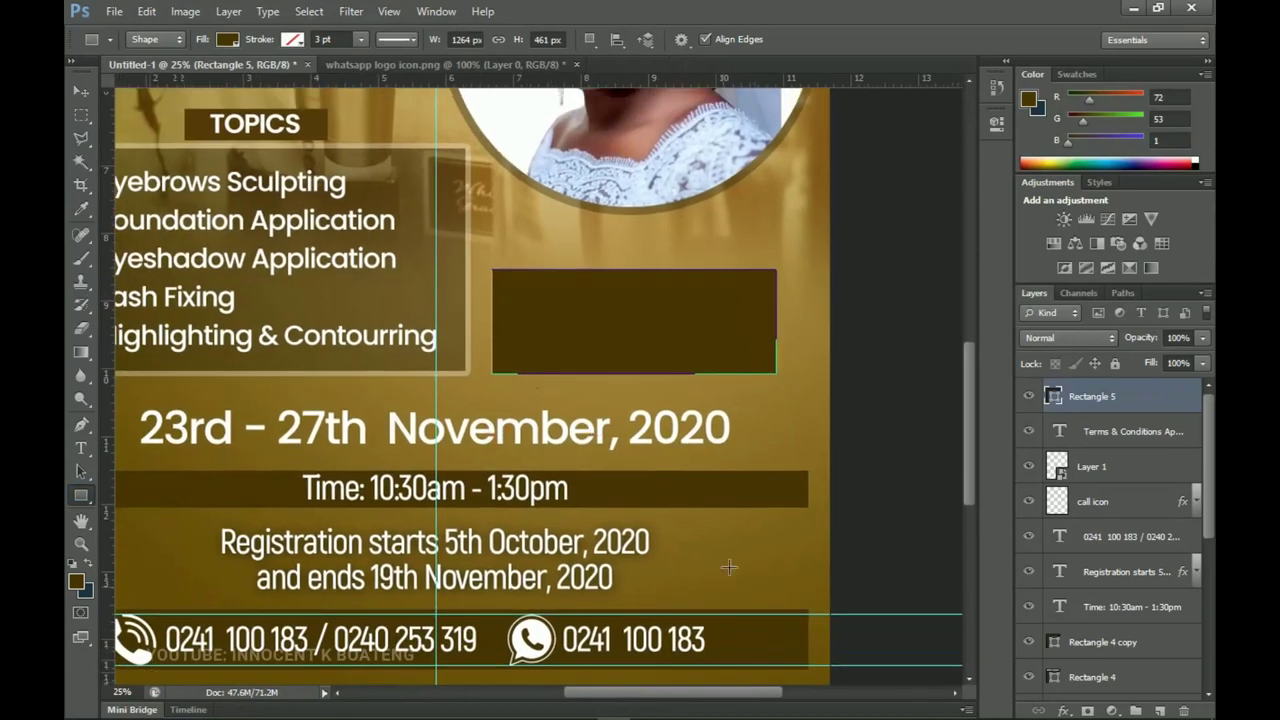
- Copy the FREE and TUITION lines from the flyer text notes
click(715, 706)
click(721, 569)
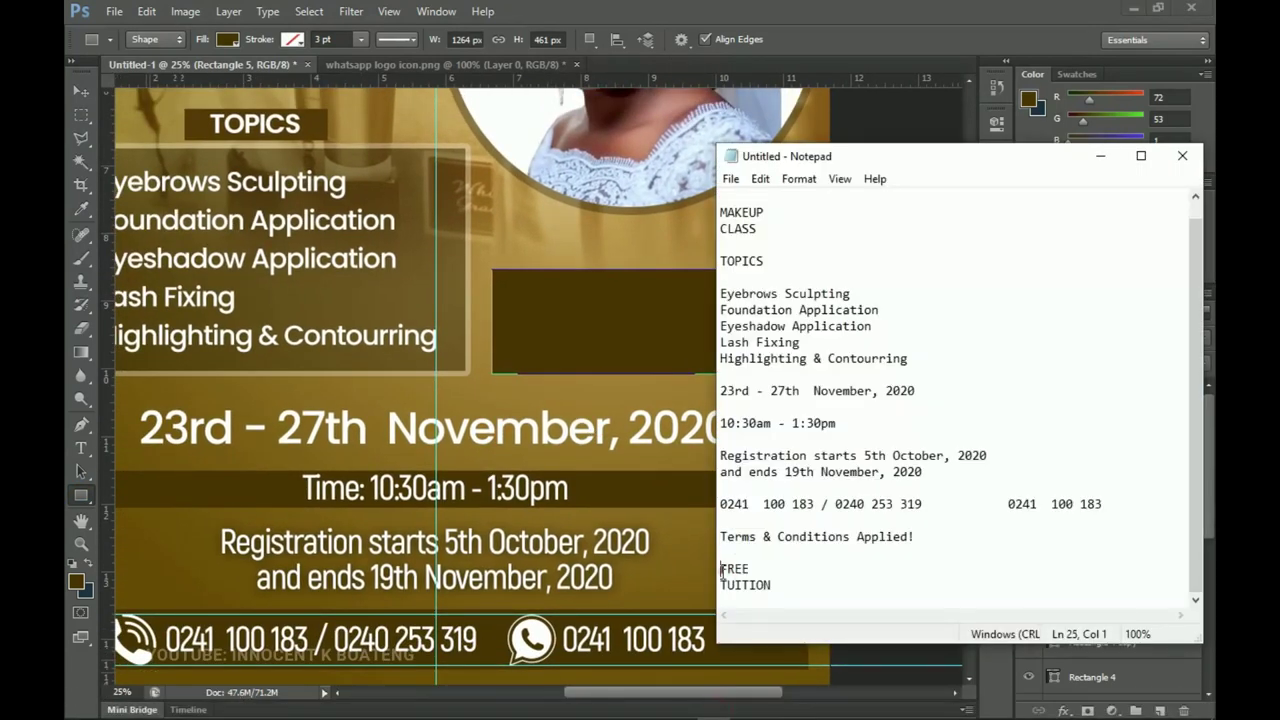
drag(721, 569, 787, 580)
key(ctrl+c)
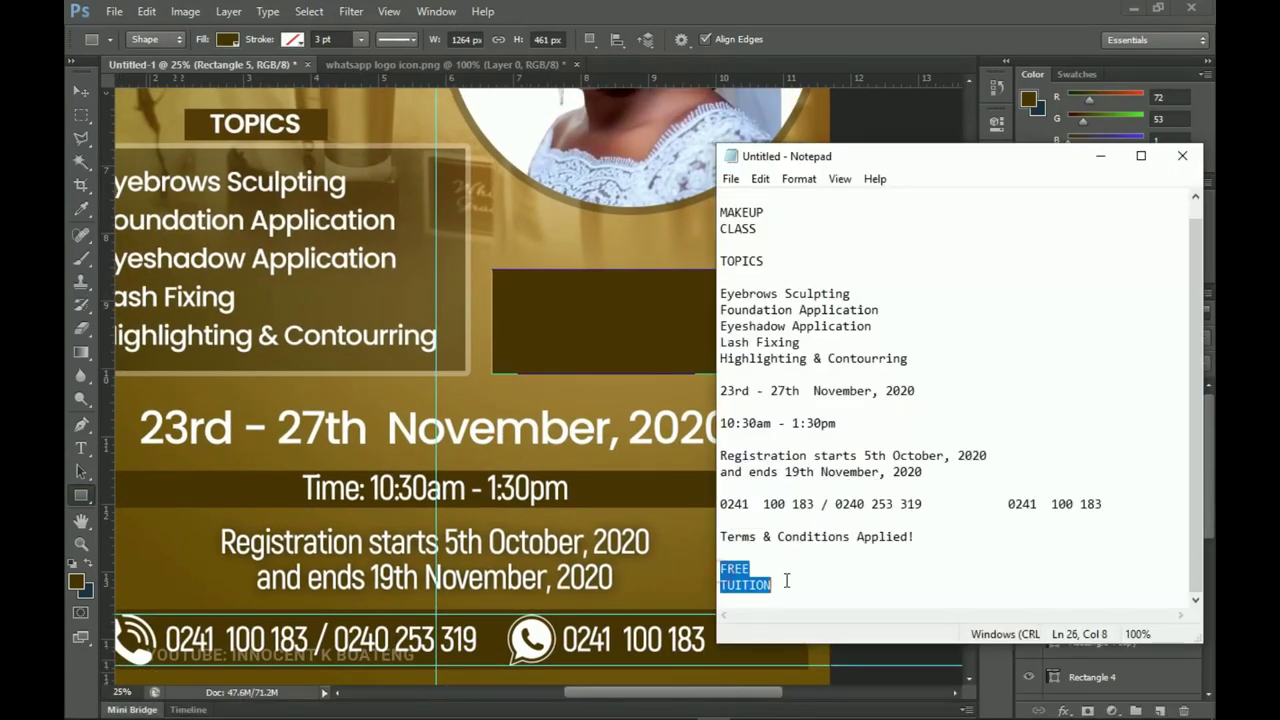
click(1100, 156)
- Paste FREE TUITION onto the flyer in Poppins SemiBold, left-aligned
key(t)
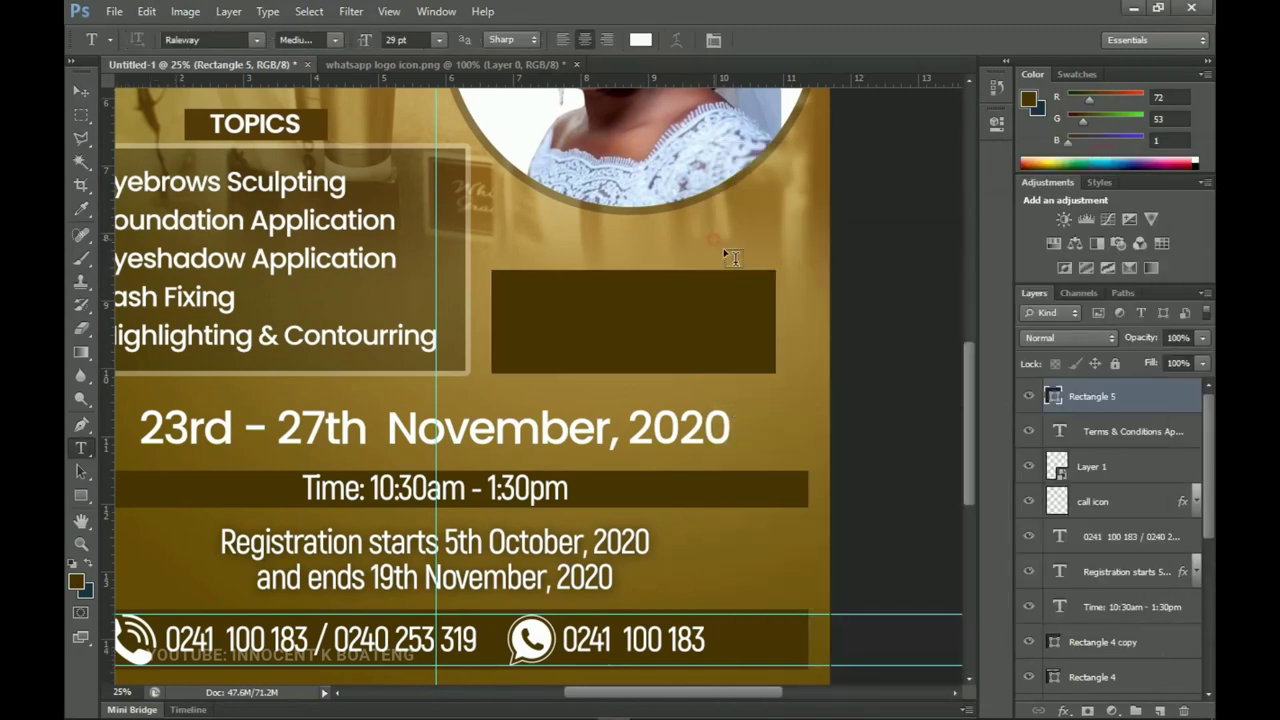
click(733, 258)
key(ctrl+v)
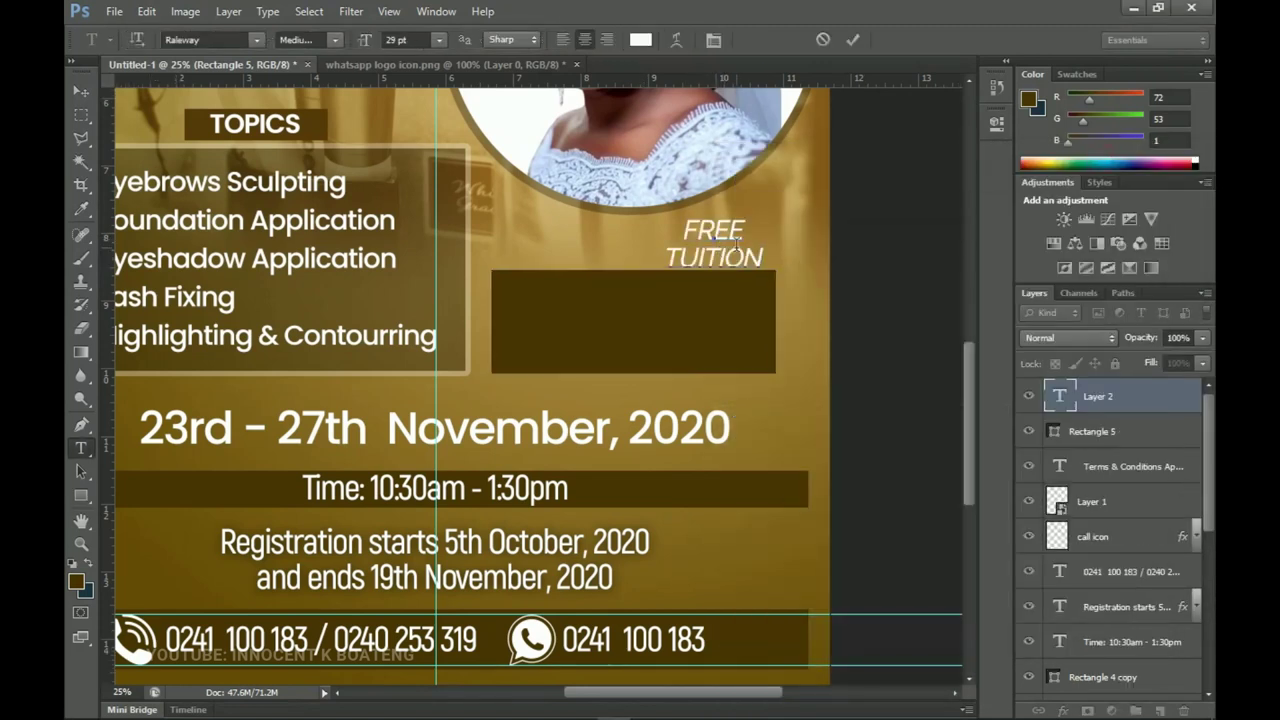
key(ctrl+a)
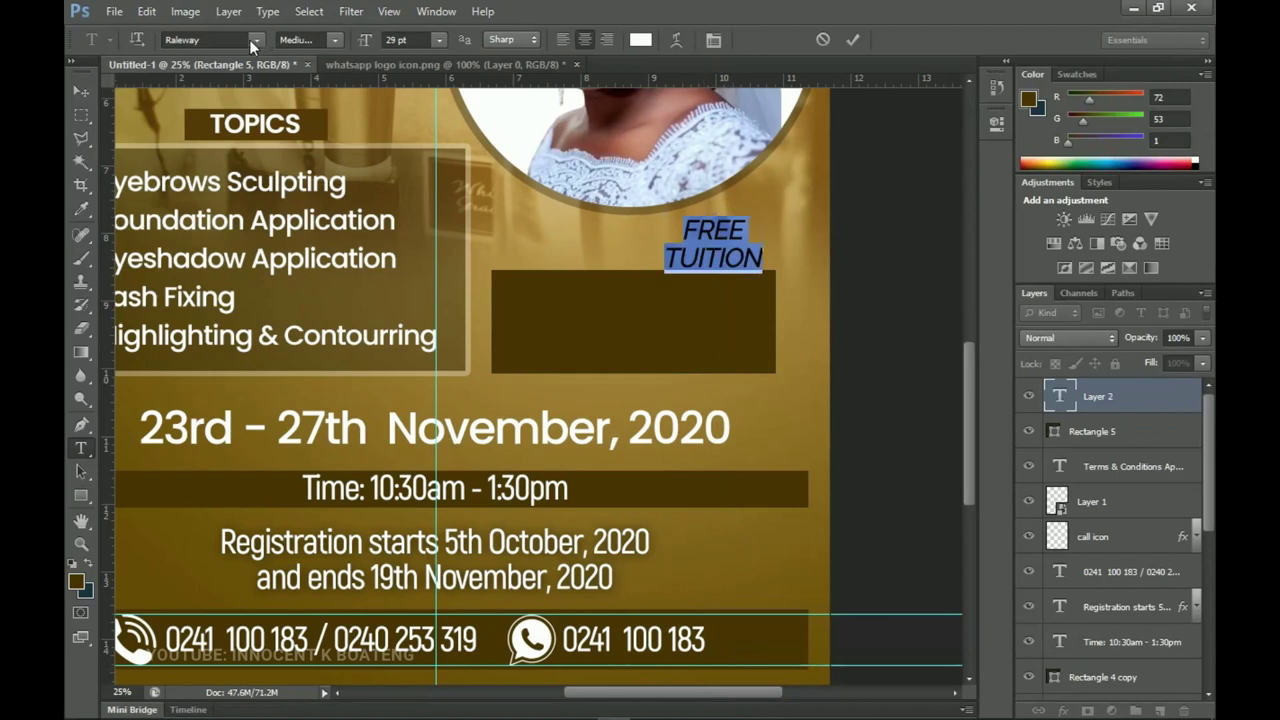
click(224, 38)
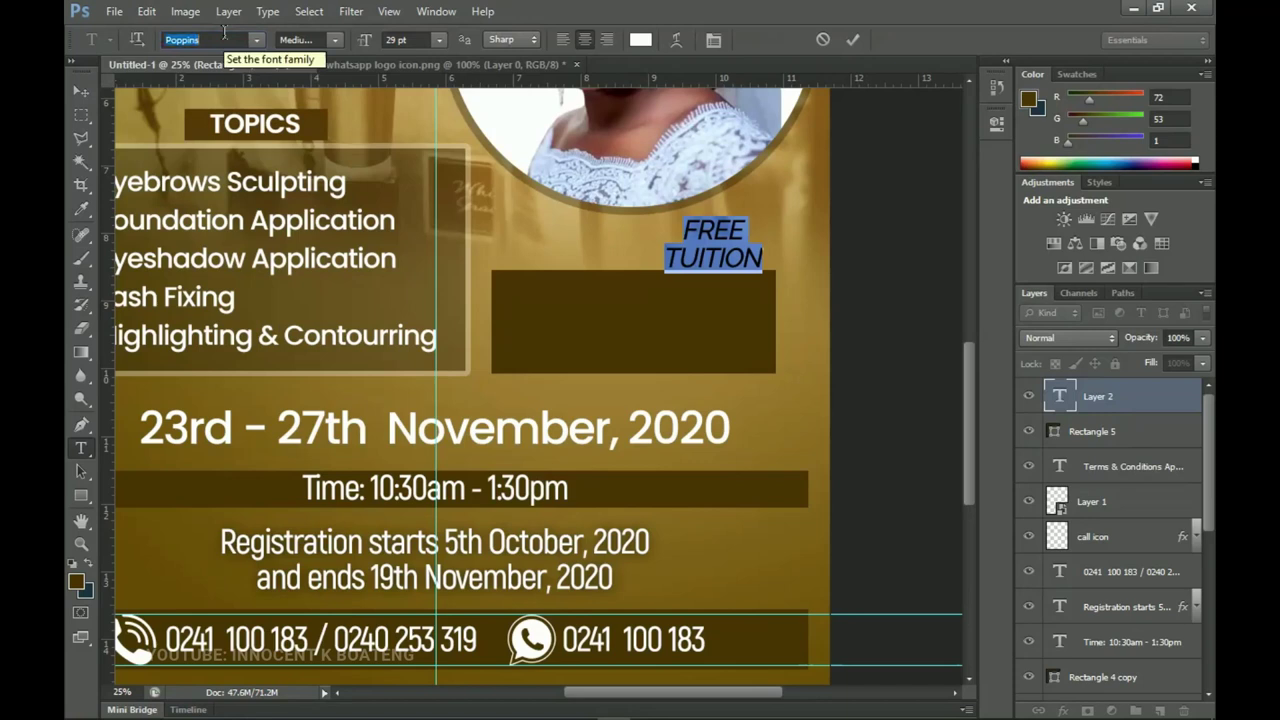
key(Return)
click(336, 40)
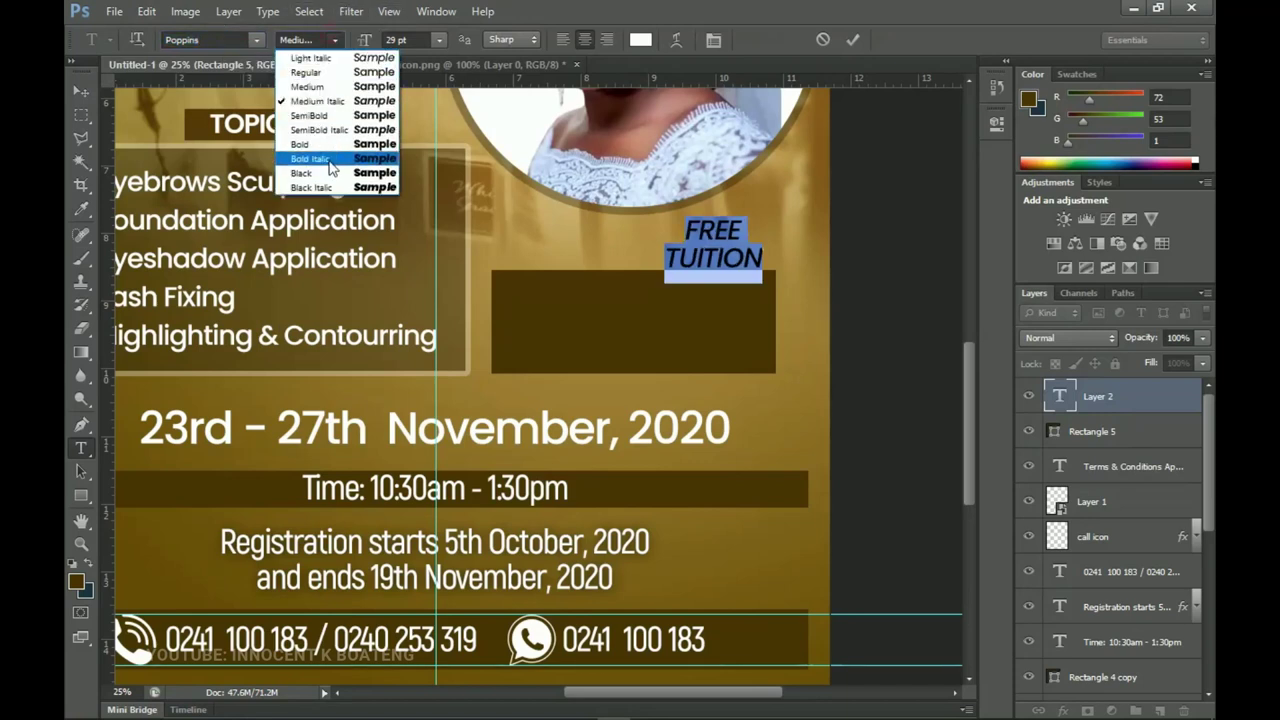
click(347, 121)
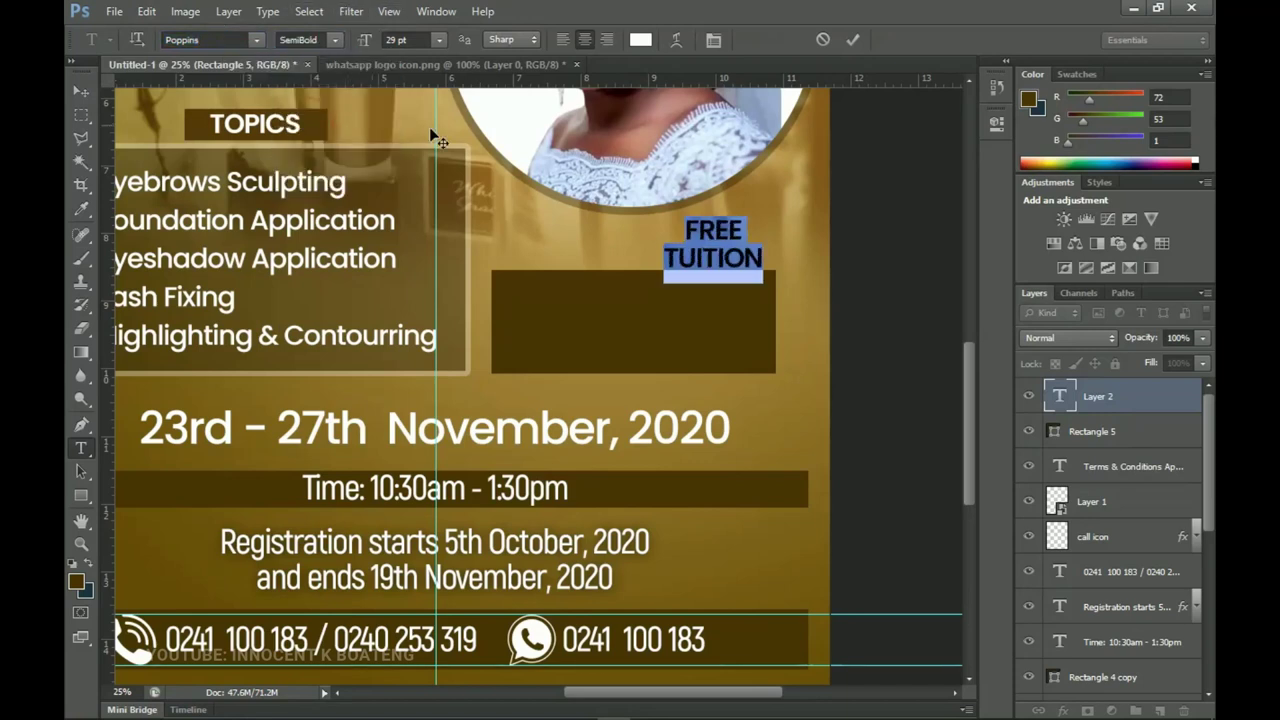
click(563, 39)
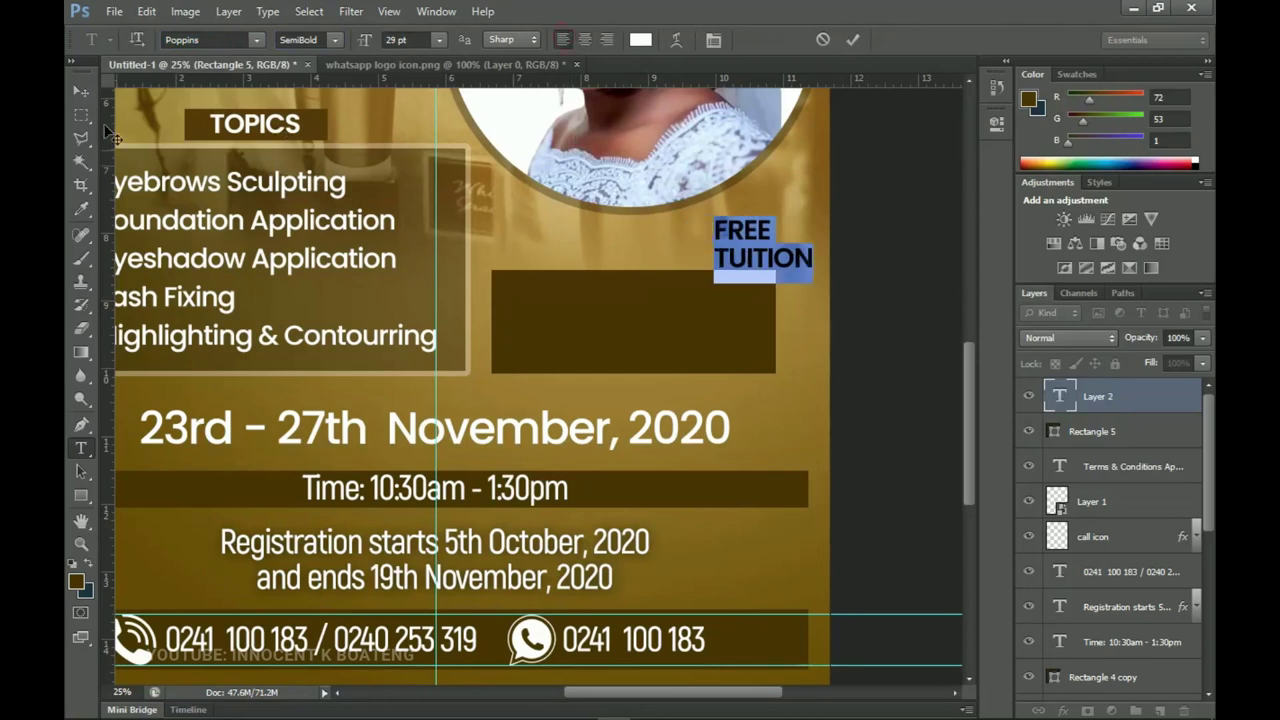
click(81, 91)
- Move FREE TUITION onto the dark rectangle and enlarge the word FREE to 91.4 pt
drag(803, 294, 700, 367)
key(ctrl+t)
key(Return)
key(t)
click(606, 301)
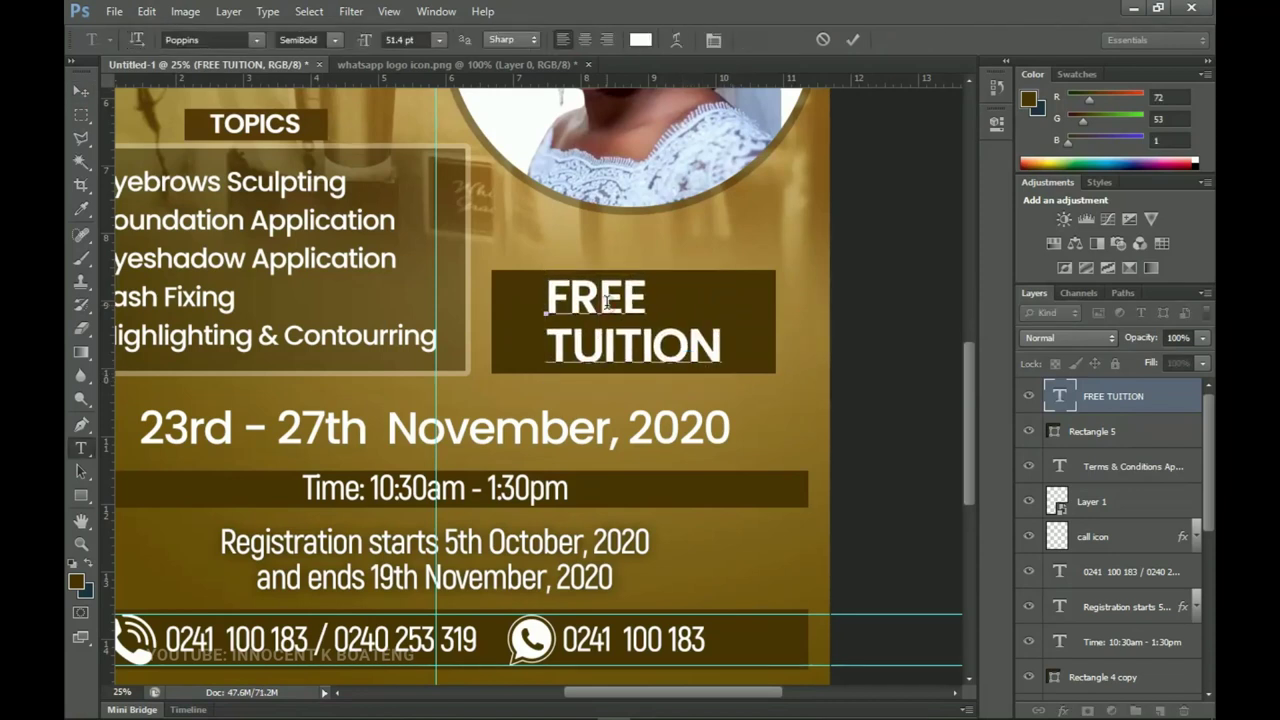
double_click(605, 300)
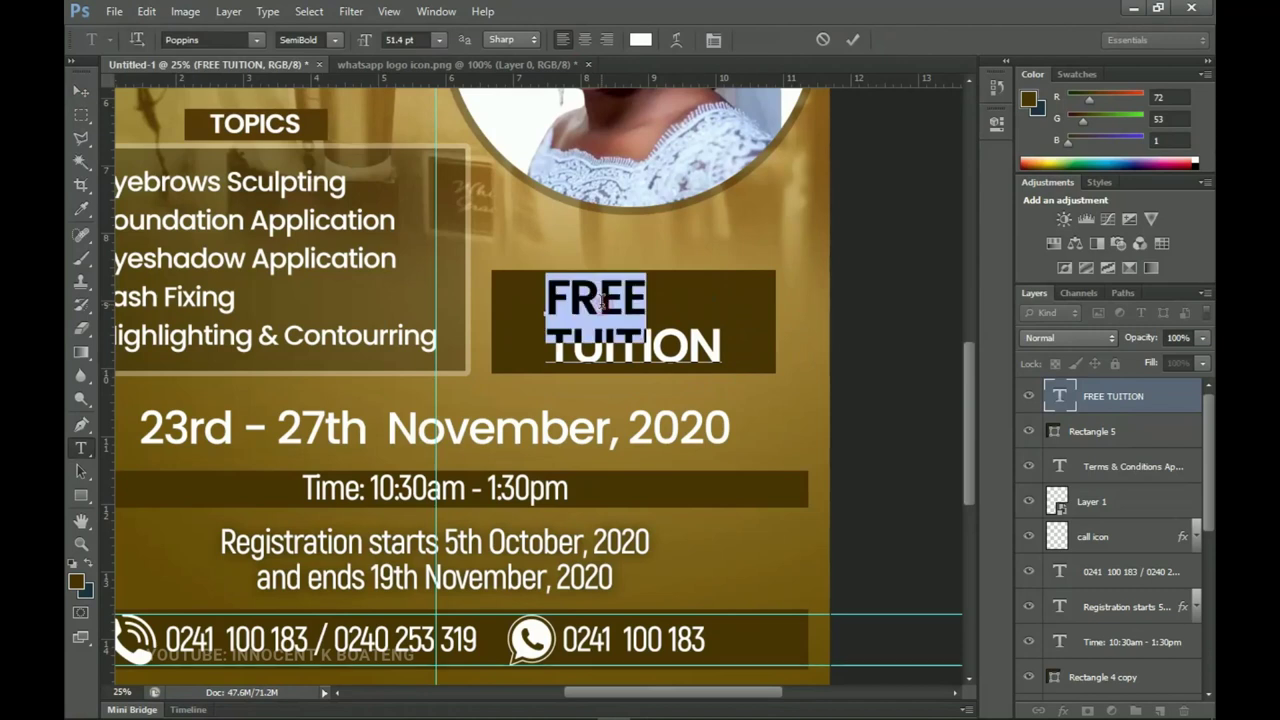
drag(368, 48, 405, 48)
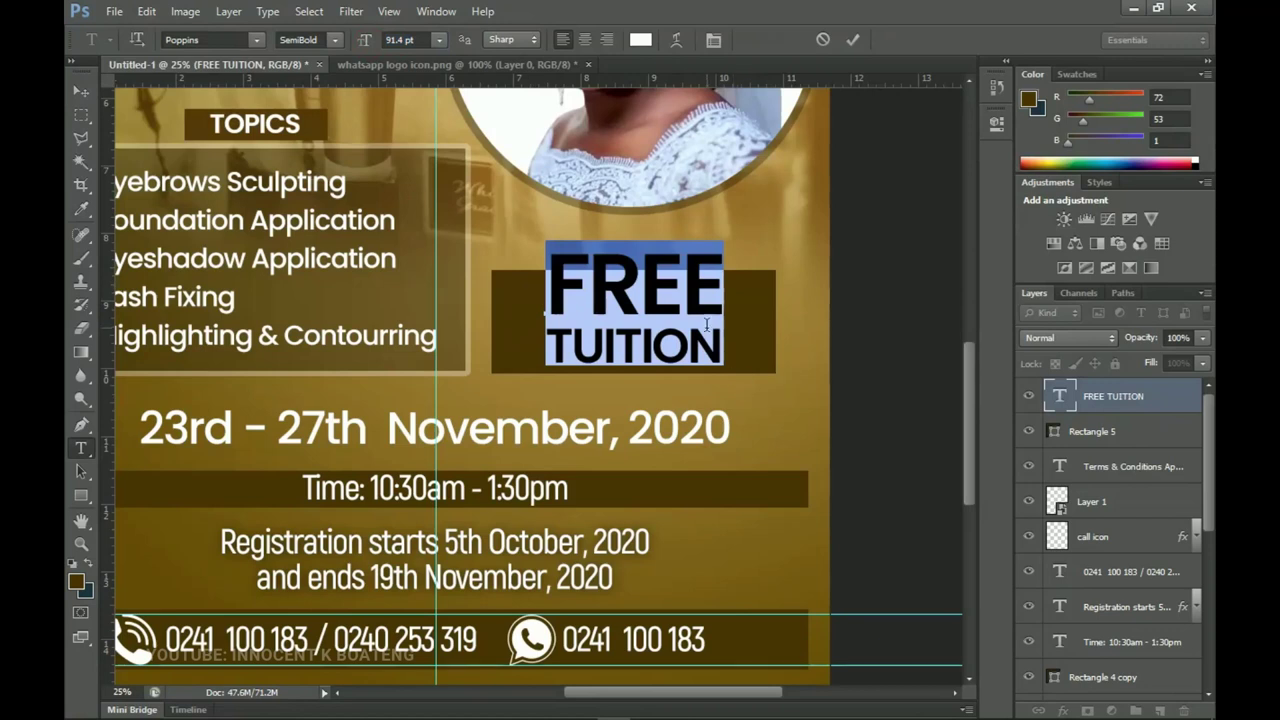
click(81, 93)
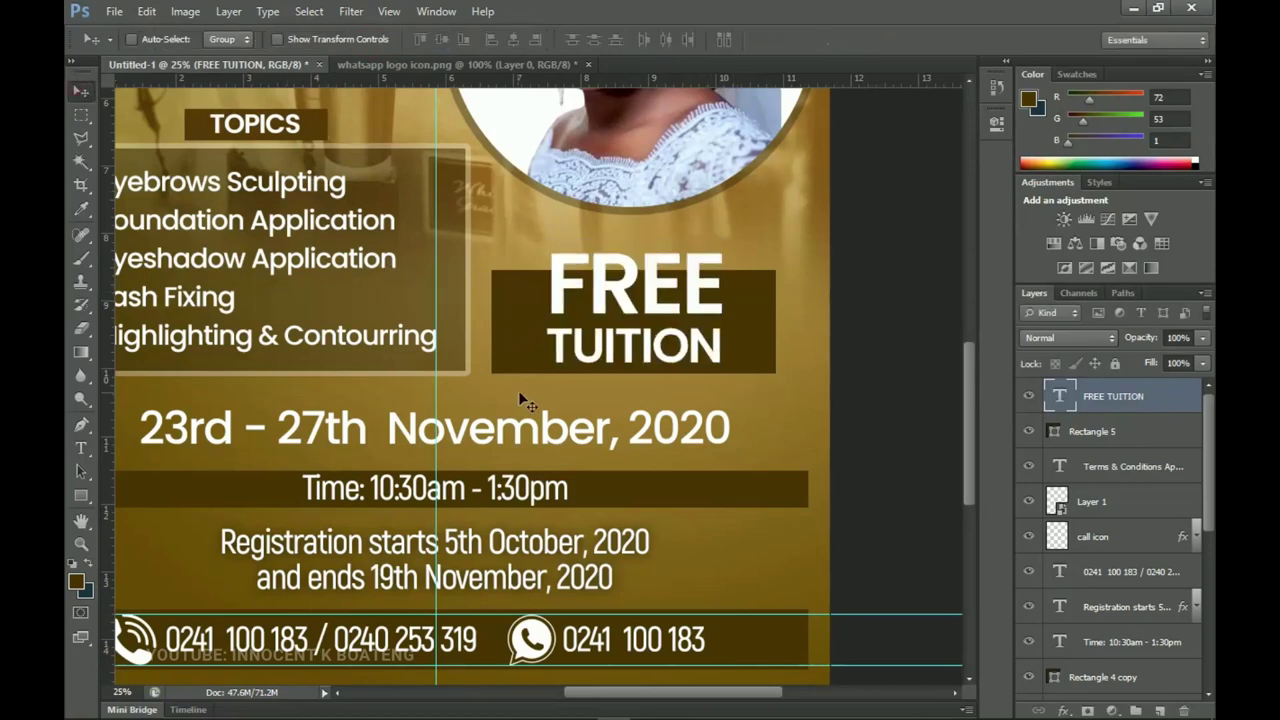
- Scale the FREE TUITION text down to about 85% and nudge it slightly down
key(ctrl+t)
drag(722, 243, 712, 255)
double_click(668, 348)
drag(668, 348, 675, 358)
- Resize Rectangle 5 to fit snugly around the FREE TUITION text
ctrl+click(752, 334)
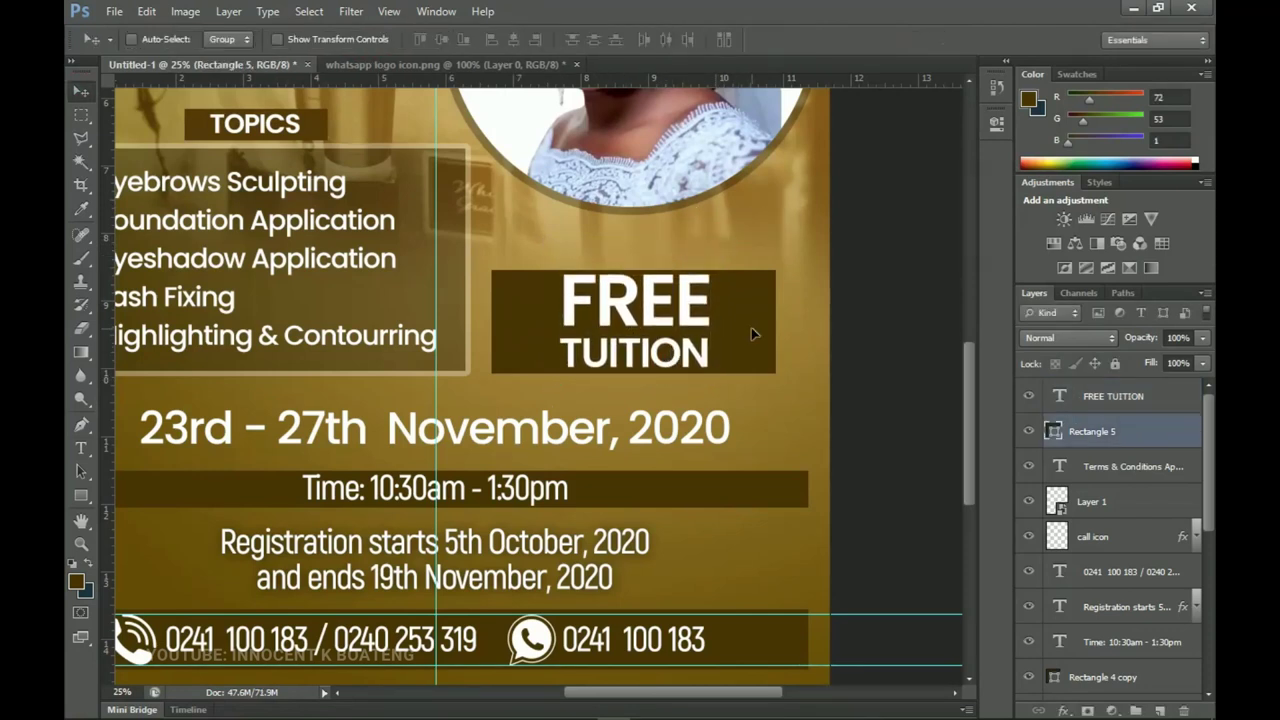
key(ctrl+t)
drag(775, 323, 760, 324)
drag(766, 263, 761, 268)
drag(760, 375, 762, 376)
drag(760, 323, 740, 323)
key(Return)
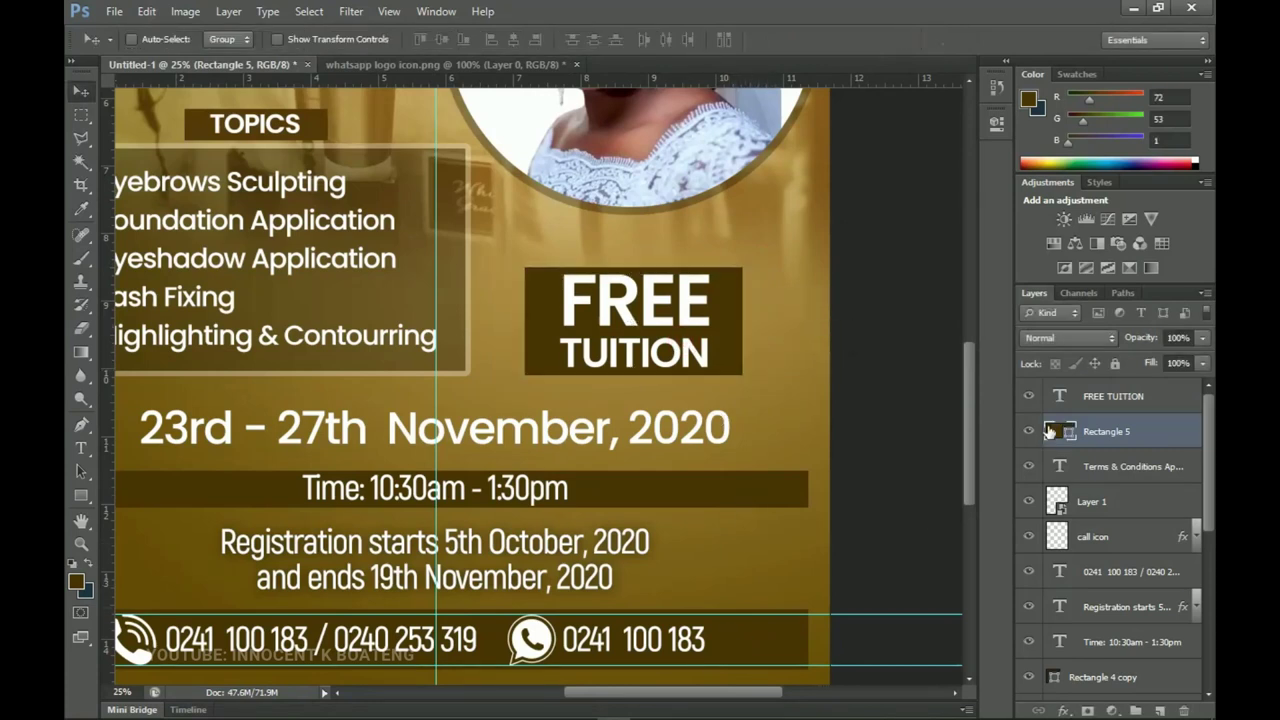
- Move FREE TUITION and Rectangle 5 together slightly left
shift+click(1090, 405)
drag(729, 398, 686, 405)
scroll(737, 457, up, 3)
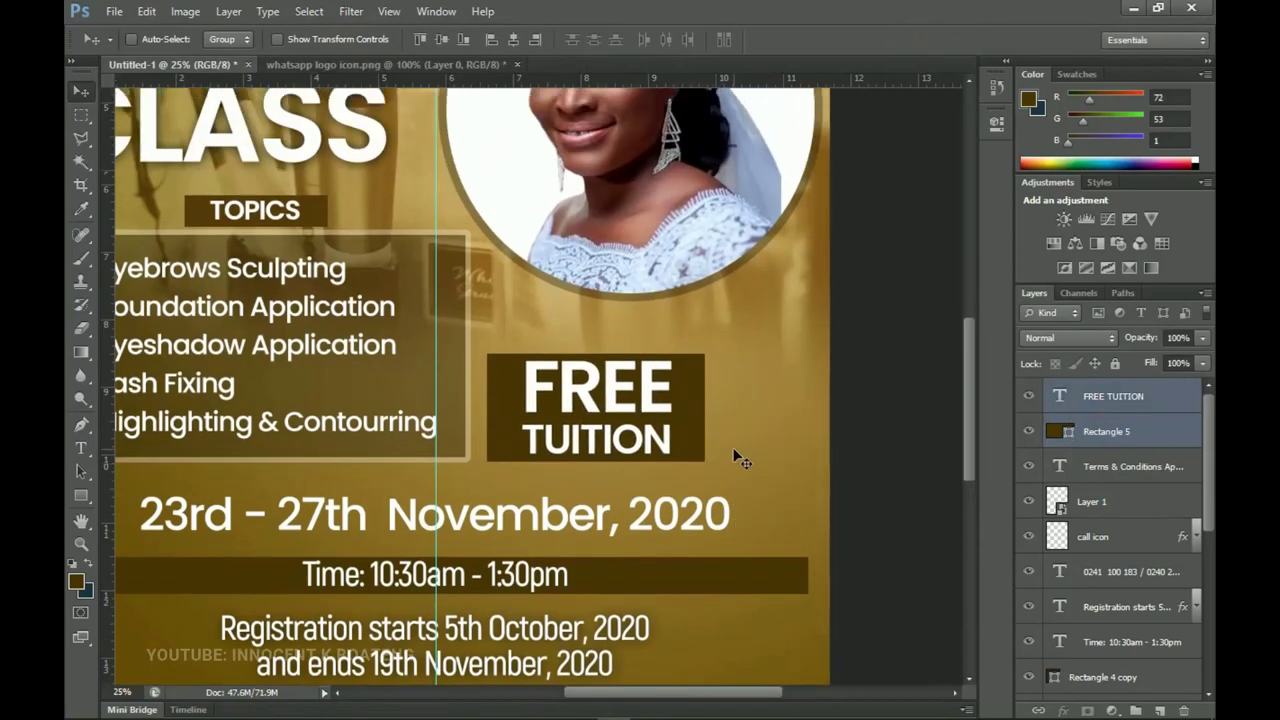
scroll(614, 434, down, 1)
drag(614, 434, 688, 466)
scroll(700, 473, up, 1)
- Recolour all the FREE TUITION text to yellow #ffcc00 sampled from the flyer
key(t)
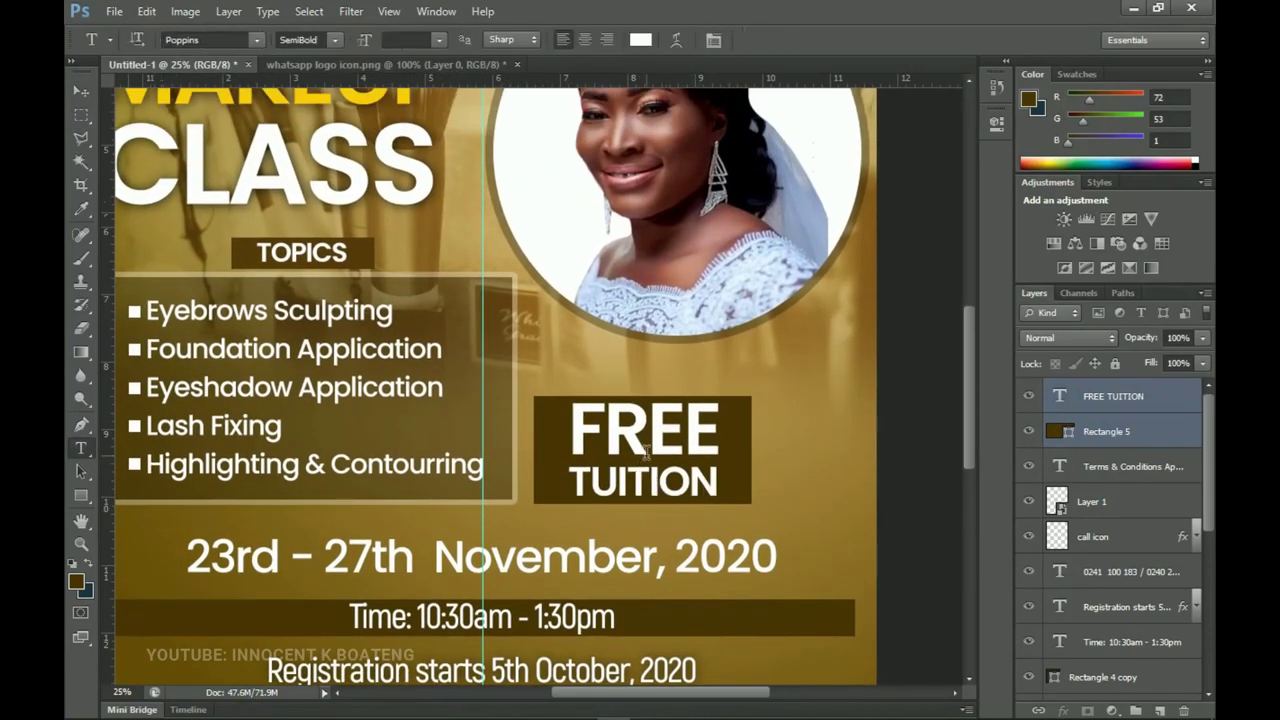
click(646, 448)
key(ctrl+a)
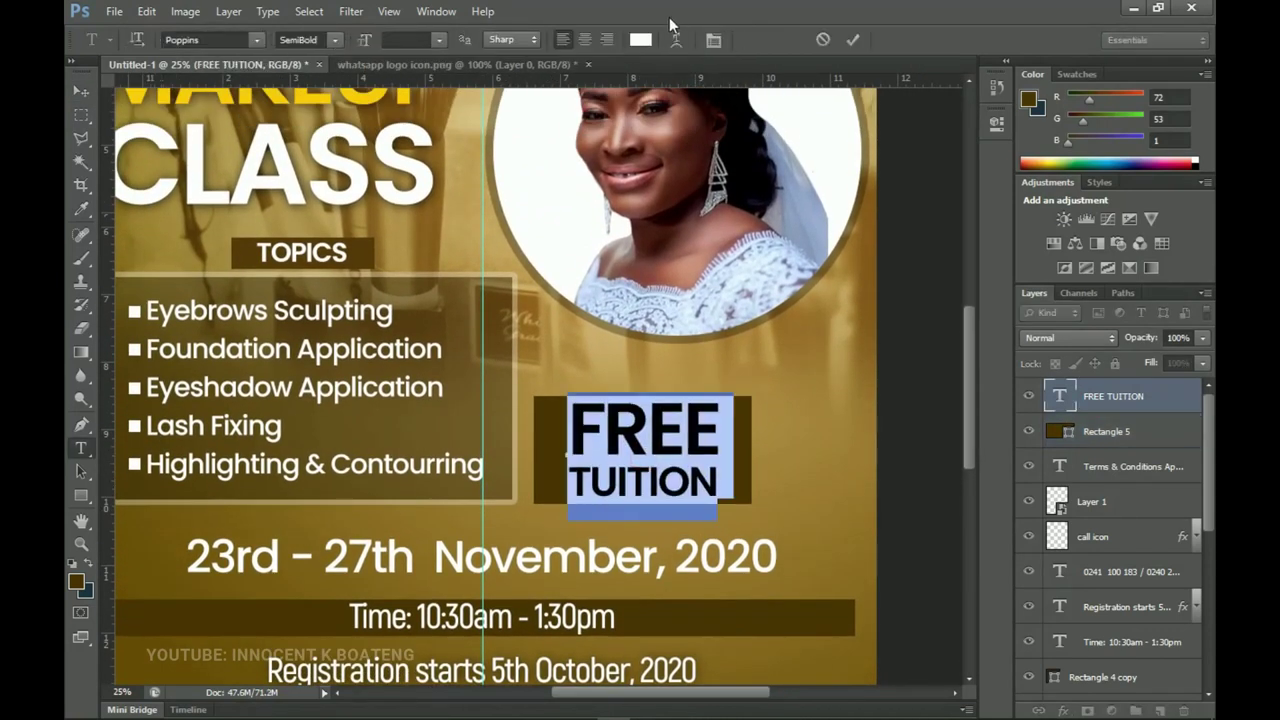
click(640, 40)
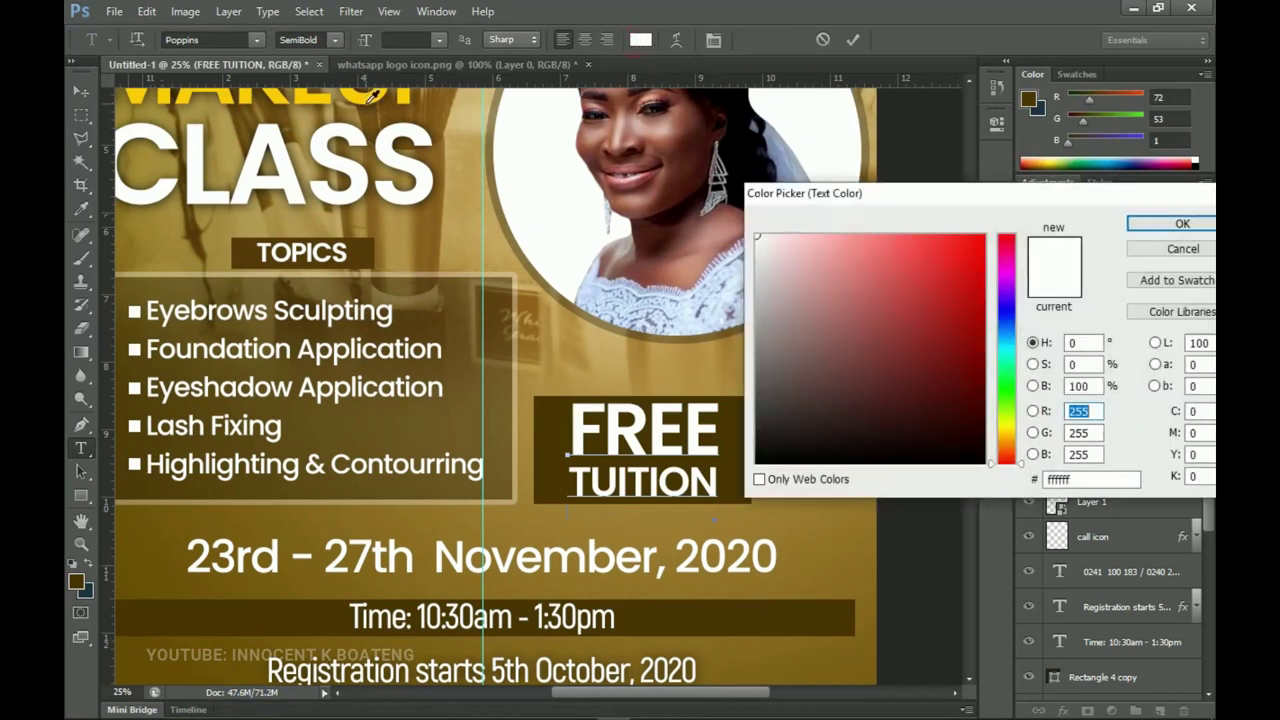
click(370, 97)
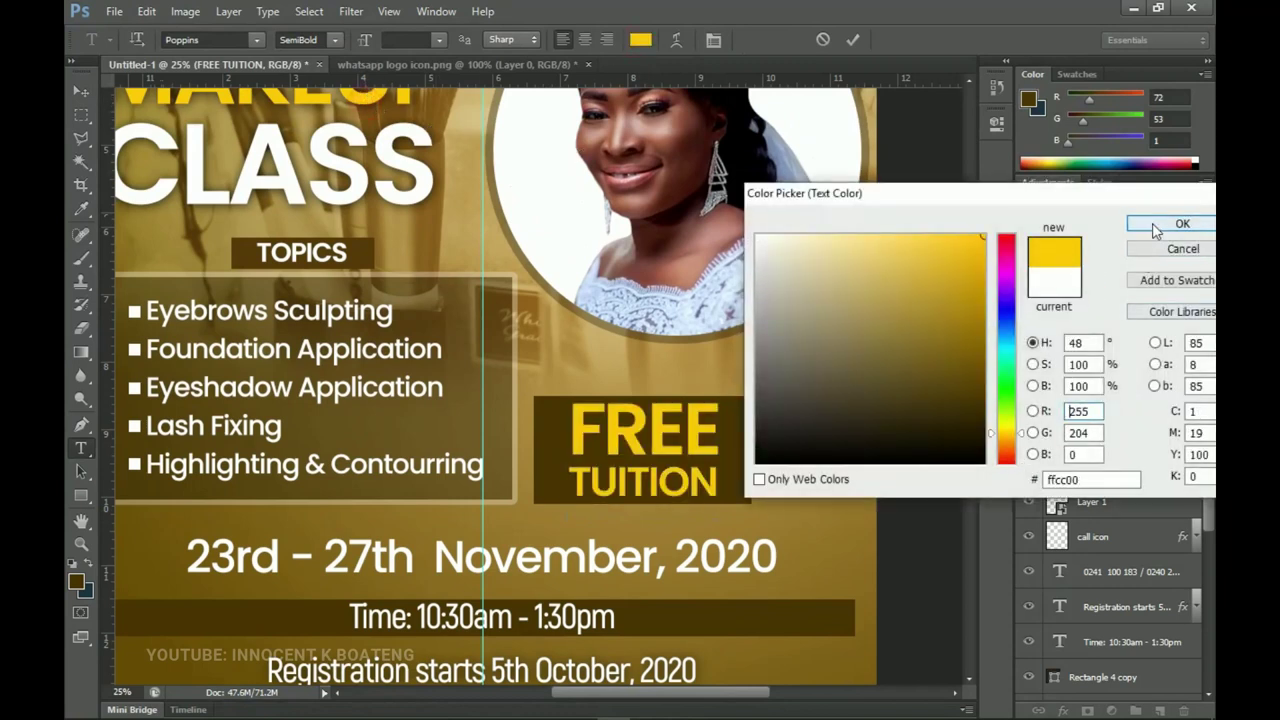
click(1180, 223)
click(82, 92)
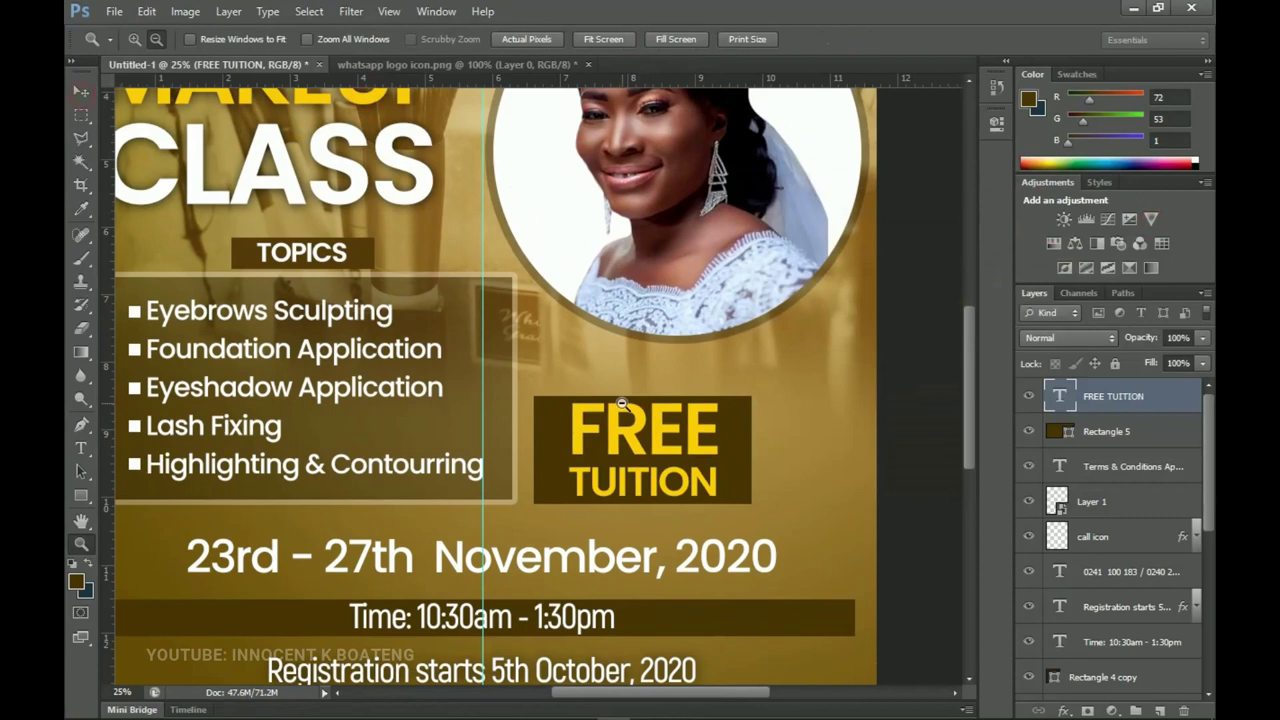
key(ctrl+minus)
- Group the layers from Rectangle 5 down to the date line and name the group 'Info'
click(1147, 428)
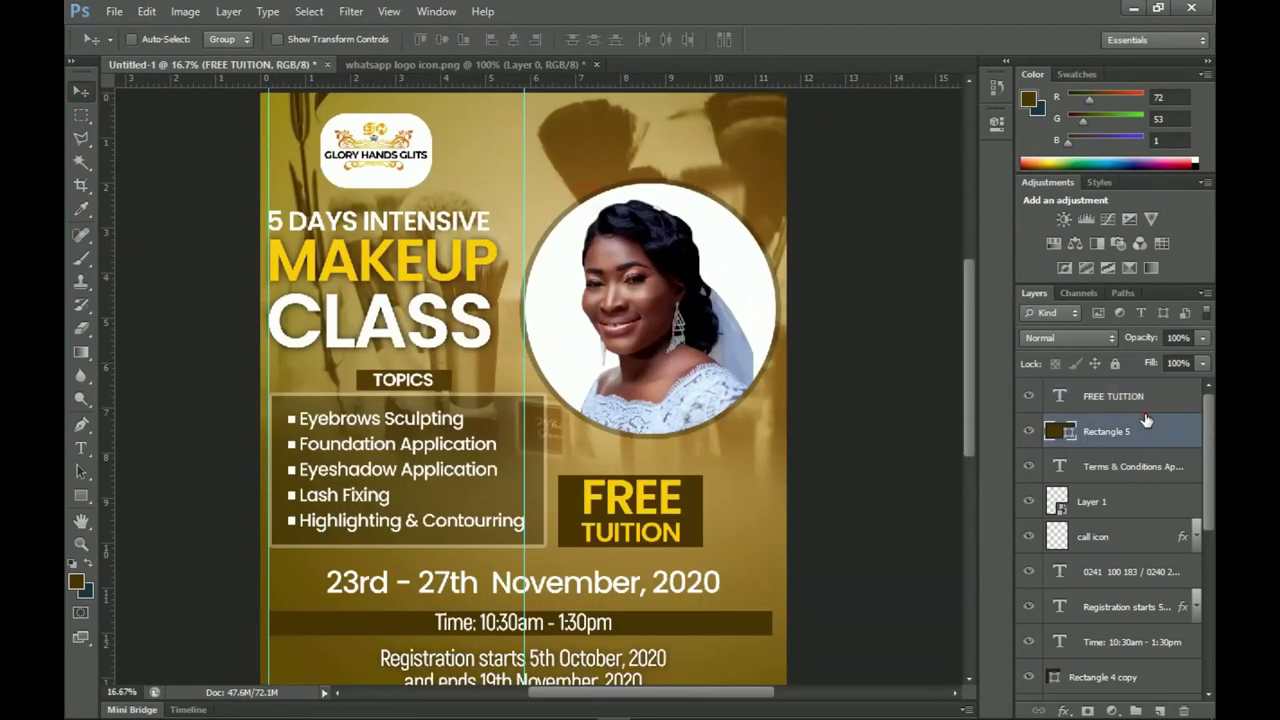
scroll(1135, 420, down, 5)
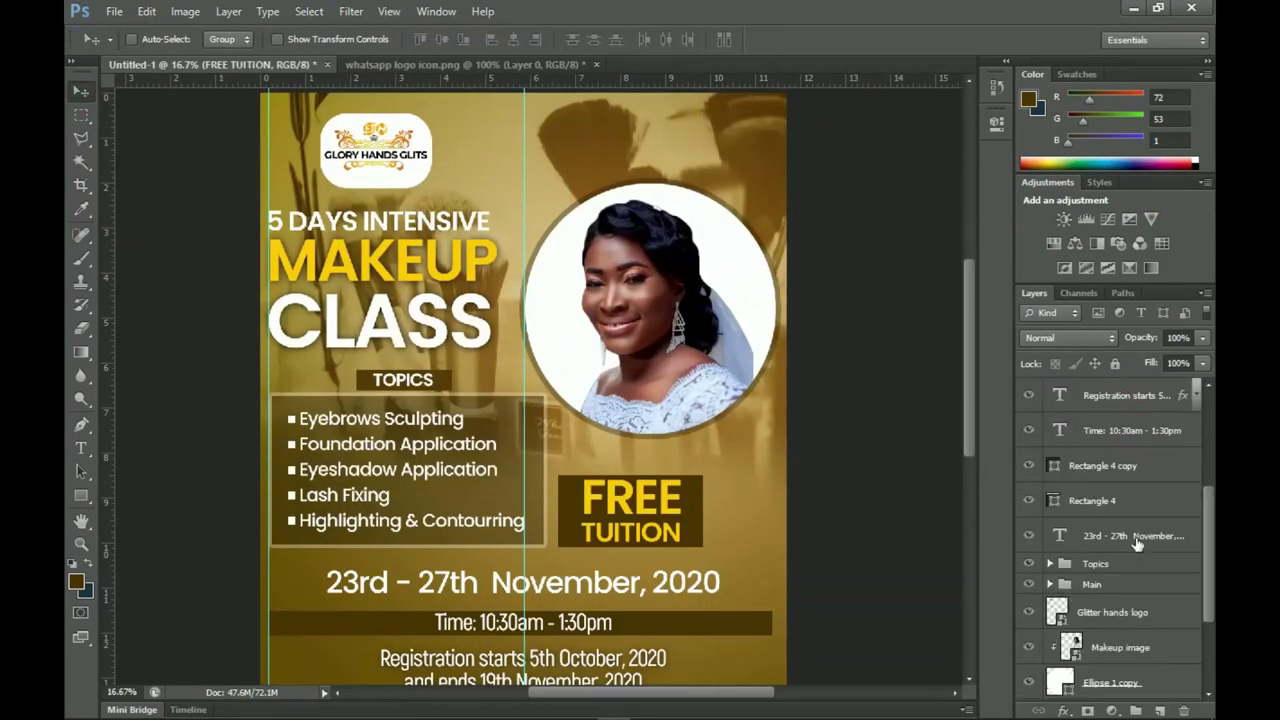
shift+click(1127, 538)
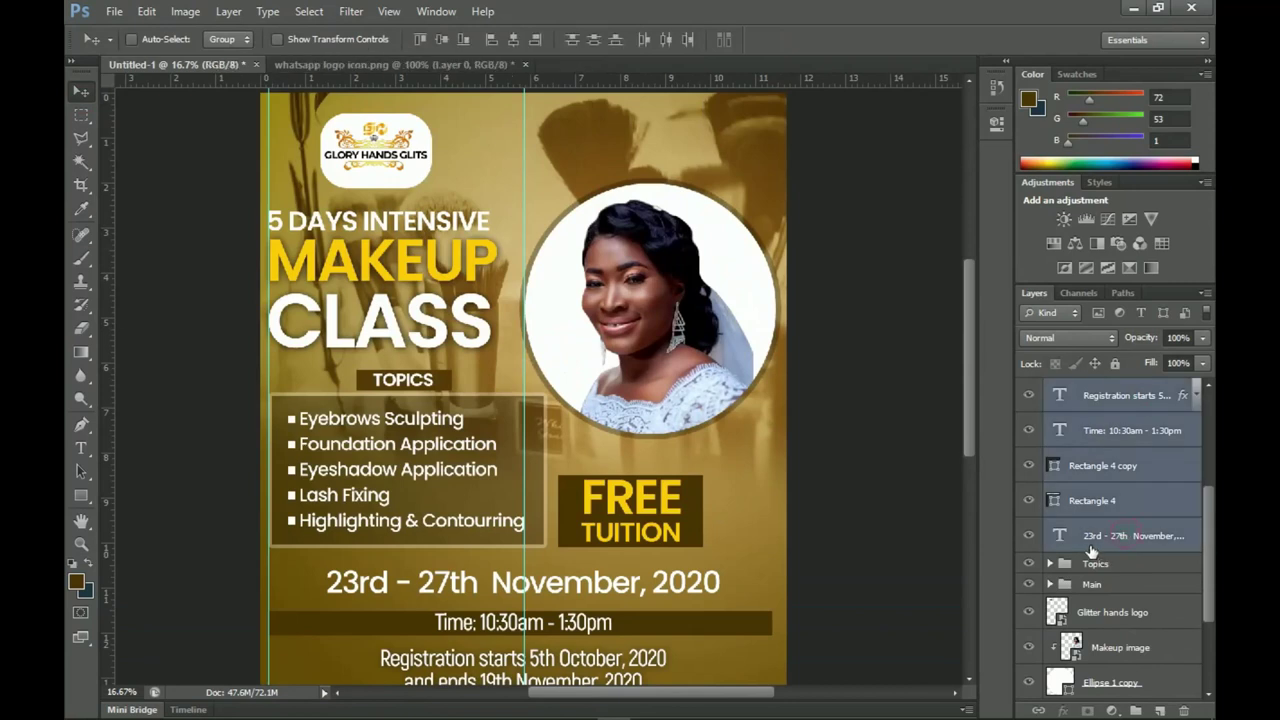
key(ctrl+g)
double_click(1098, 390)
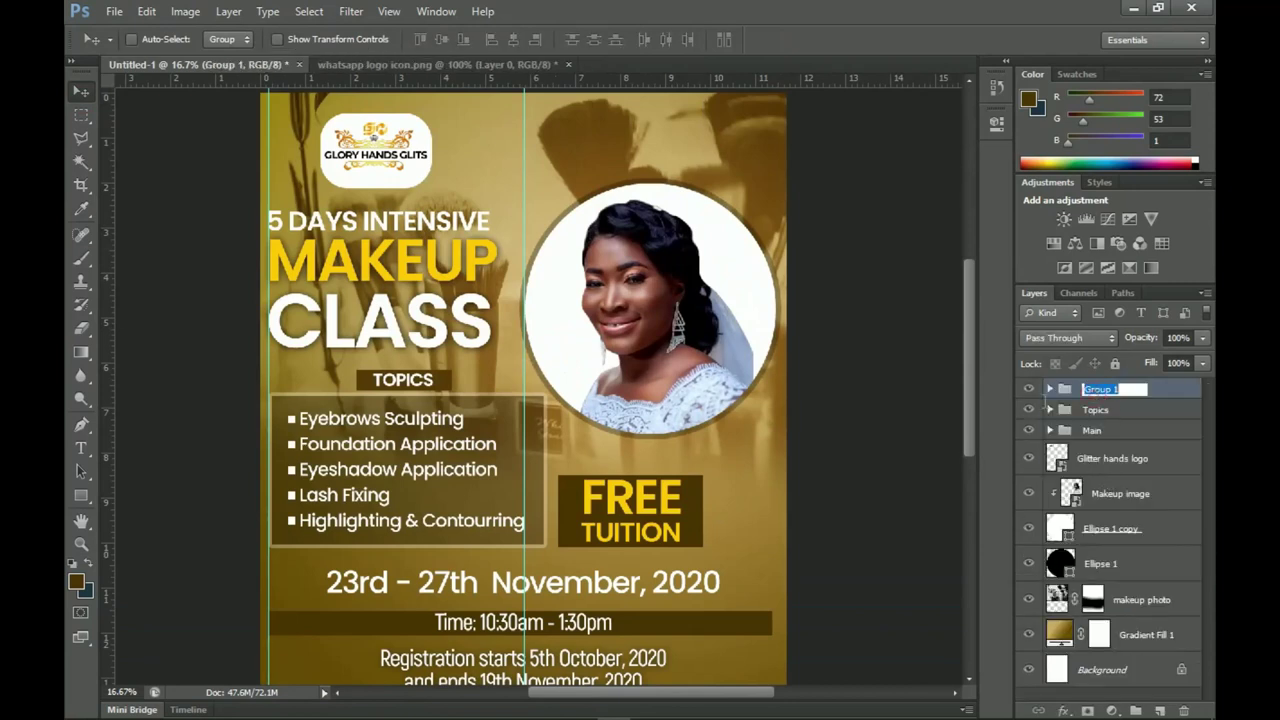
text(Info)
key(Return)
- Toggle the Info group's visibility off and on, then select the Main group
click(1029, 389)
click(1029, 389)
key(z)
click(1092, 430)
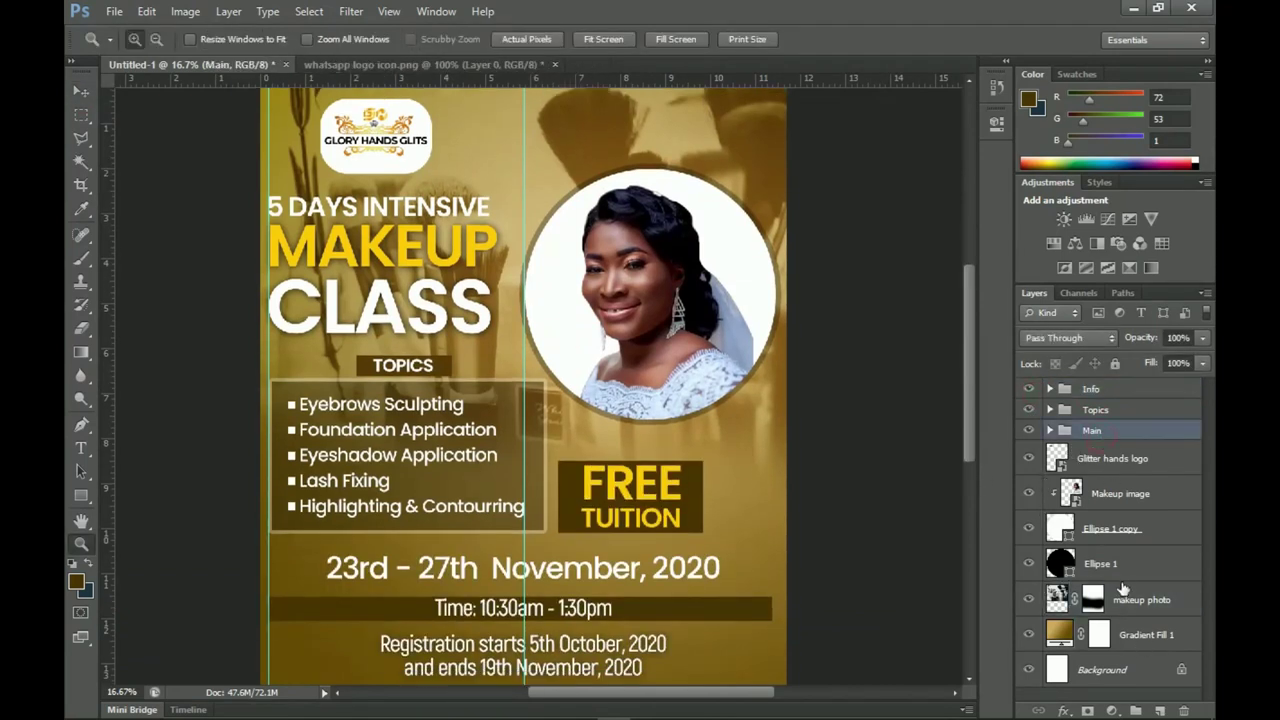
- Add a Curves 1 adjustment layer directly above the makeup photo layer and collapse its properties
click(1123, 592)
click(1112, 710)
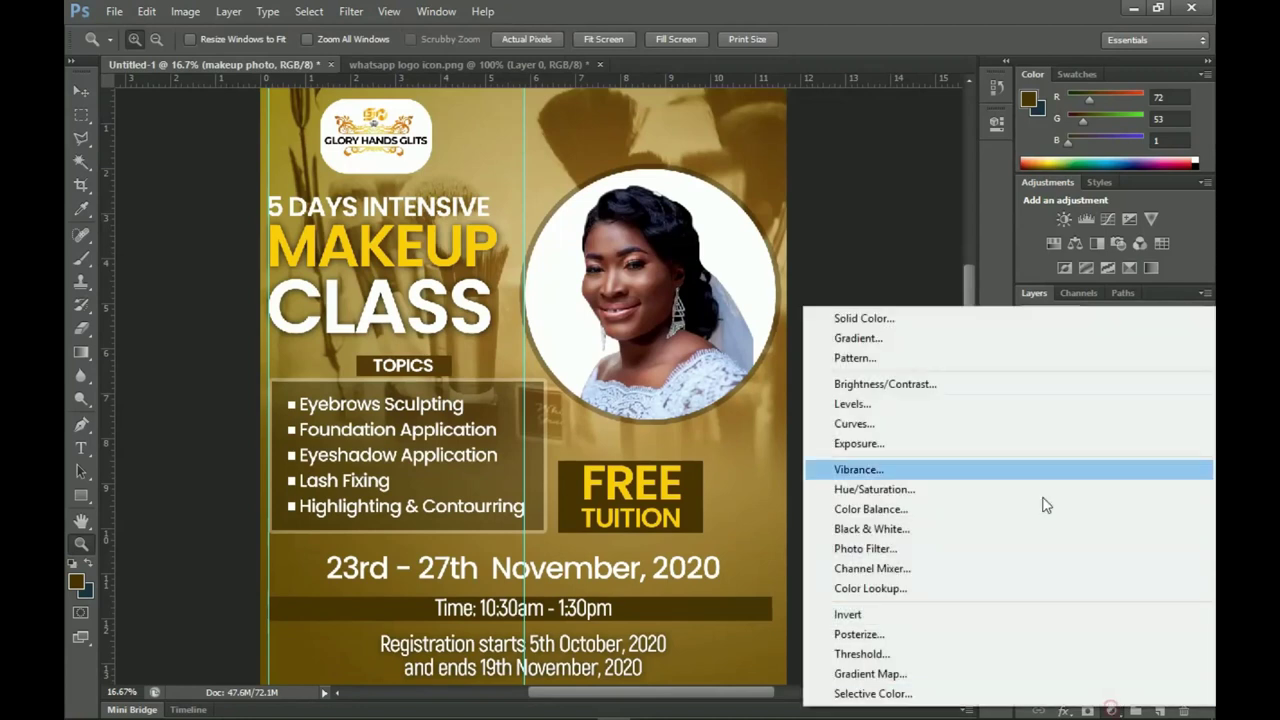
click(894, 425)
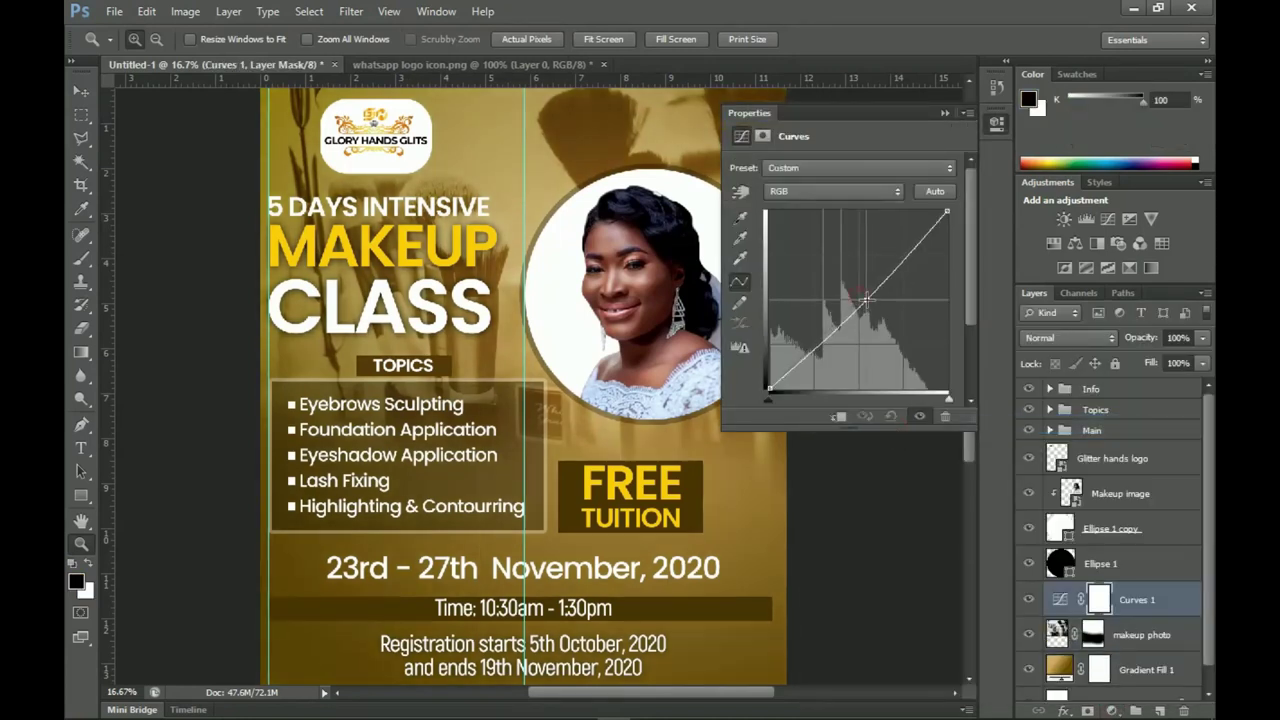
click(945, 113)
- Fit the whole flyer on screen, select the Info group, and hide the guides
right_click(600, 308)
click(636, 322)
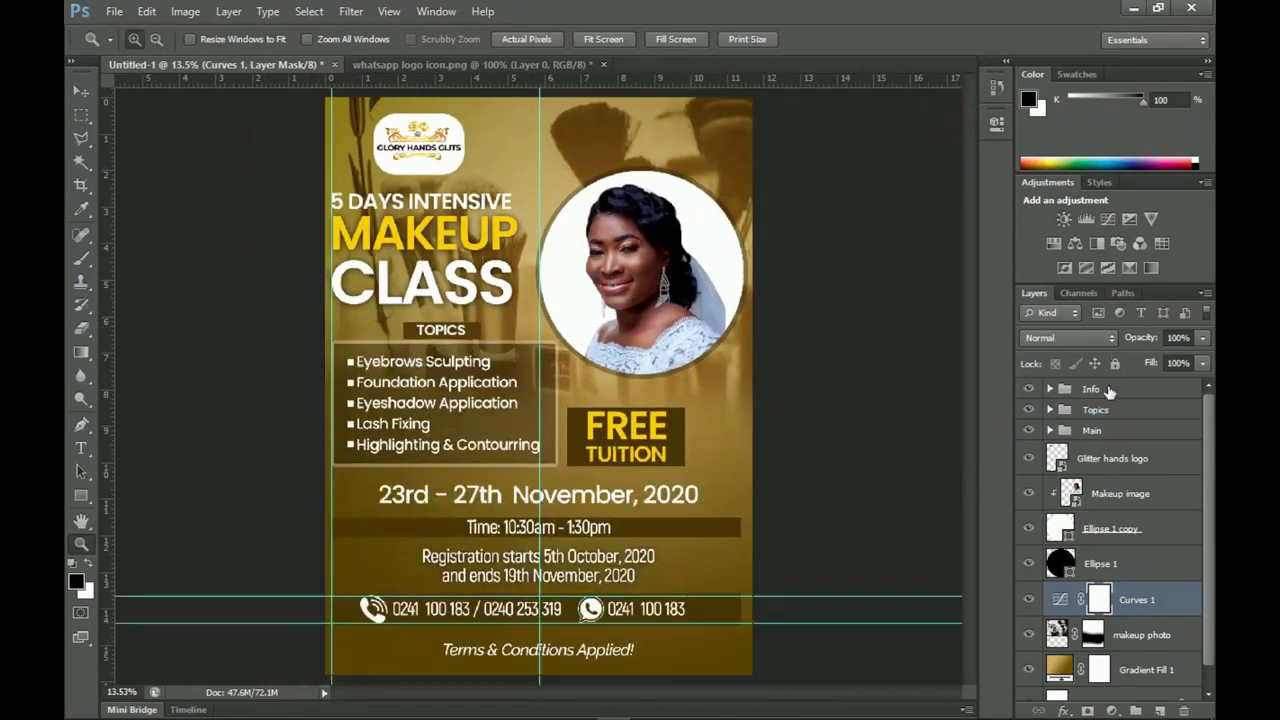
click(1108, 390)
key(ctrl+h)
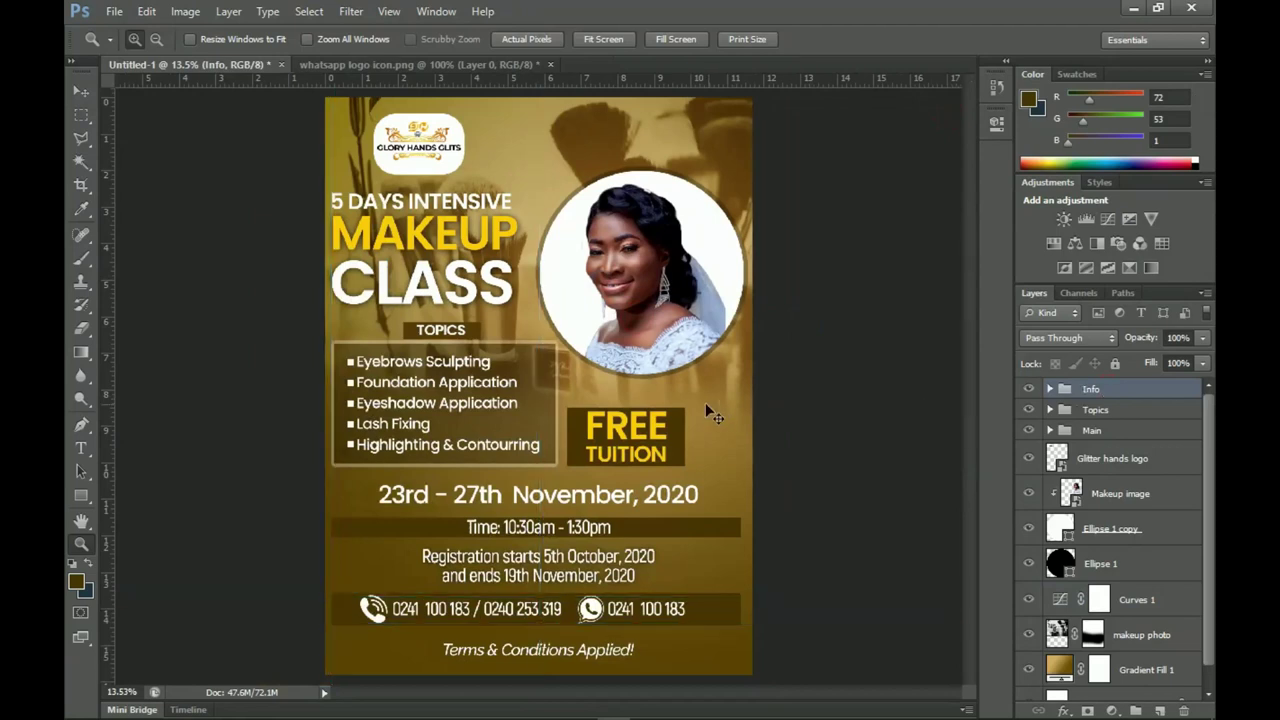